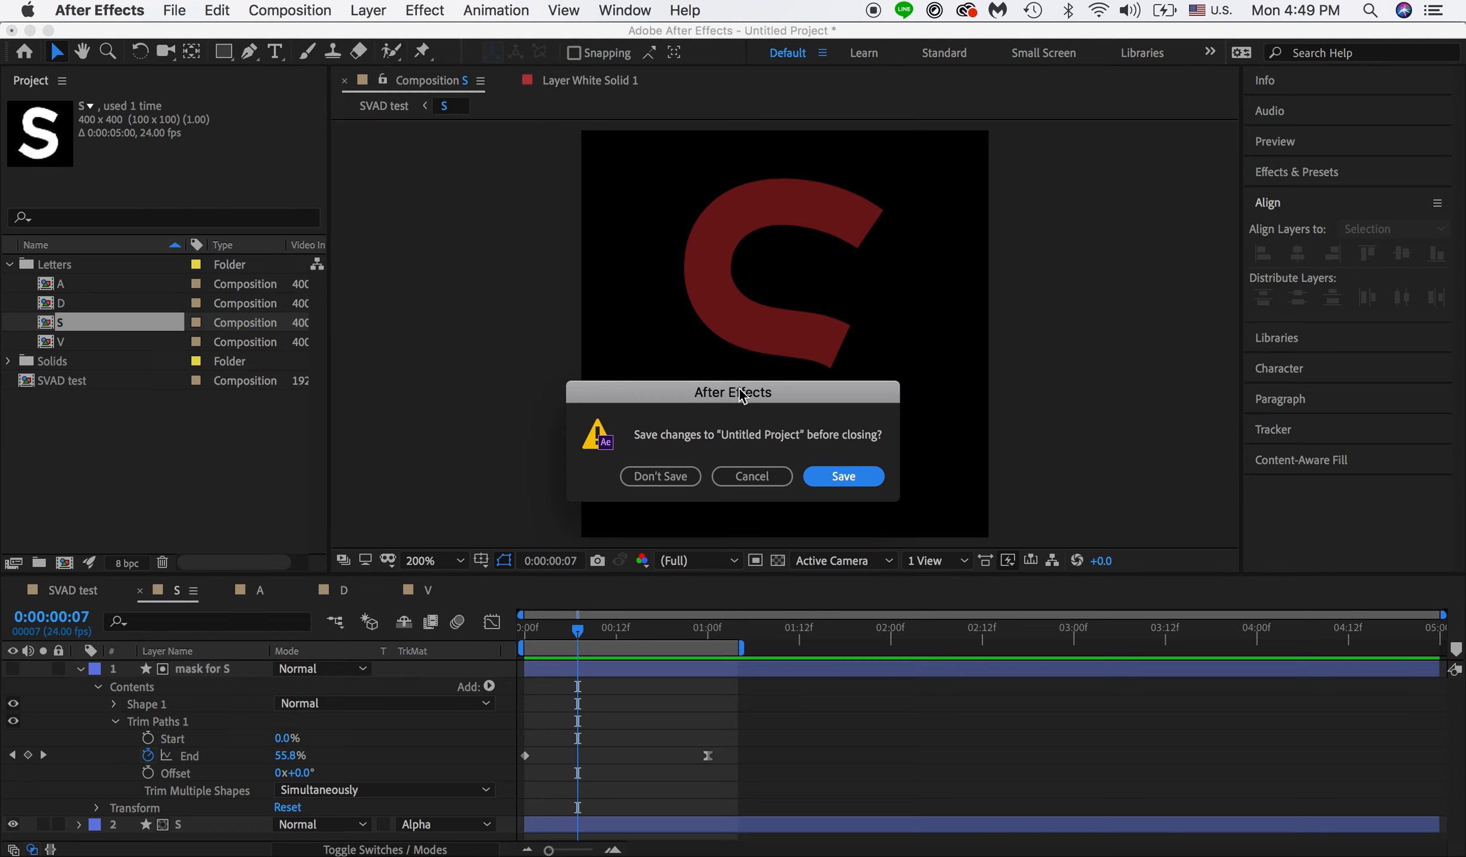
Step: Discard the open project's unsaved changes and create a 1920 × 1080 px composition named SVAD
left_click(676, 473)
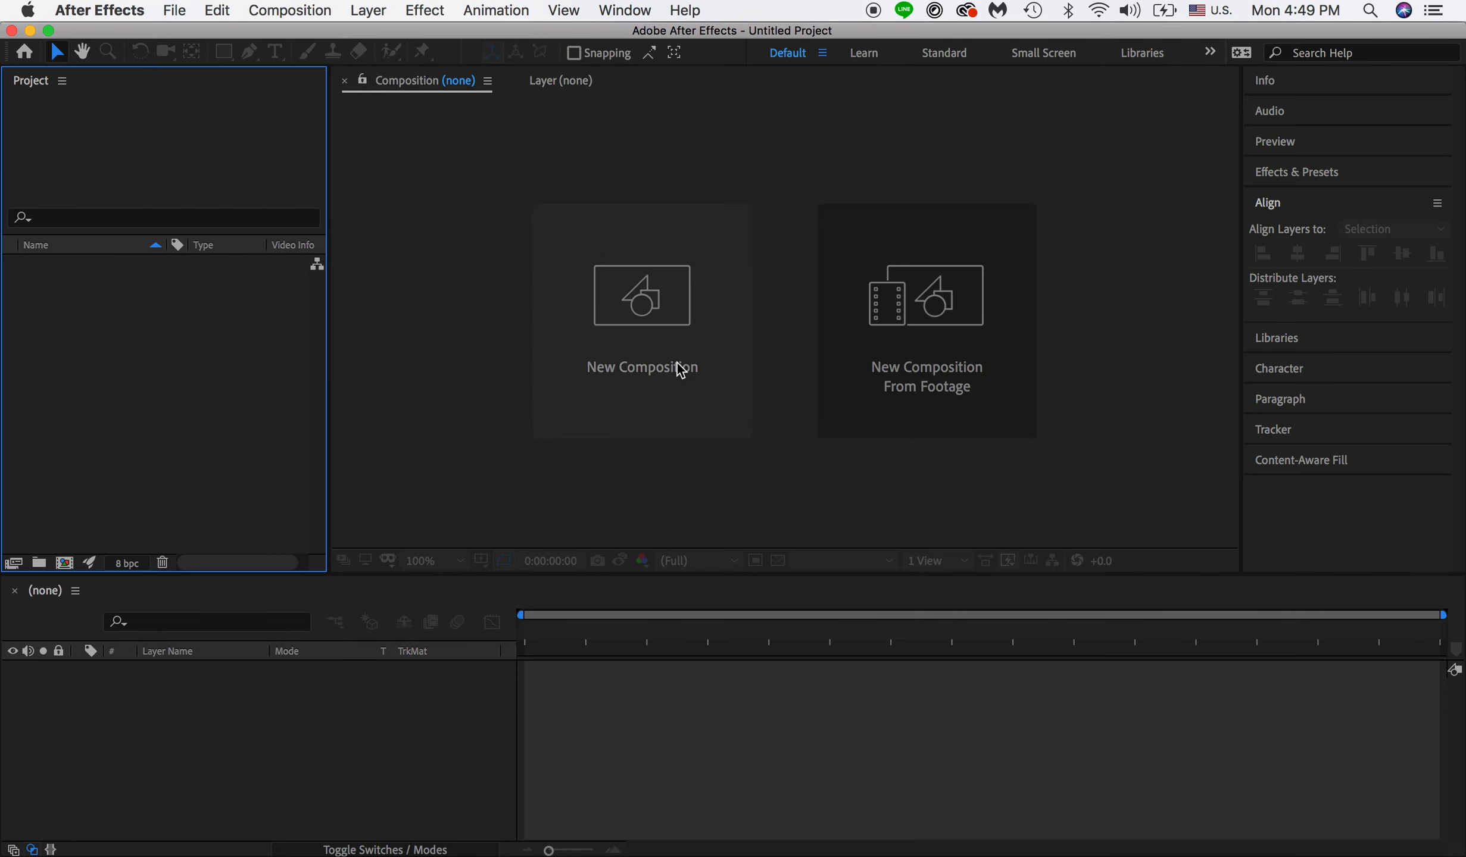
left_click(665, 355)
left_click(225, 200)
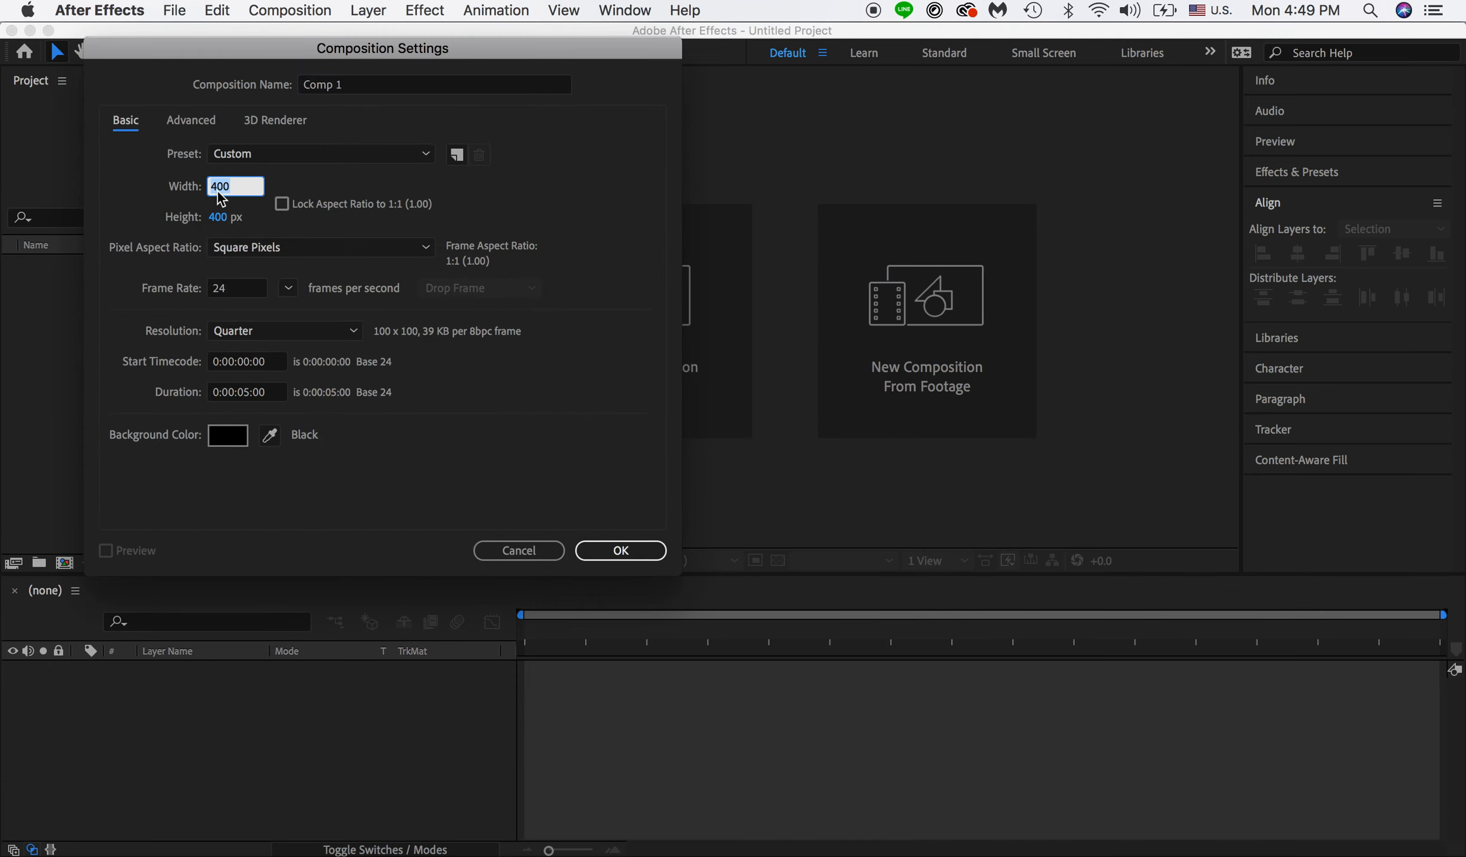
type("1920")
left_click(220, 218)
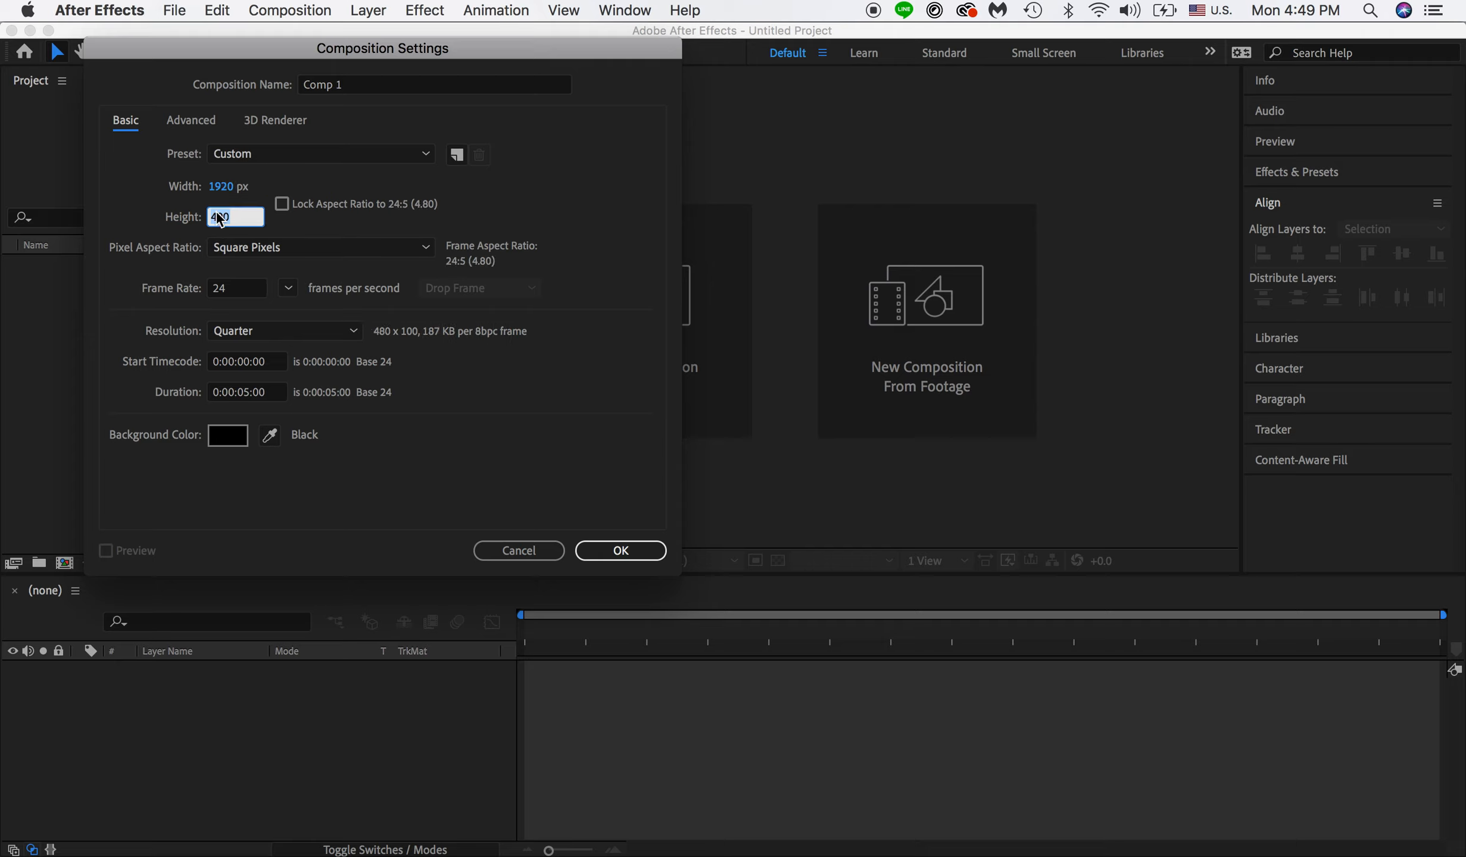
type("1080")
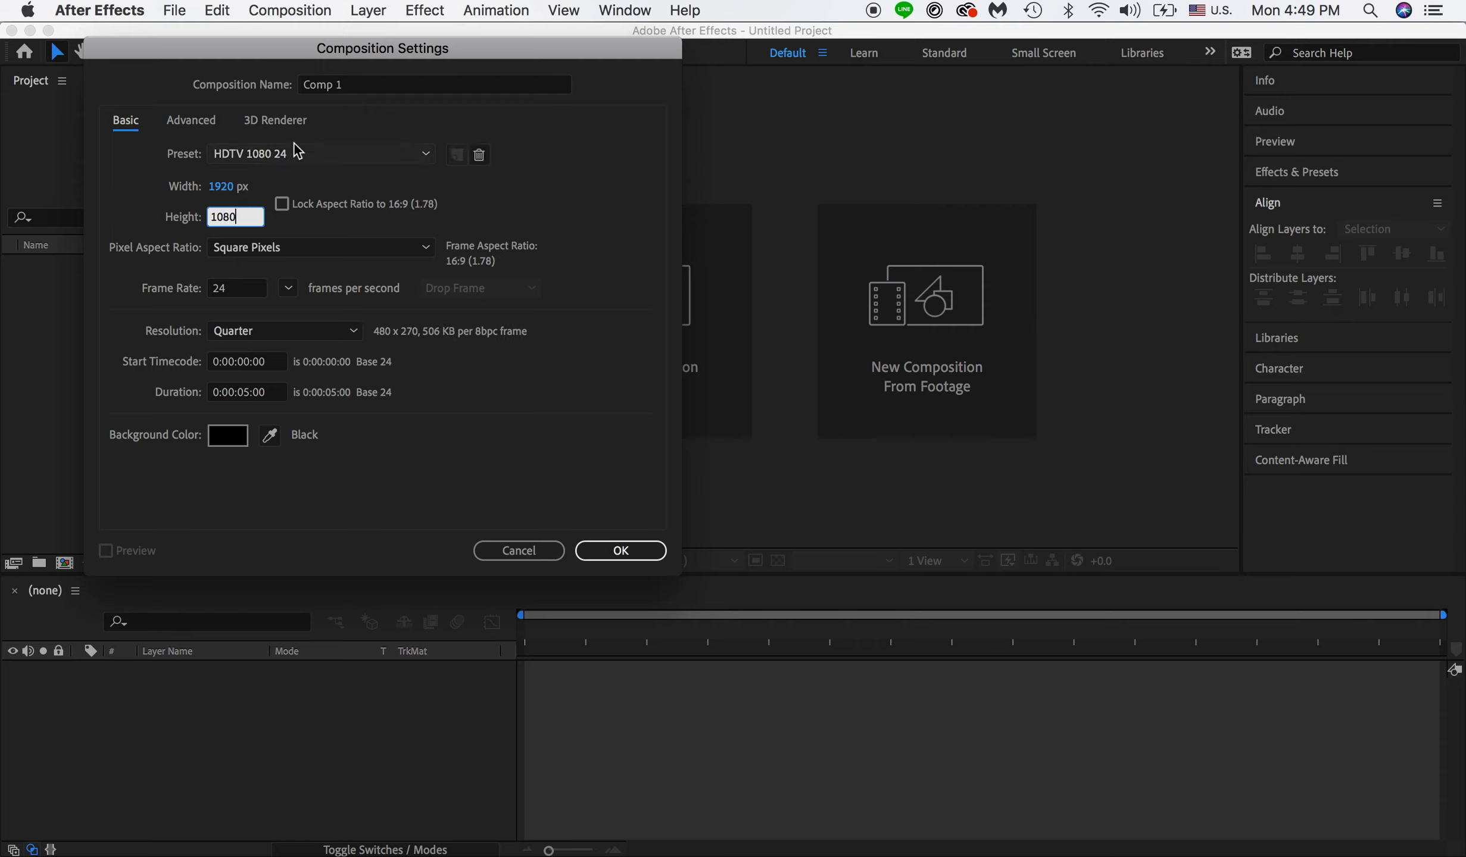
left_click(383, 85)
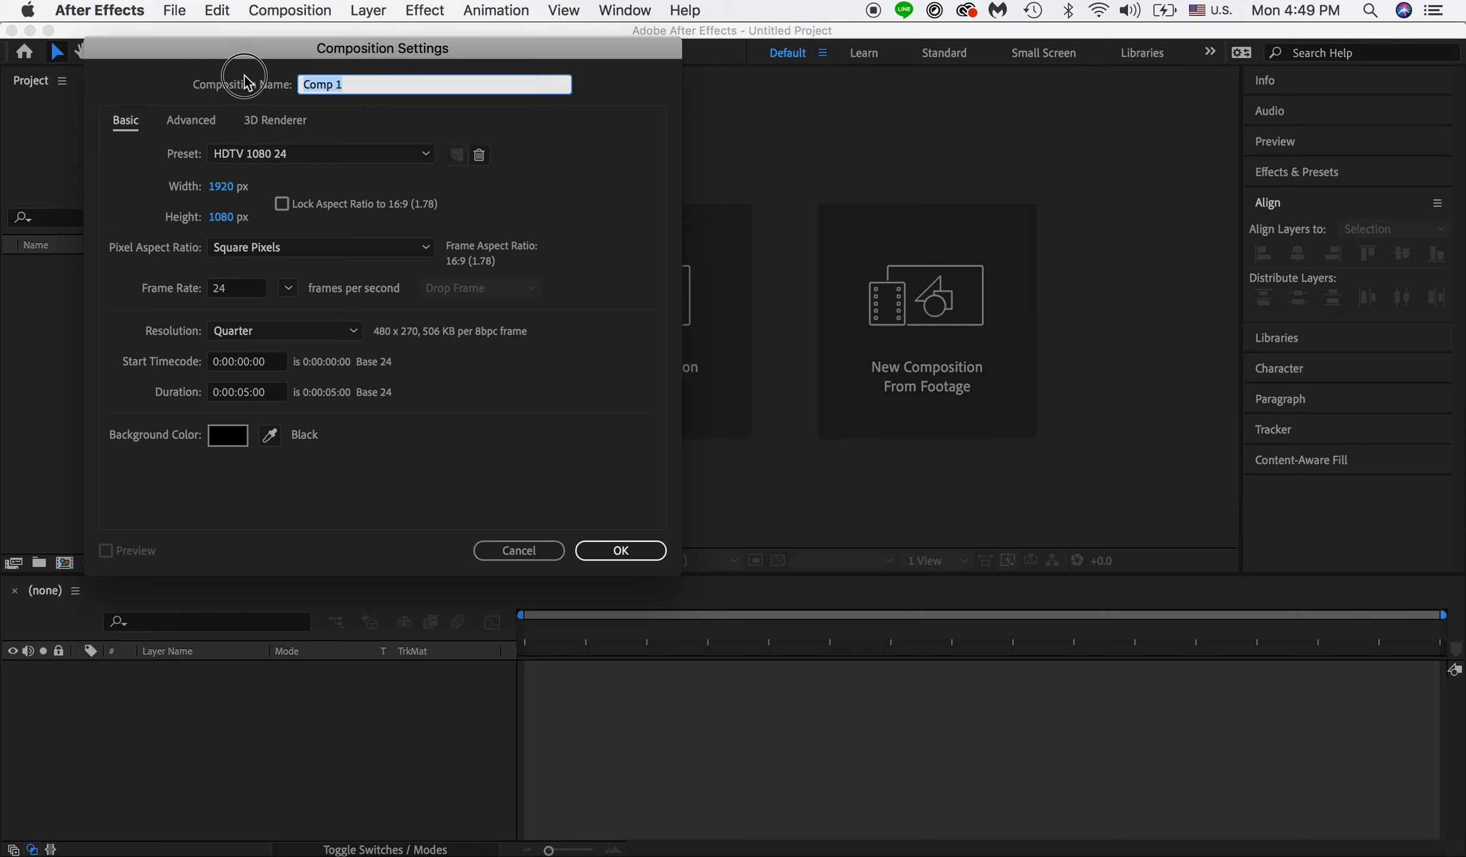
key("super+a")
type("SVAD")
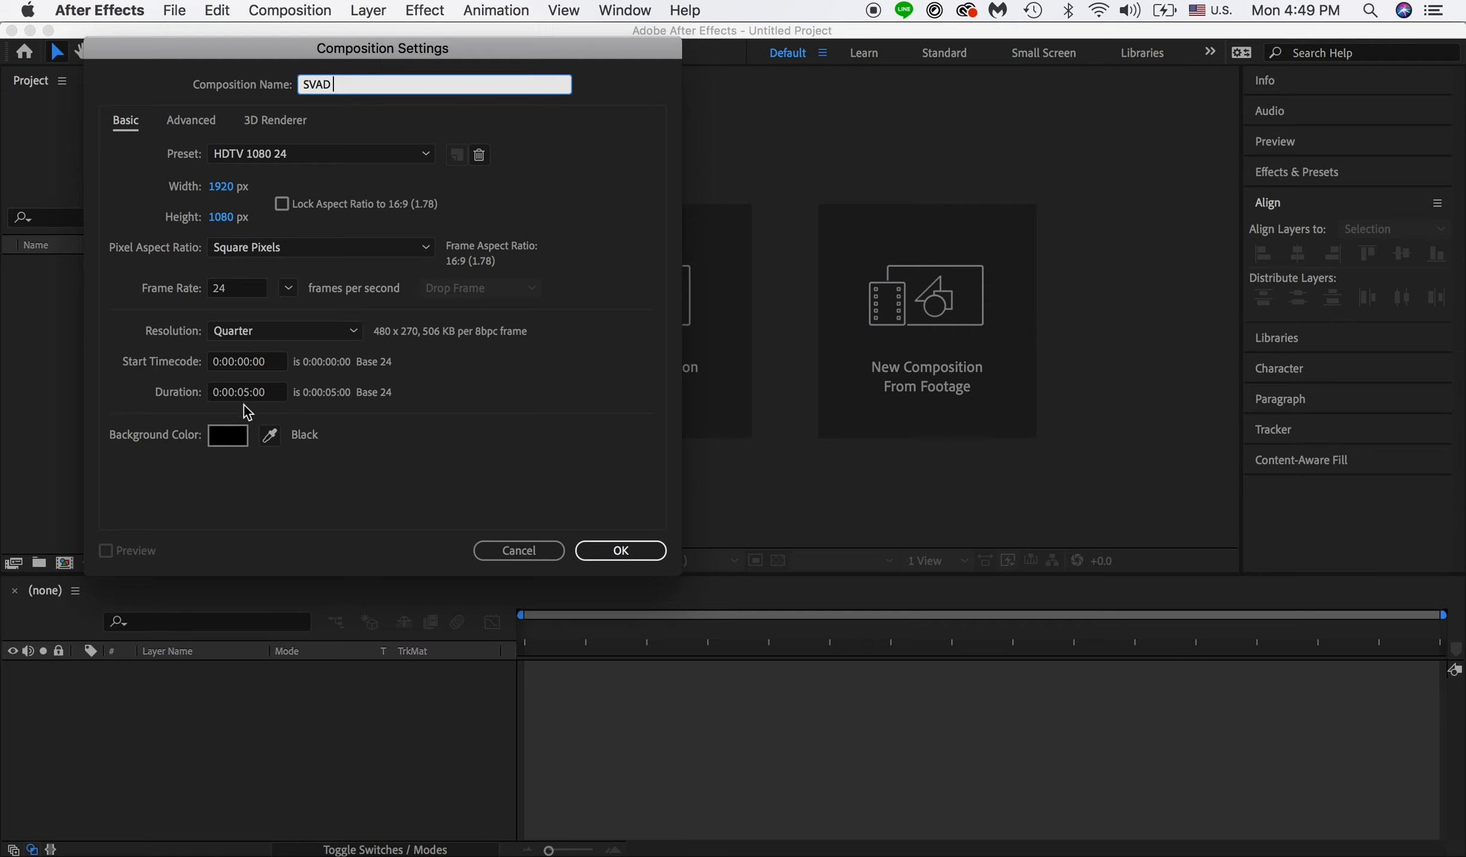
left_click(607, 550)
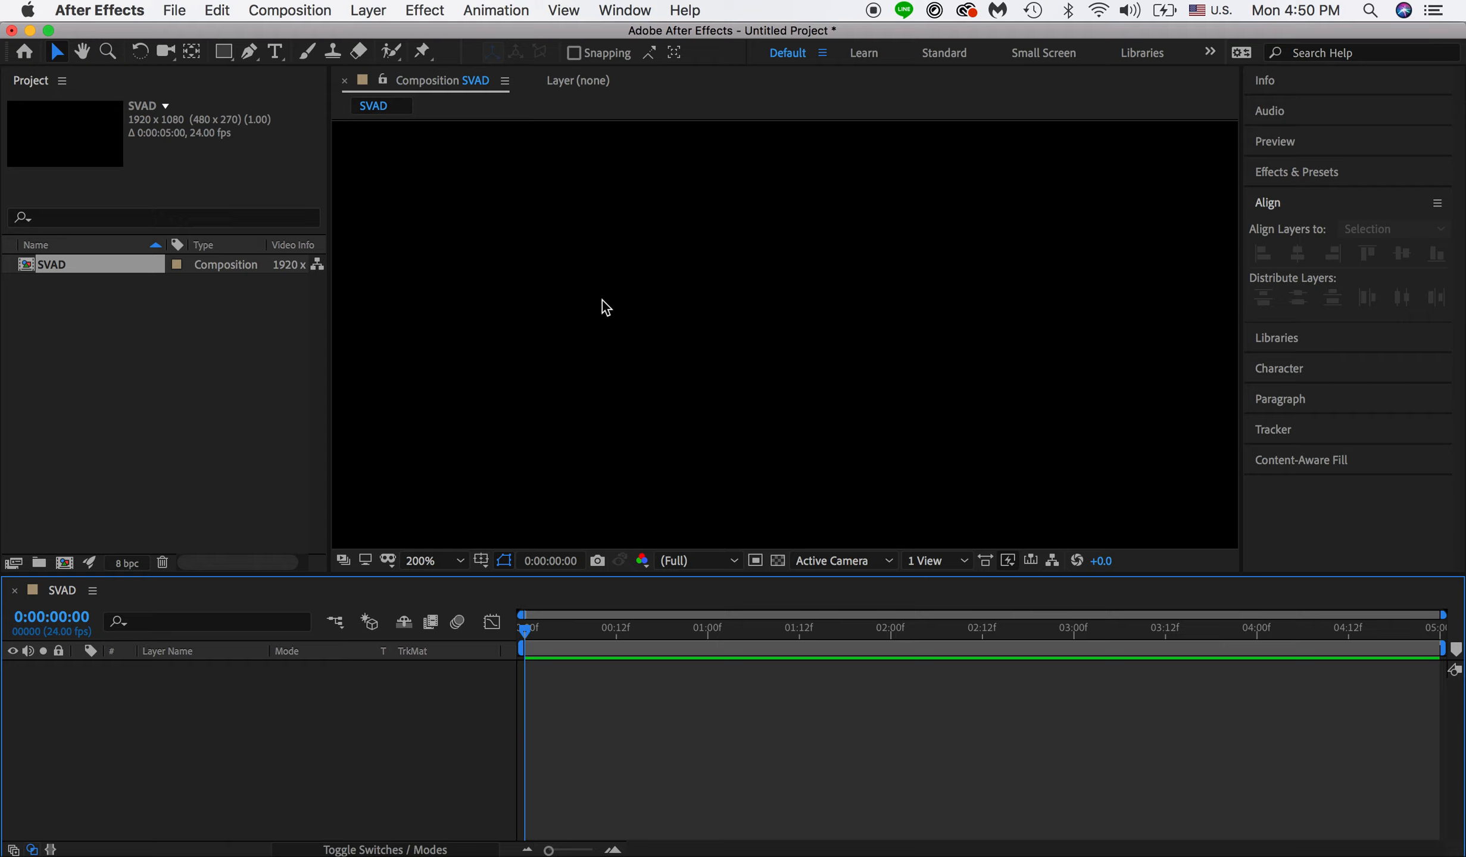
Step: Add a text layer reading "SVAD" and move it near the middle of the composition
scroll(603, 300, "down", 2)
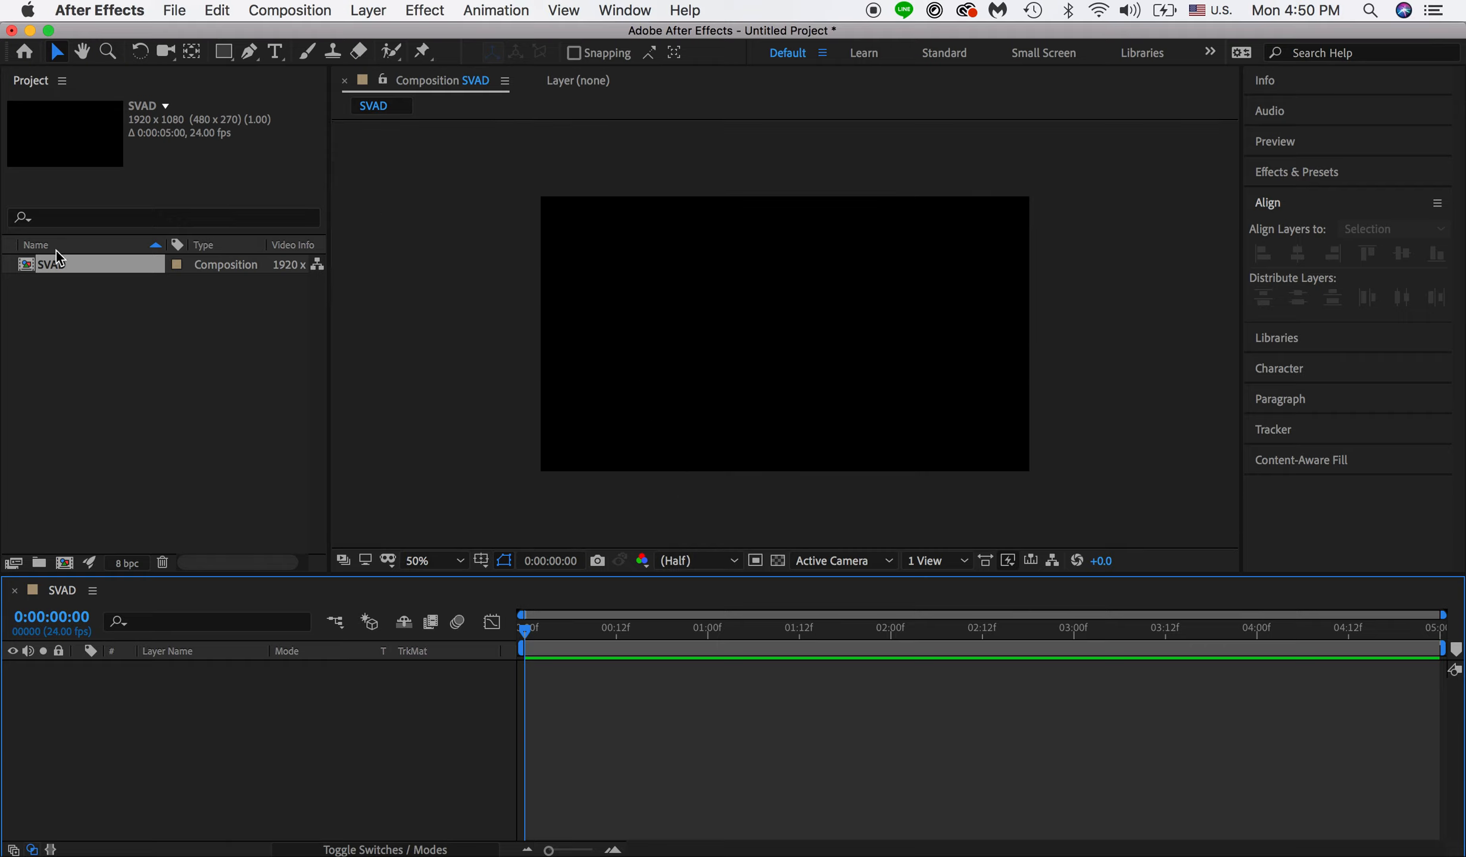
left_click(276, 51)
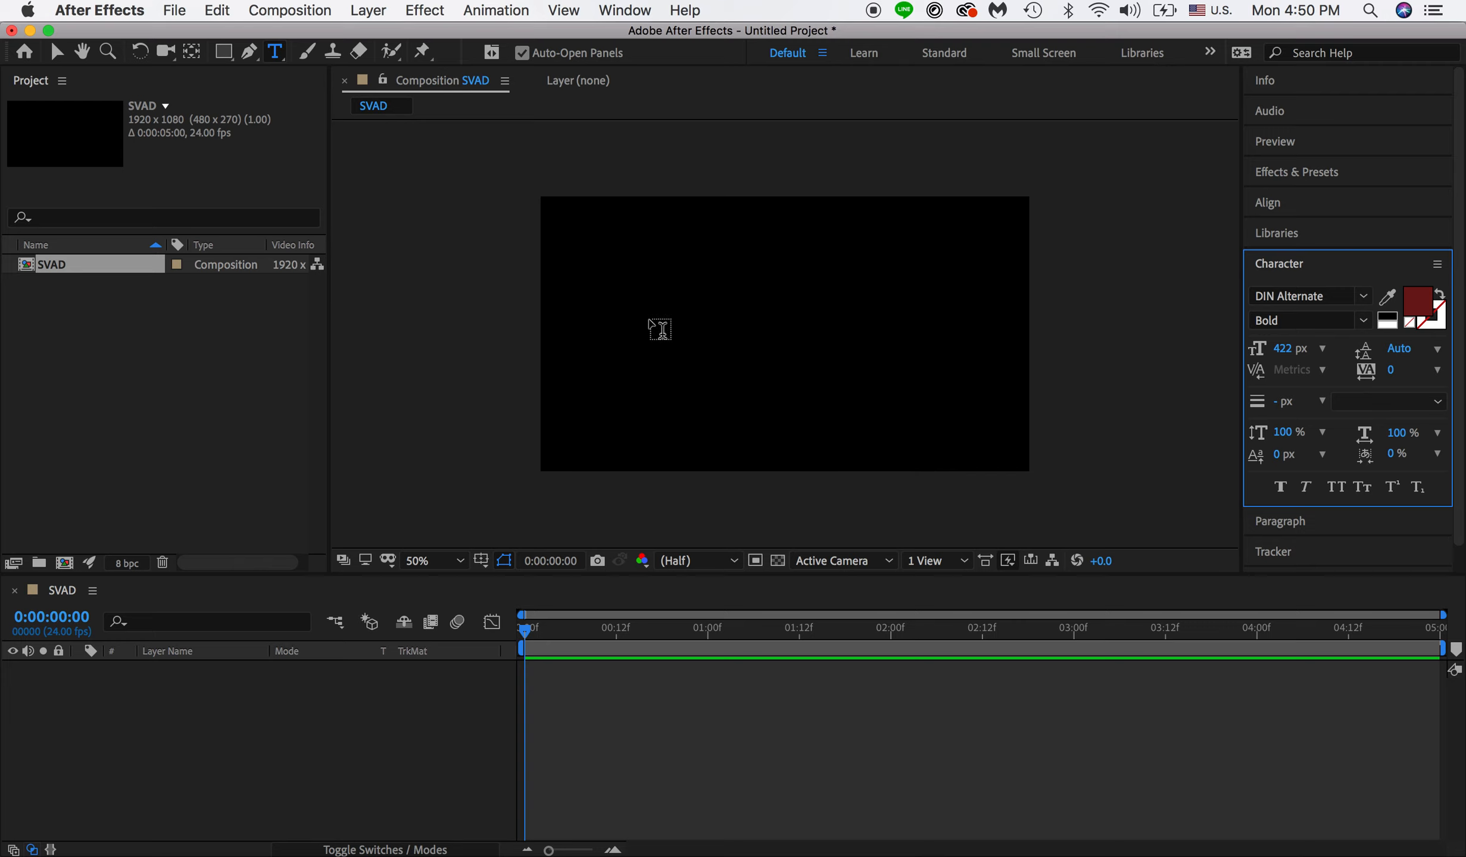
left_click(655, 328)
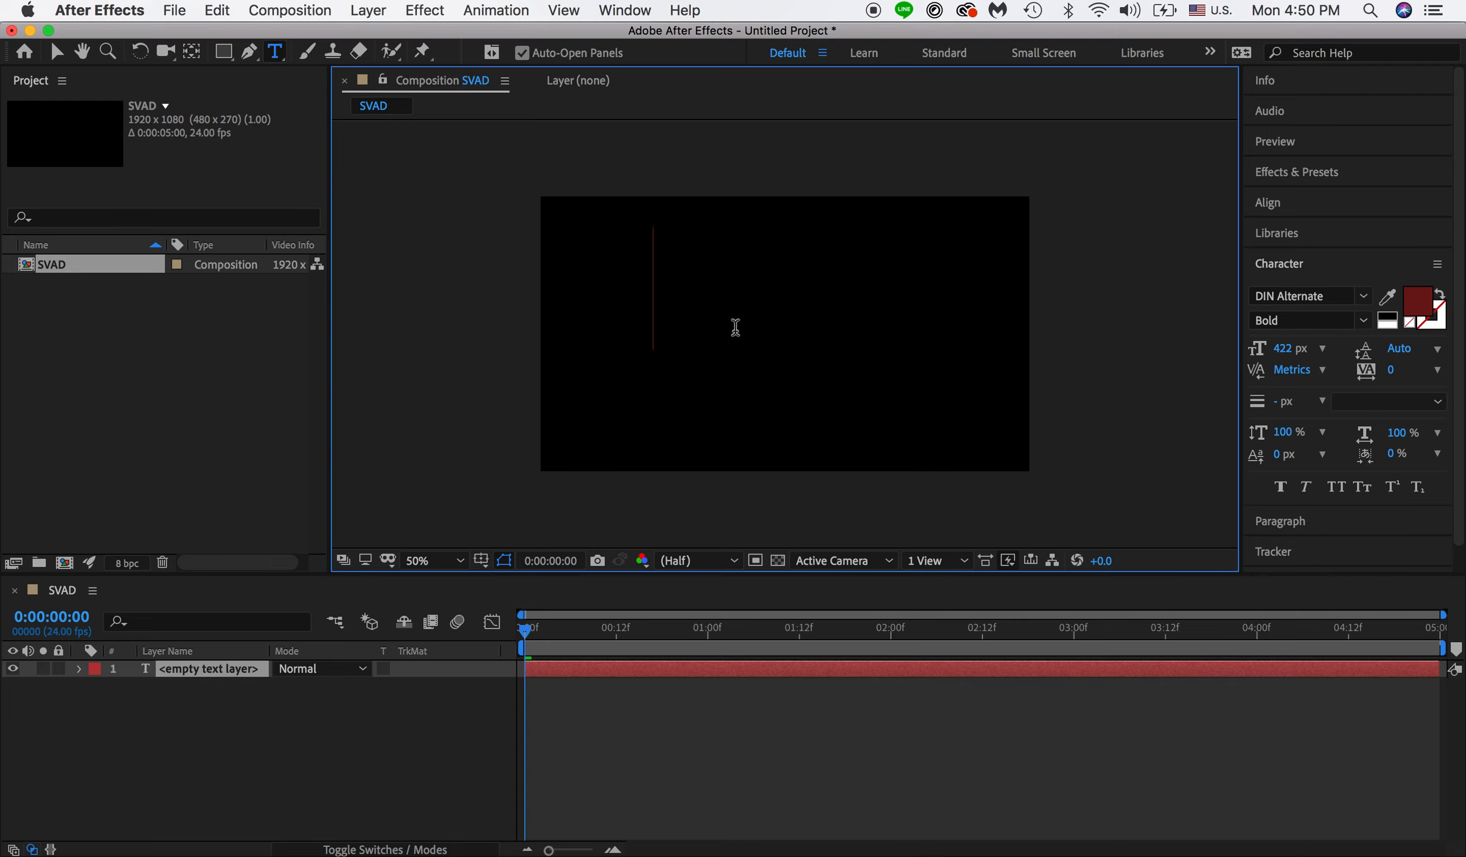
type("SVAD")
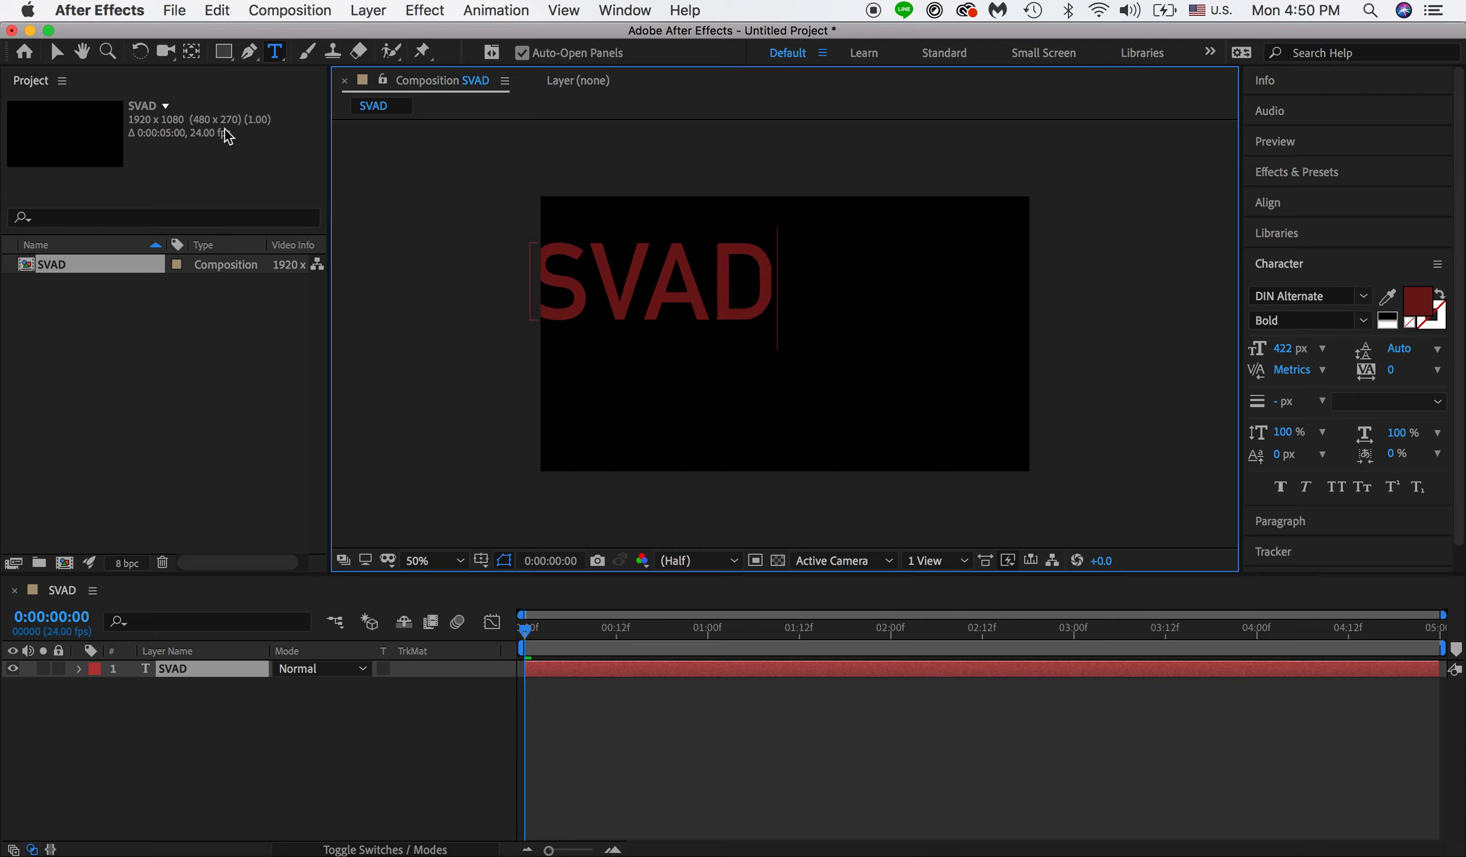
left_click(58, 52)
left_click_drag(693, 259, 823, 311)
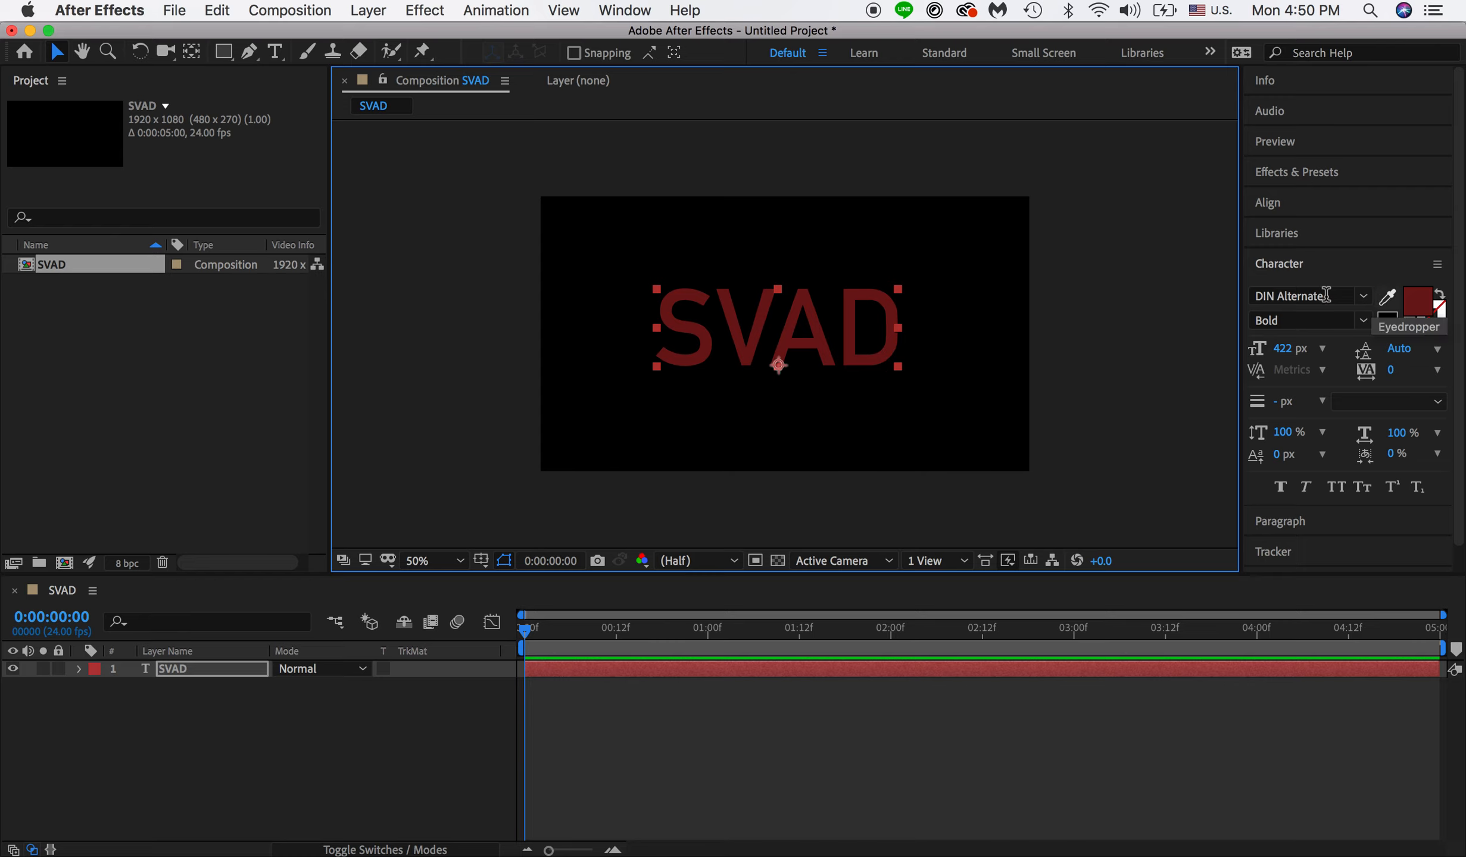
Step: Set the SVAD text size to 439 px and centre the layer horizontally and vertically in the composition
left_click_drag(1284, 348, 1317, 355)
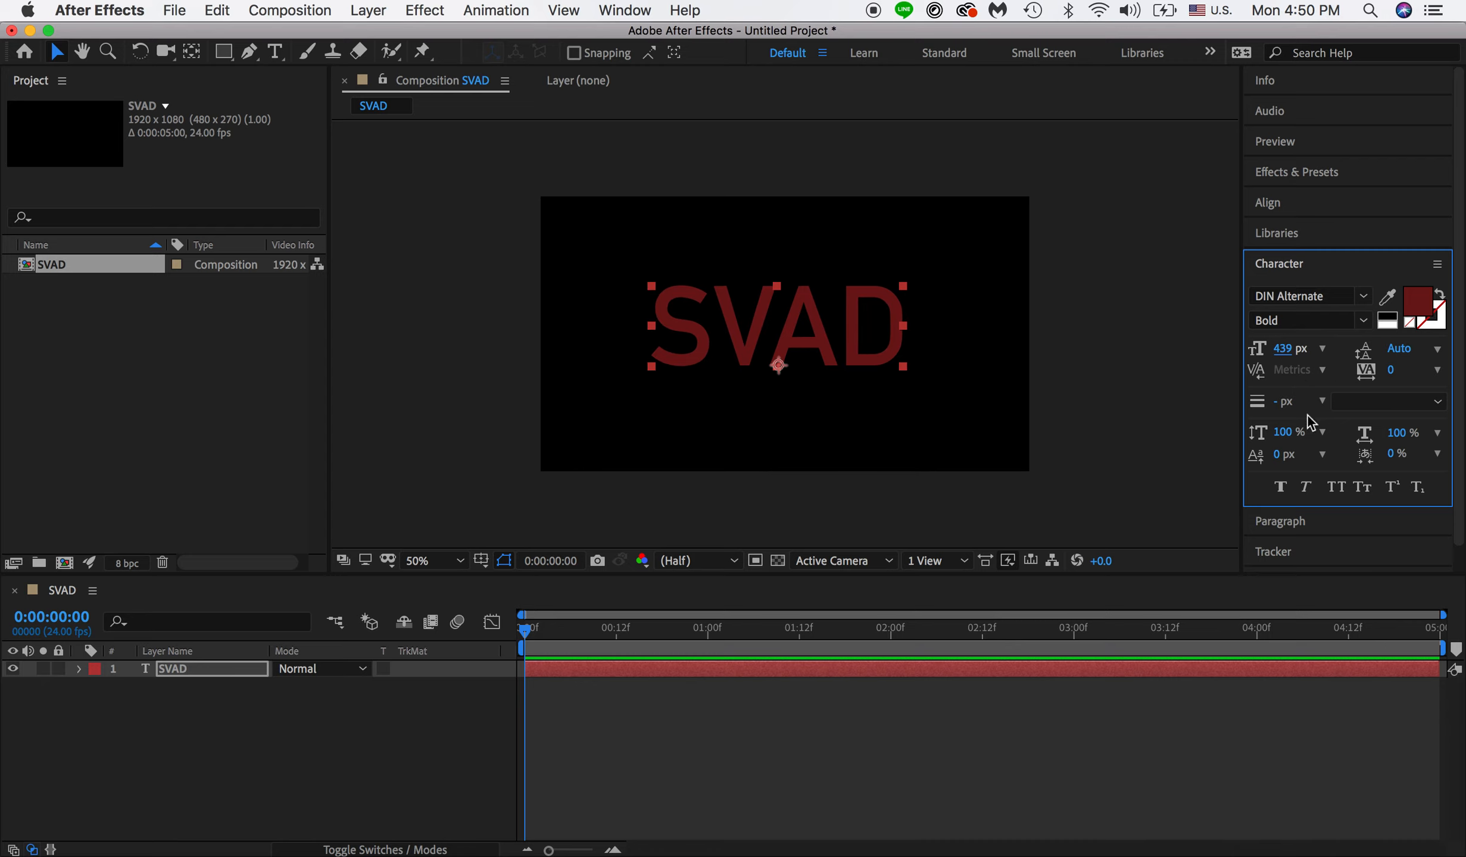
left_click(1276, 271)
left_click(1278, 270)
left_click(1269, 204)
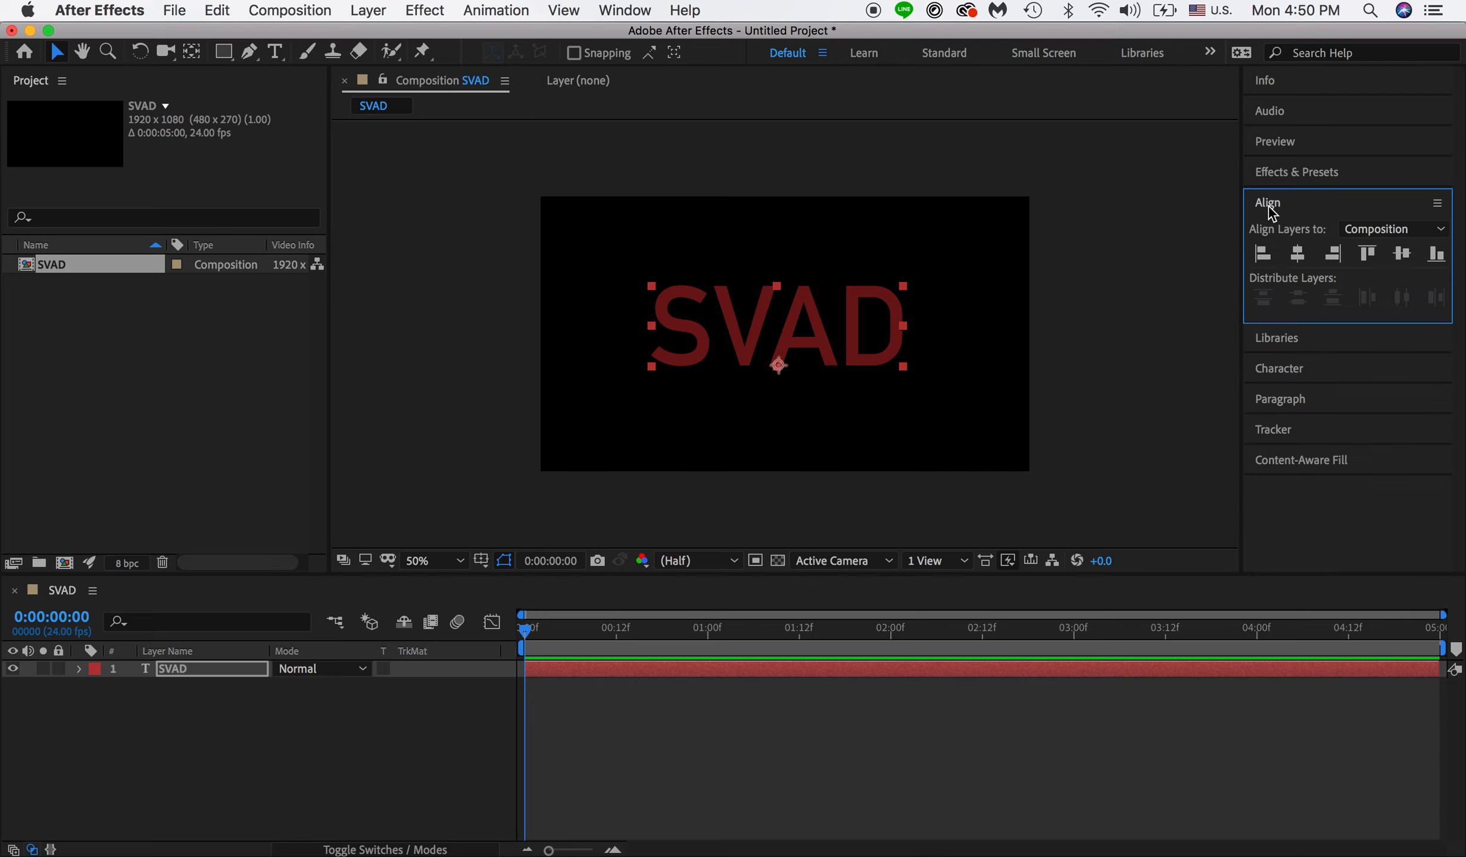
left_click(1296, 253)
left_click(1401, 253)
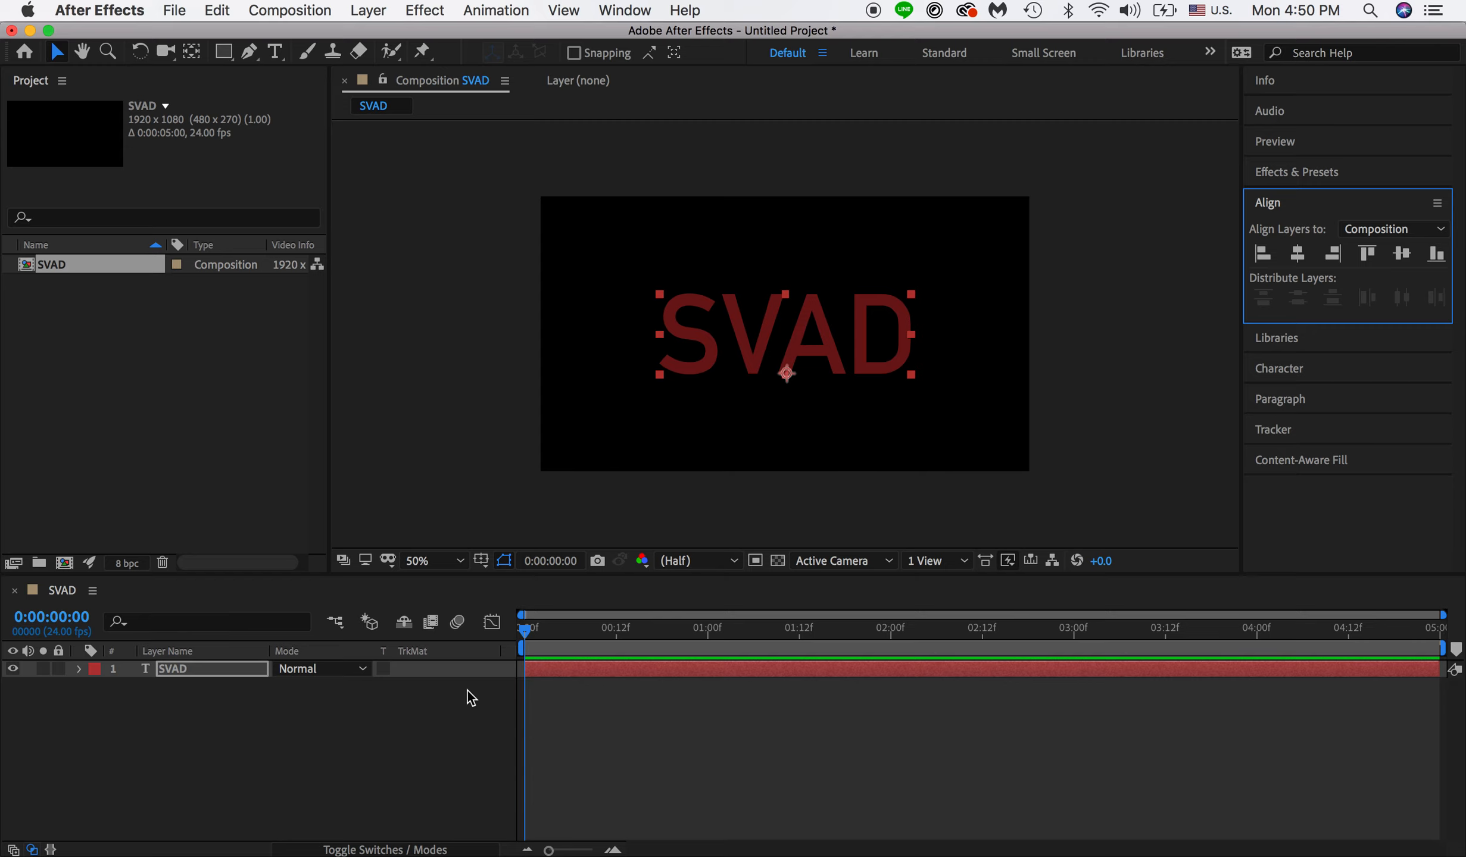
left_click(740, 525)
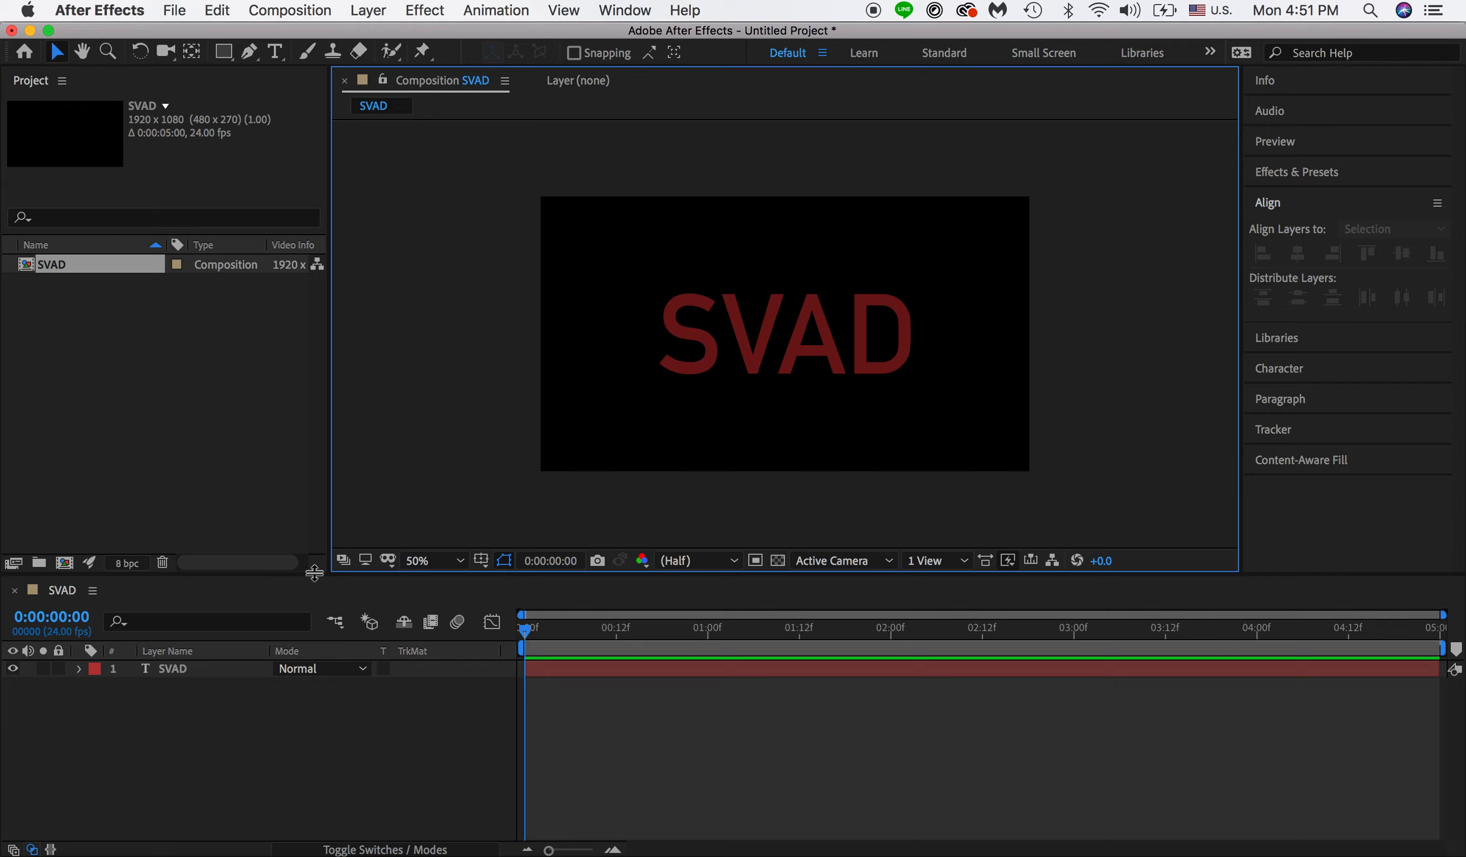
Step: Create shapes from the SVAD text layer
left_click(167, 671)
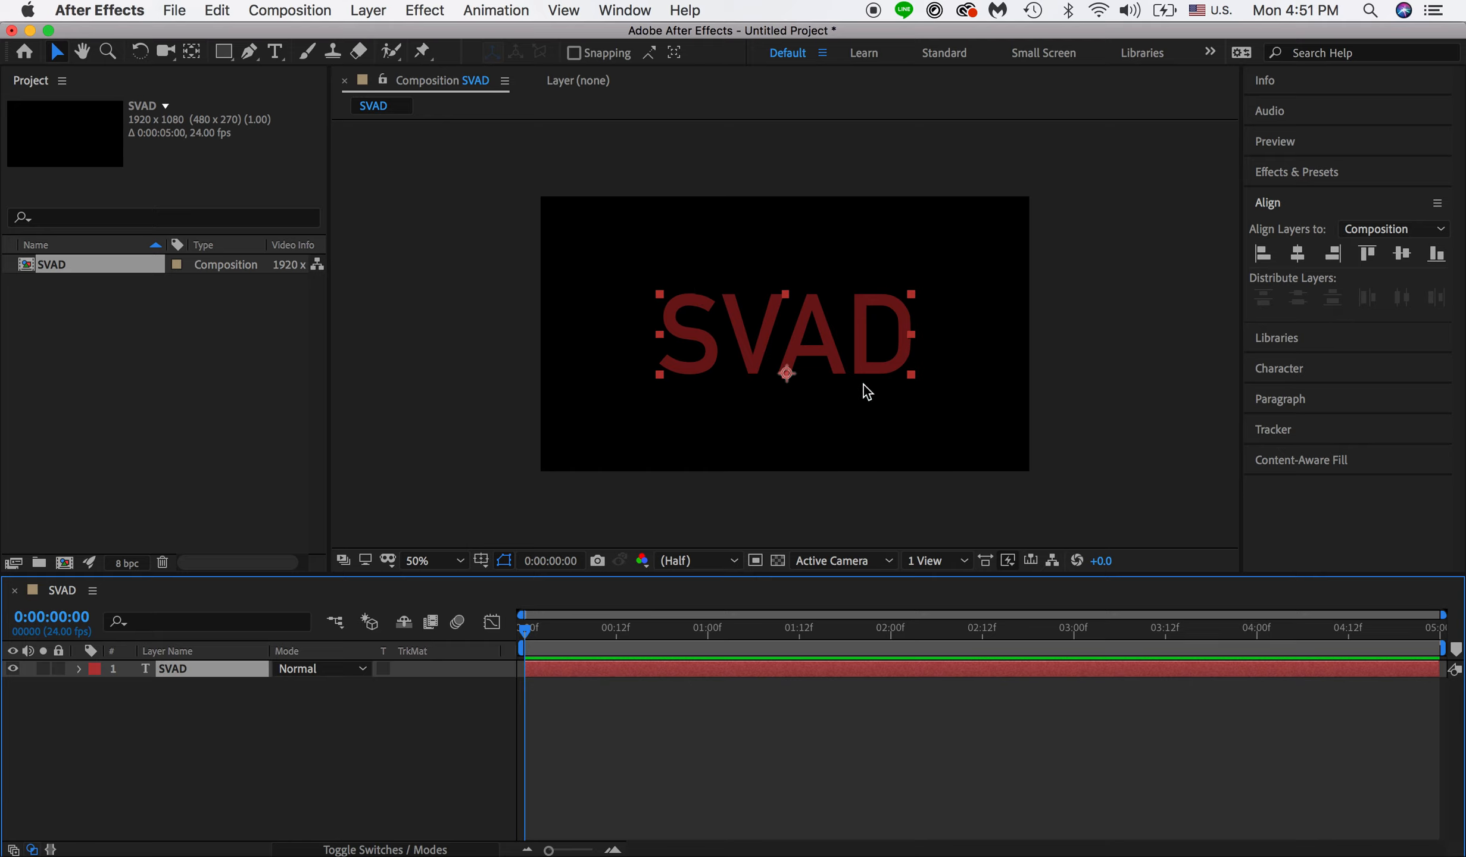
right_click(171, 674)
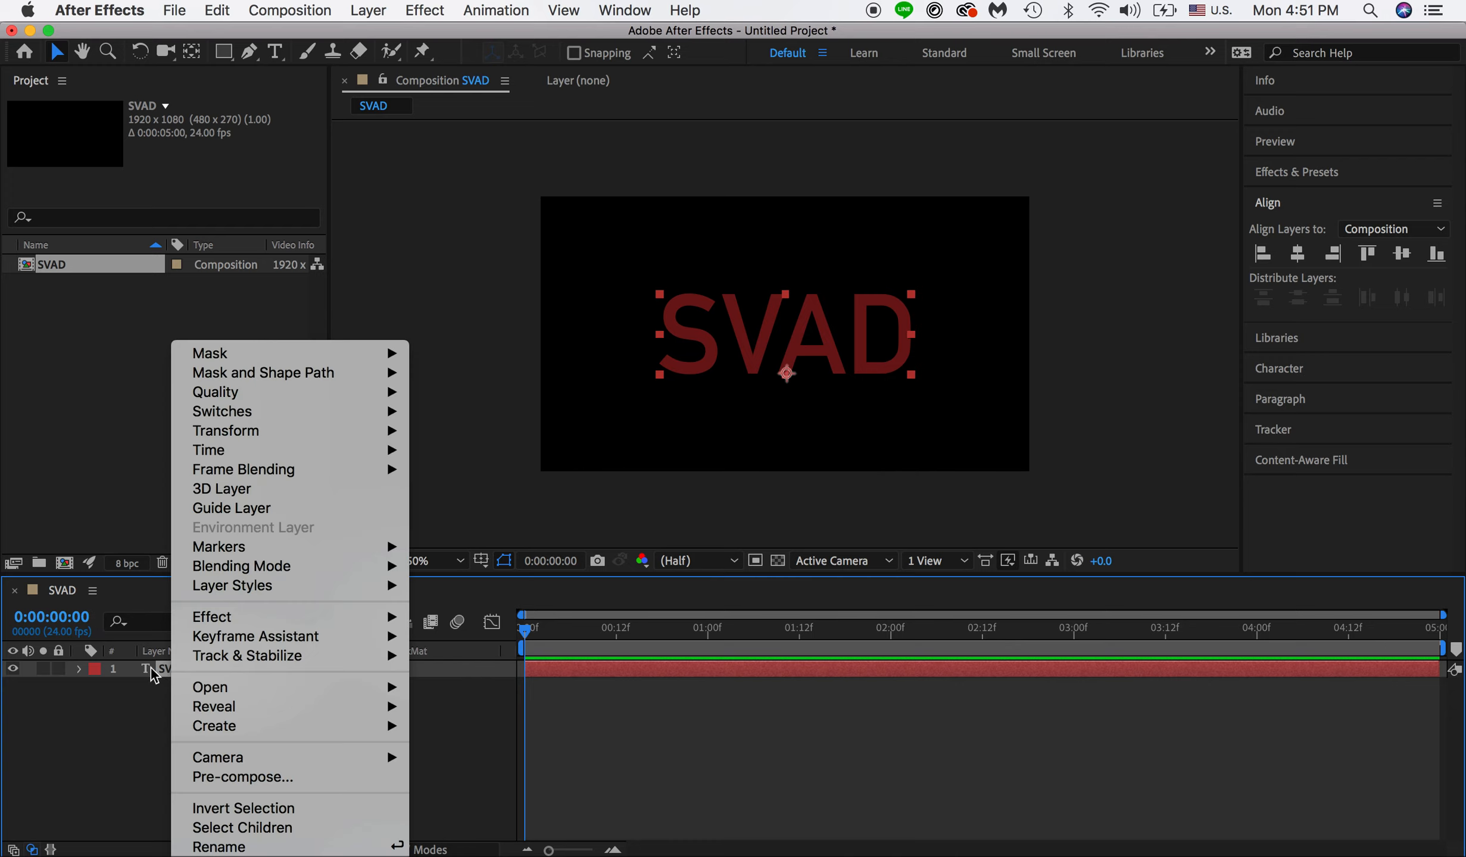
mouse_move(268, 734)
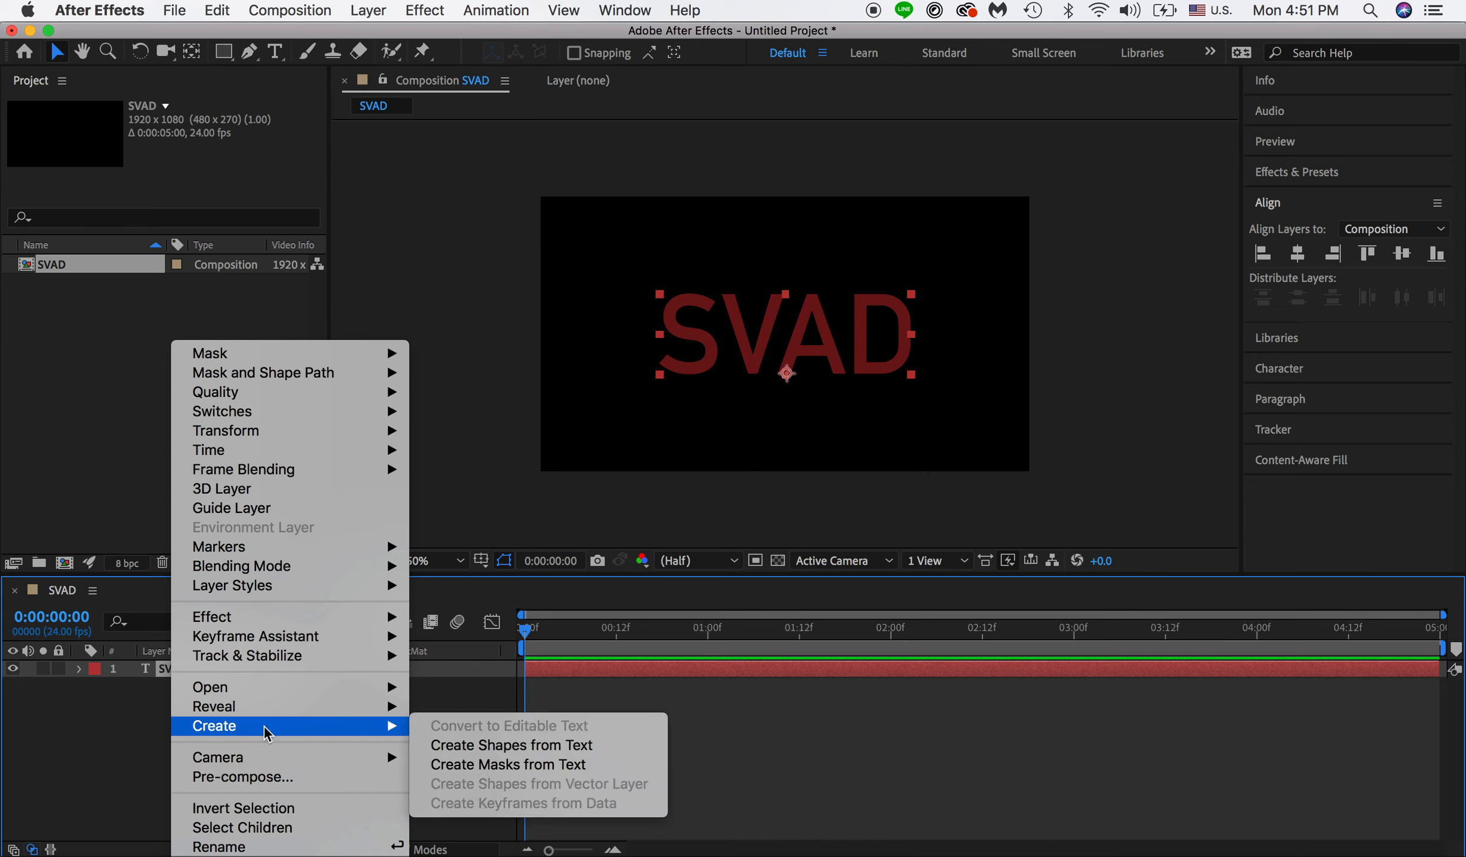
left_click(566, 753)
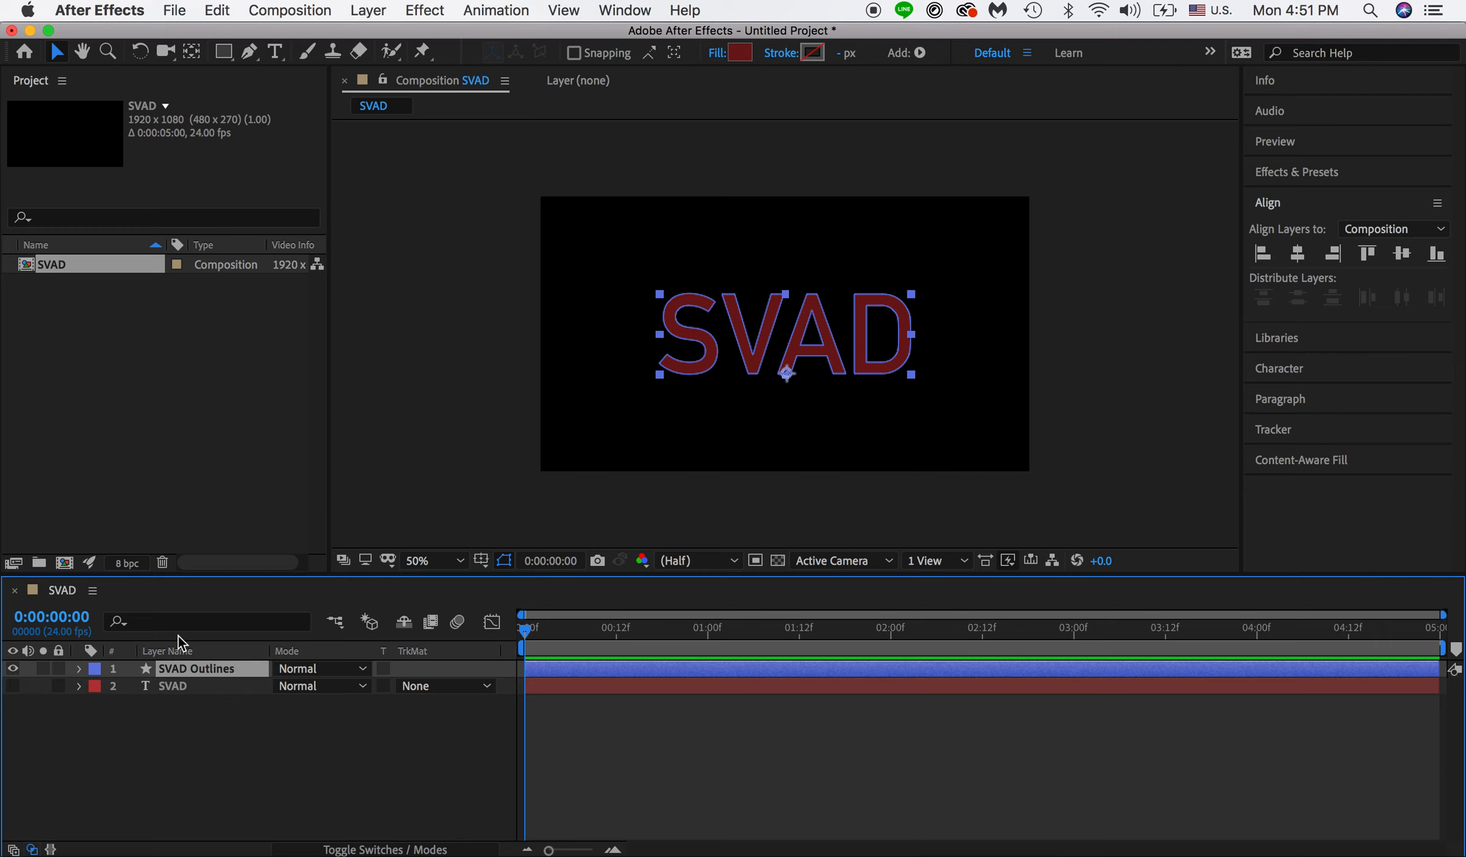
Step: Examine the individual letter groups in the contents of the SVAD Outlines layer
left_click(80, 668)
left_click(97, 689)
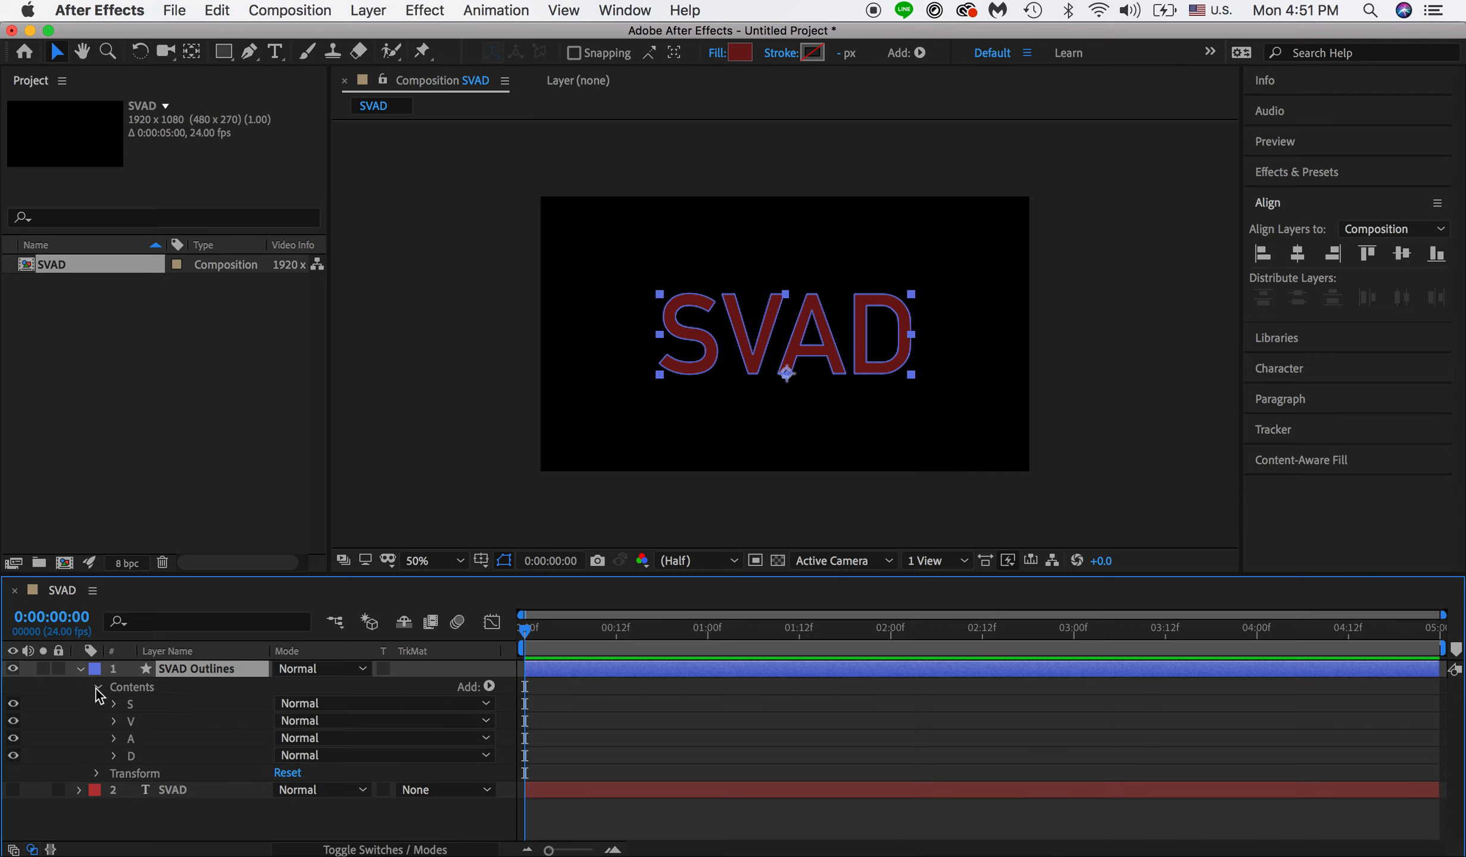
left_click(80, 668)
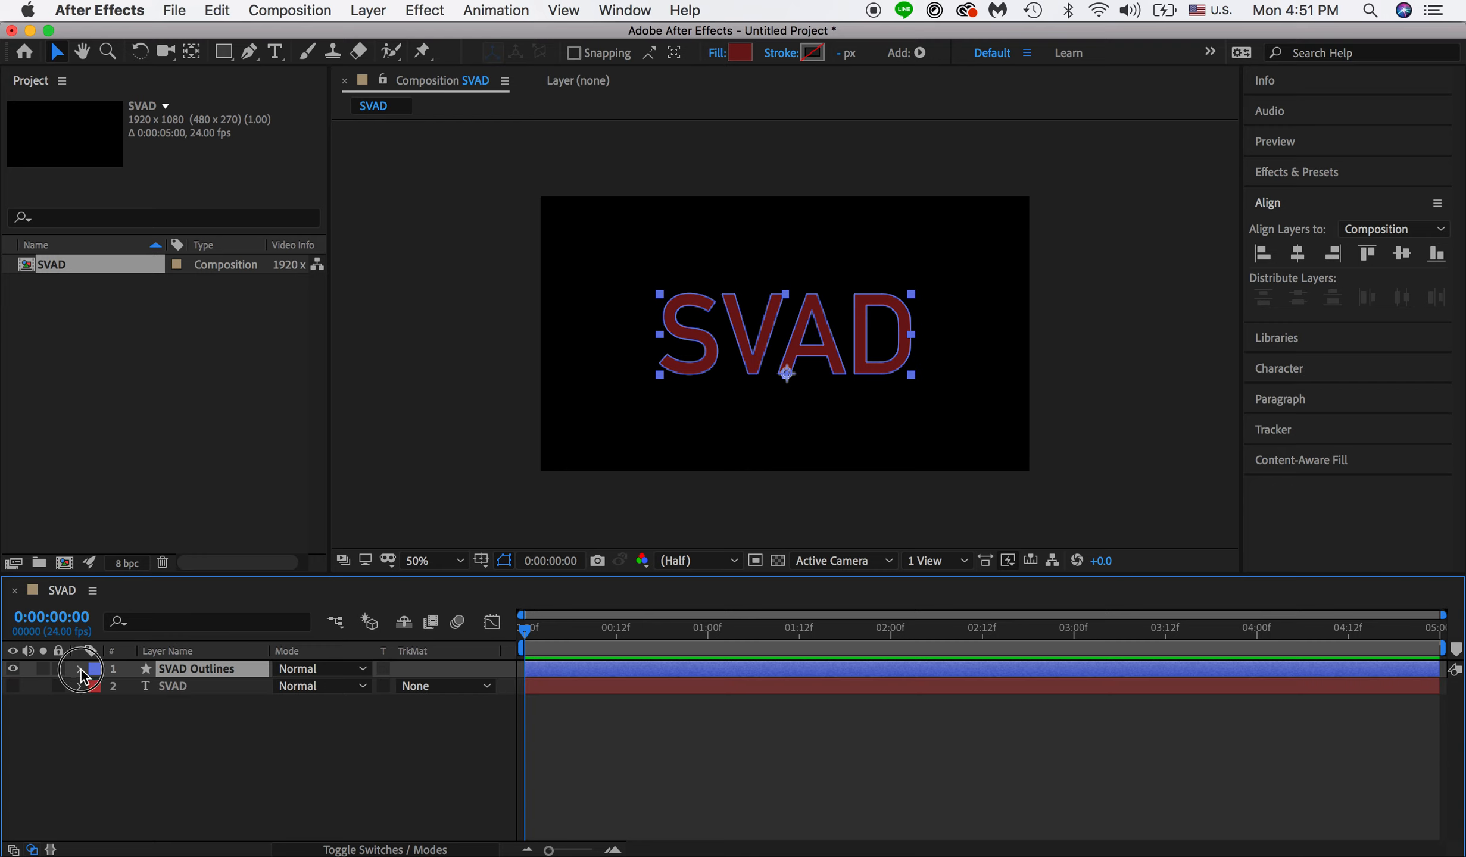
left_click(81, 667)
left_click(81, 668)
left_click(81, 668)
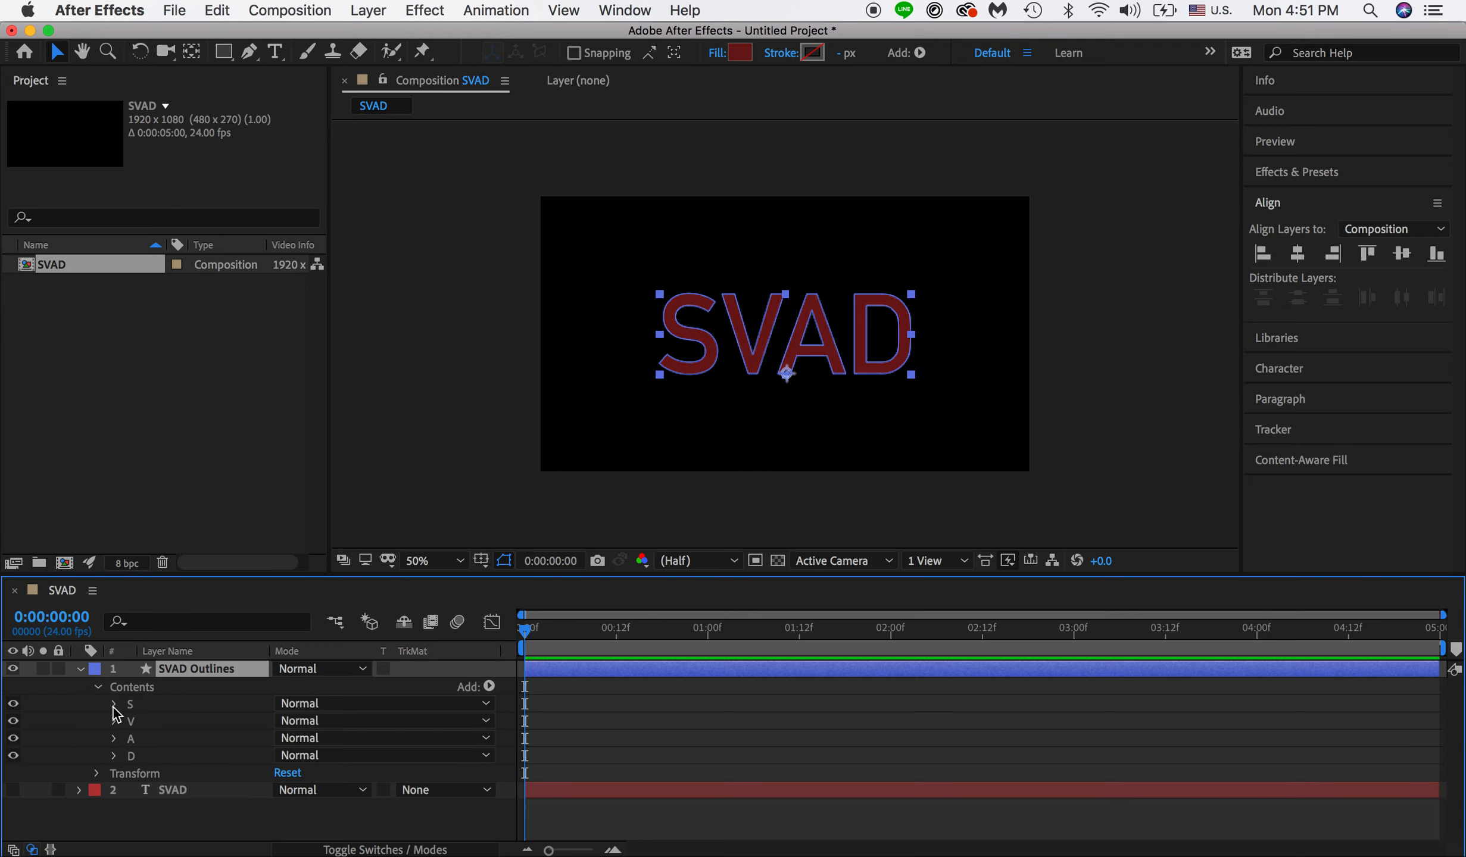
left_click(141, 723)
left_click(141, 737)
left_click(136, 767)
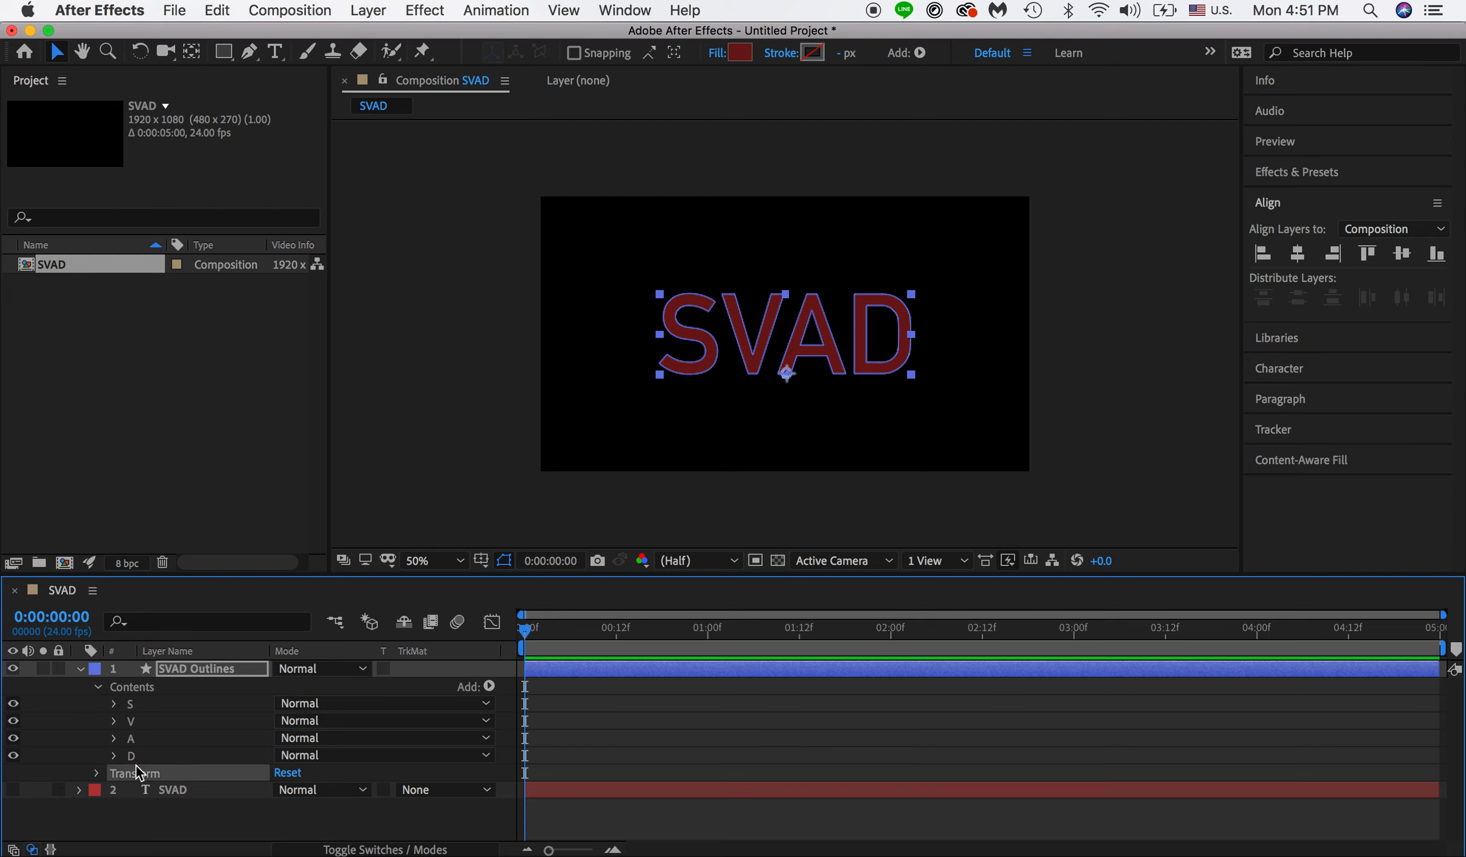
left_click(144, 757)
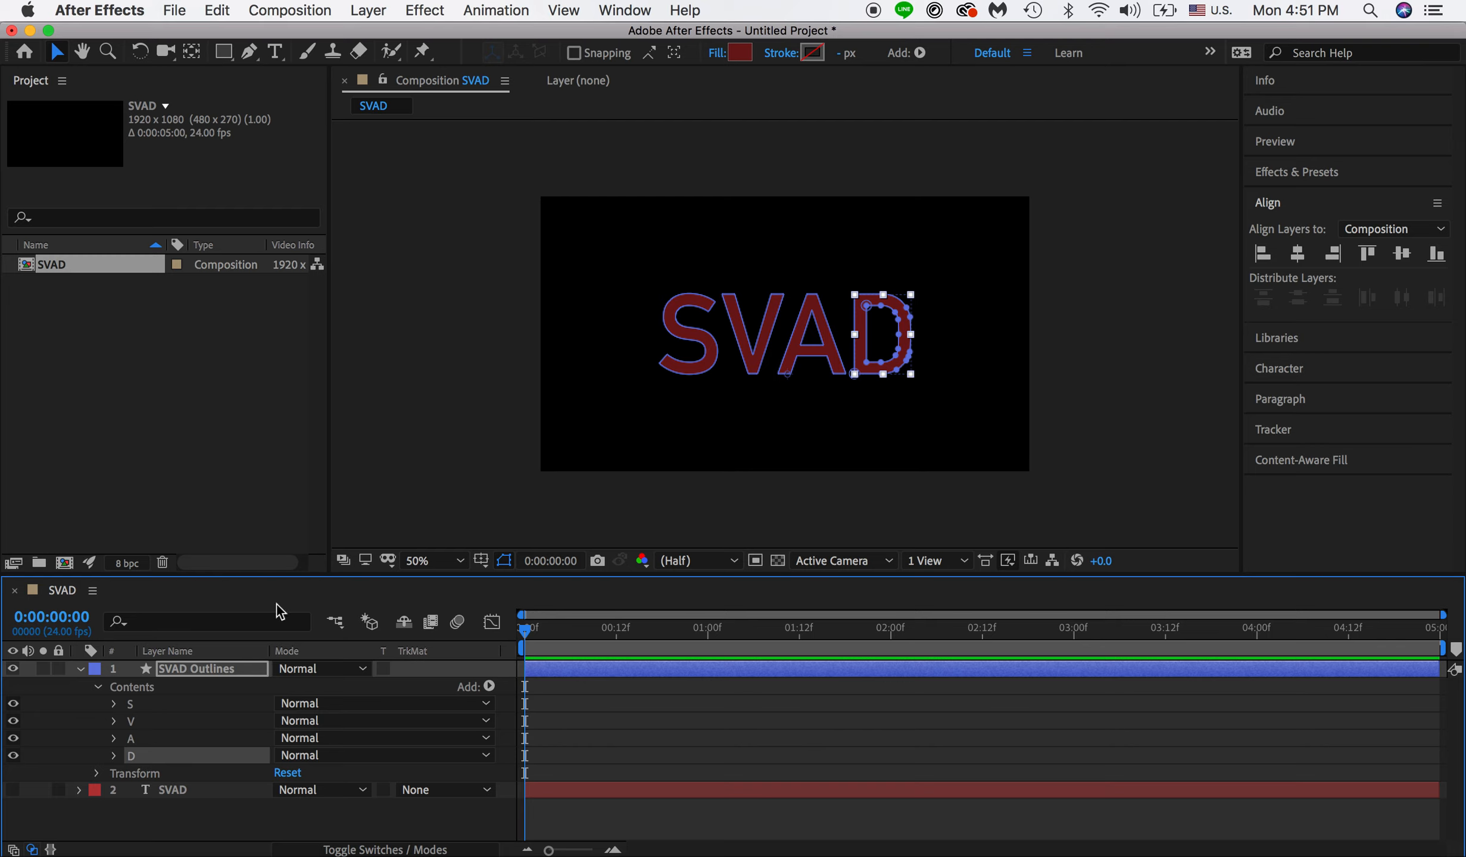
left_click(80, 669)
left_click(170, 667)
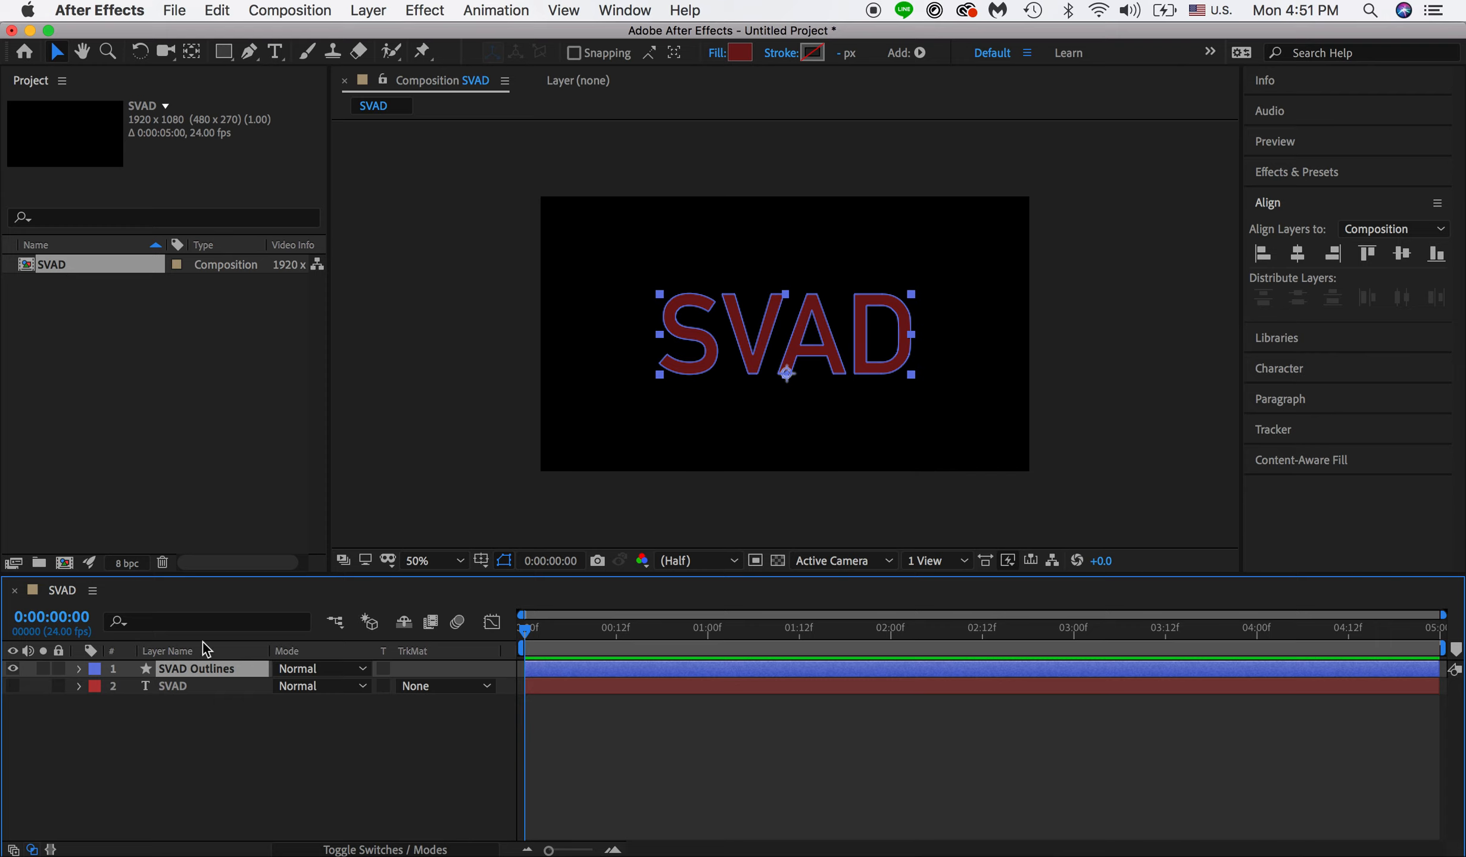
Step: Duplicate the SVAD composition in the project and open the copy
left_click(55, 266)
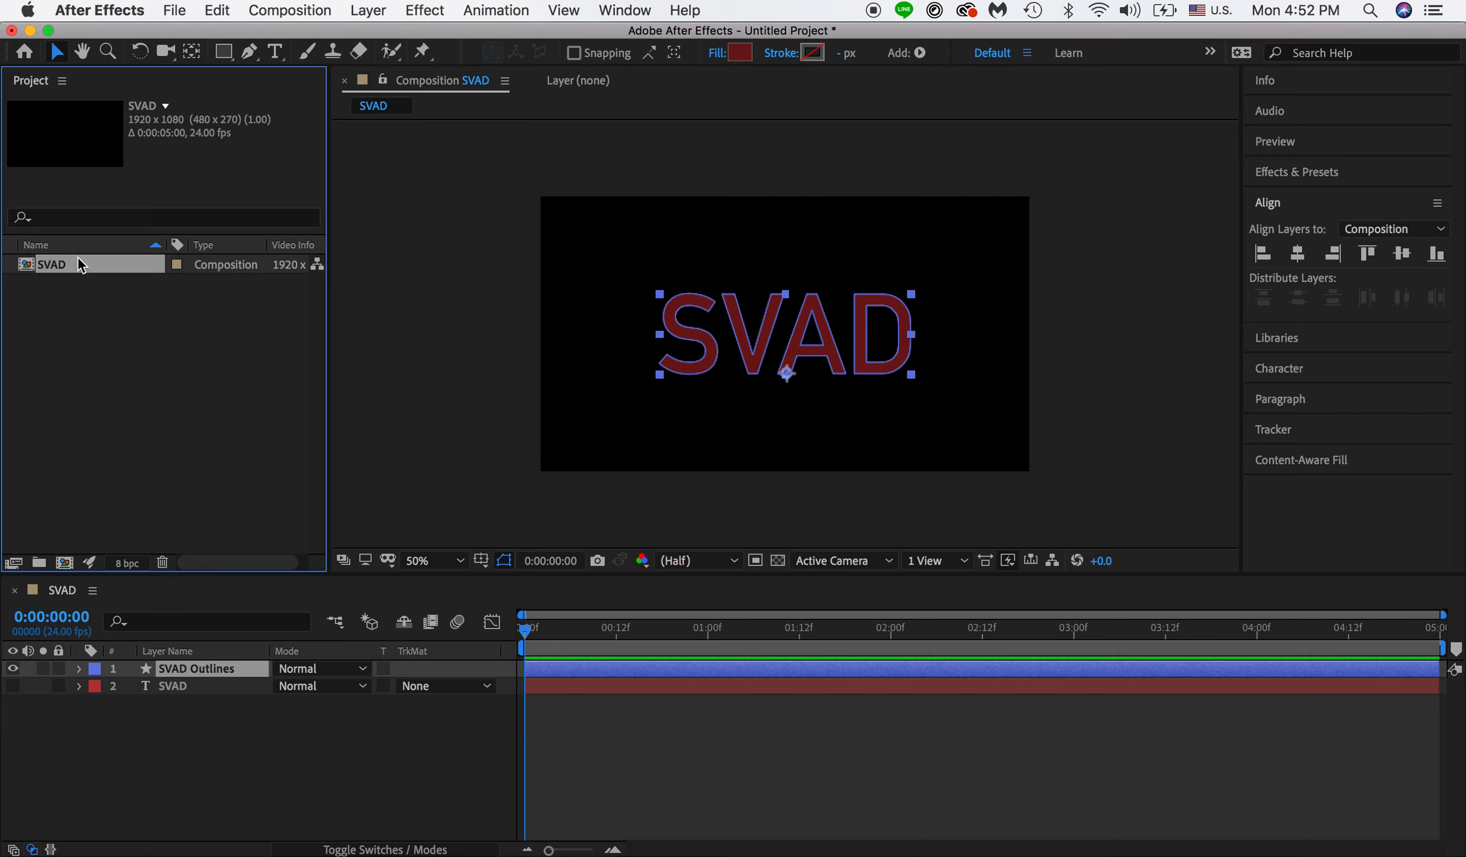
key("super+d")
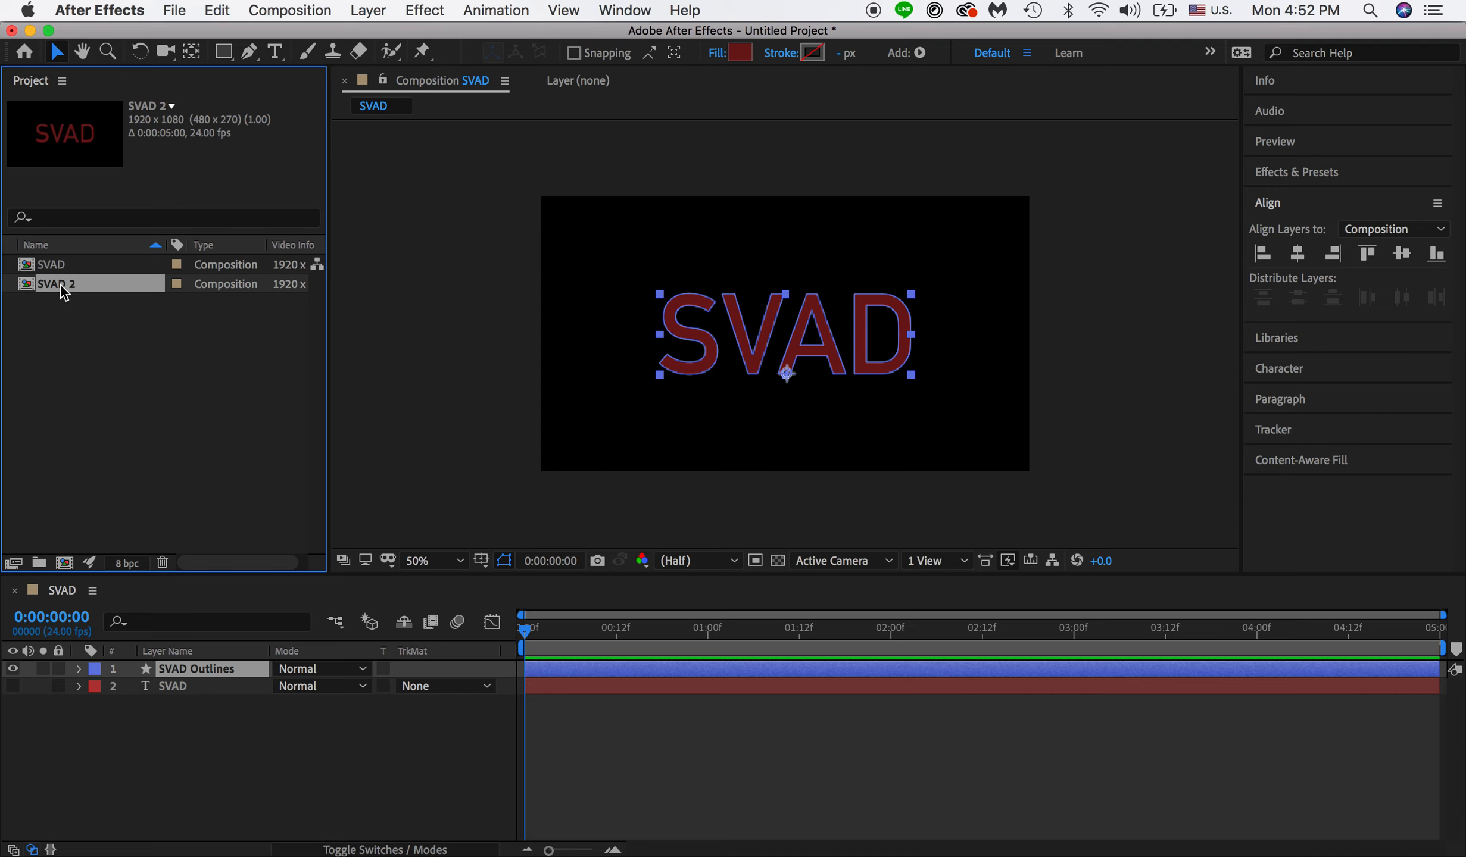
double_click(60, 285)
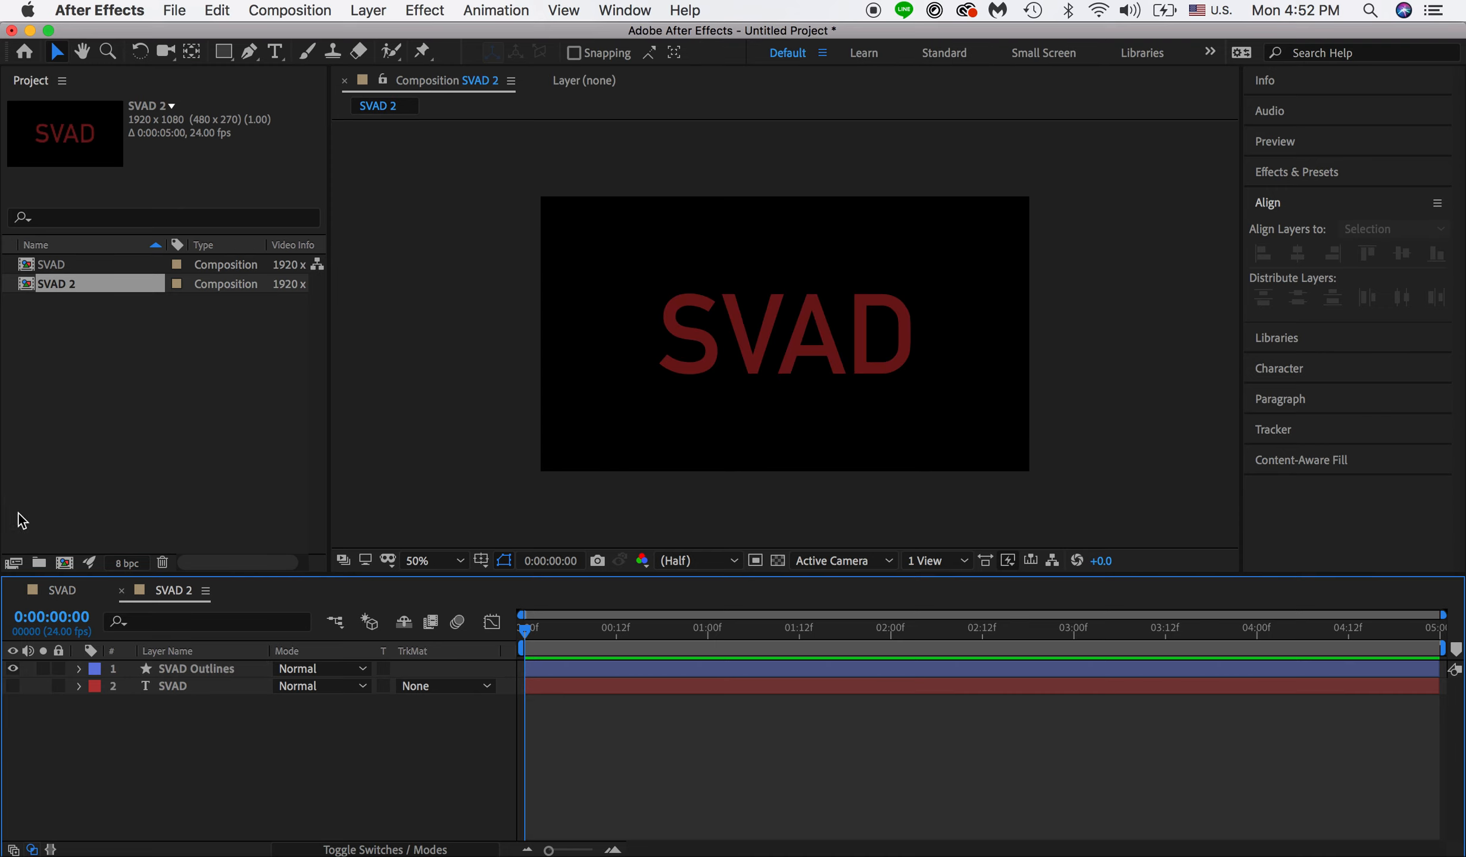
left_click(293, 18)
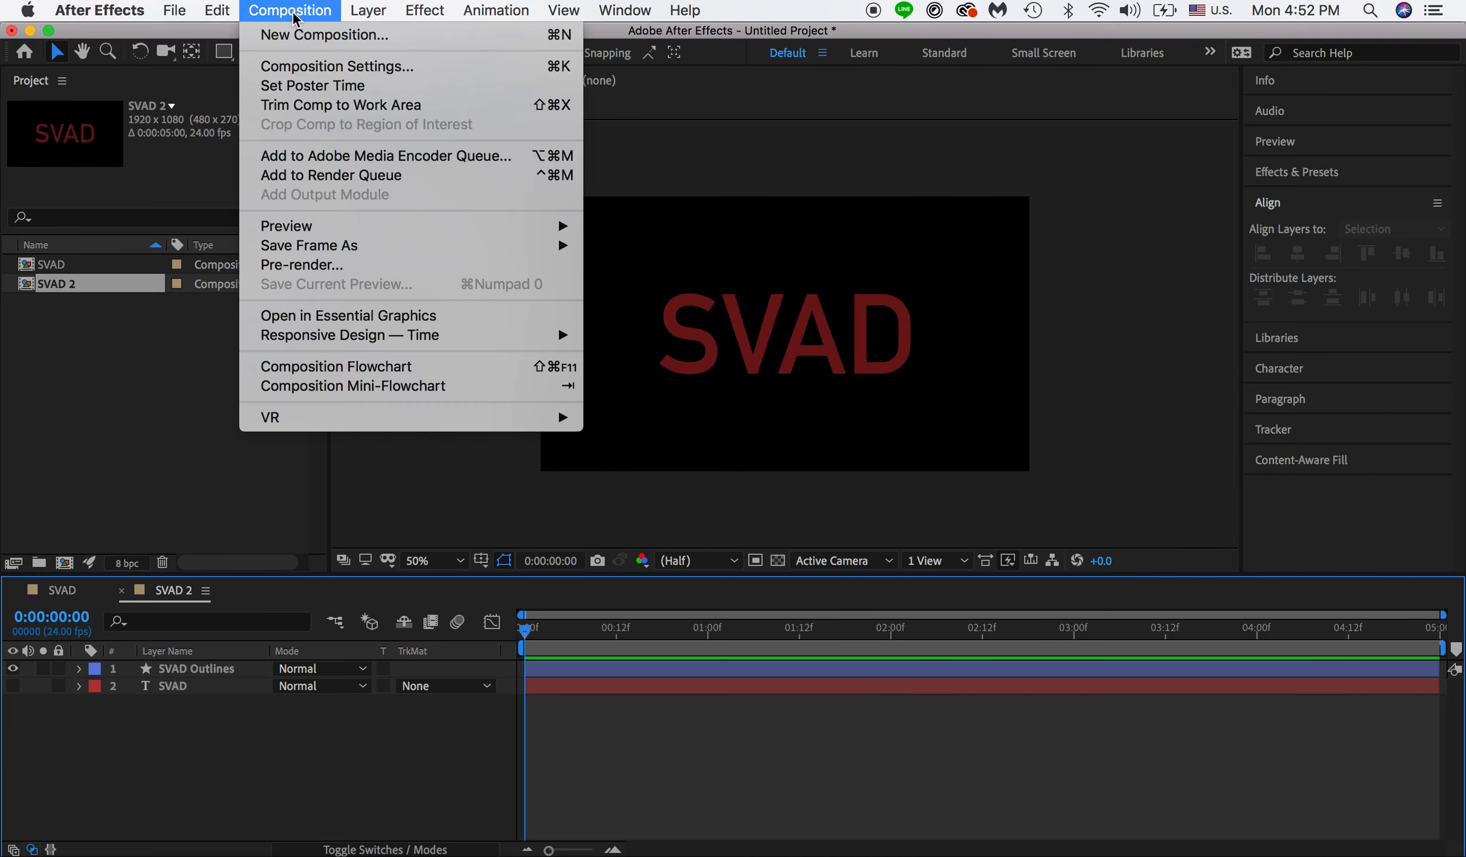
left_click(298, 32)
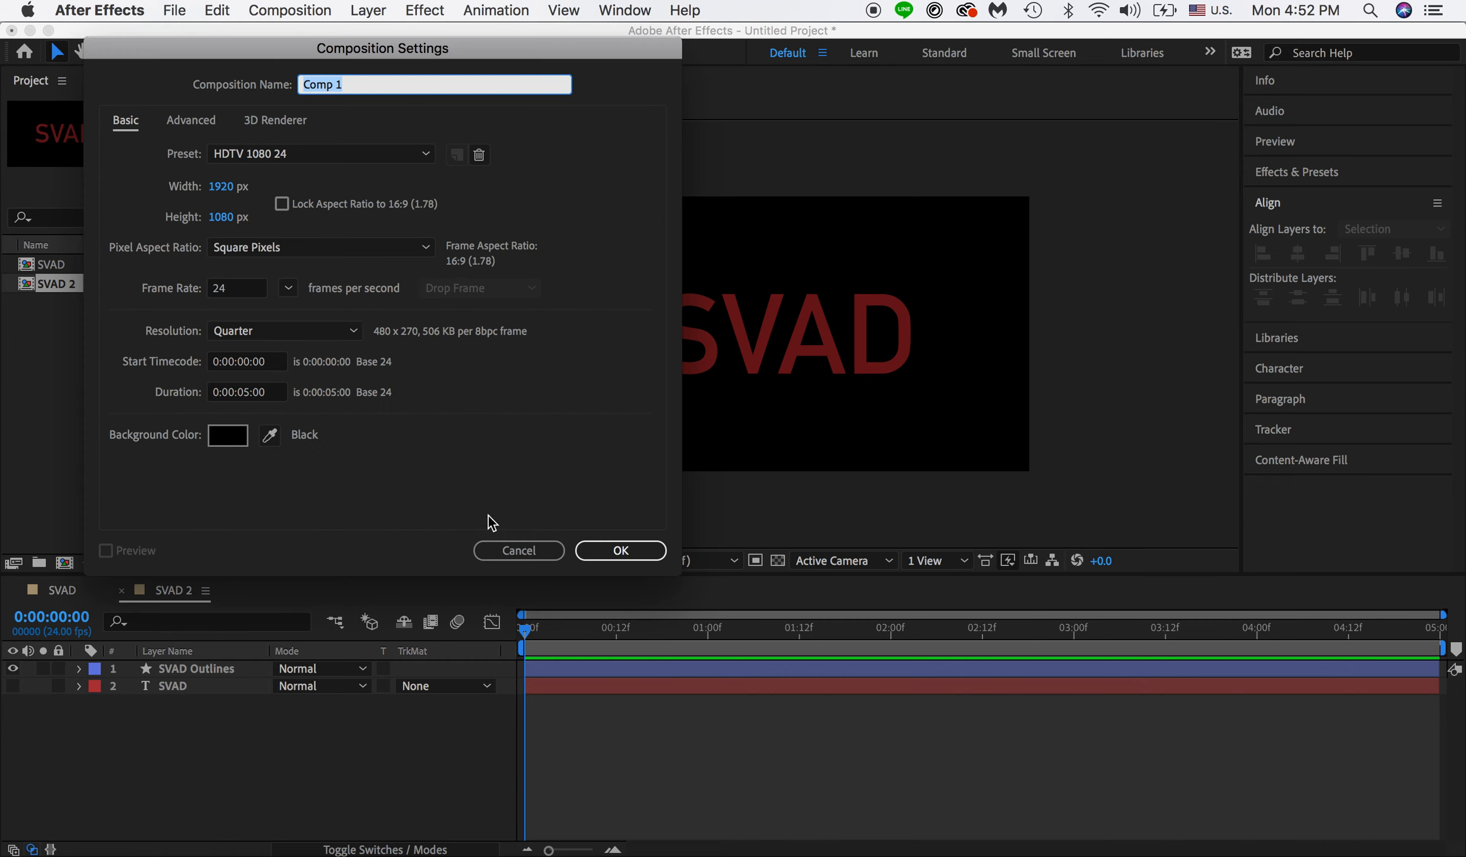
left_click(506, 550)
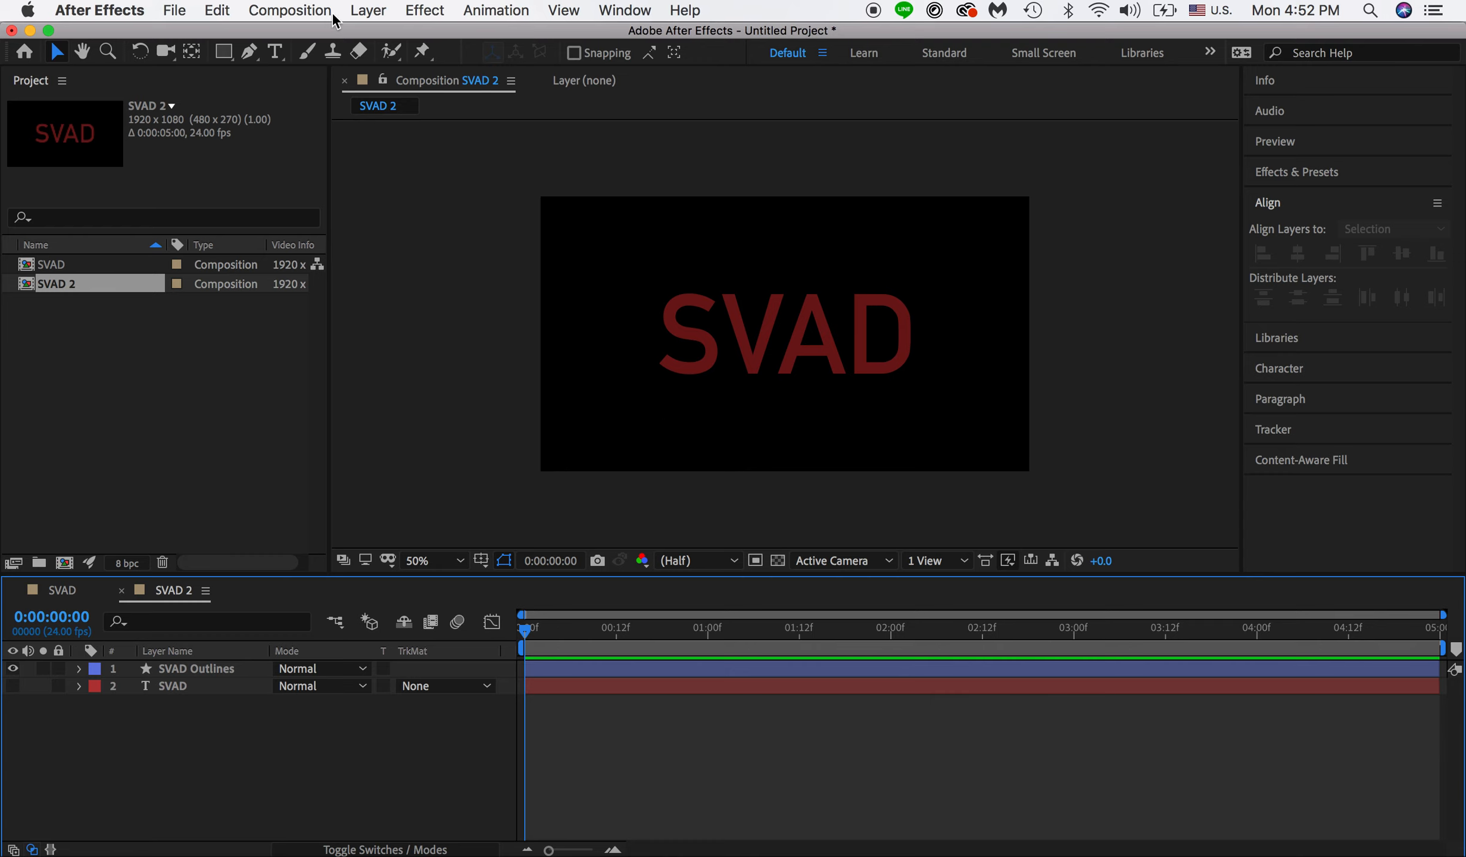
Step: Resize the SVAD 2 composition to 400 × 400 px and shift the outlines layer so the S sits inside the frame
left_click(290, 10)
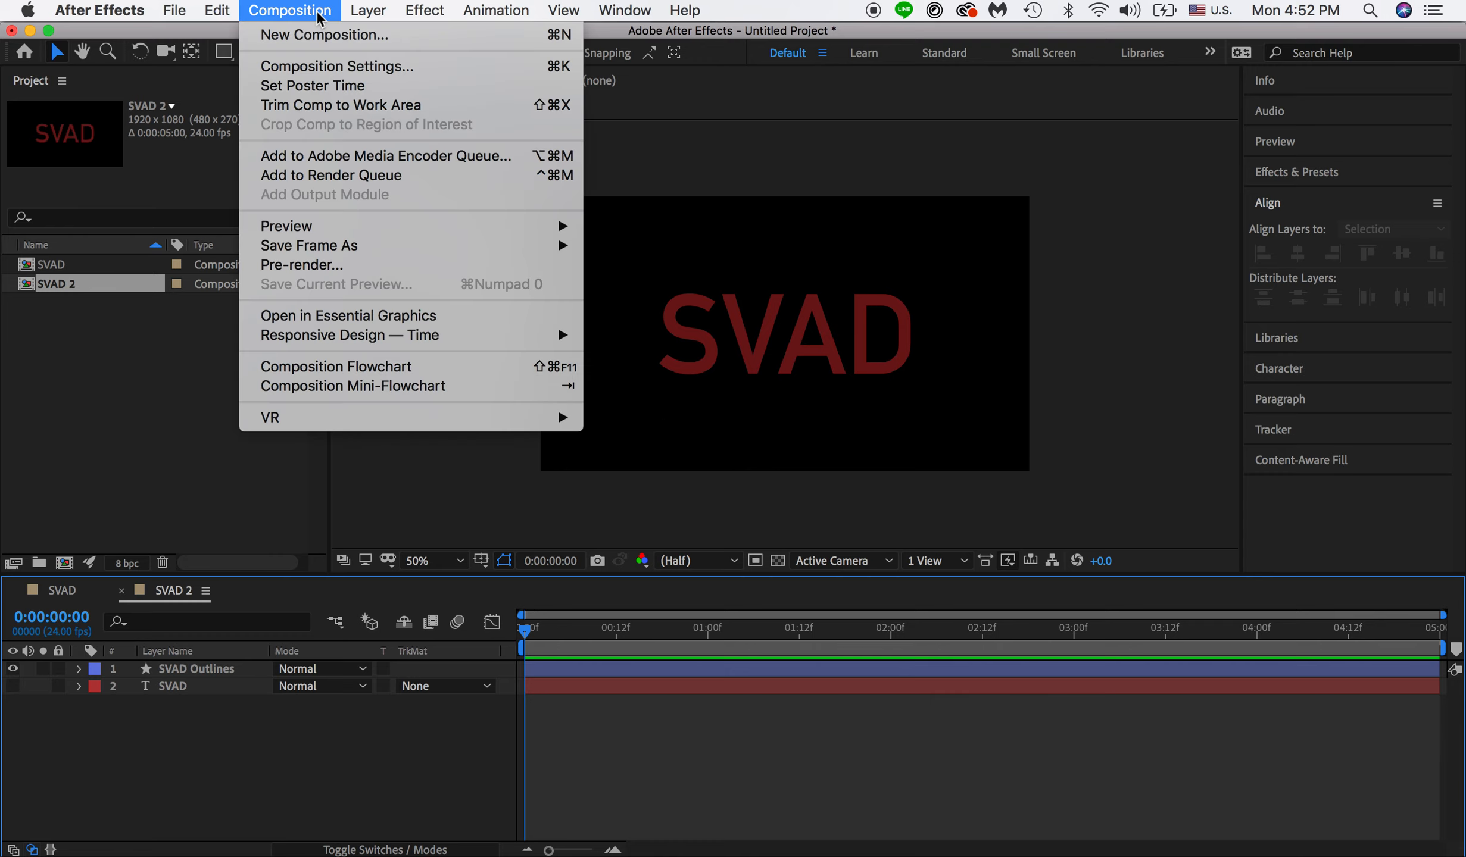
left_click(322, 67)
left_click(222, 187)
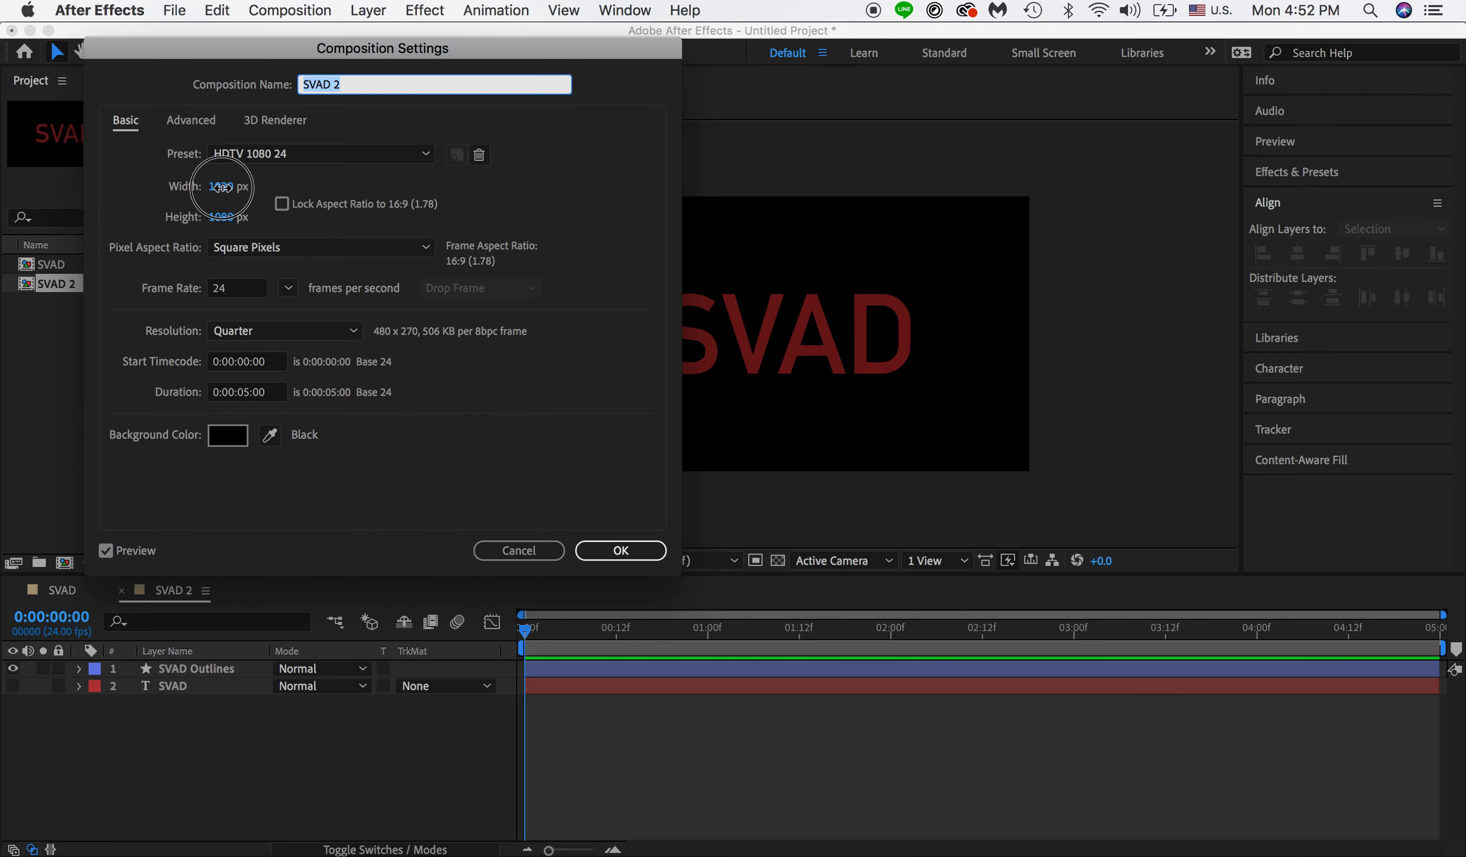
type("400")
left_click(221, 215)
type("400")
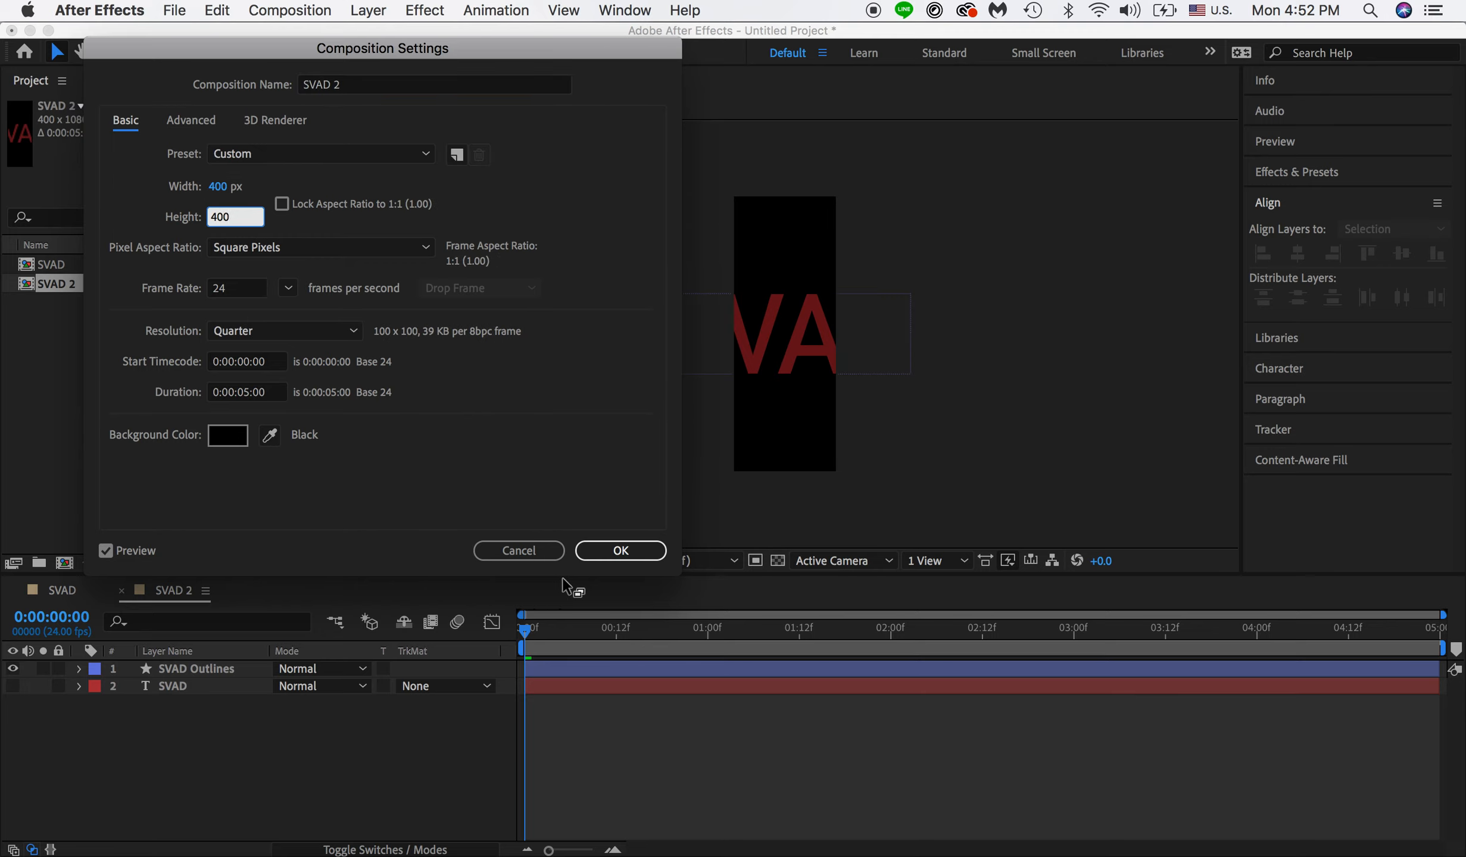
left_click(619, 550)
left_click_drag(752, 356, 850, 356)
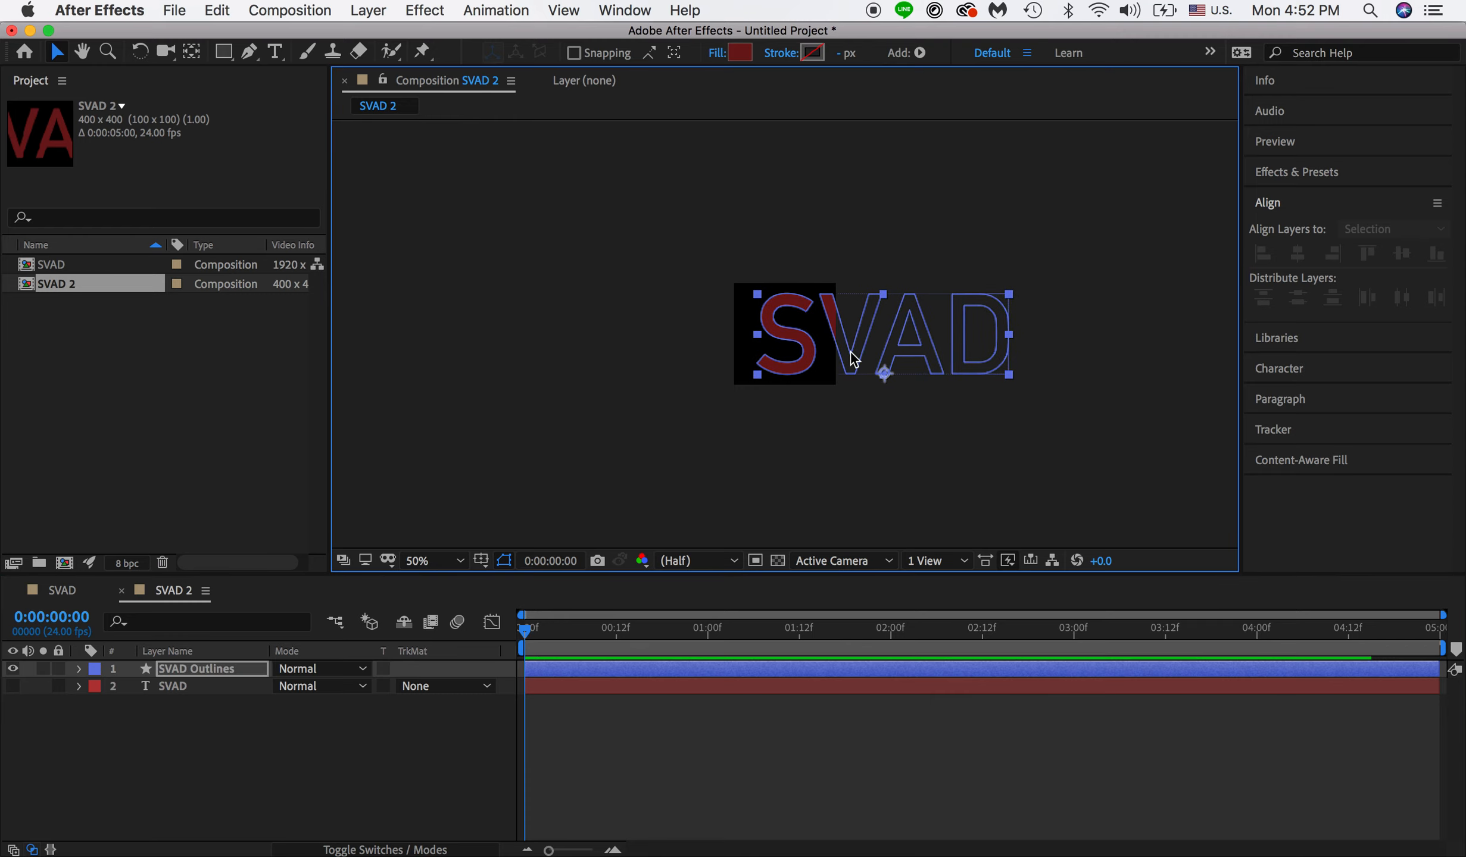
left_click(813, 423)
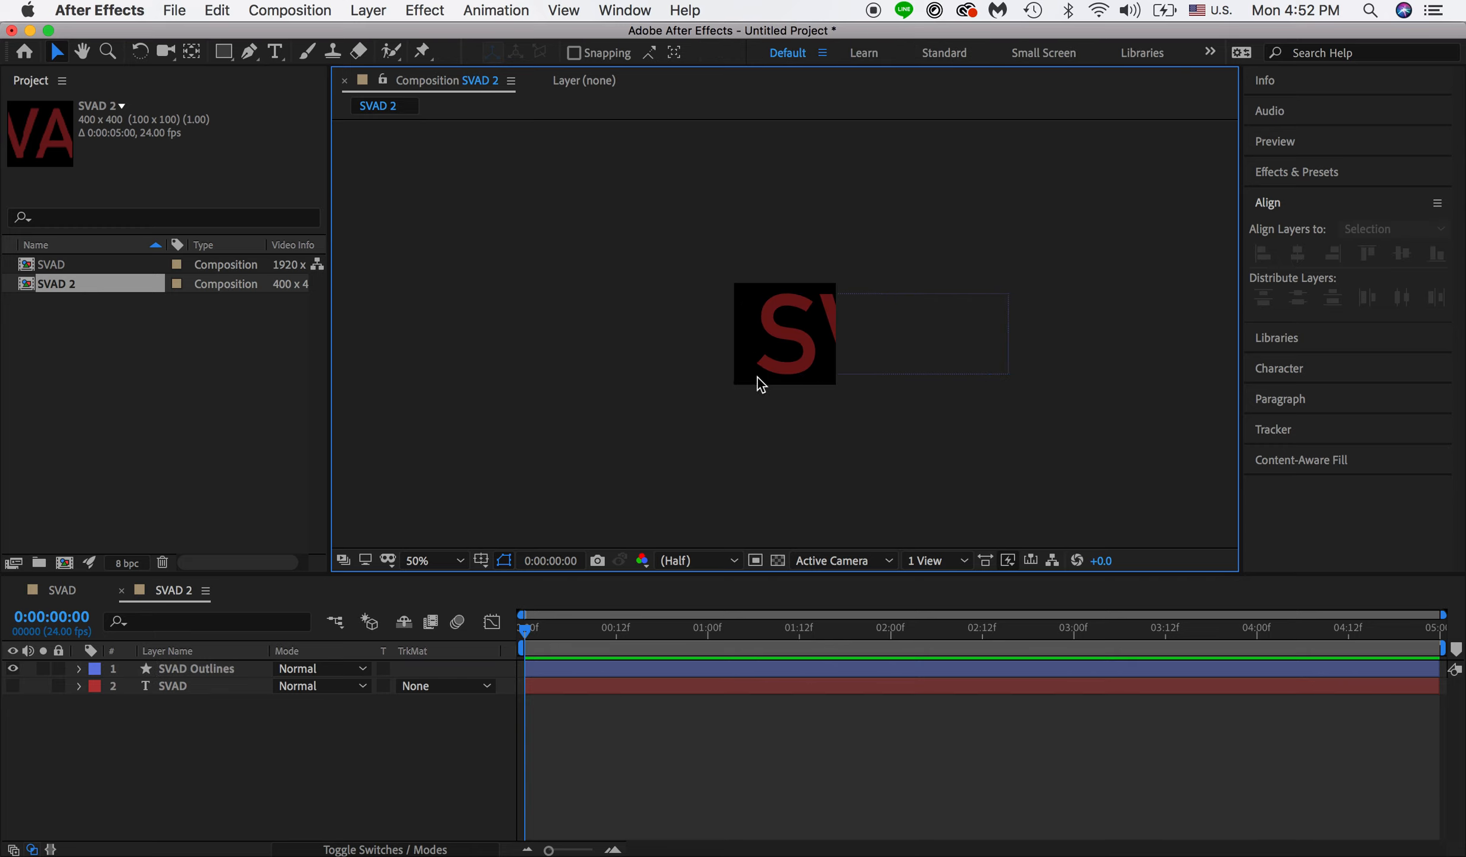
Step: Duplicate the SVAD 2 composition three times in the project
left_click(57, 284)
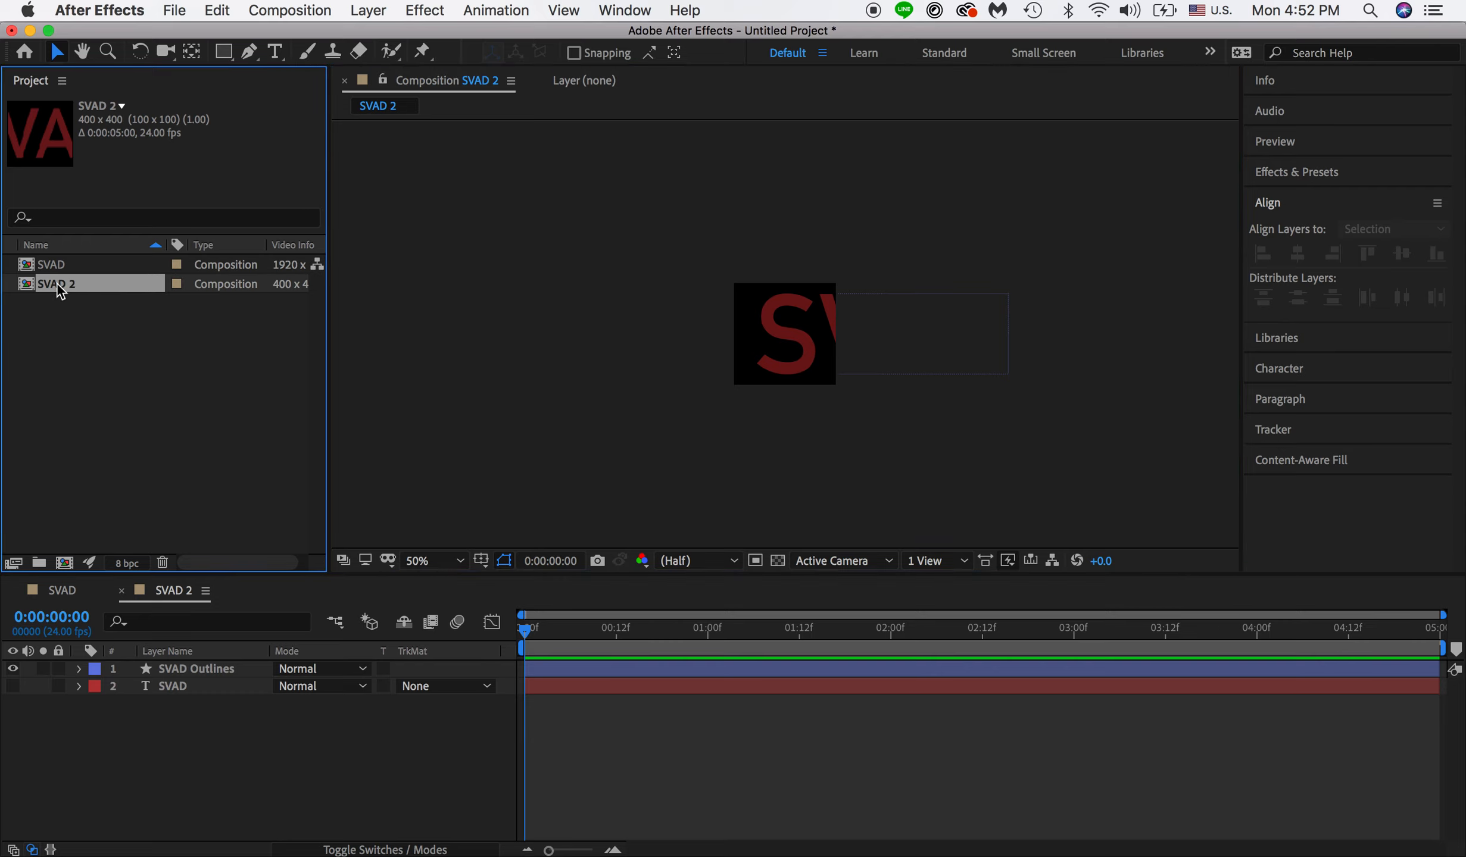
key("super+d")
key("super+d")
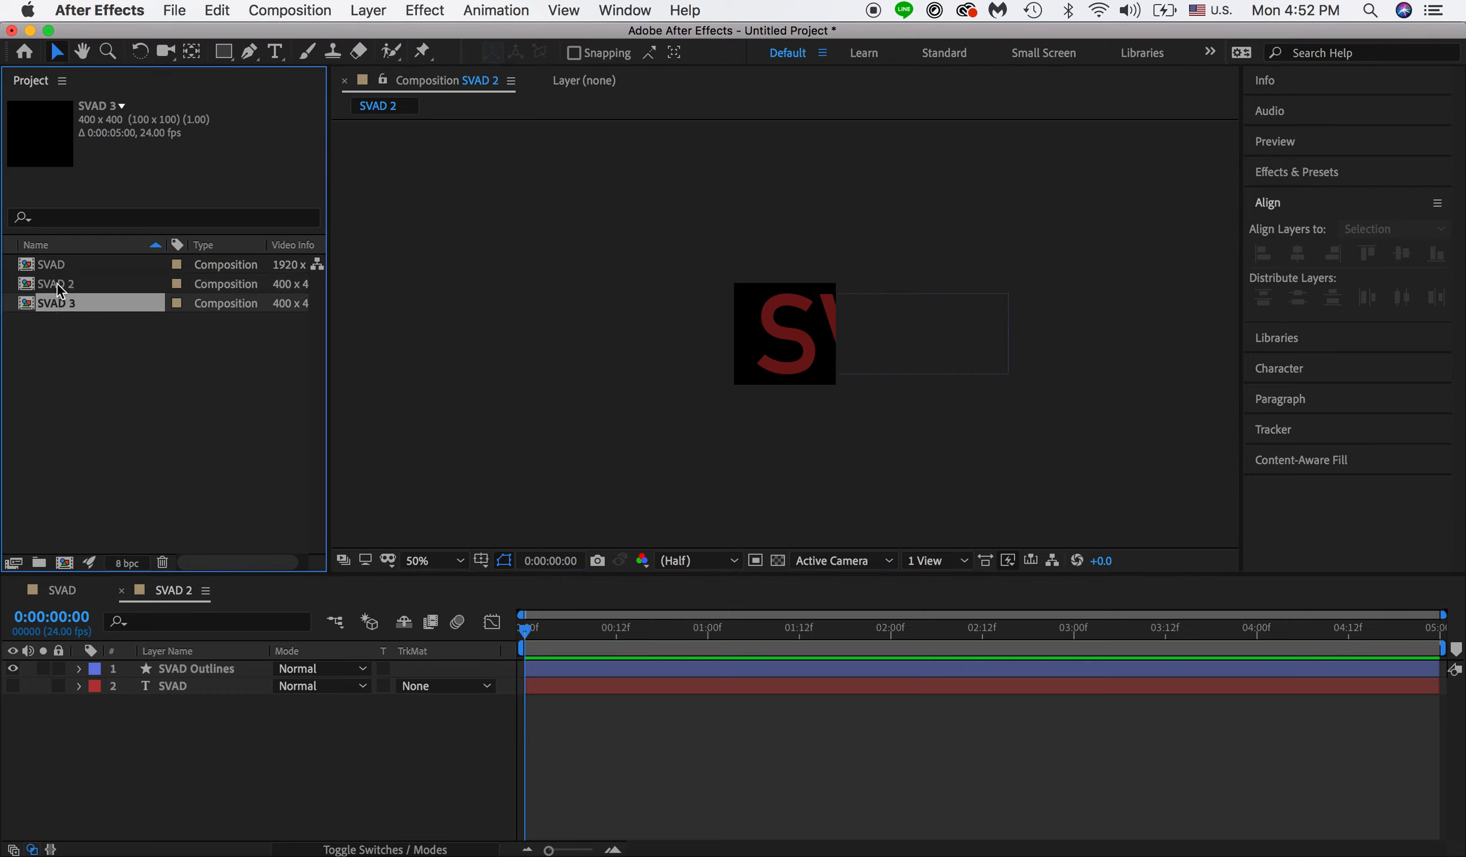
key("super+d")
left_click(64, 288)
left_click(63, 305)
left_click(57, 326)
left_click(58, 340)
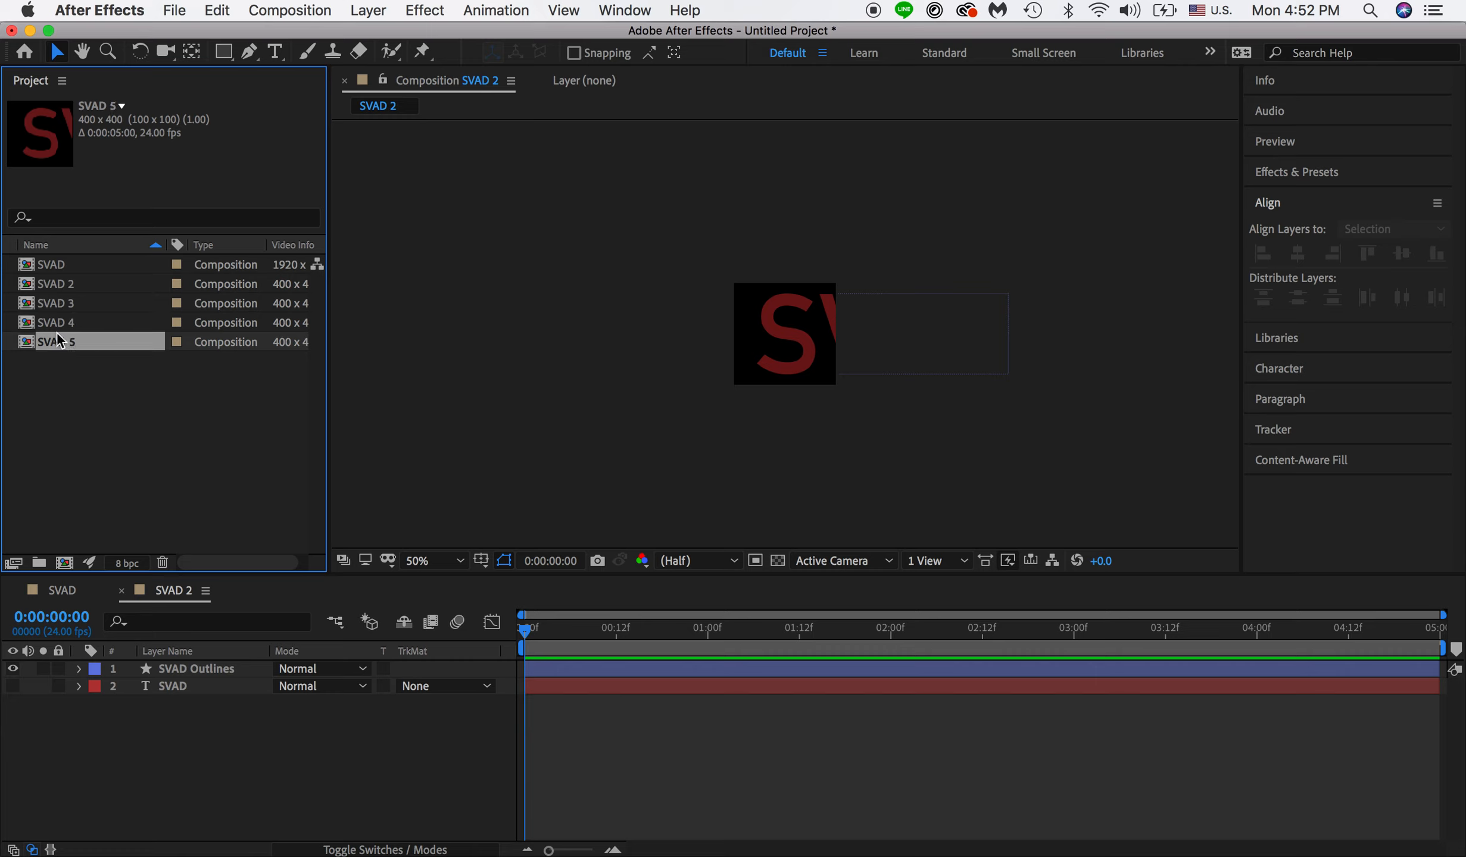
Step: Rename the SVAD 2 composition as S and the SVAD 3 composition as V
left_click(67, 286)
key("Return")
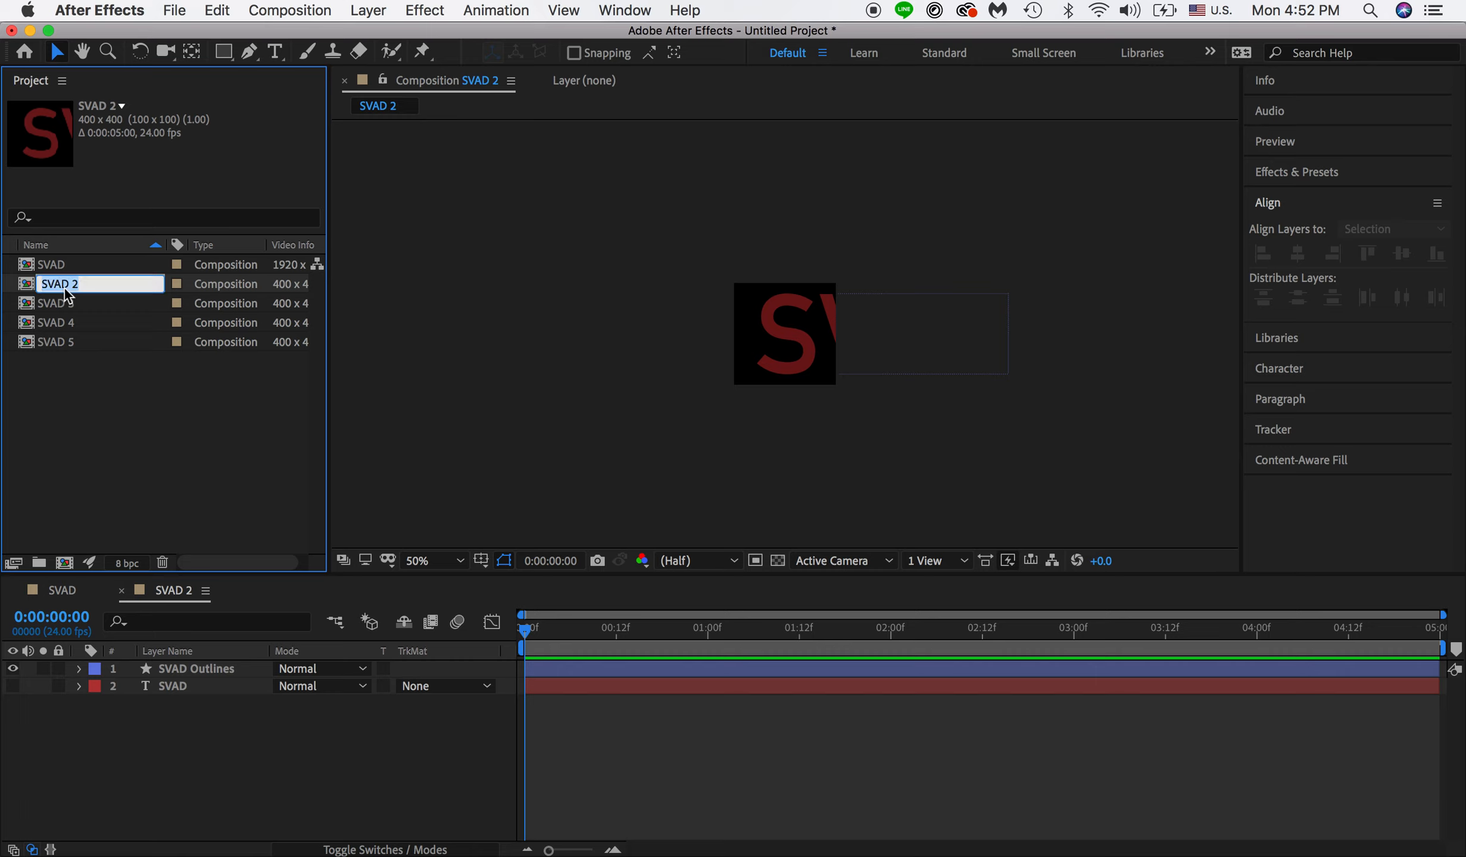
type("S")
key("Return")
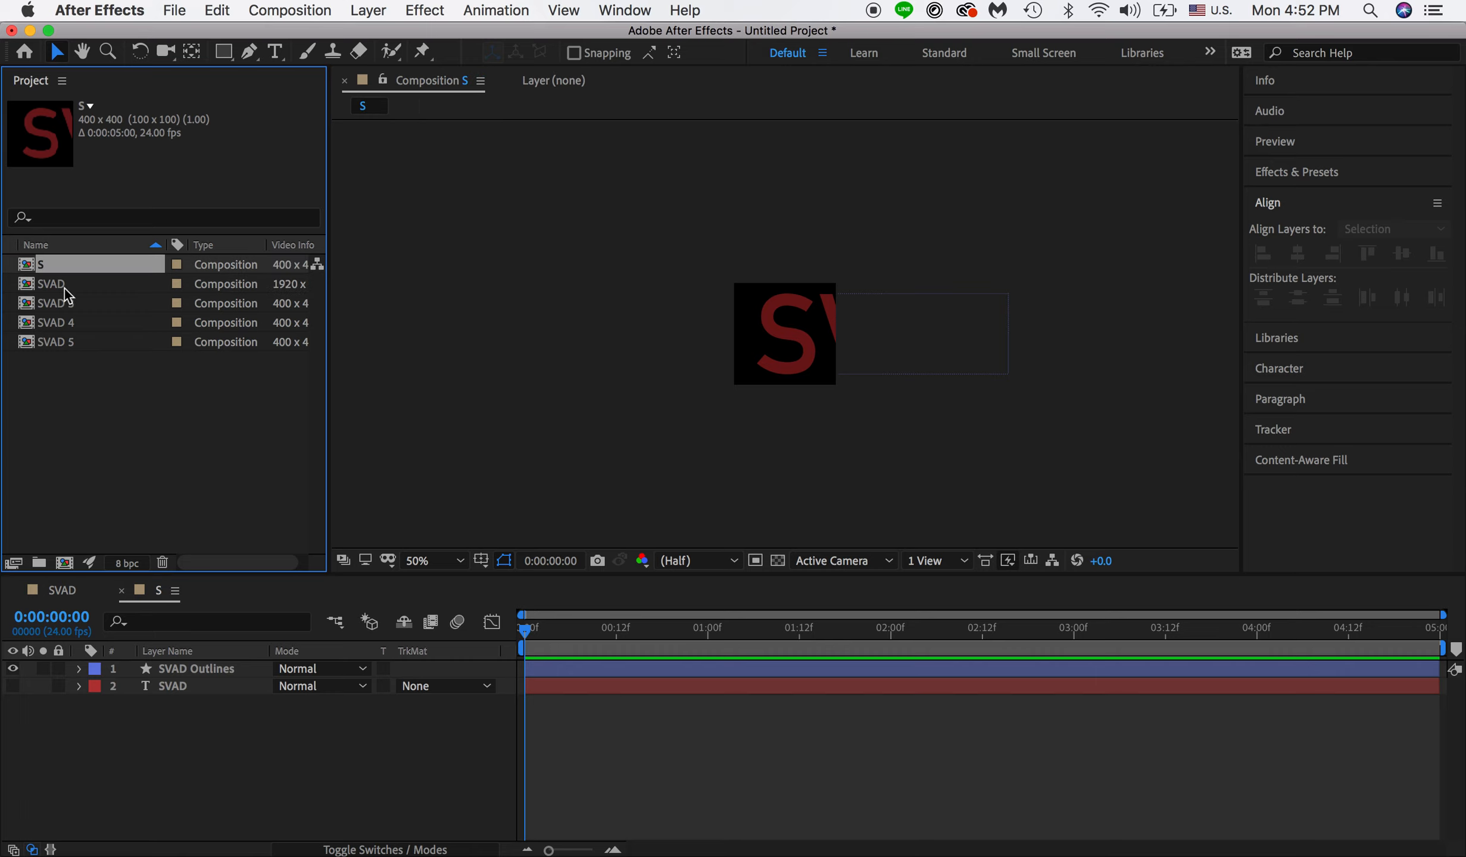
left_click(59, 304)
key("Return")
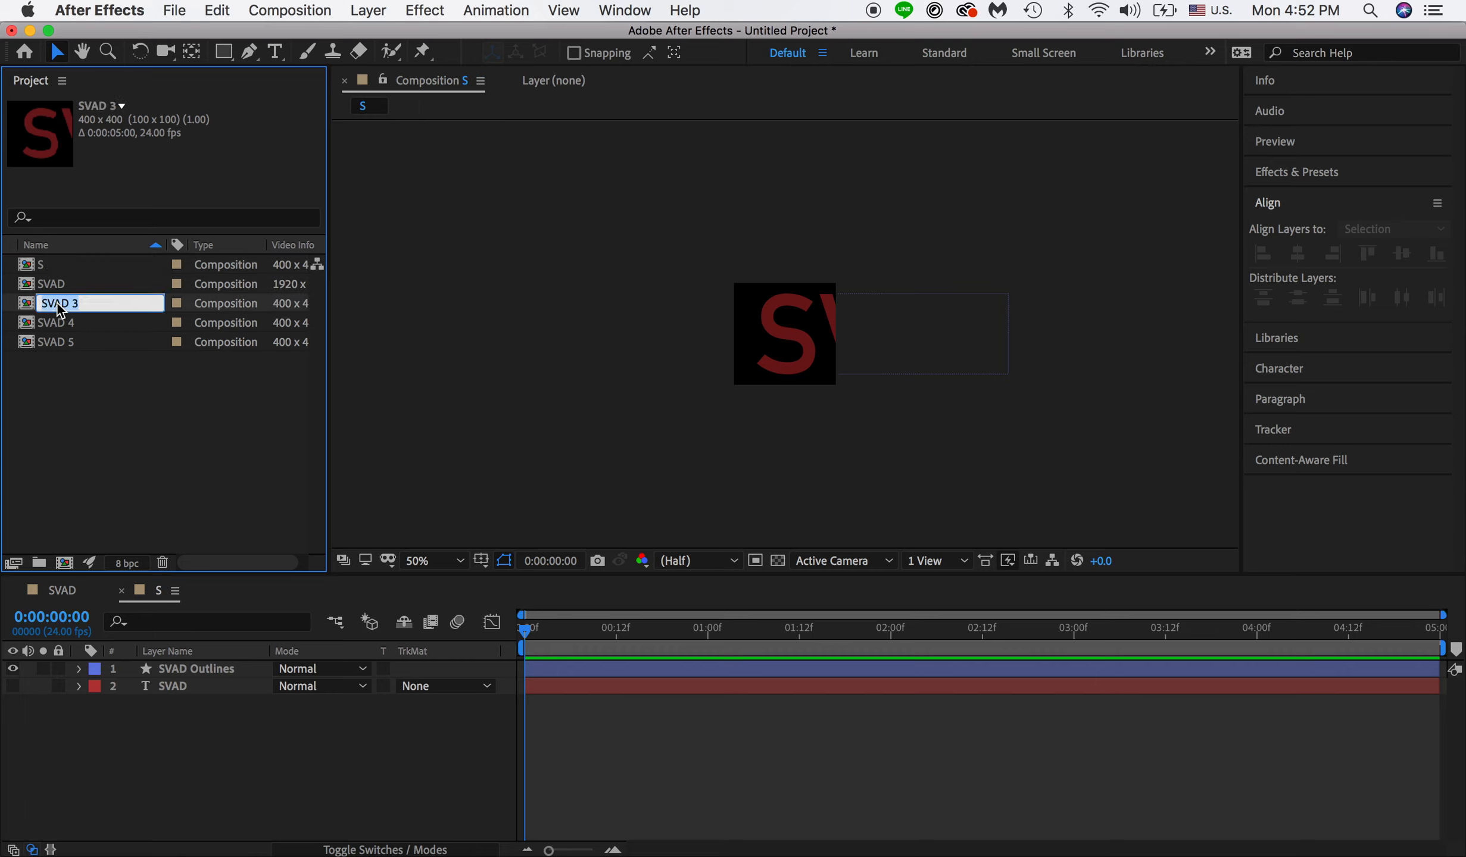
type("V")
key("Return")
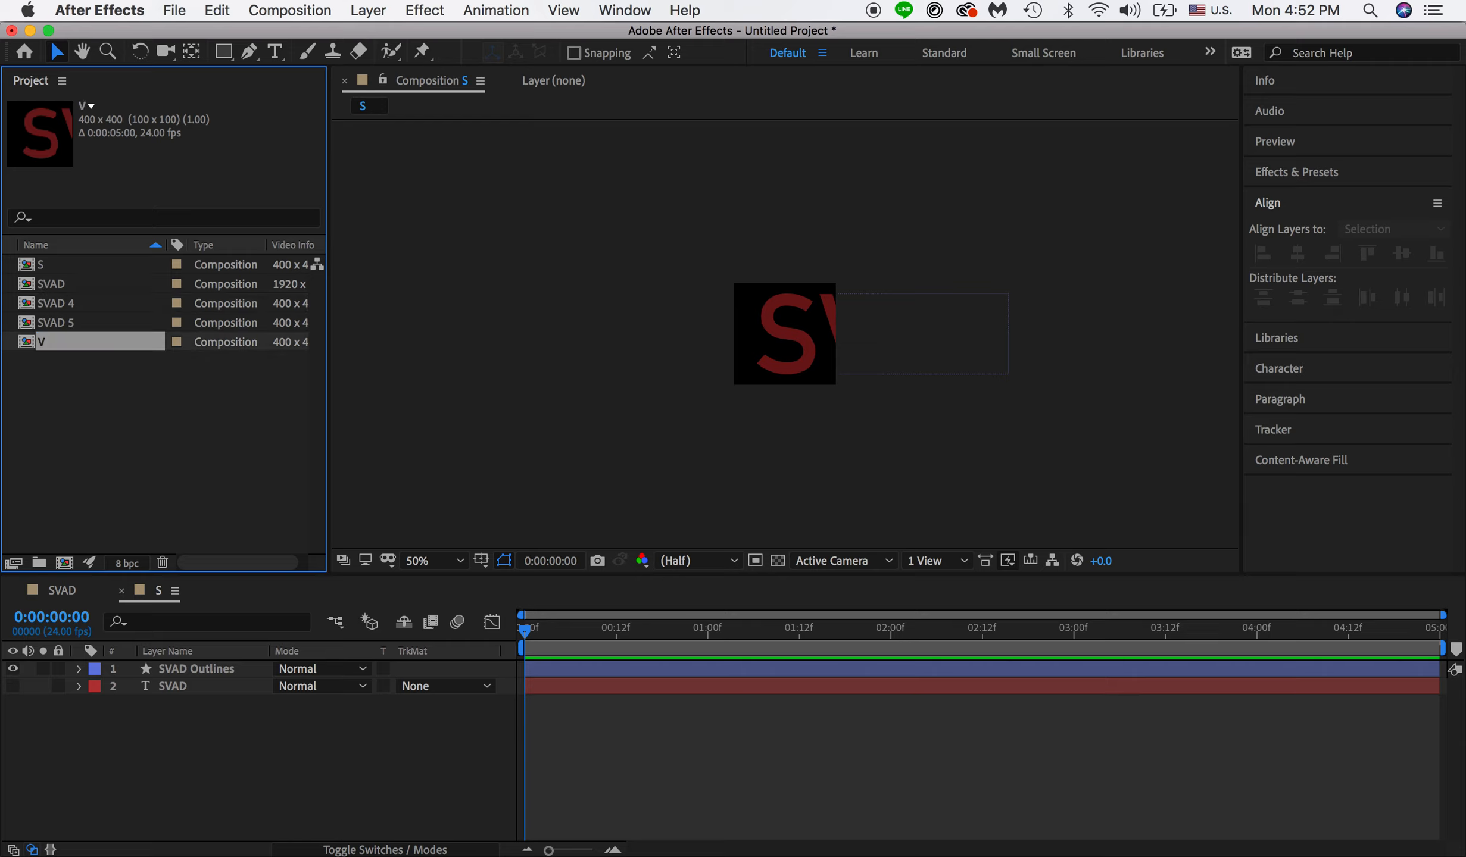
Step: Rename the SVAD 5 composition as A and the SVAD 4 composition as D
left_click(55, 323)
key("Return")
type("A")
key("Return")
left_click(61, 331)
key("Return")
type("D")
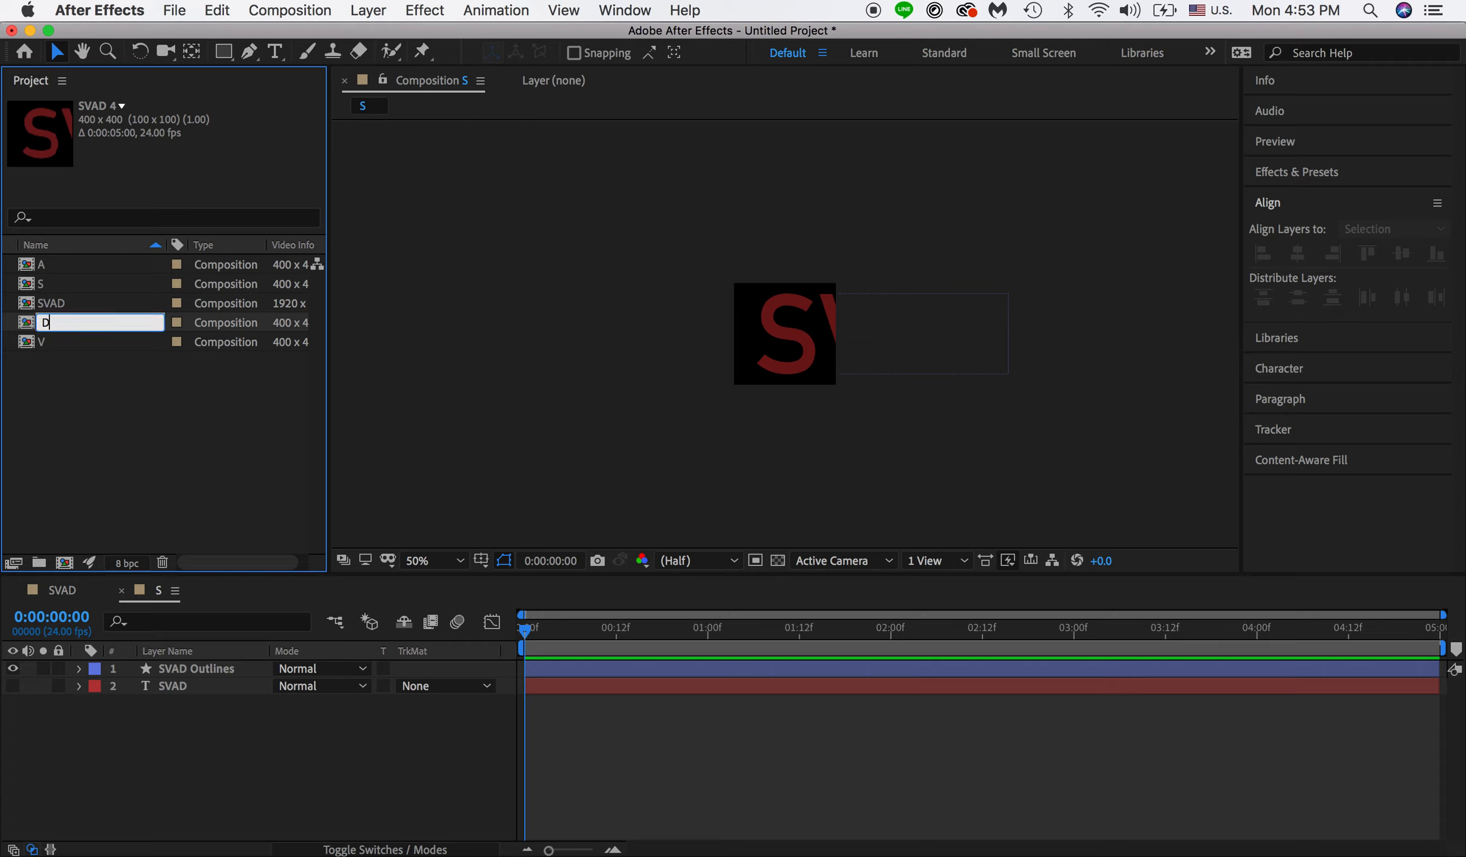
left_click(89, 381)
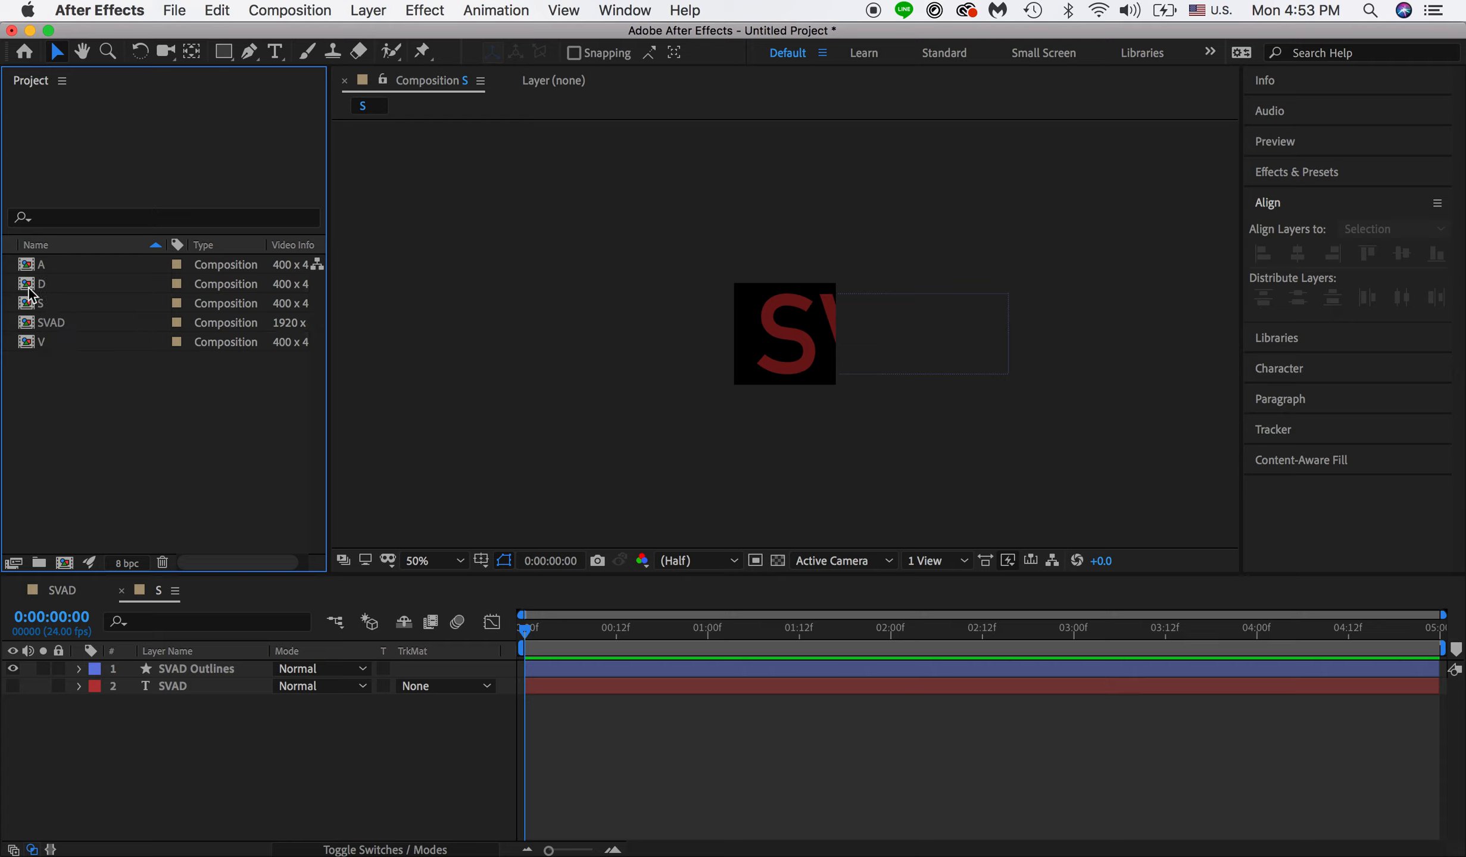
Step: Create a new project folder named Letters
left_click(39, 562)
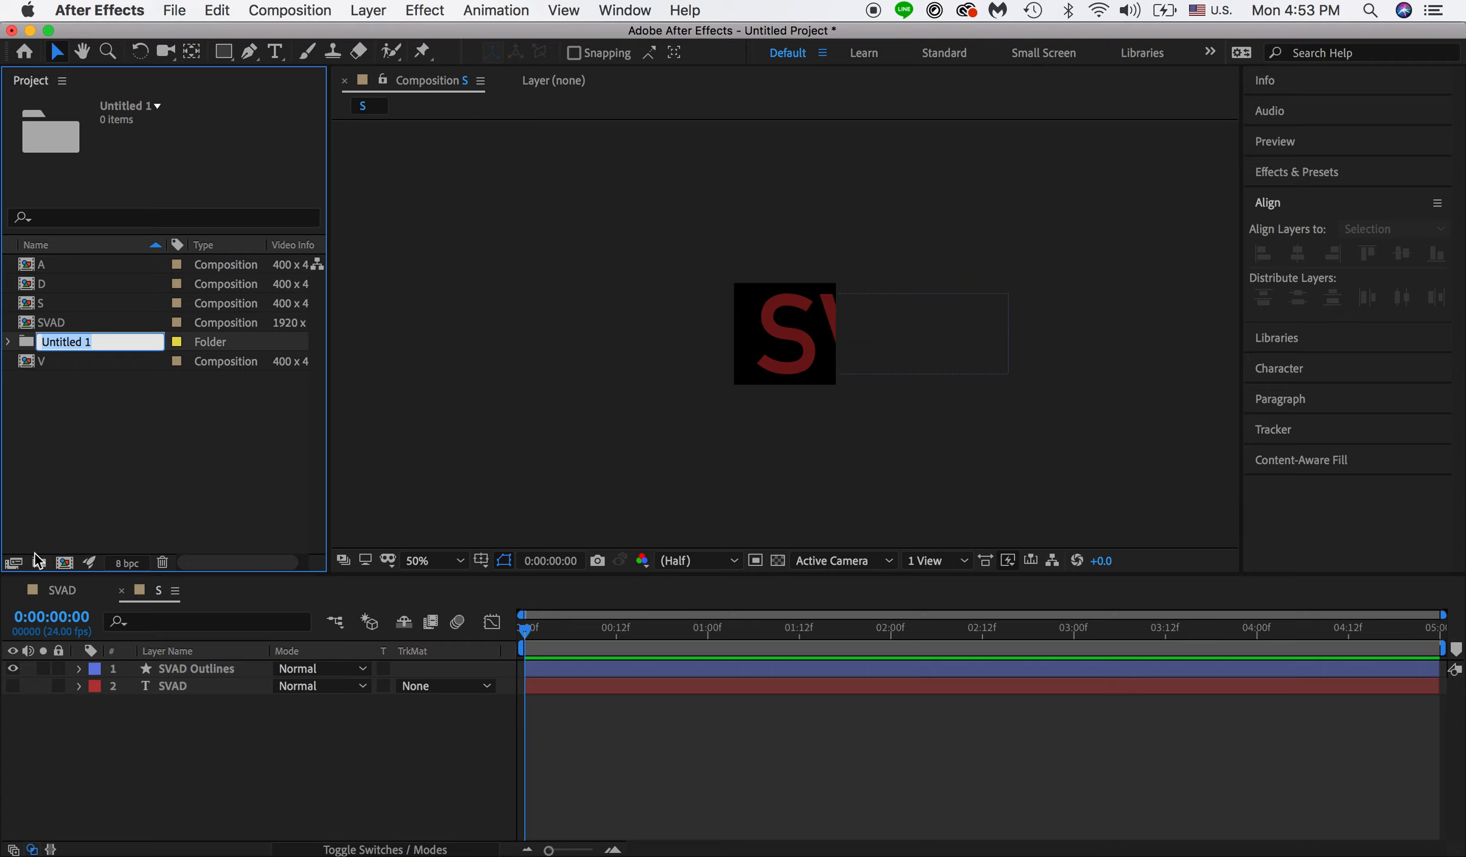
type("Letters")
key("Return")
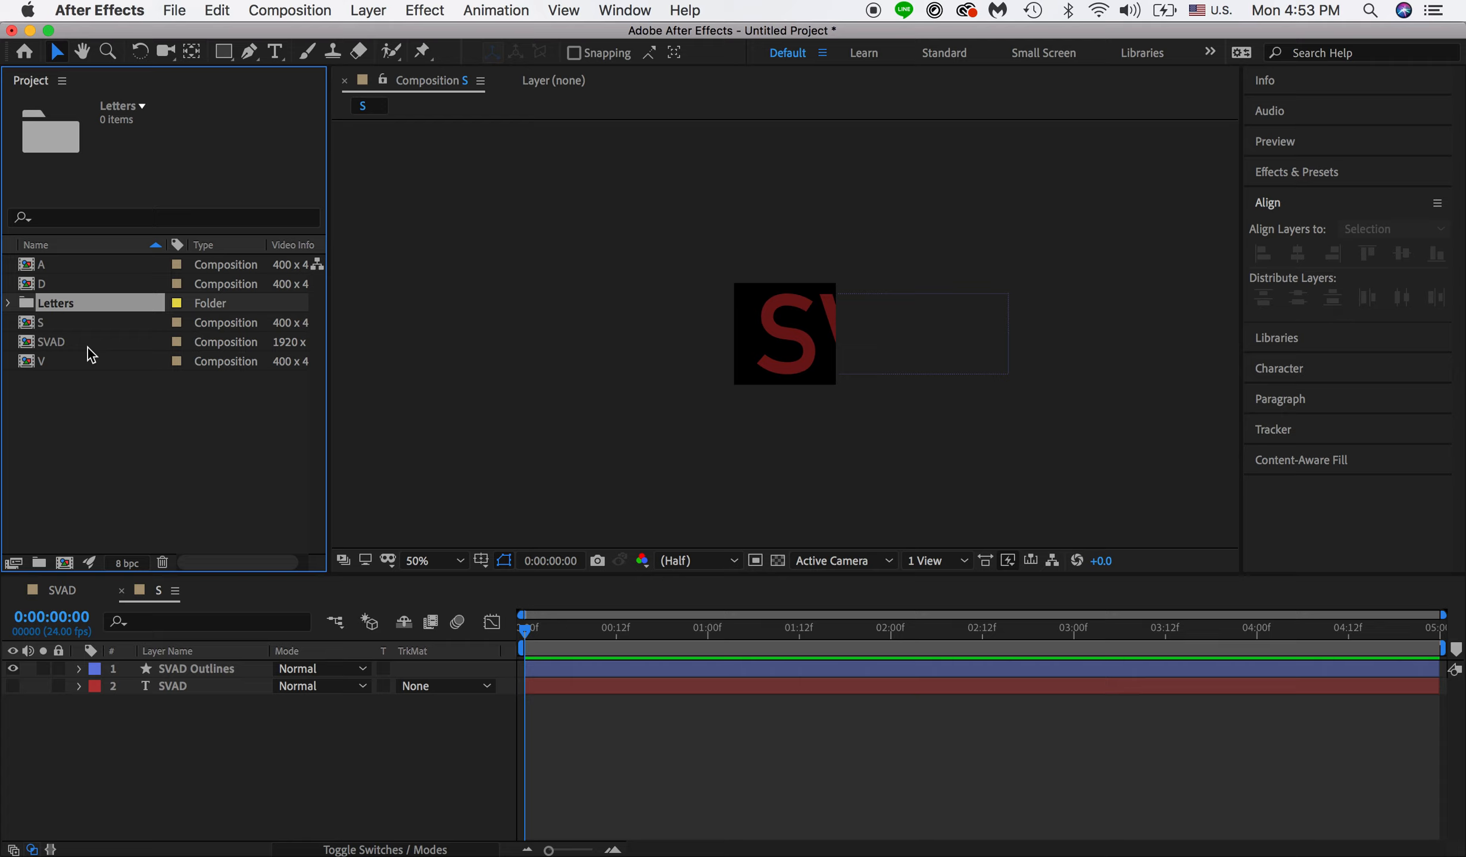
Step: Move the S, V, A and D compositions into the Letters folder
left_click(50, 328)
left_click(52, 285, "super")
left_click(54, 281, "super")
left_click(53, 263, "super")
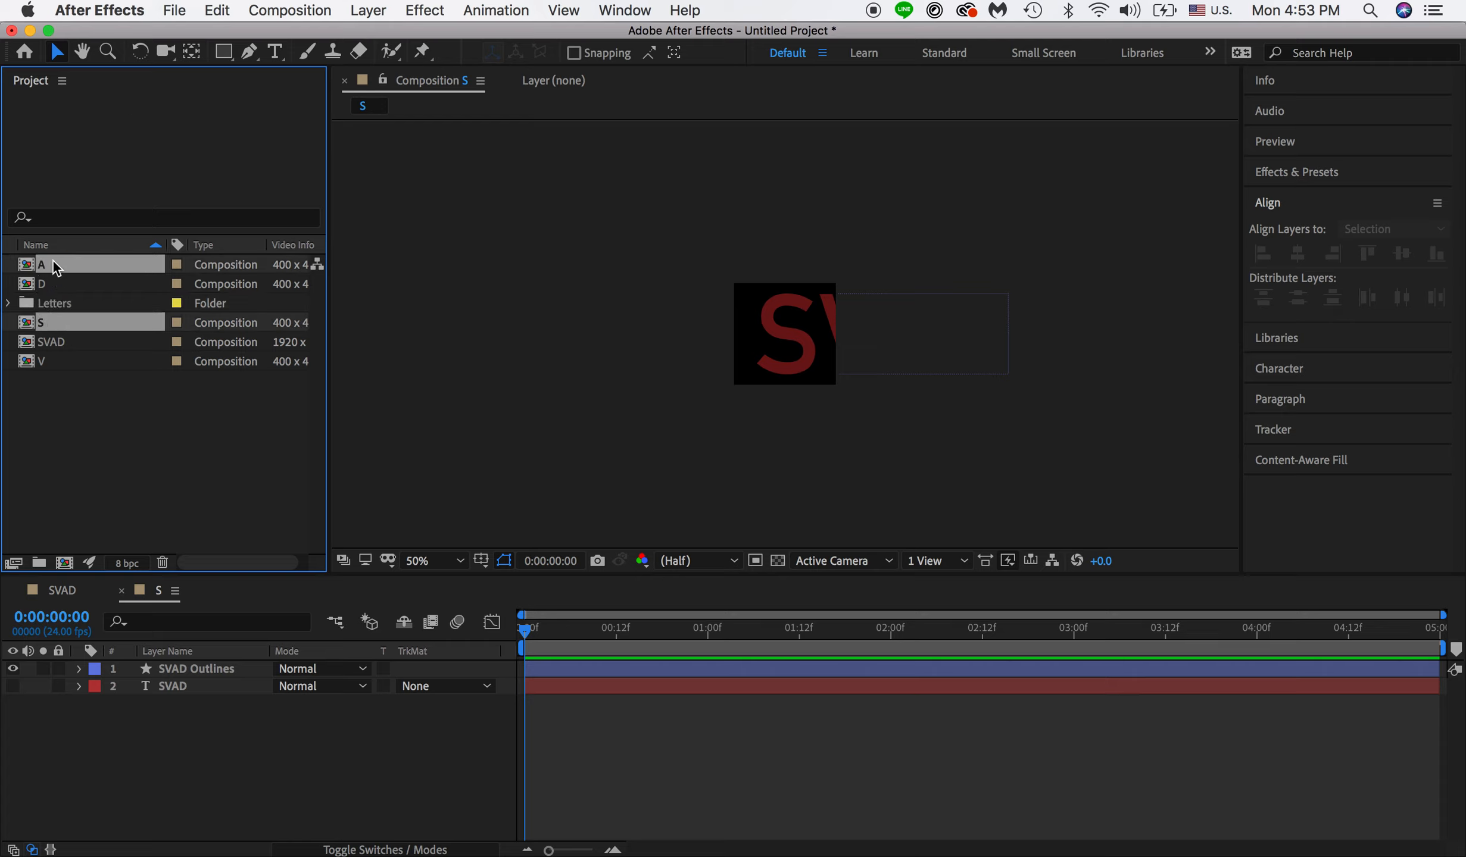
left_click(53, 284, "super")
mouse_move(55, 278)
left_mouse_down()
mouse_move(59, 318)
mouse_move(33, 302)
mouse_move(50, 268)
left_mouse_up()
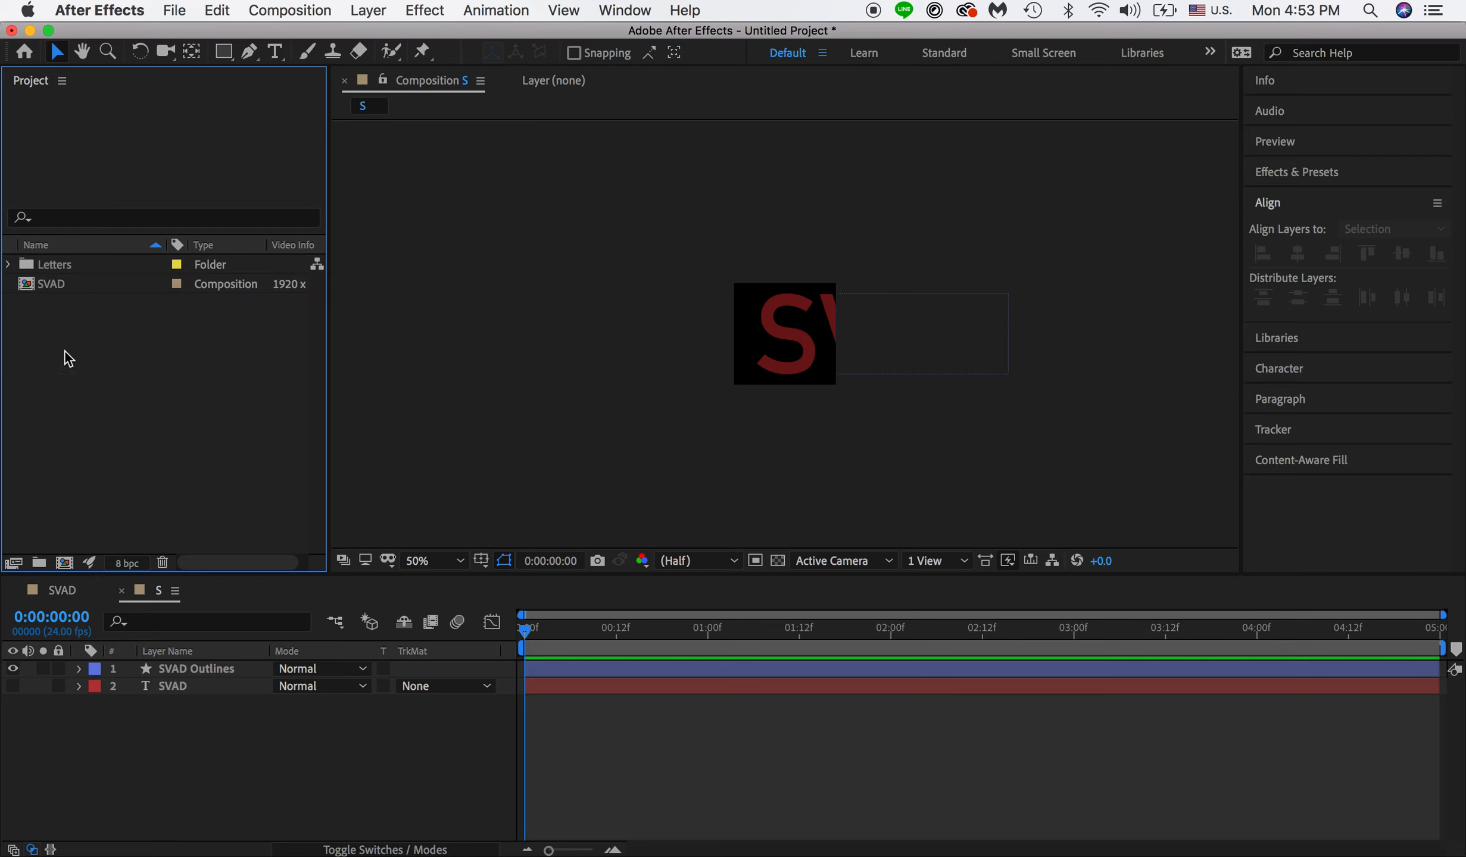
Step: In the A composition from the Letters folder, delete the S, V and D groups from the SVAD Outlines layer's contents
left_click(9, 264)
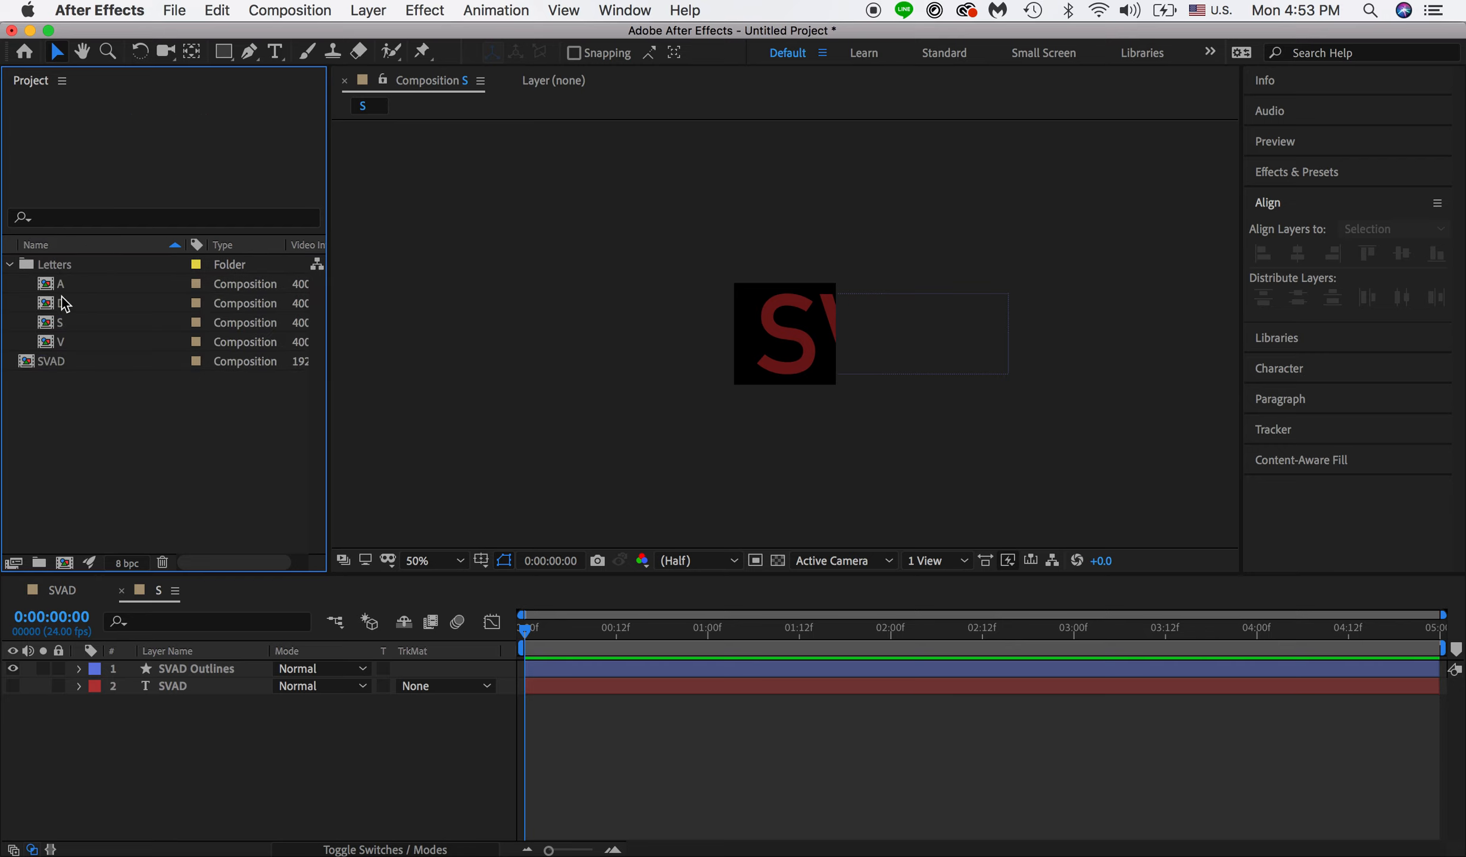
left_click(59, 284)
double_click(59, 285)
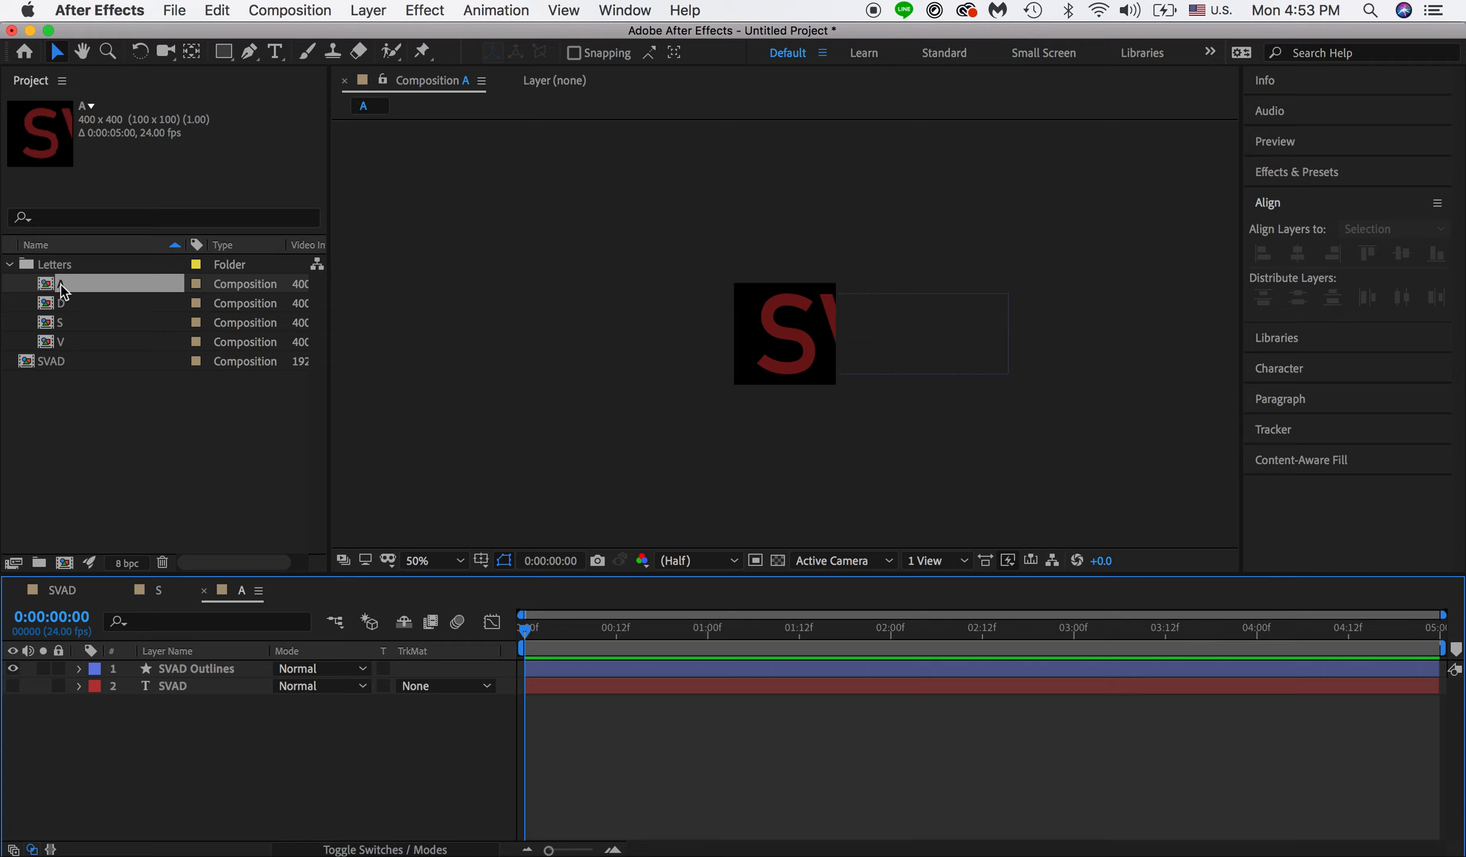
left_click(79, 668)
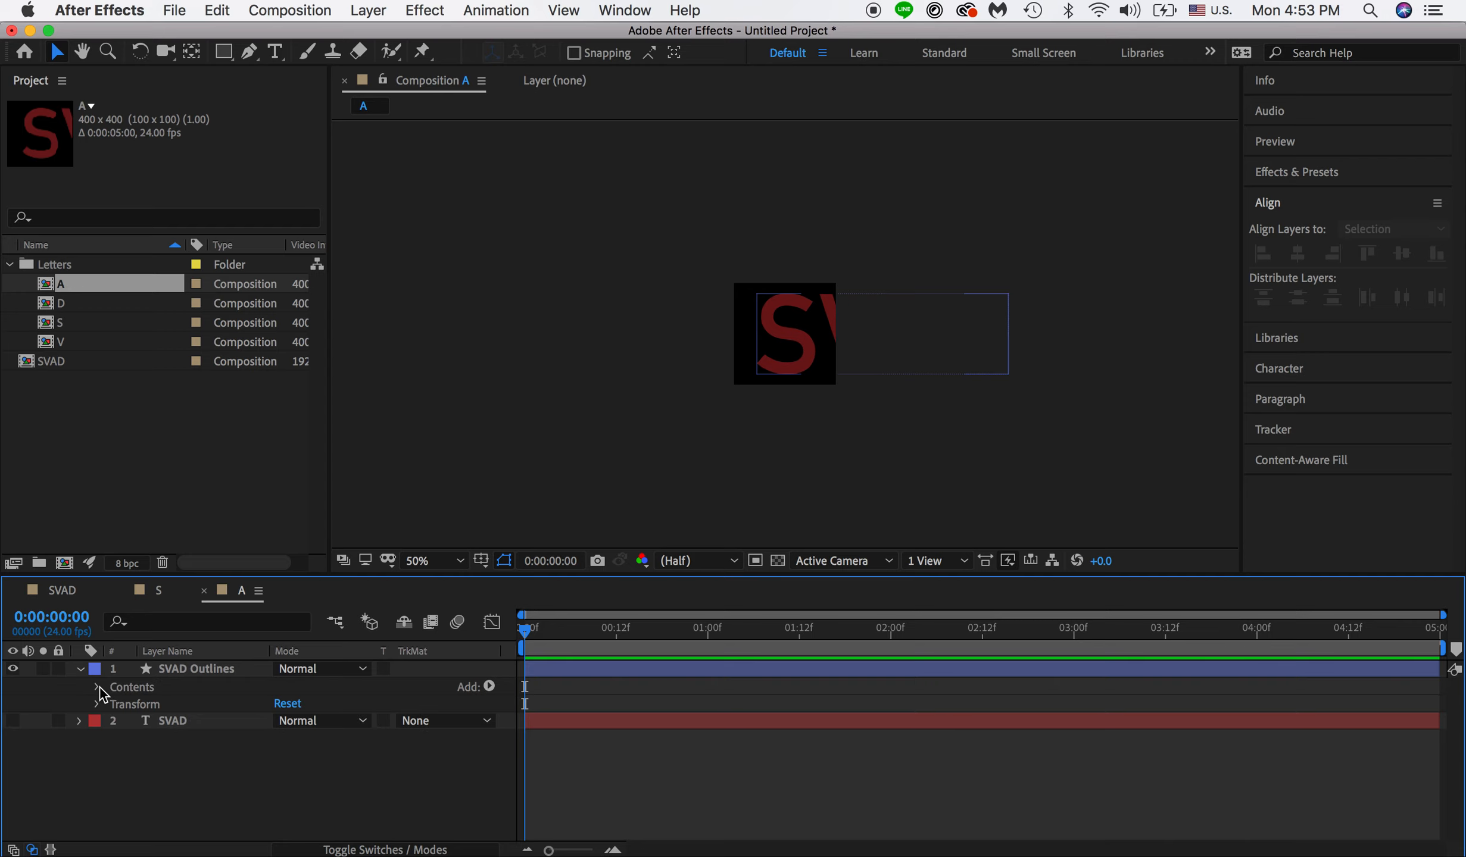
left_click(97, 687)
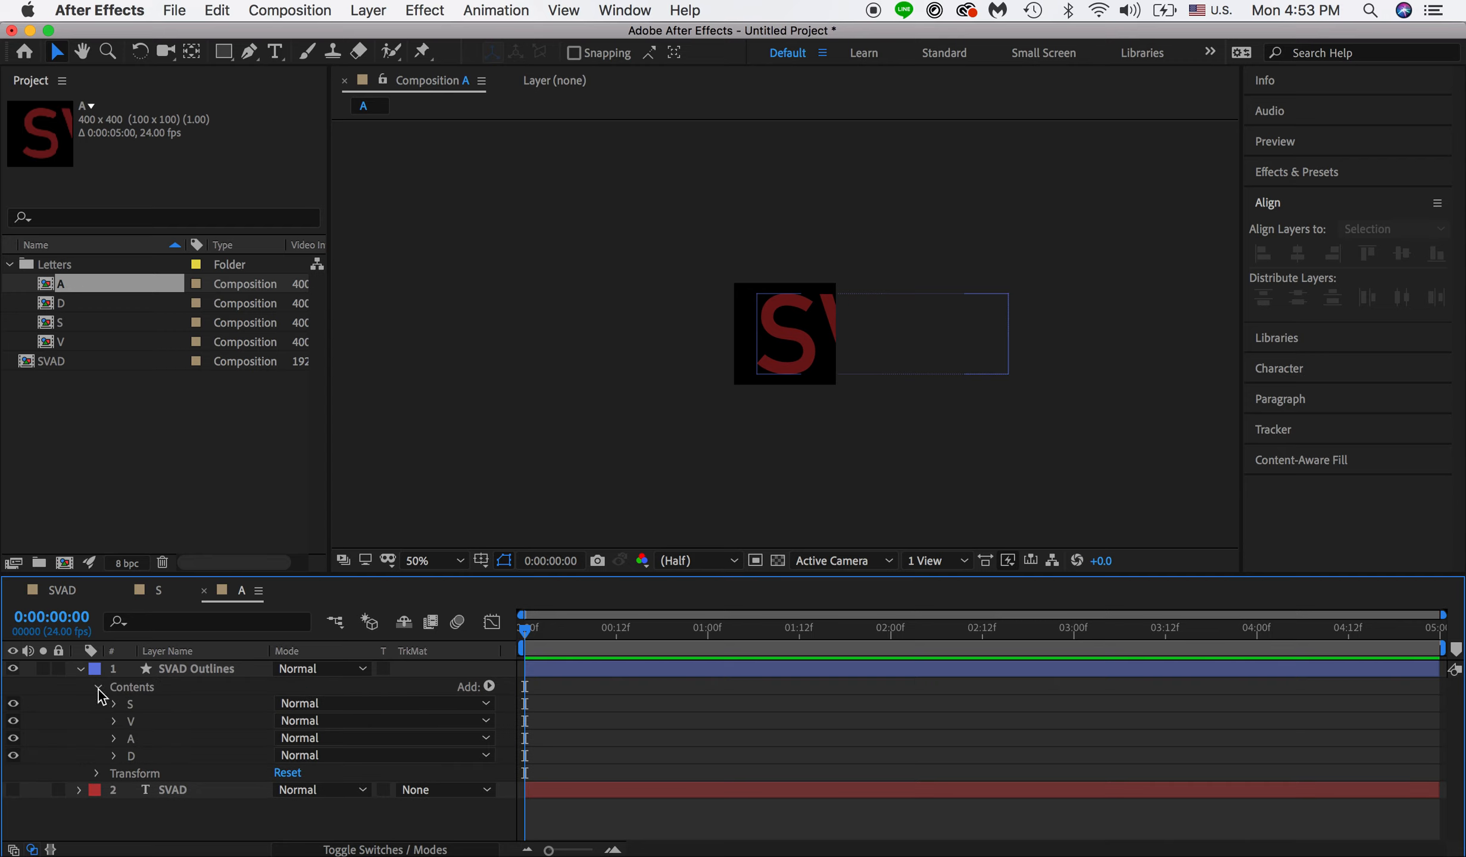
left_click(140, 704)
left_click(140, 727, "shift")
key("Delete")
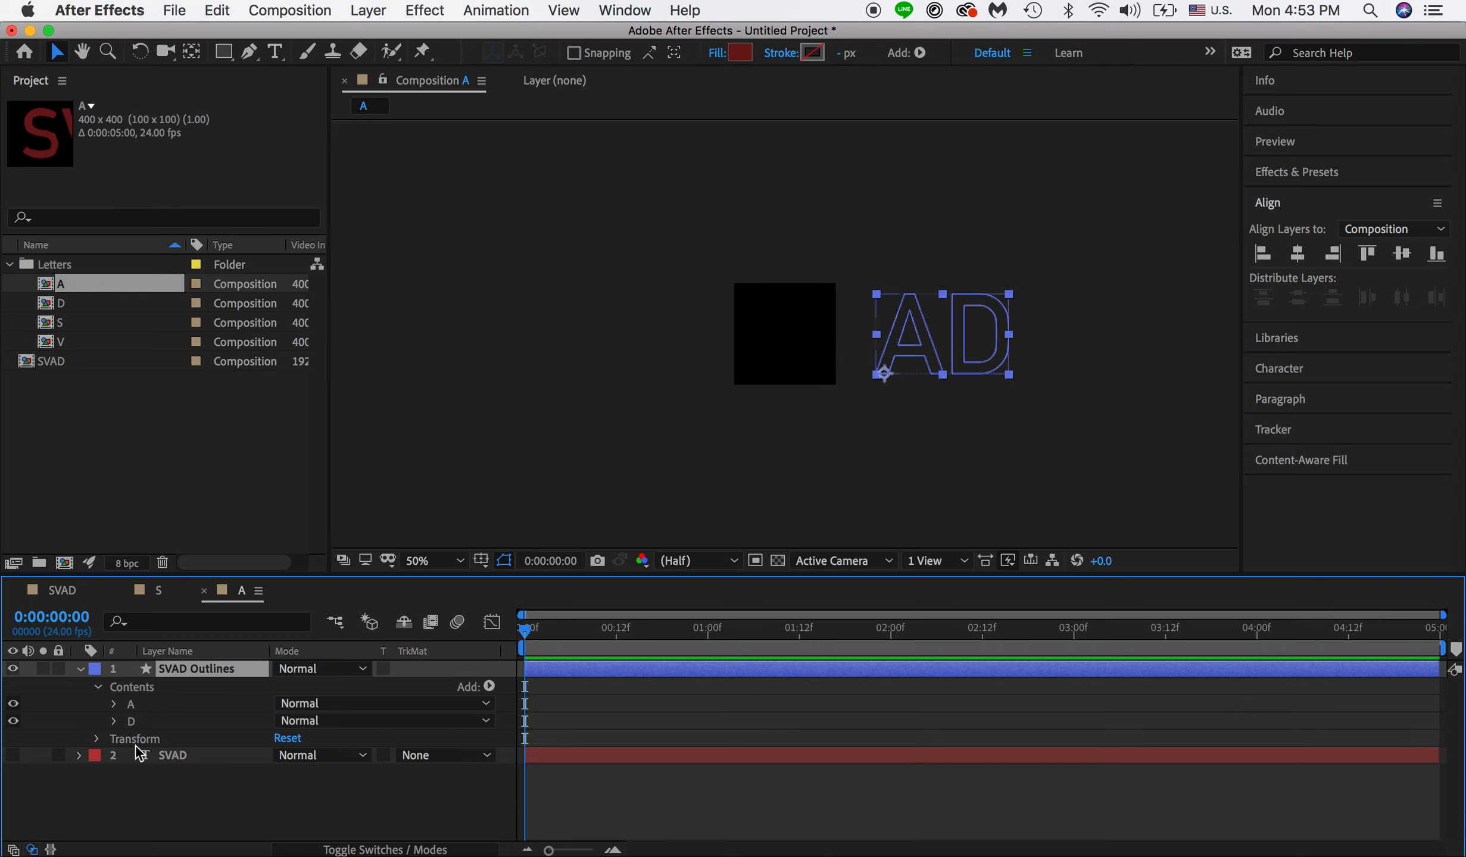
left_click(134, 725)
key("Delete")
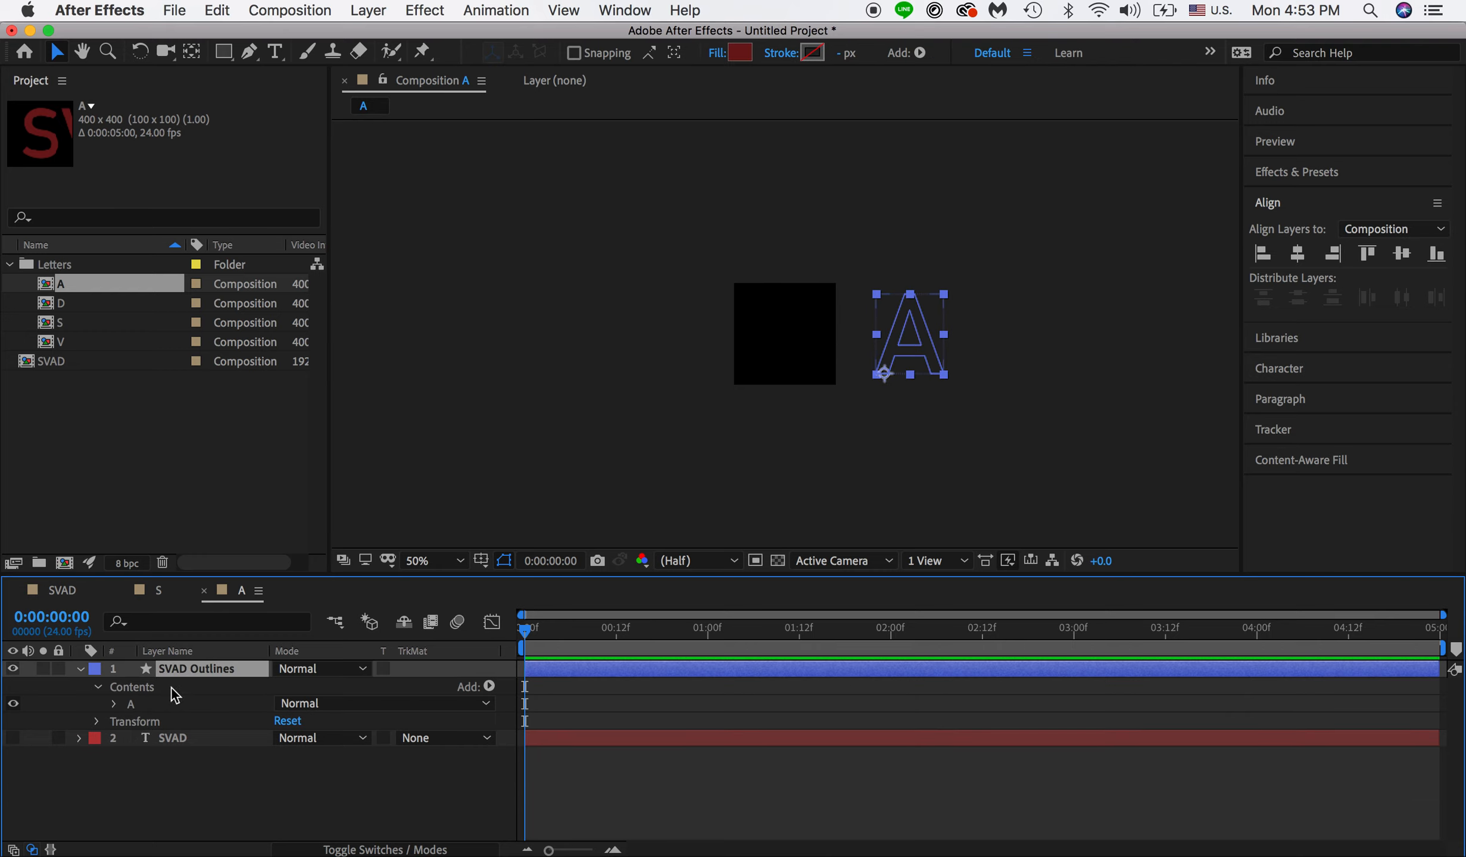
Step: Rename the remaining outlines layer as A and centre it horizontally in its composition
key("Return")
type("A")
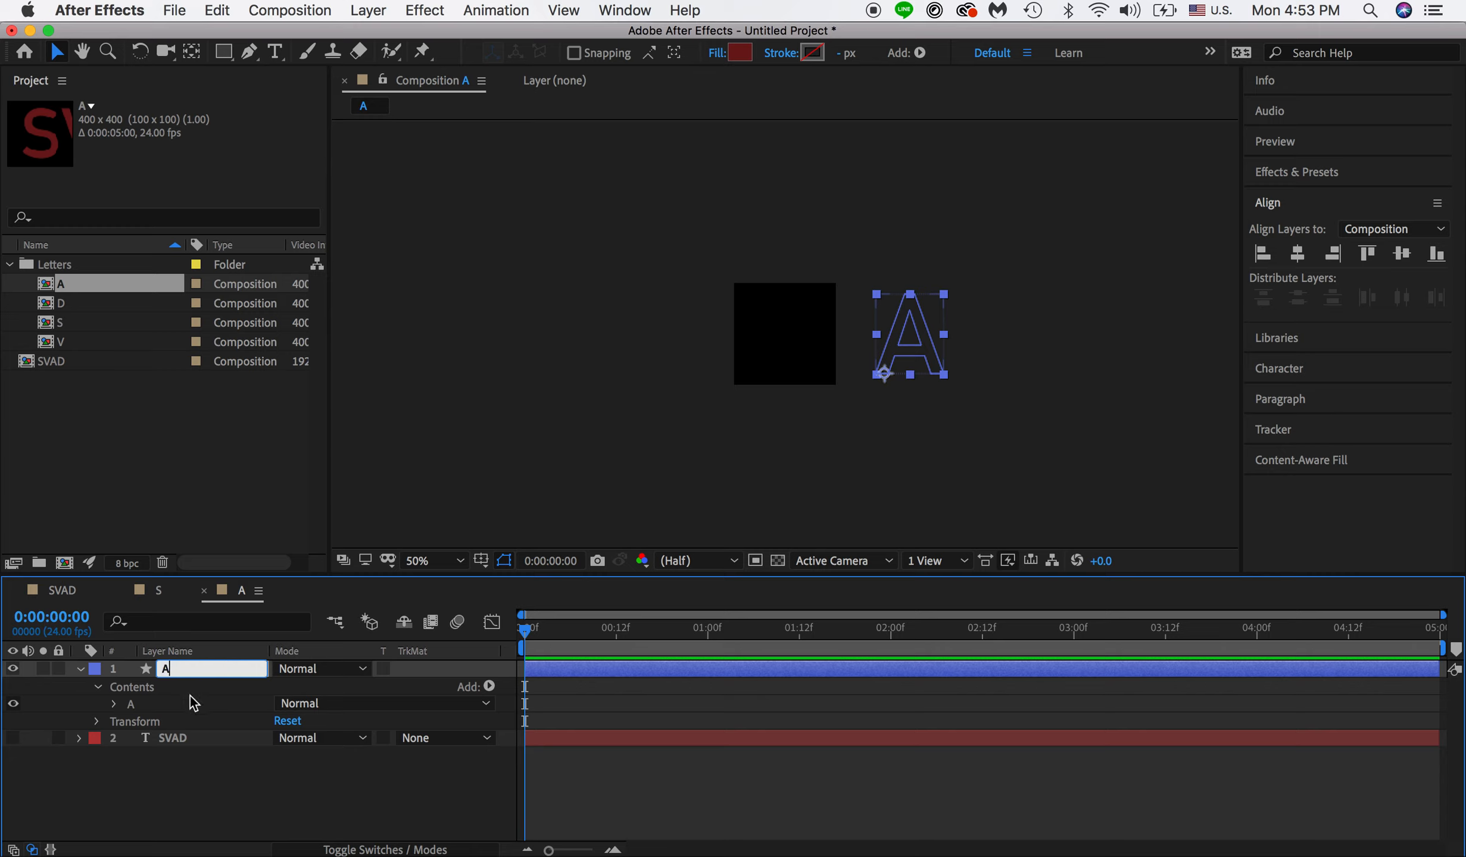
key("Return")
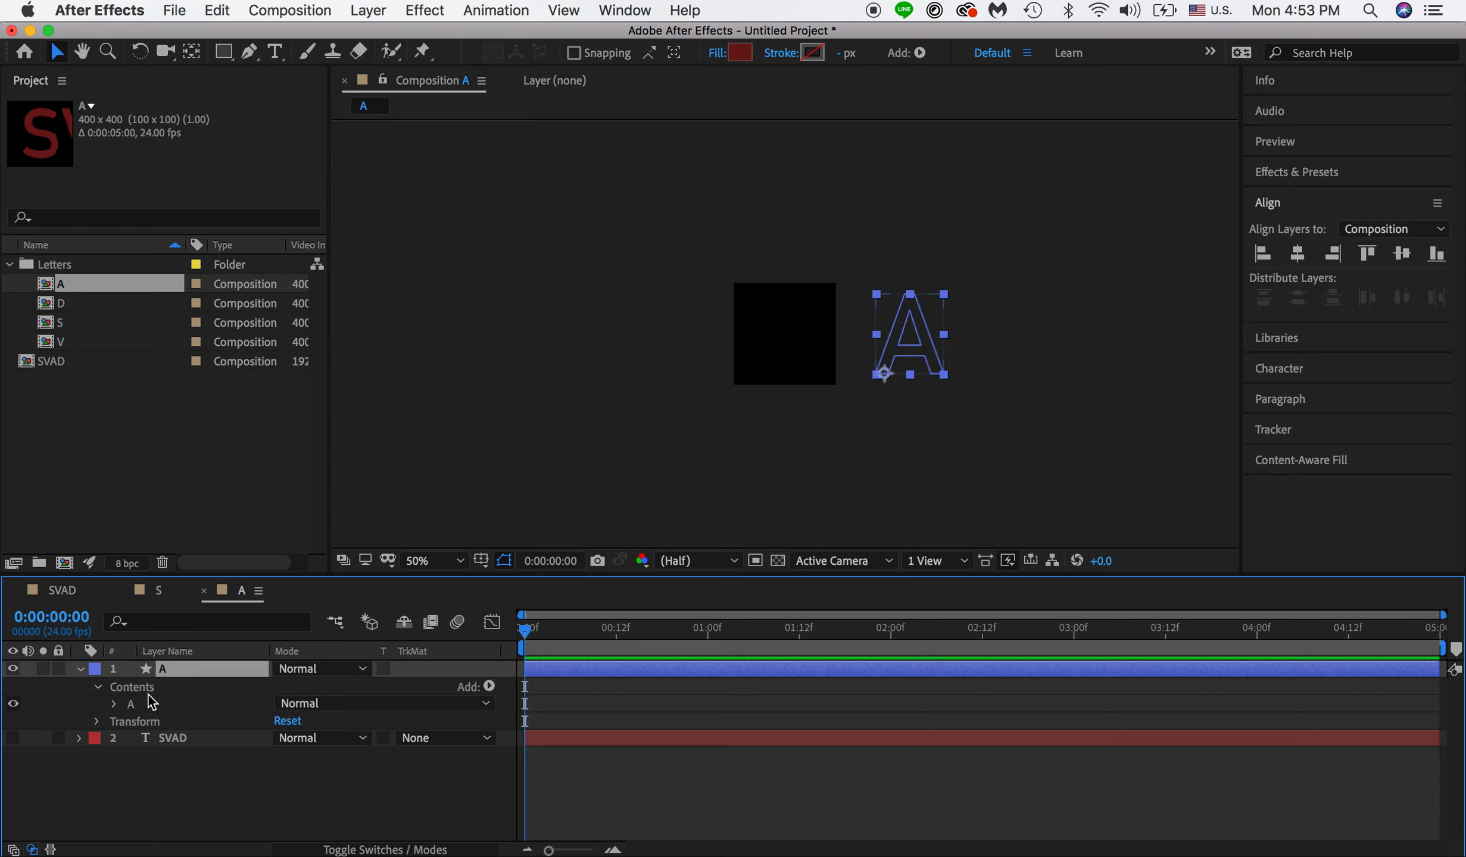
left_click(1297, 253)
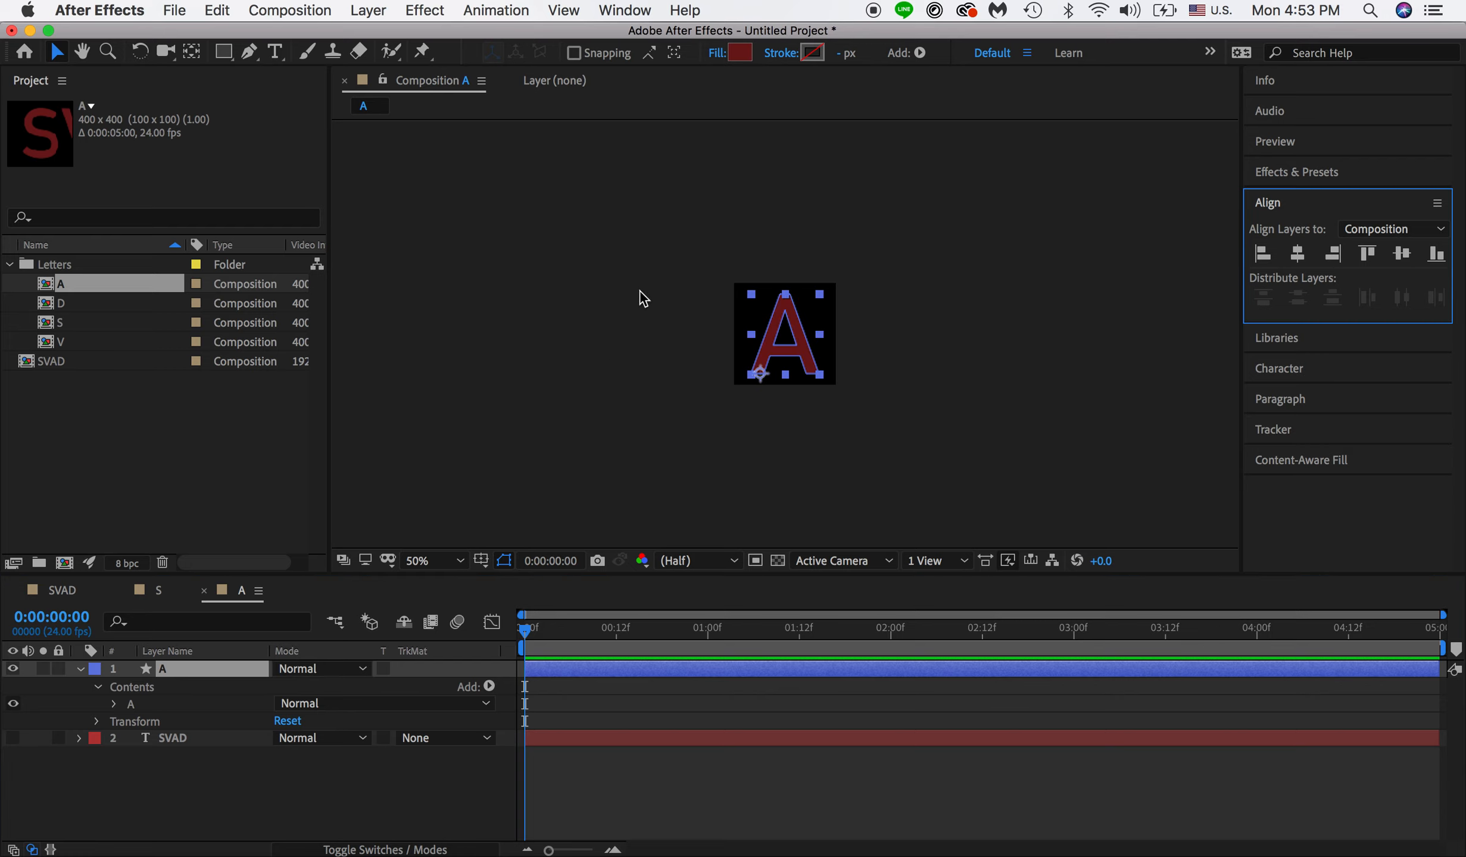
Step: Open the D composition and rename its SVAD Outlines layer as D
left_click(69, 315)
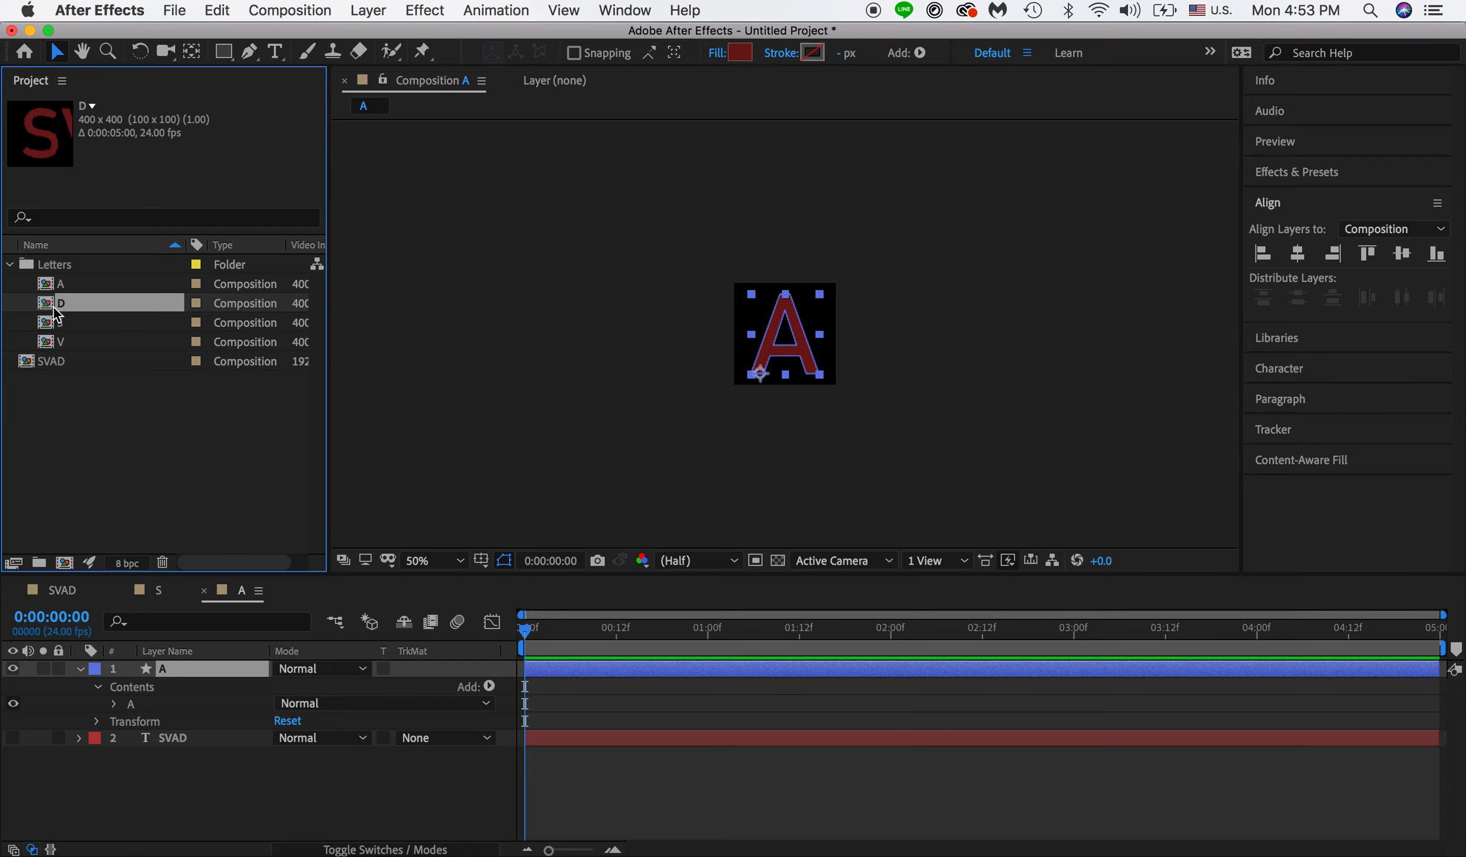
double_click(56, 312)
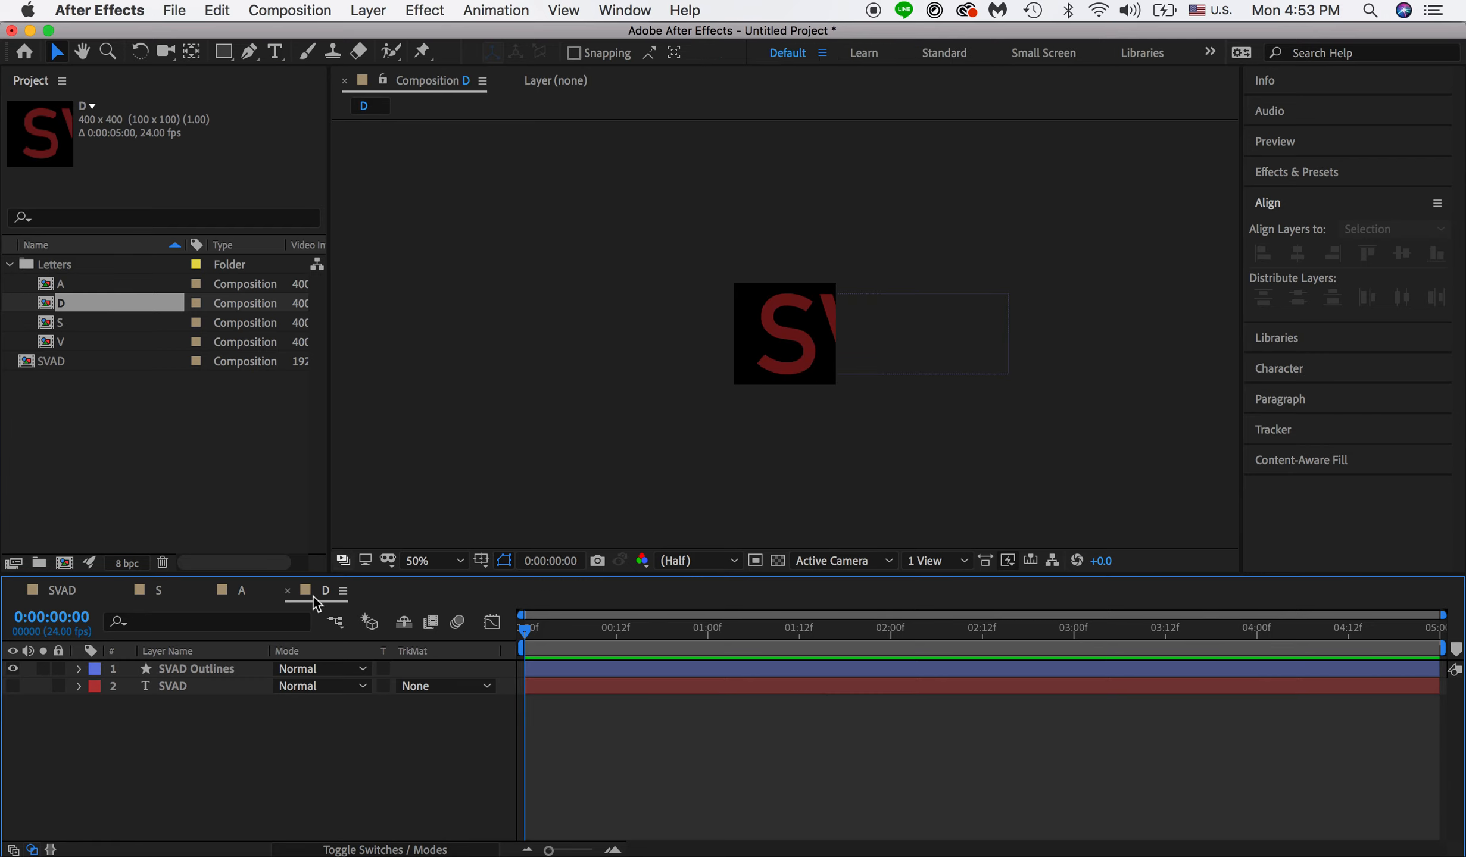
left_click(176, 675)
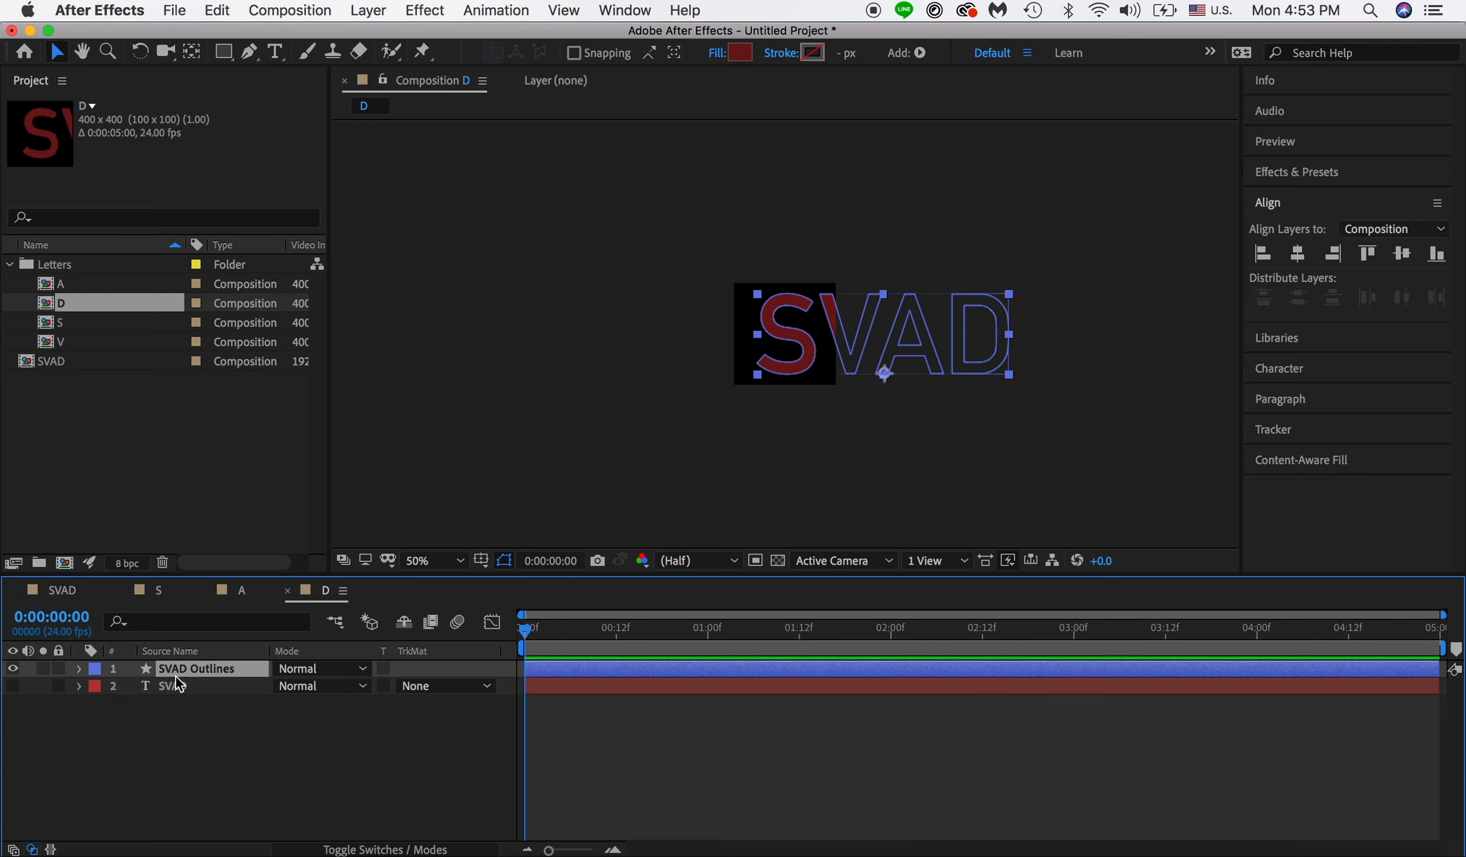
key("Return")
type("D")
key("Return")
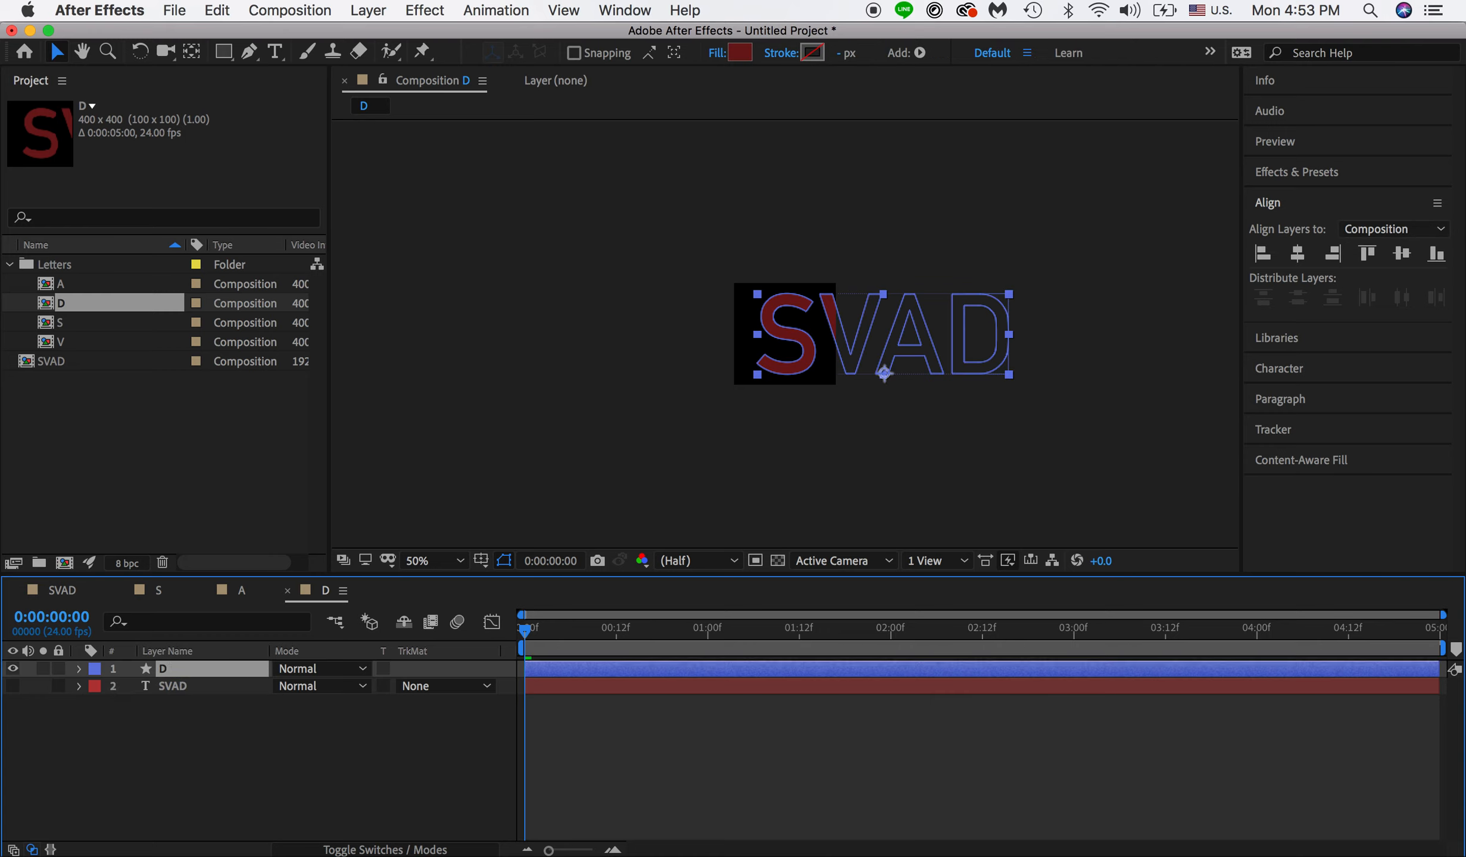
Step: Delete the S, V and A groups from the D layer's contents and centre the layer horizontally in the composition
left_click(80, 669)
left_click(97, 687)
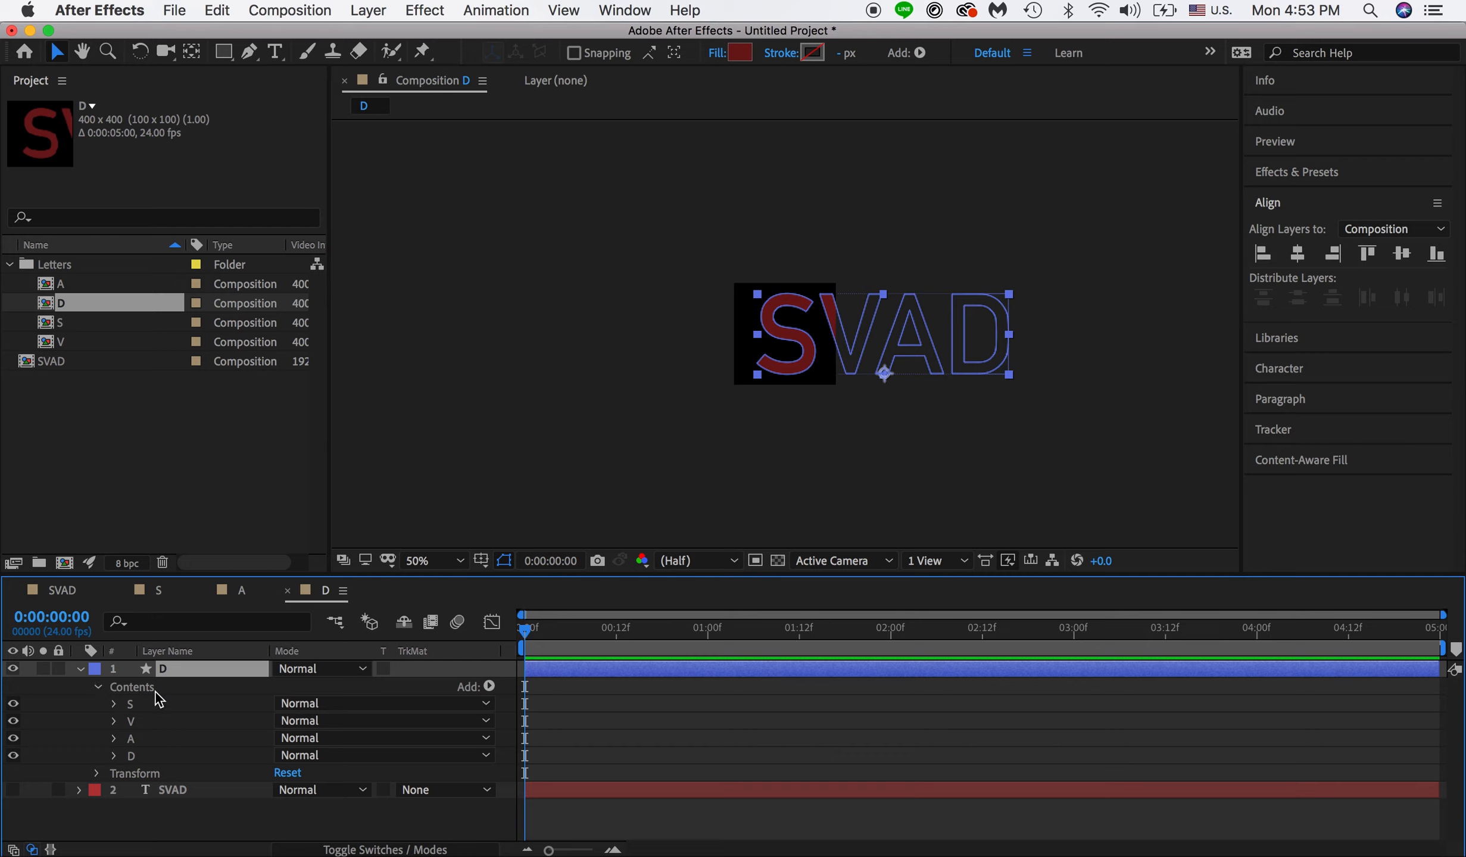
left_click(143, 703)
left_click(142, 744, "shift")
key("Delete")
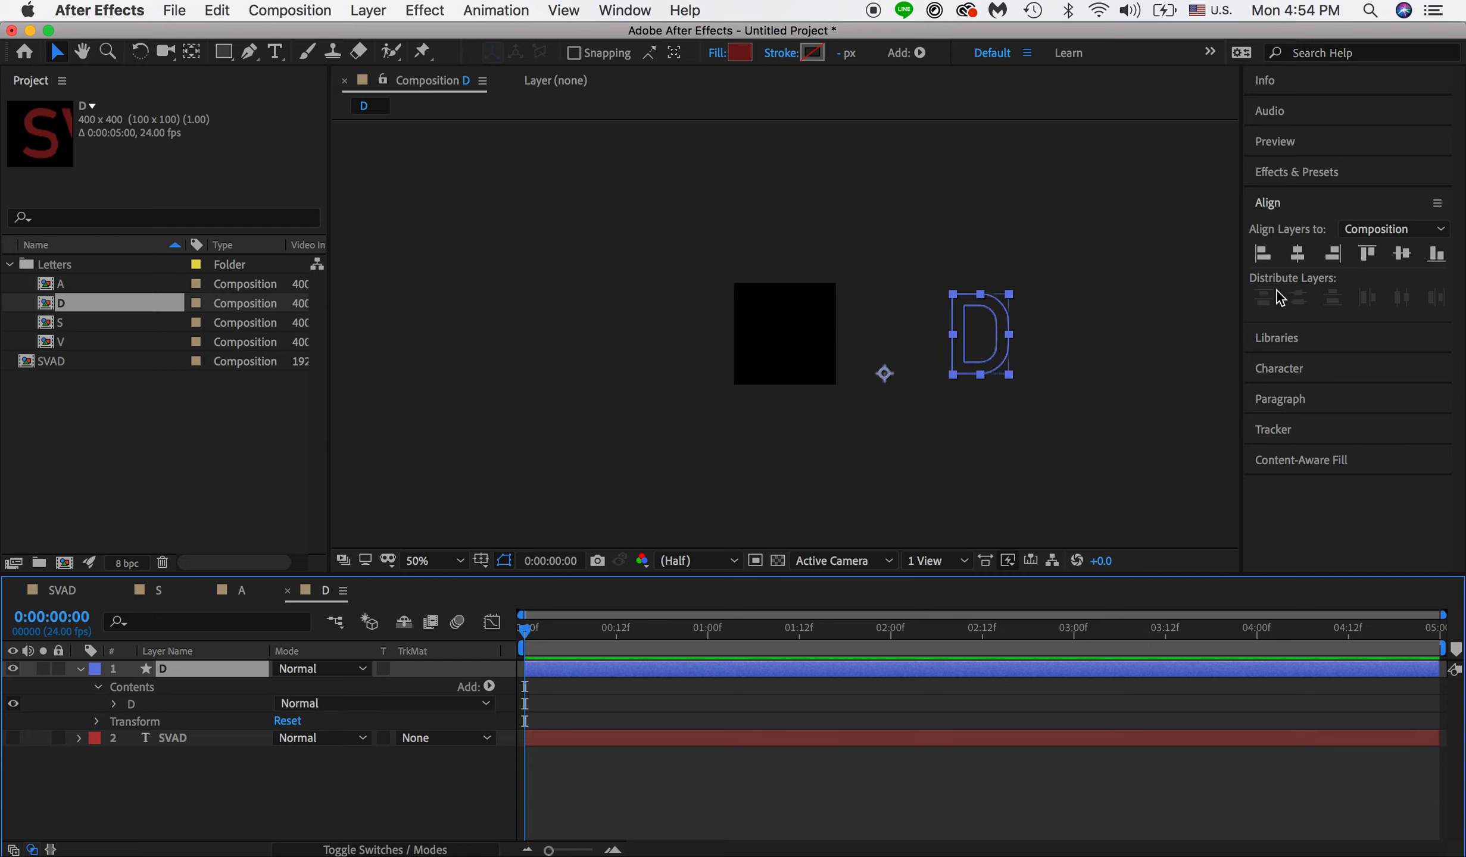
left_click(1288, 253)
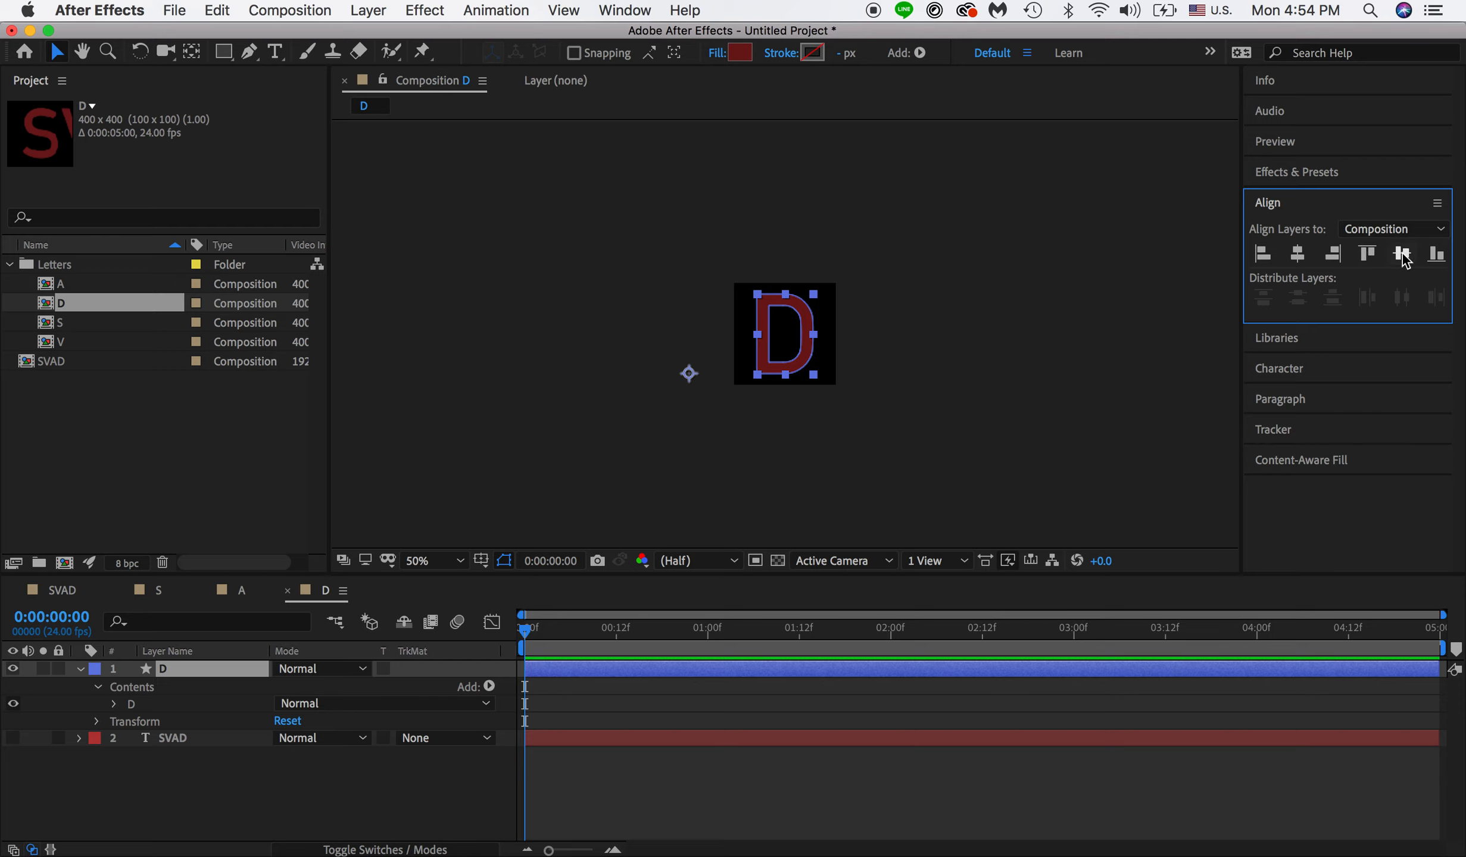
Step: Open the S composition and rename its SVAD Outlines layer as S
left_click(64, 324)
double_click(55, 328)
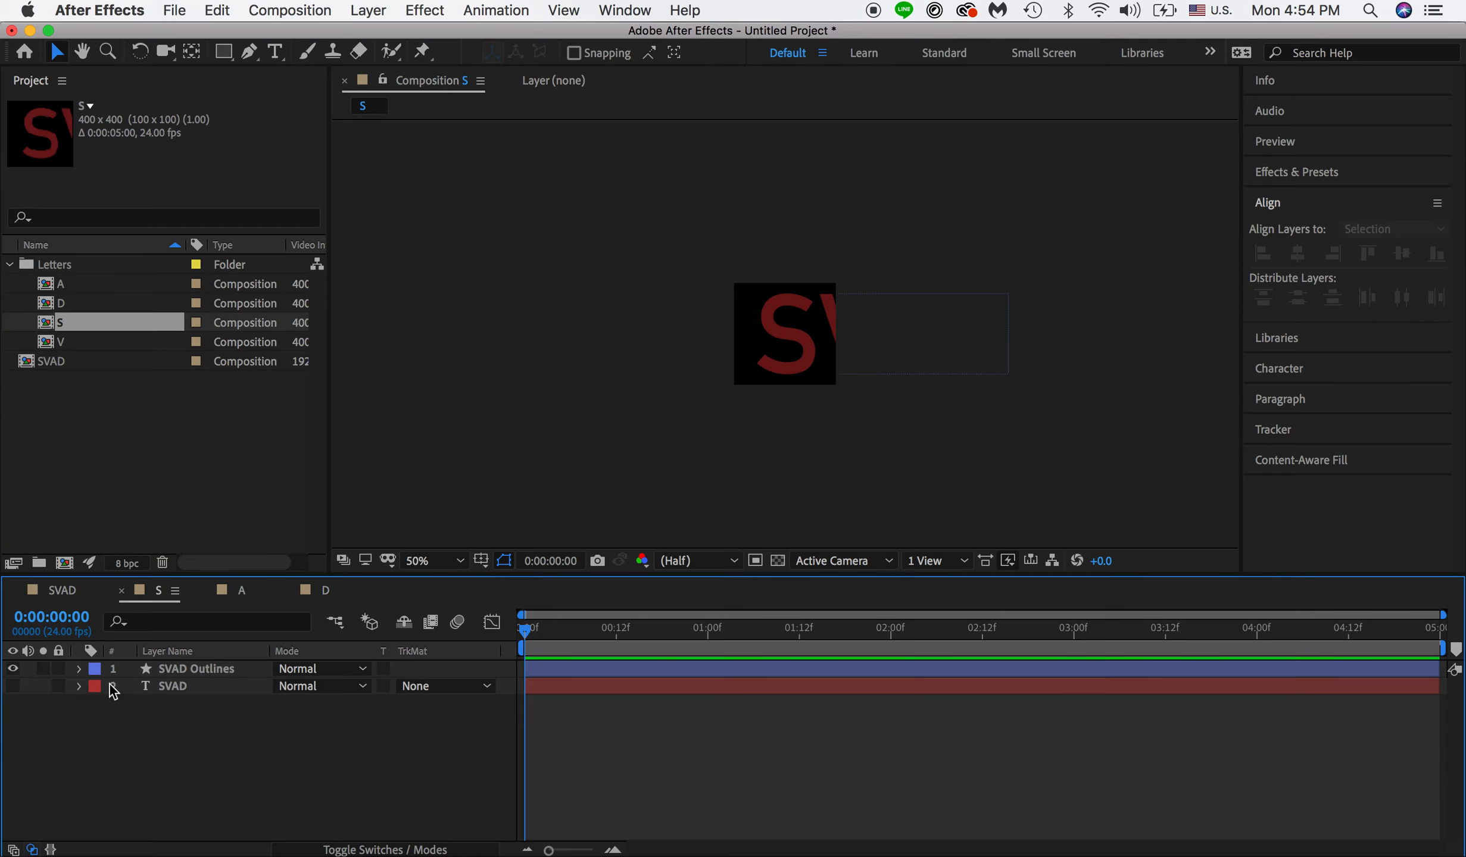
left_click(188, 669)
key("Return")
type("s")
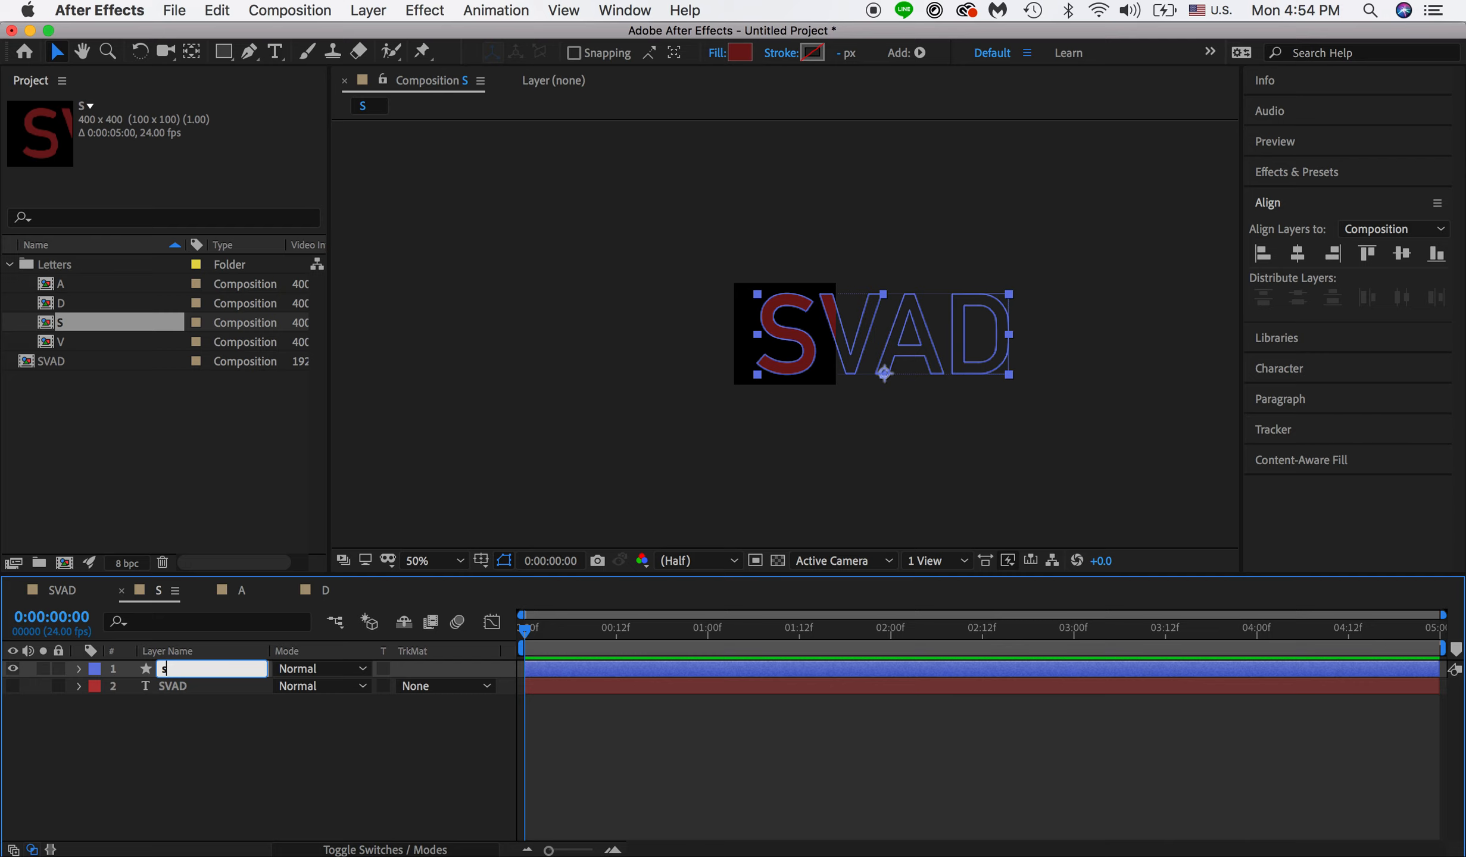
Step: Delete the V, A and D groups from the S layer's contents and centre the layer vertically and horizontally in the composition
left_click(78, 669)
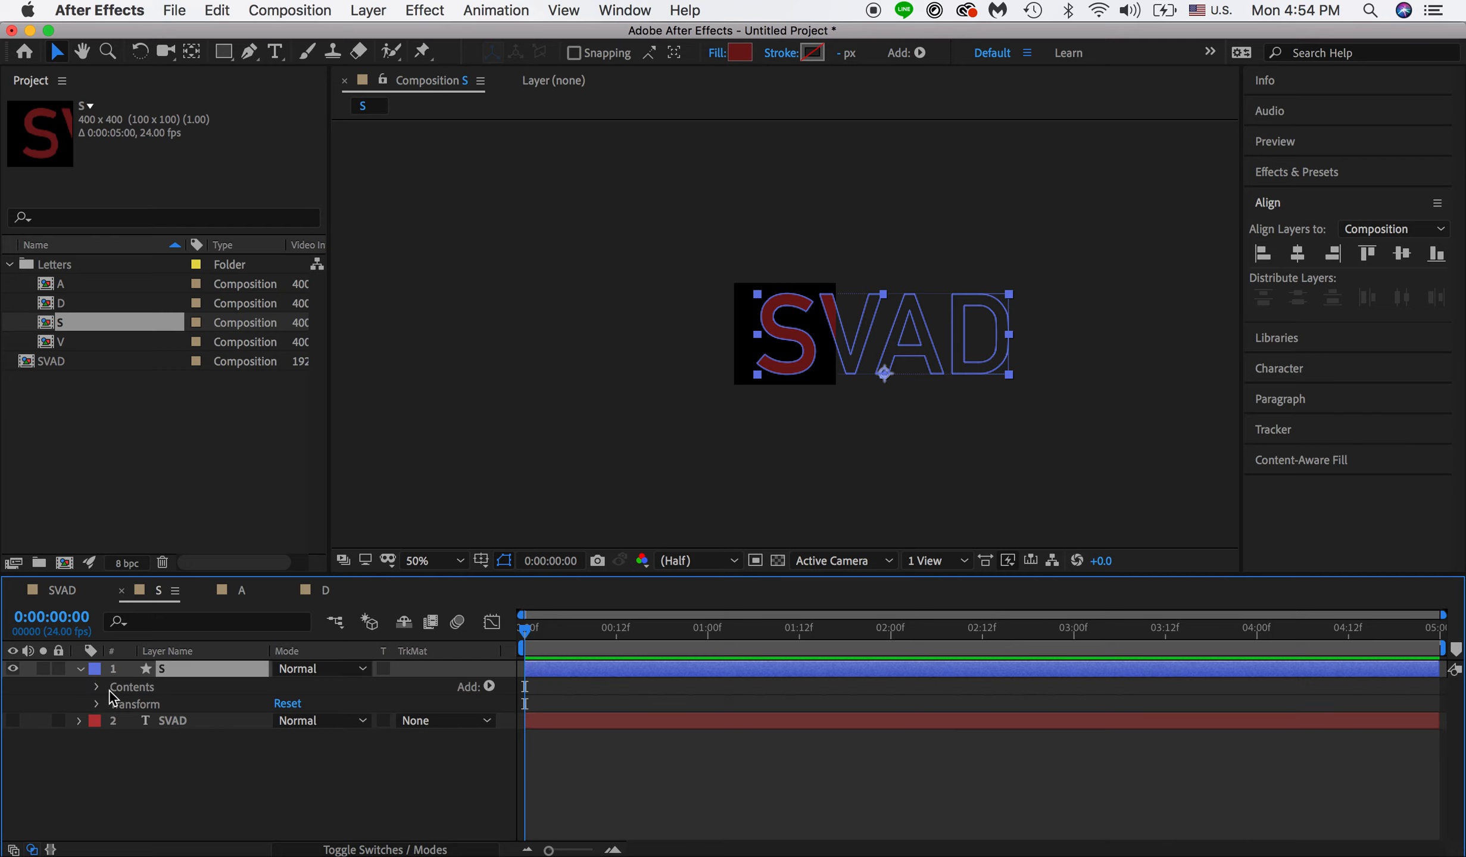
left_click(98, 687)
left_click(149, 721)
left_click(144, 756, "shift")
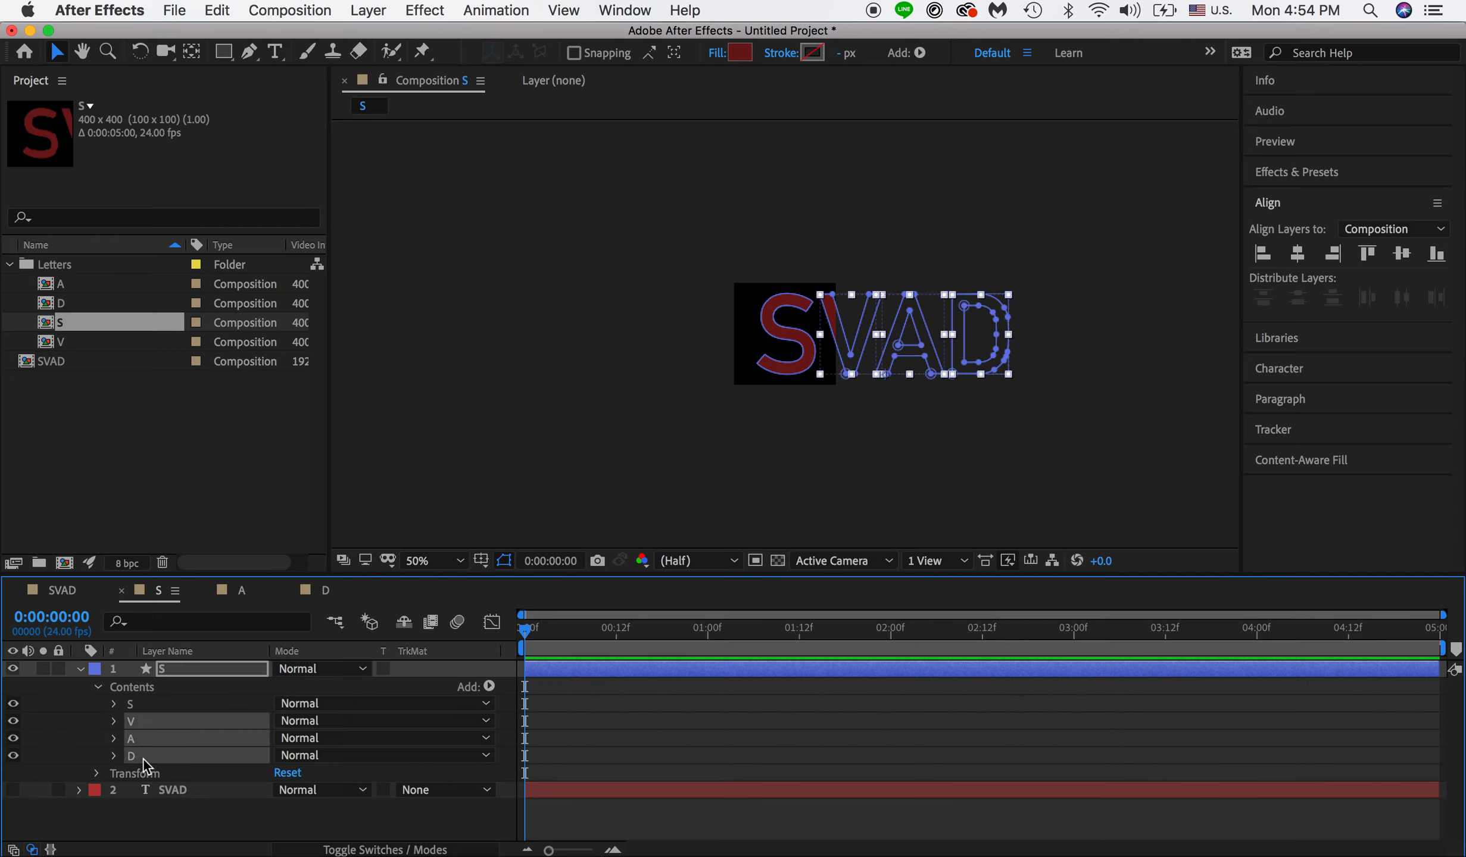
key("Delete")
left_click(1400, 254)
left_click(1299, 254)
Step: Open the V composition and rename its SVAD Outlines layer as V
double_click(60, 341)
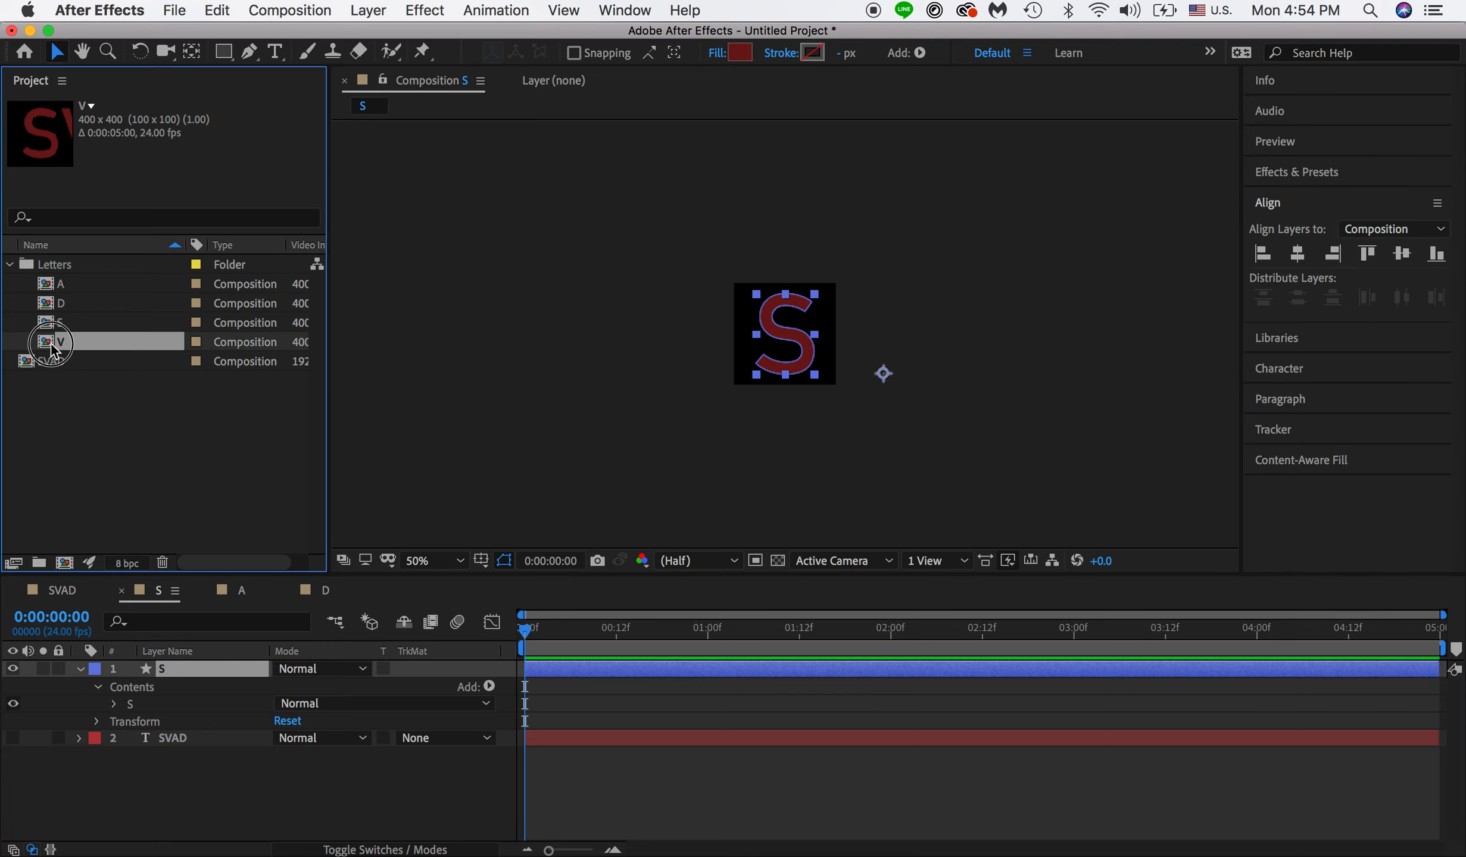
left_click(178, 685)
key("w")
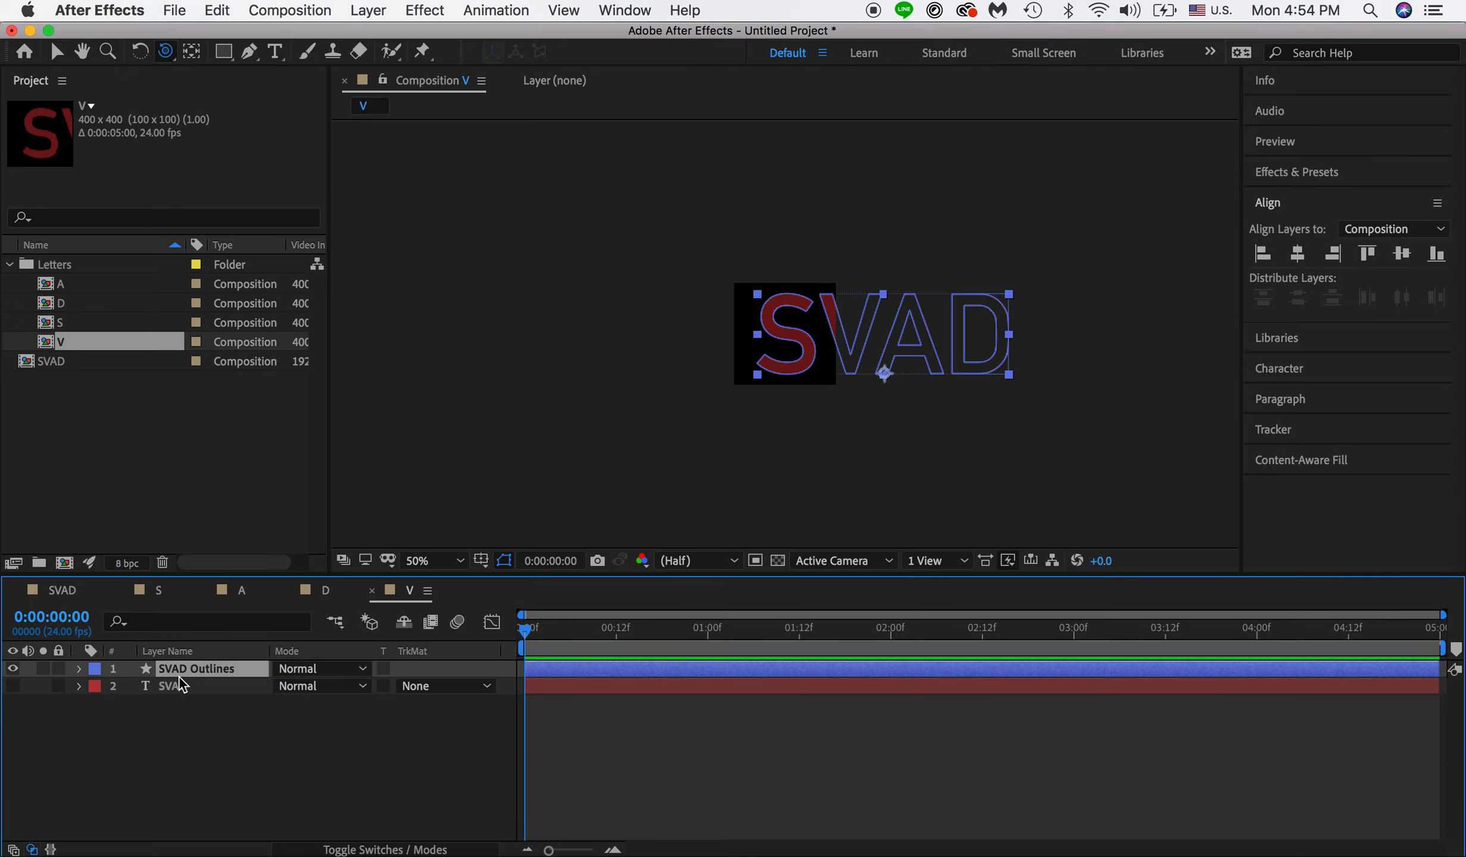
key("Return")
type("V")
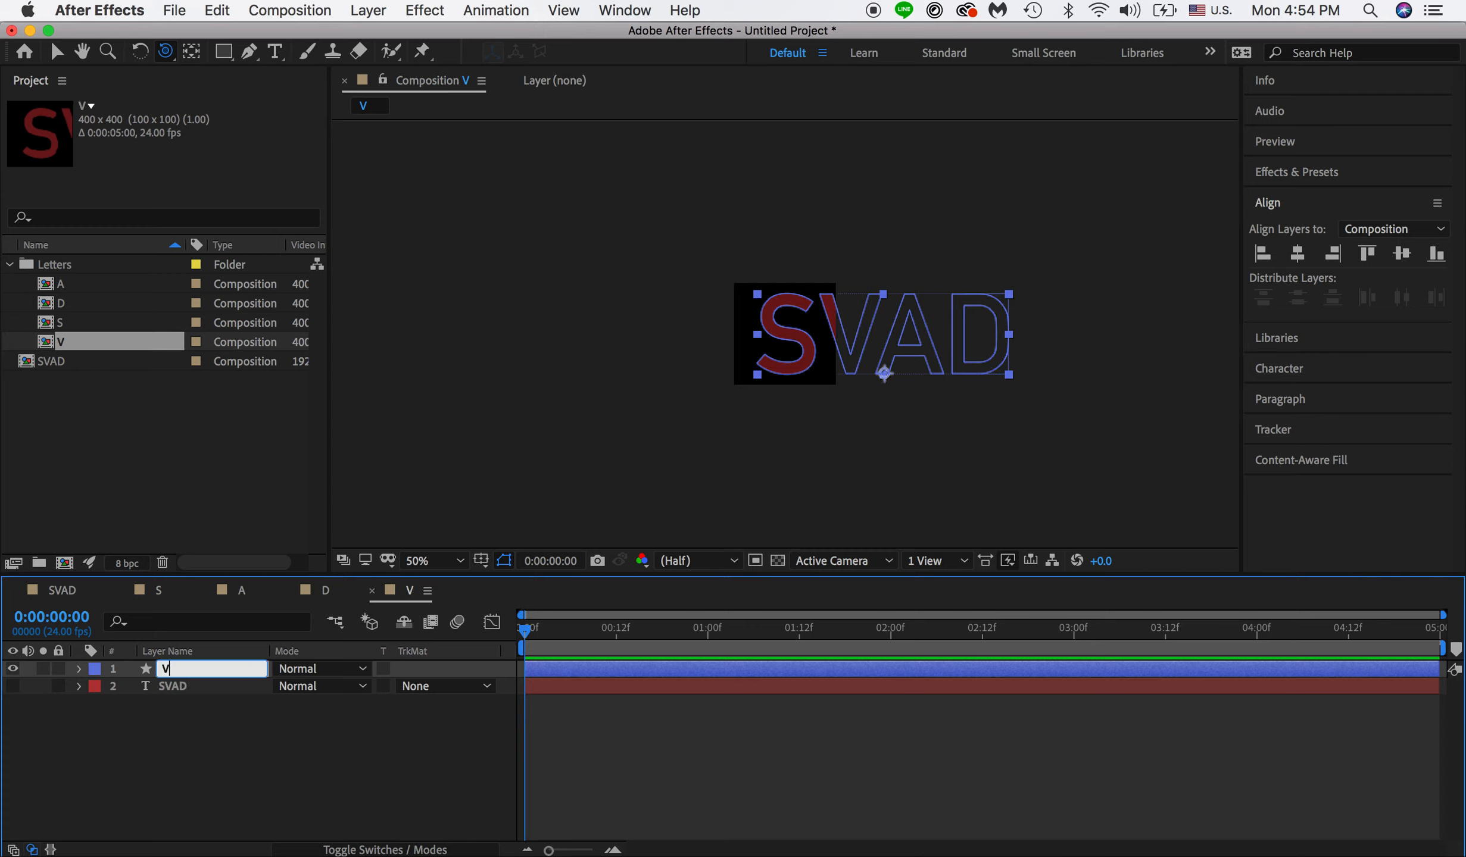
key("Return")
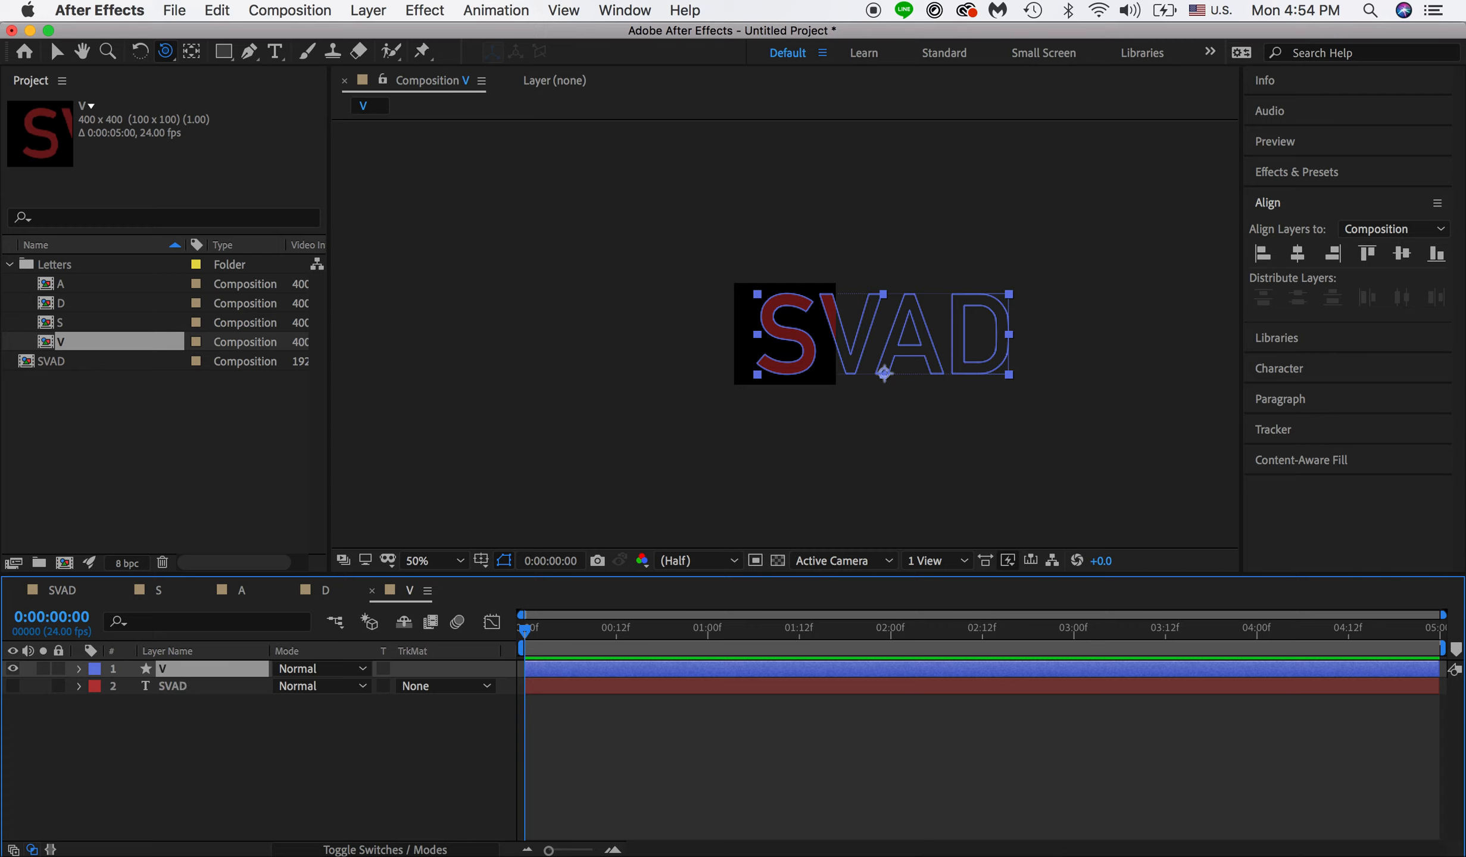
Step: Delete the S, A and D groups from the V layer's contents and centre the layer in the composition
left_click(80, 669)
left_click(98, 687)
left_click(144, 710)
key("Delete")
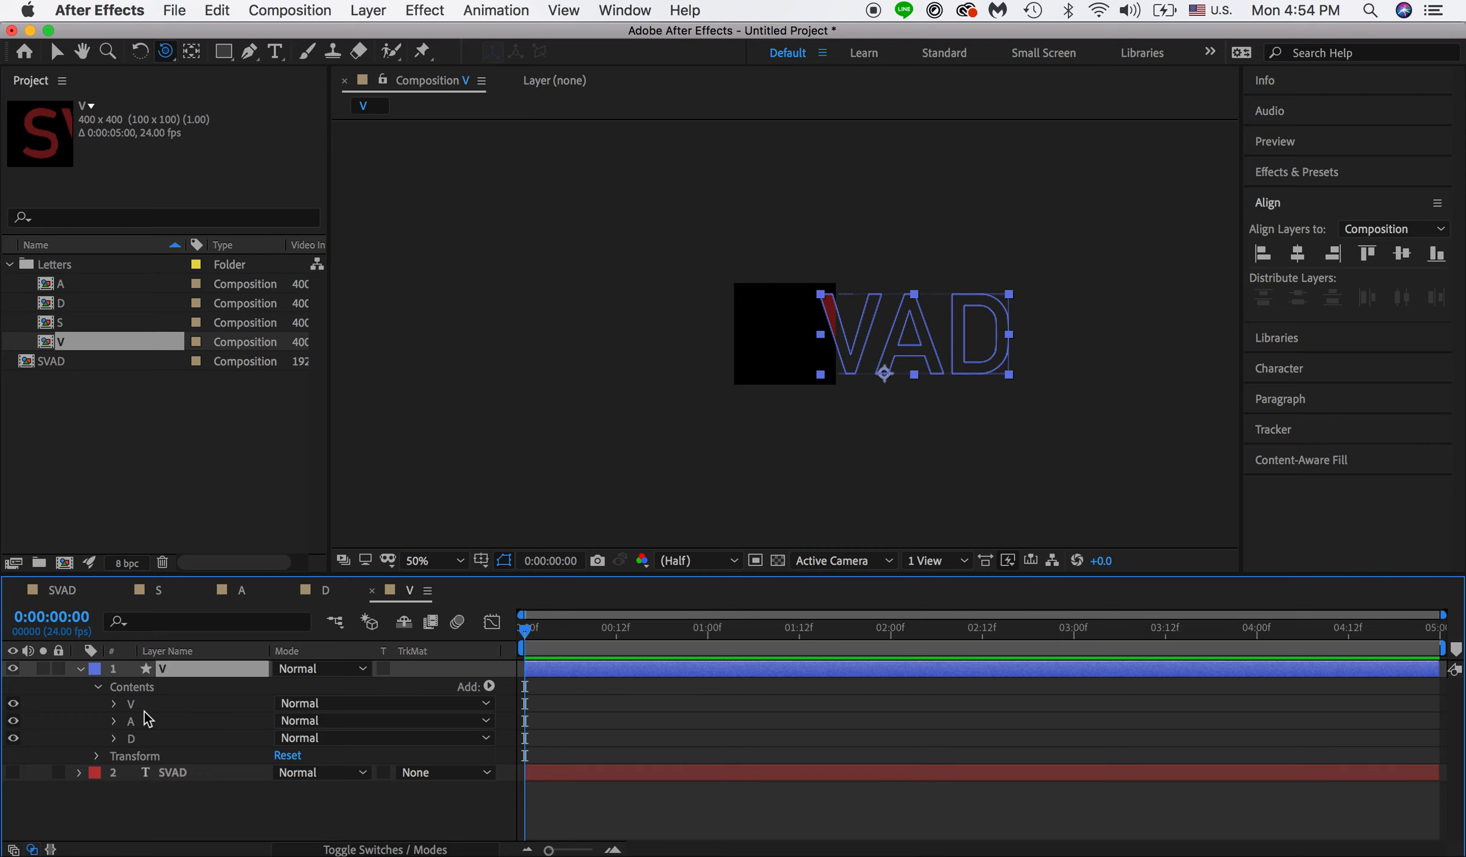
left_click(145, 718)
key("Delete")
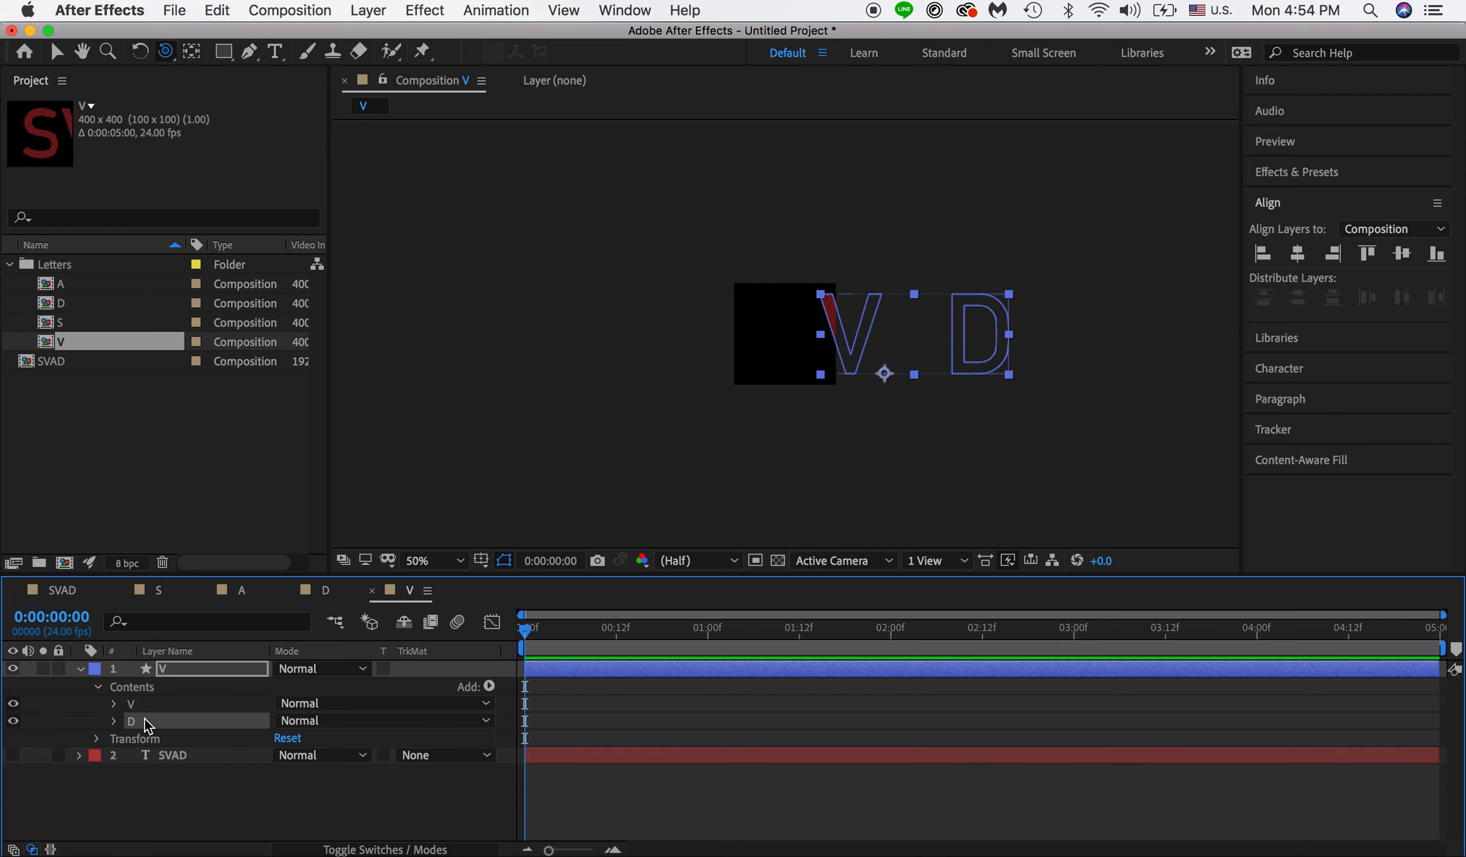
key("Delete")
left_click(1297, 253)
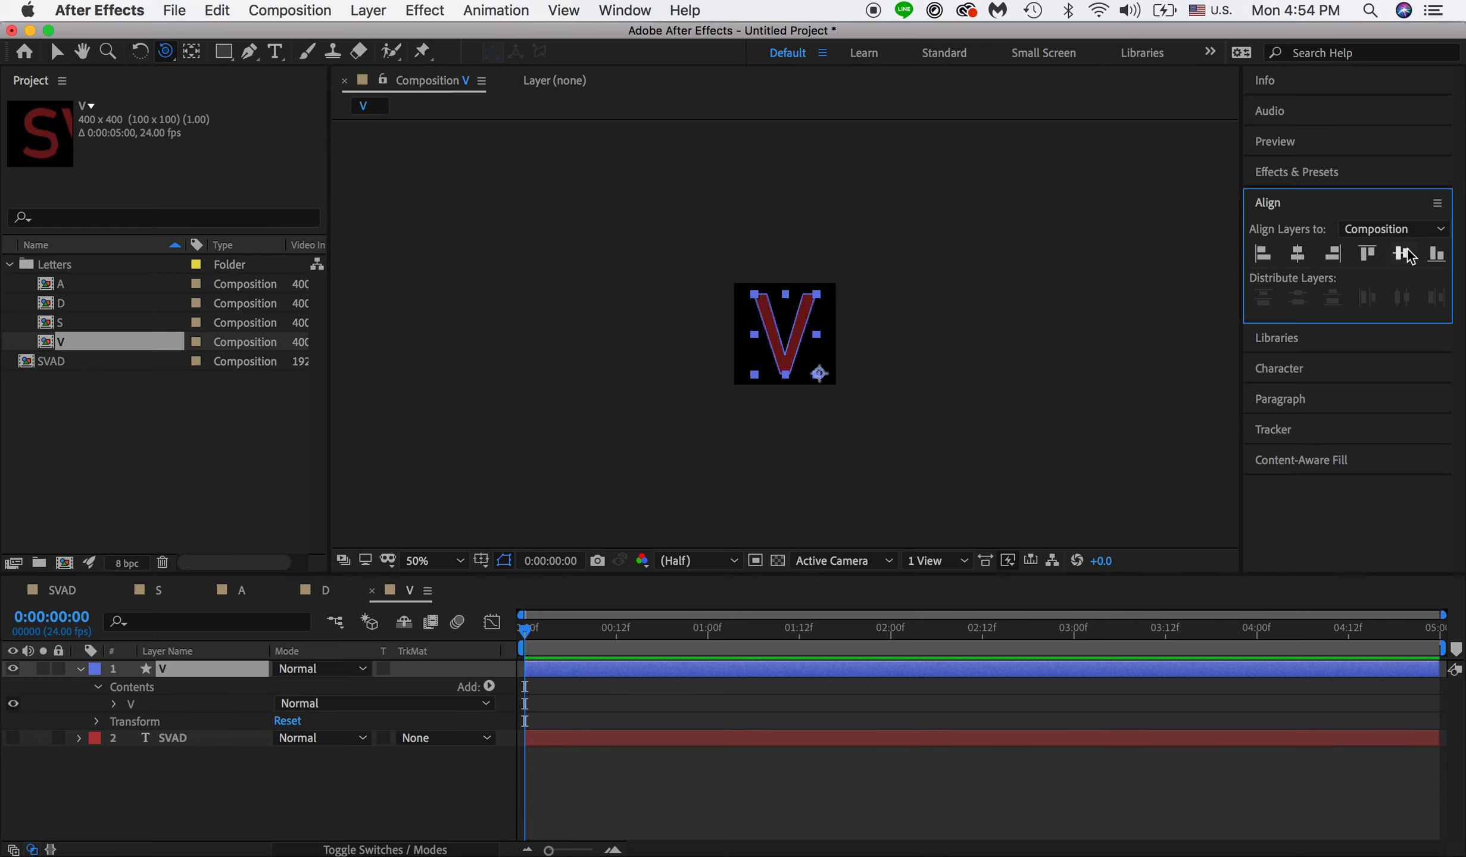
Step: Check the S, A, D and V compositions one after another for a single centred letter in each
left_click(190, 451)
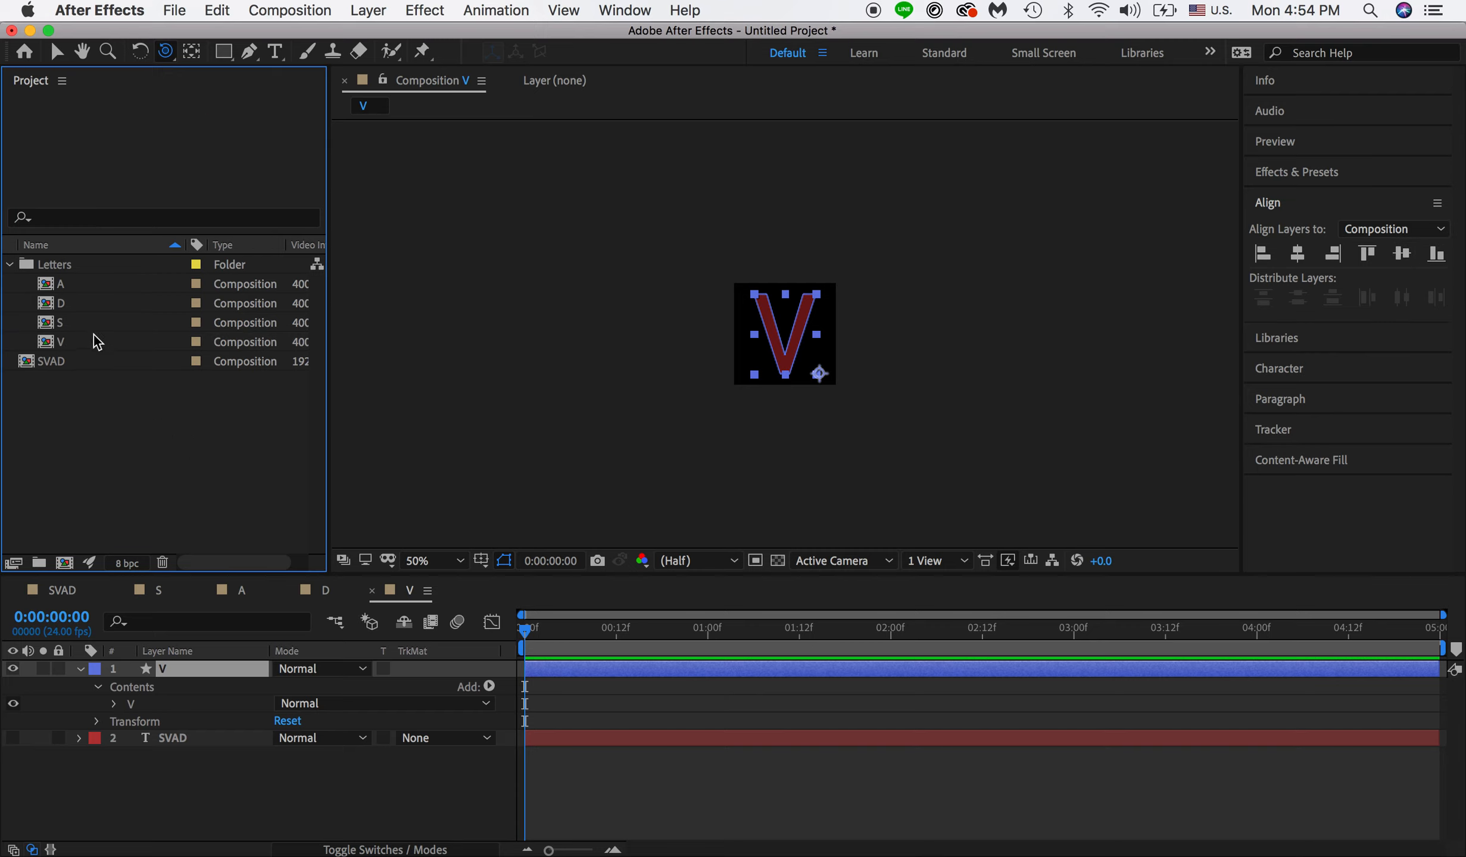
left_click(74, 342)
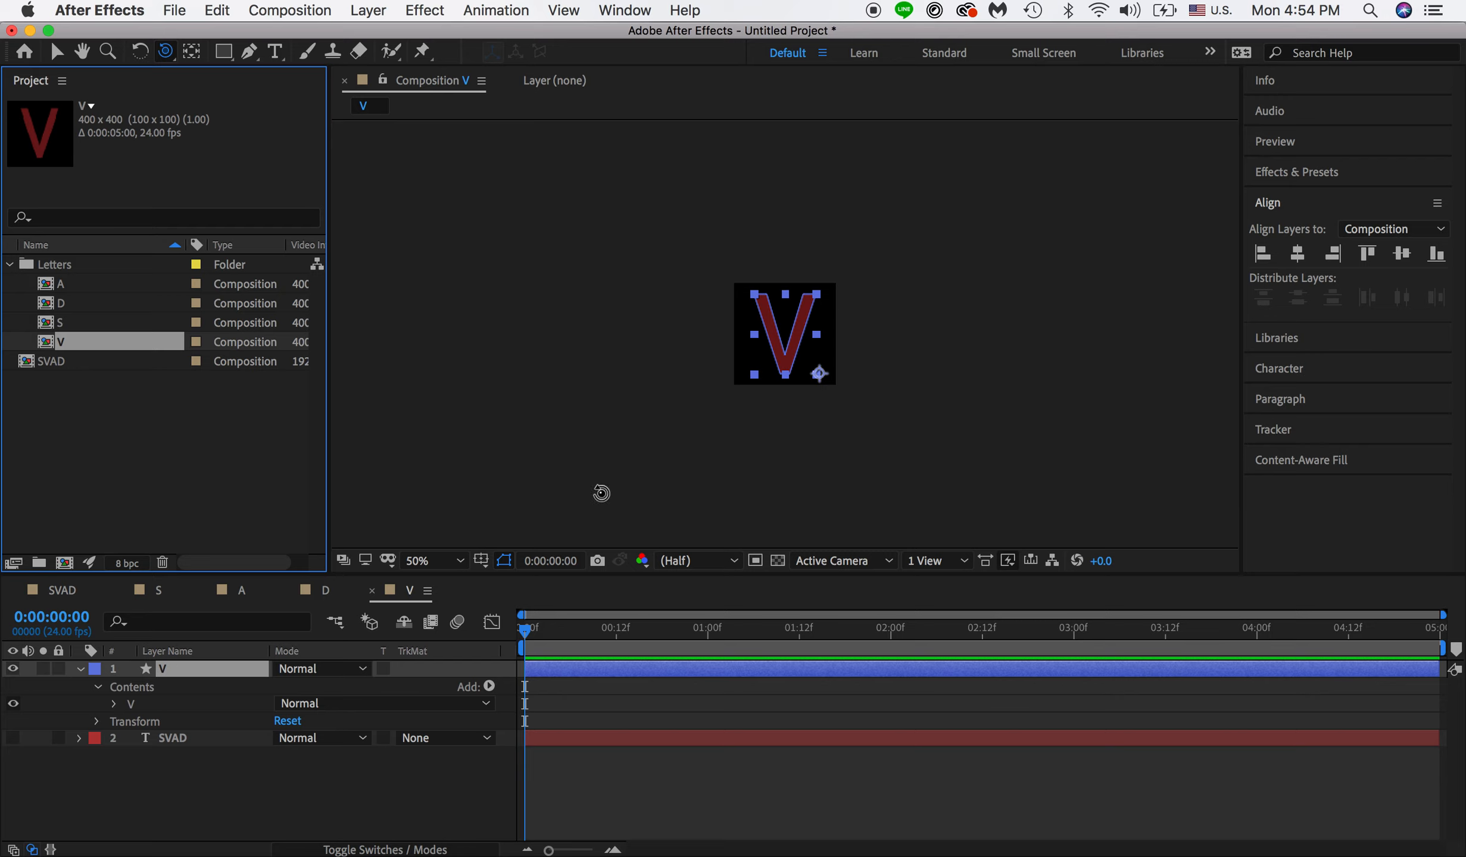
left_click(42, 325)
left_click(180, 592)
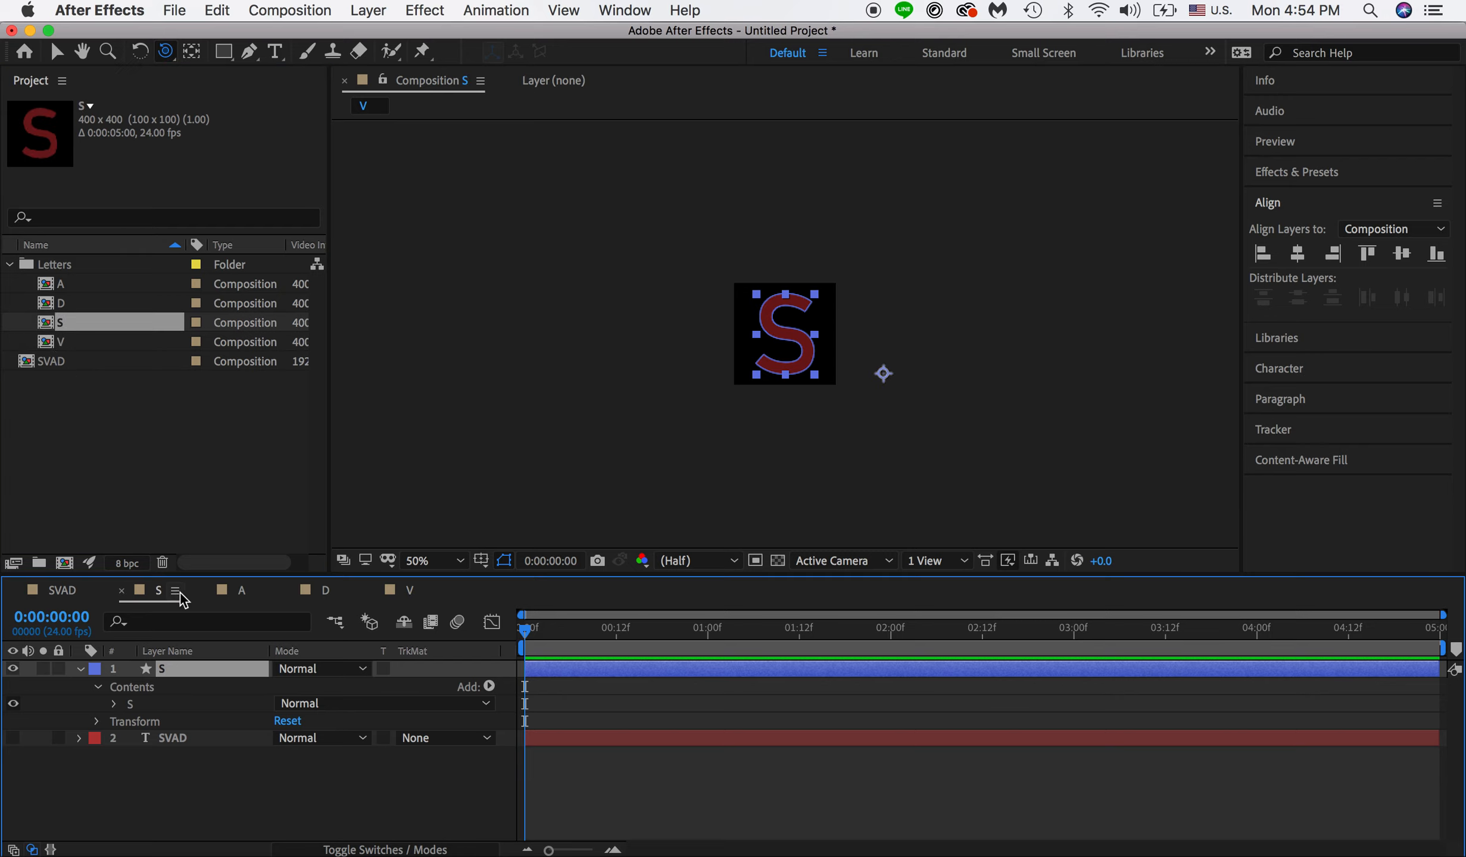
left_click(244, 591)
left_click(321, 592)
left_click(393, 591)
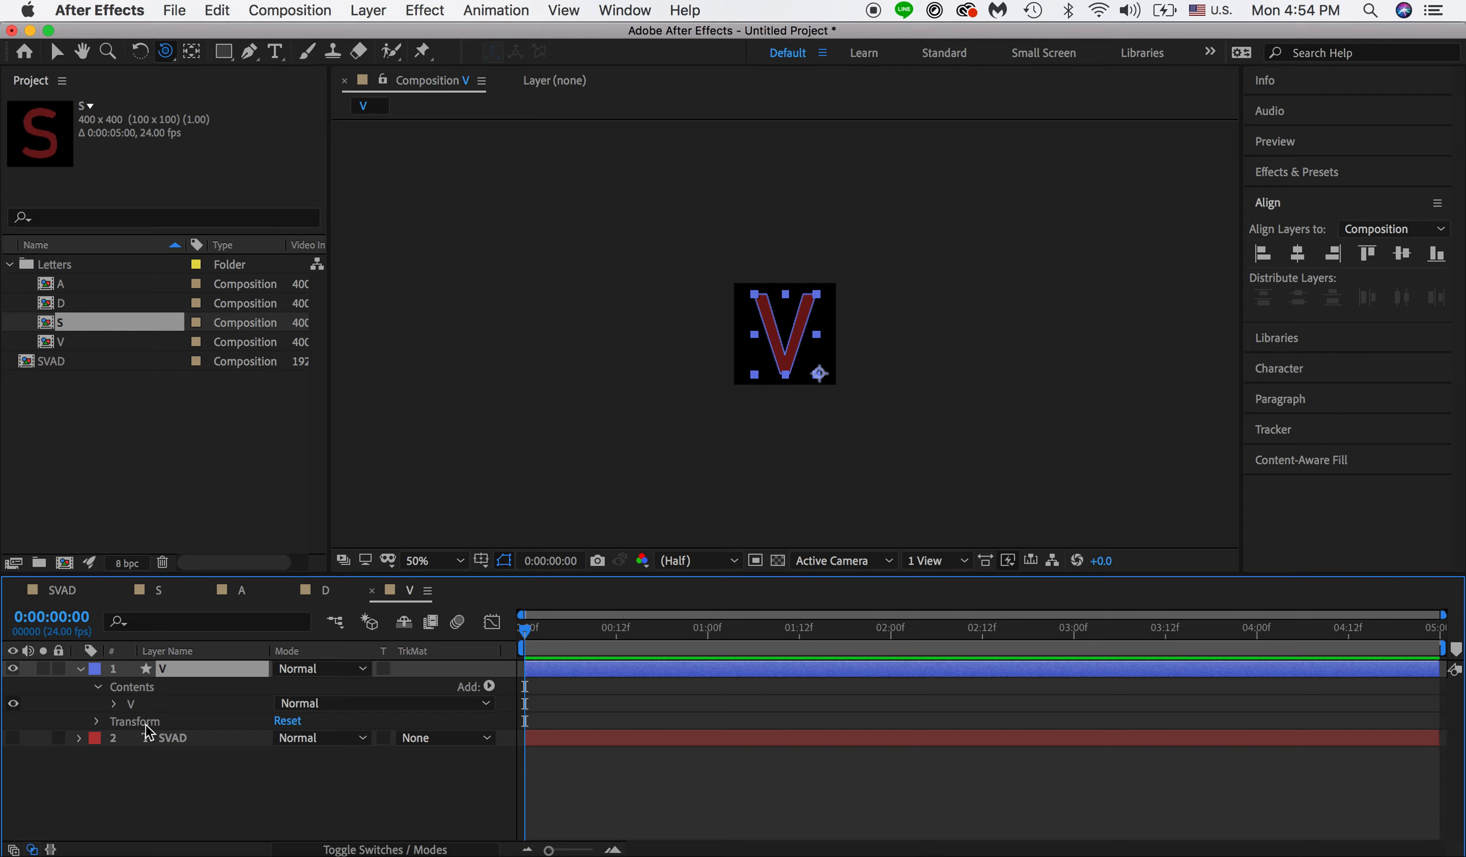
Step: Add the A, D, S and V compositions to the SVAD composition as layers above SVAD Outlines
left_click(68, 592)
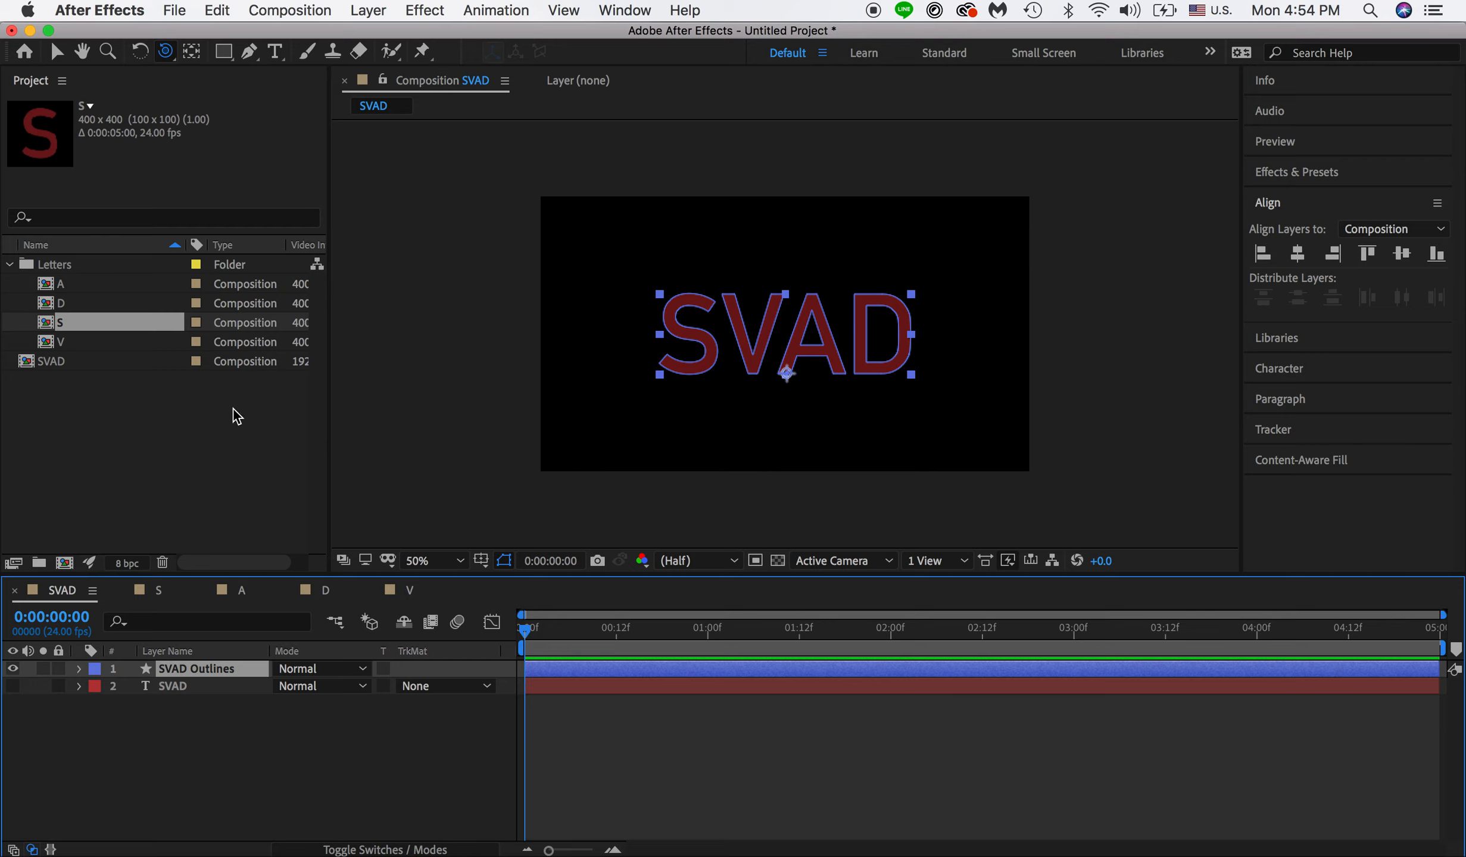
left_click(74, 341)
left_click(96, 288, "shift")
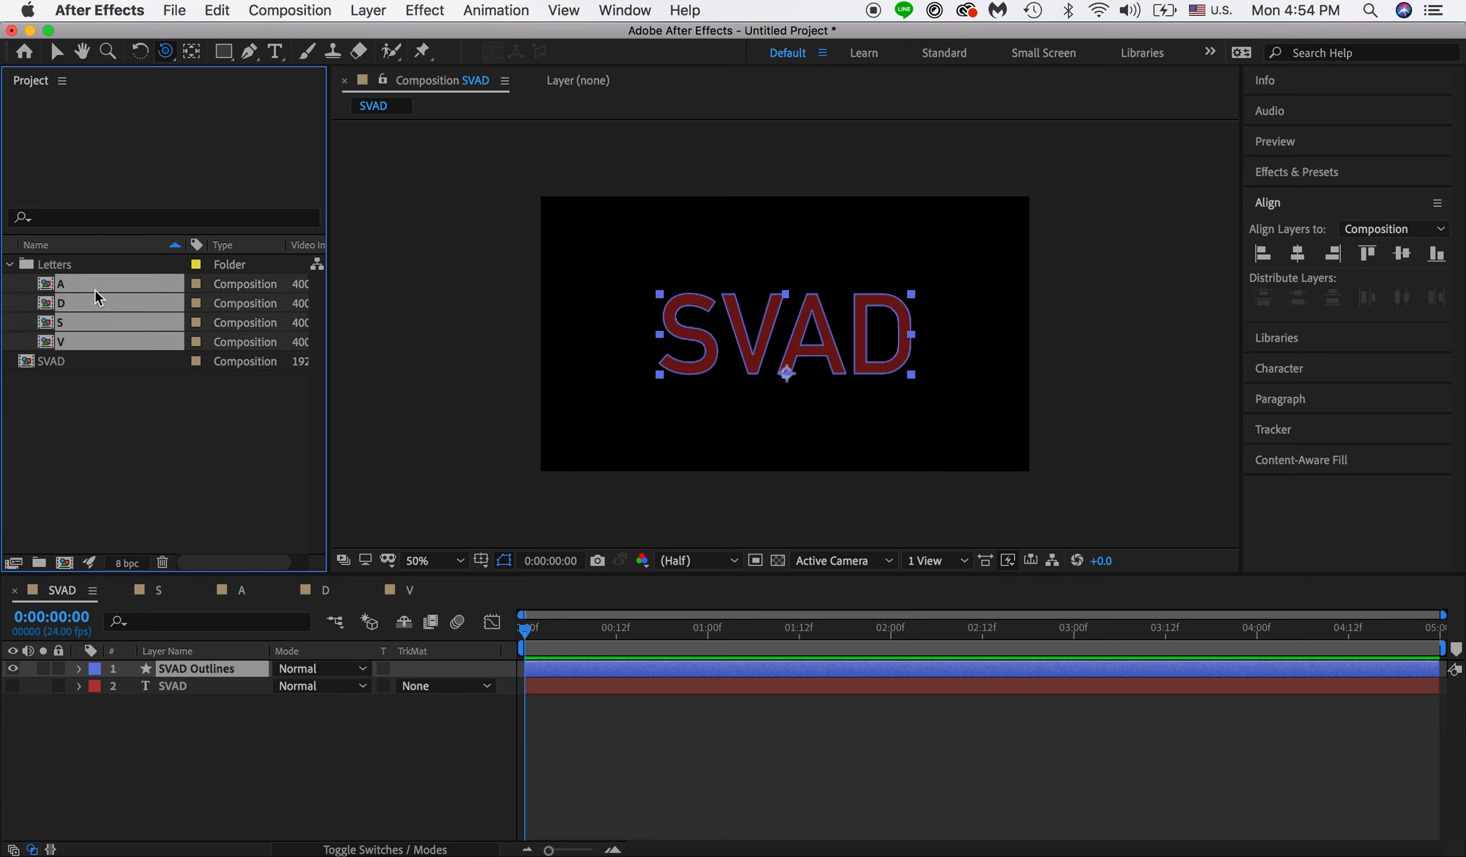
left_click_drag(72, 295, 147, 671)
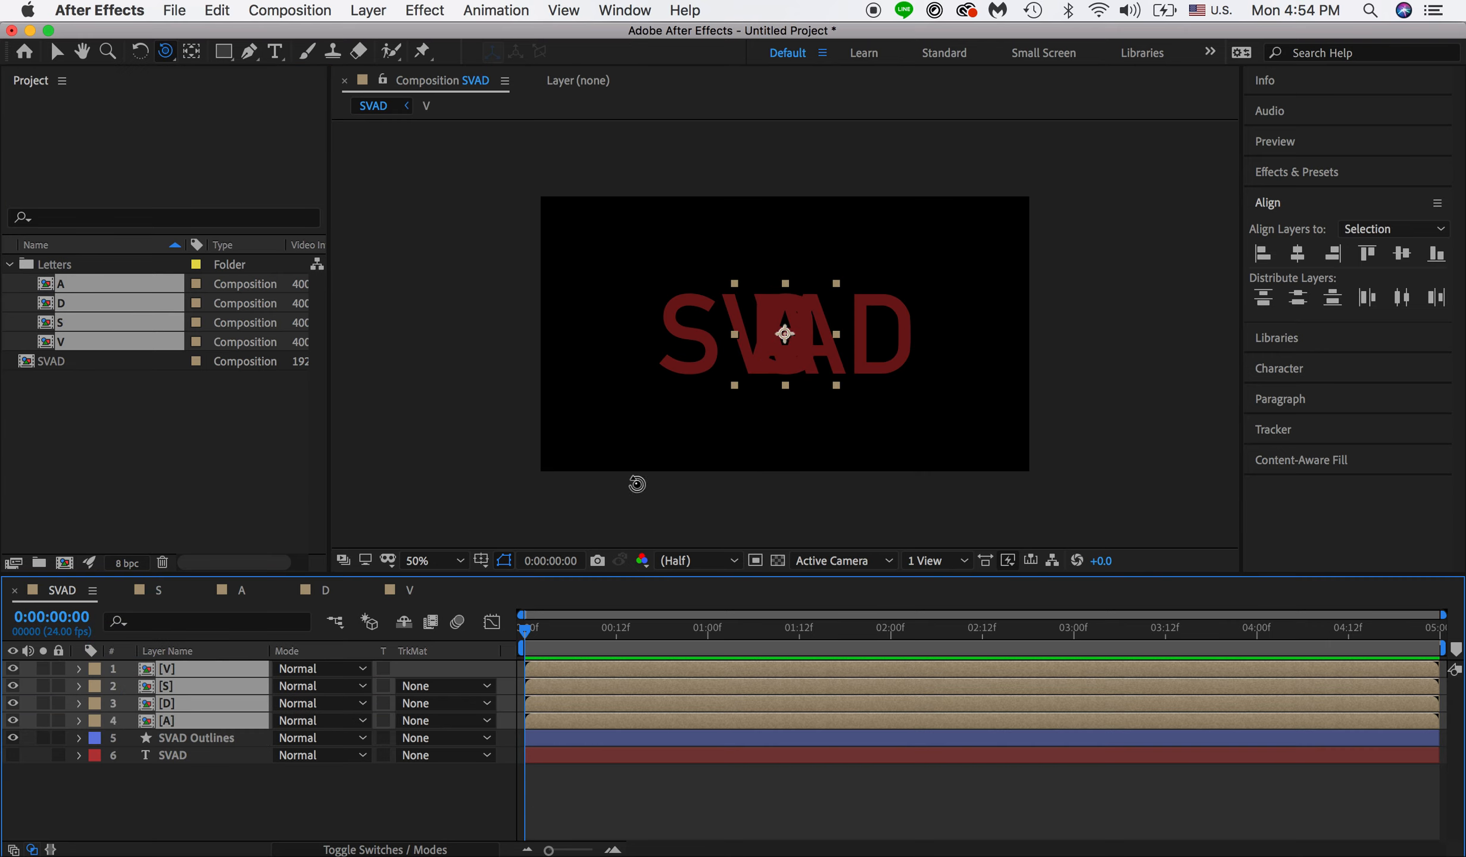
Step: Lower the SVAD Outlines layer's opacity to 48% so it serves as a placement guide
left_click(146, 736)
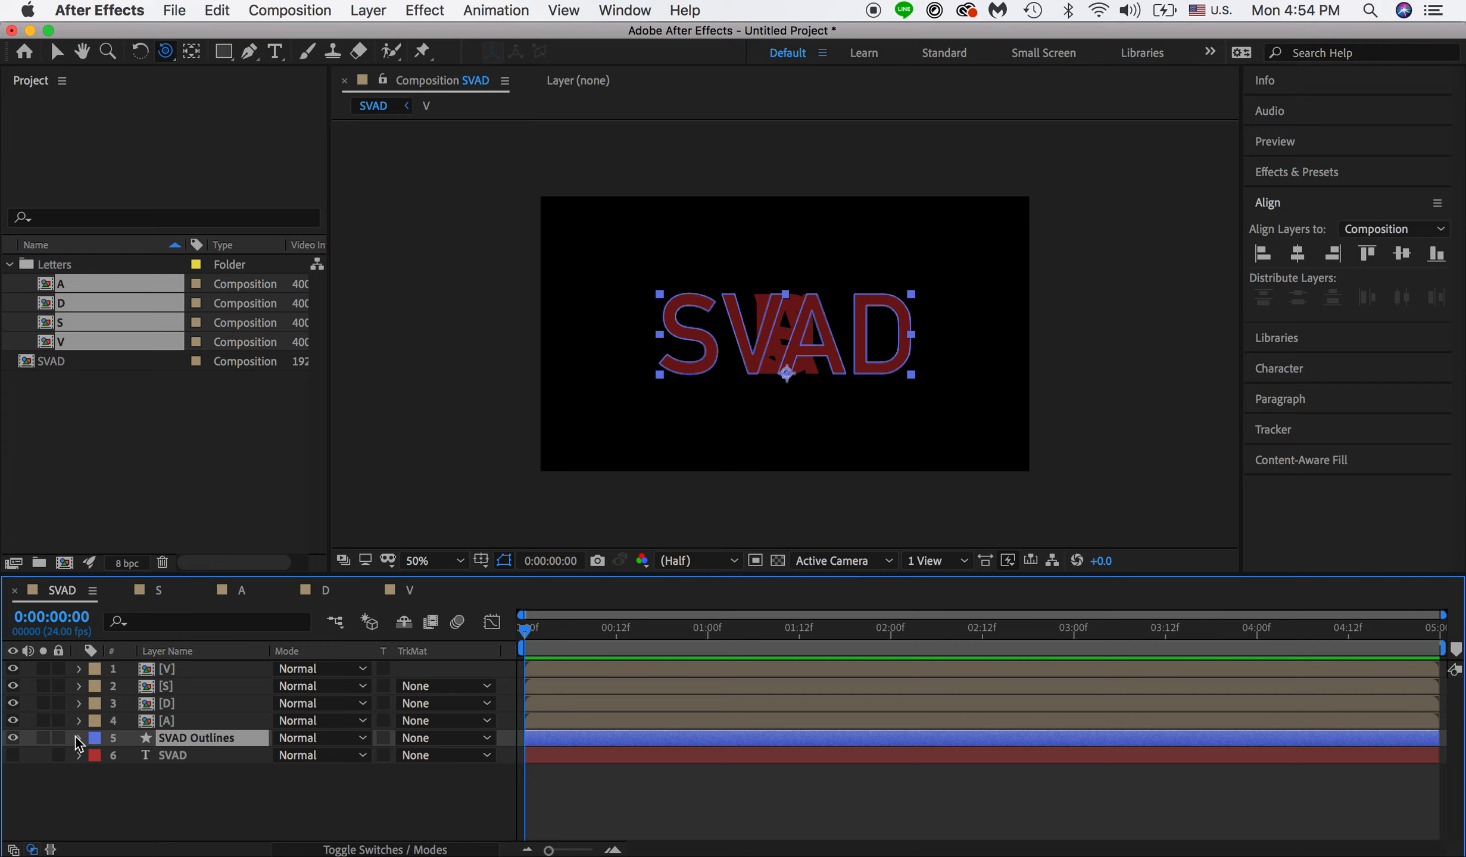
key("t")
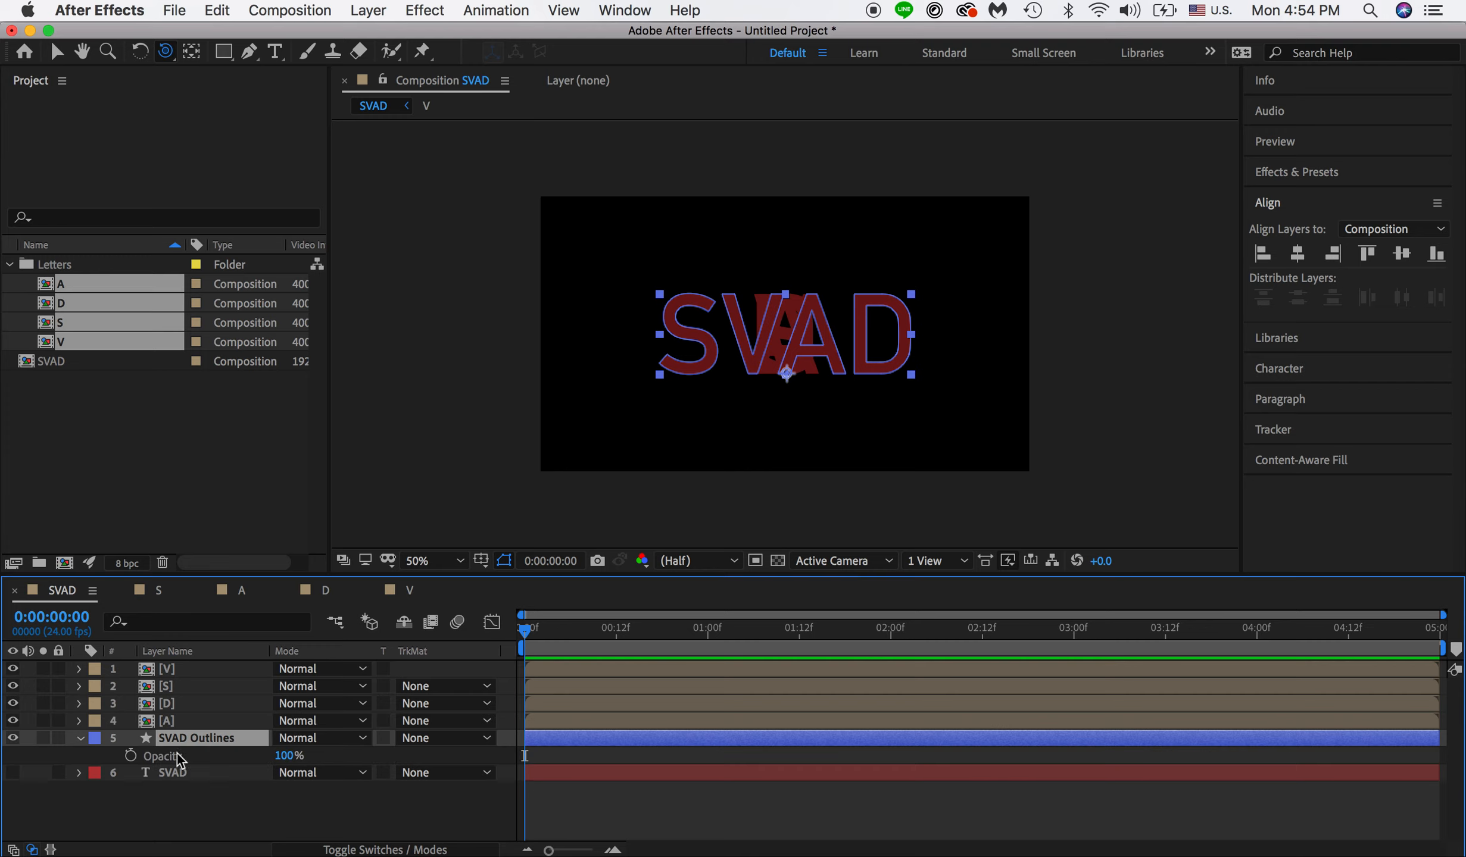
left_click_drag(284, 756, 228, 753)
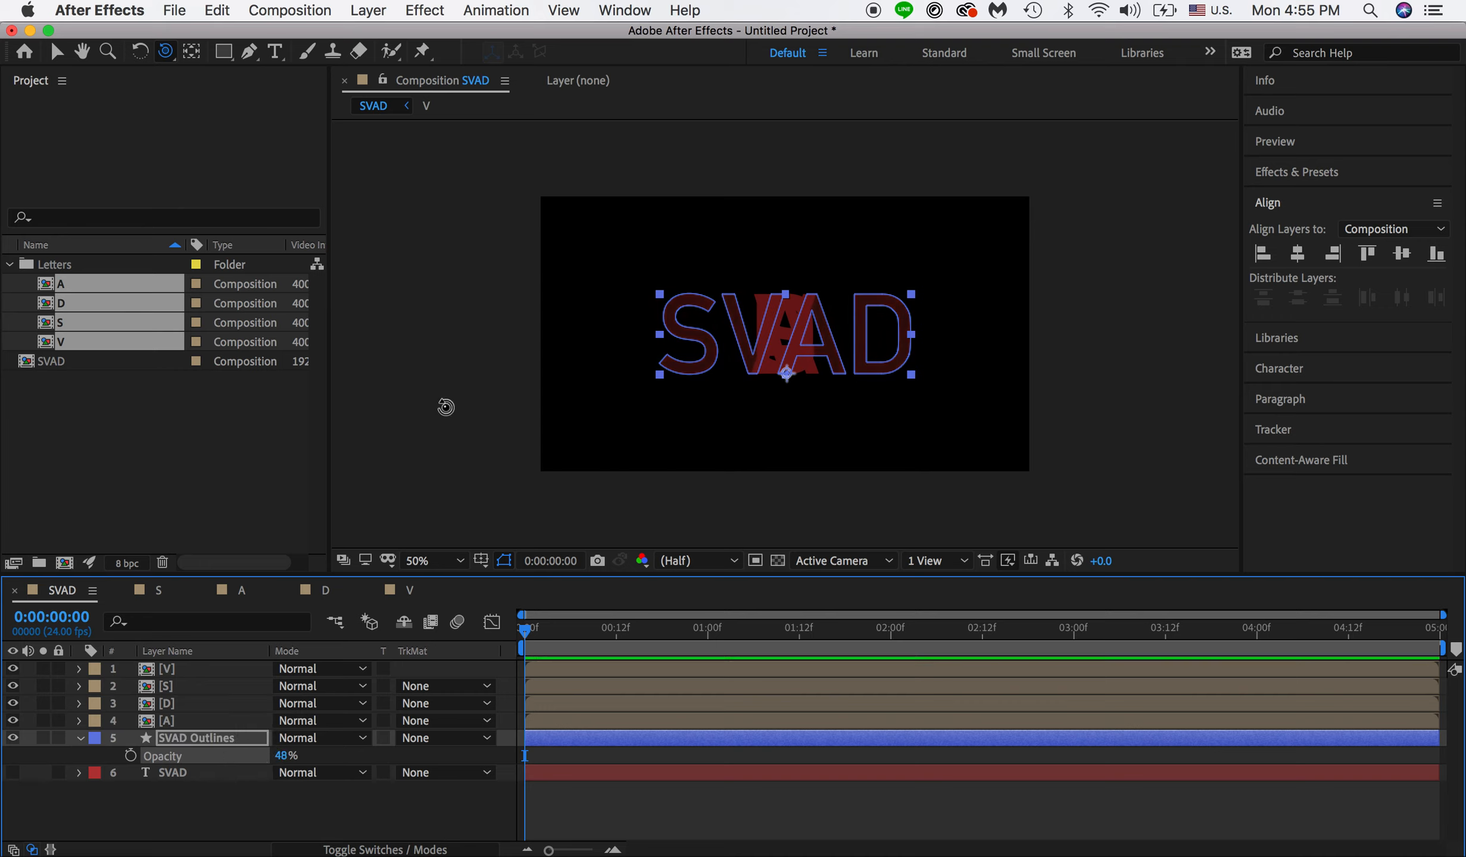
Step: Move the V composition layer onto the faded V of the outlines with the Selection tool
left_click(57, 51)
left_click(419, 345)
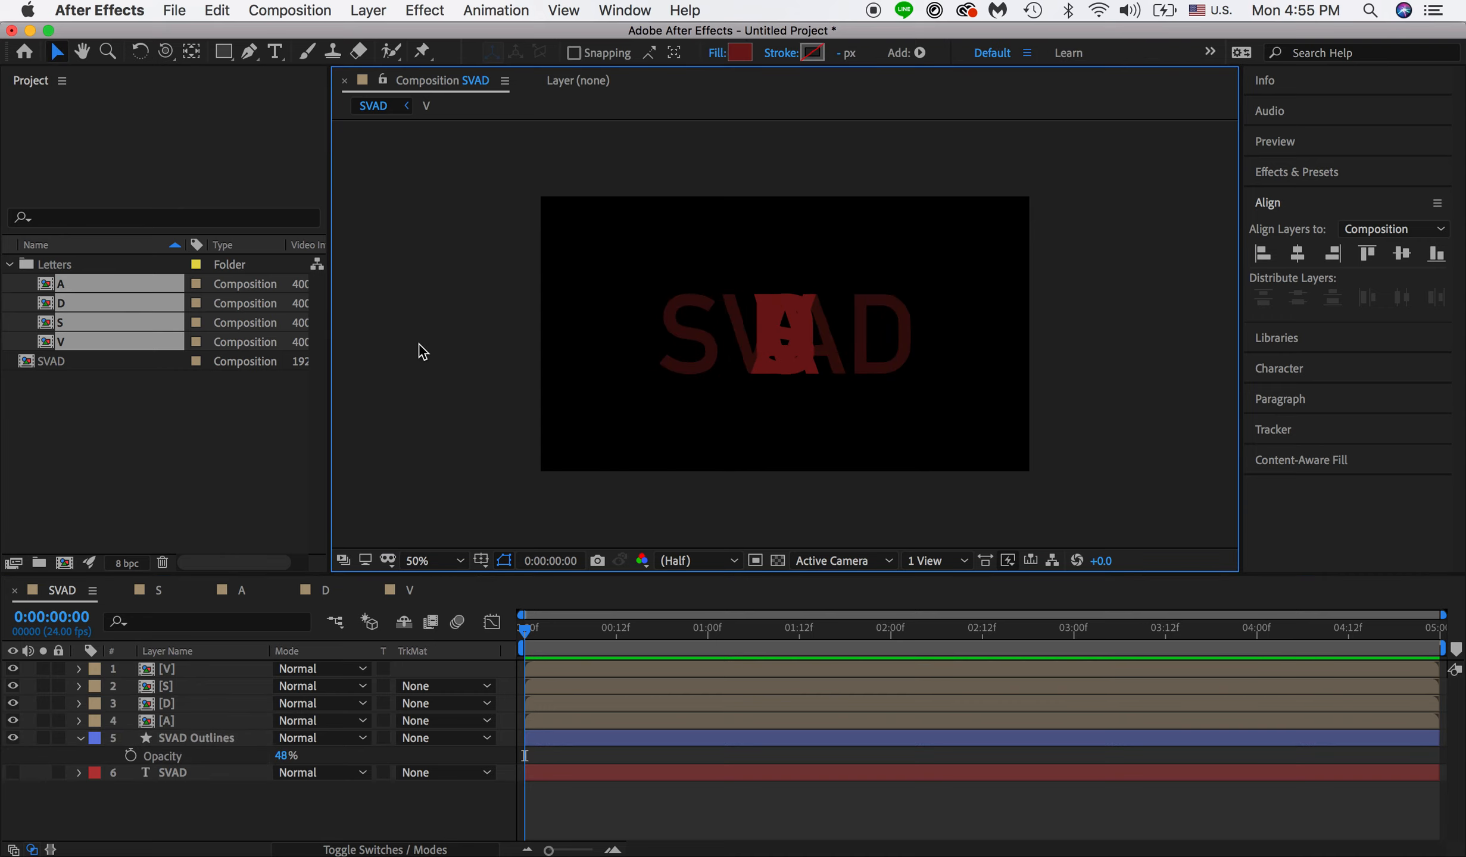
left_click(804, 343)
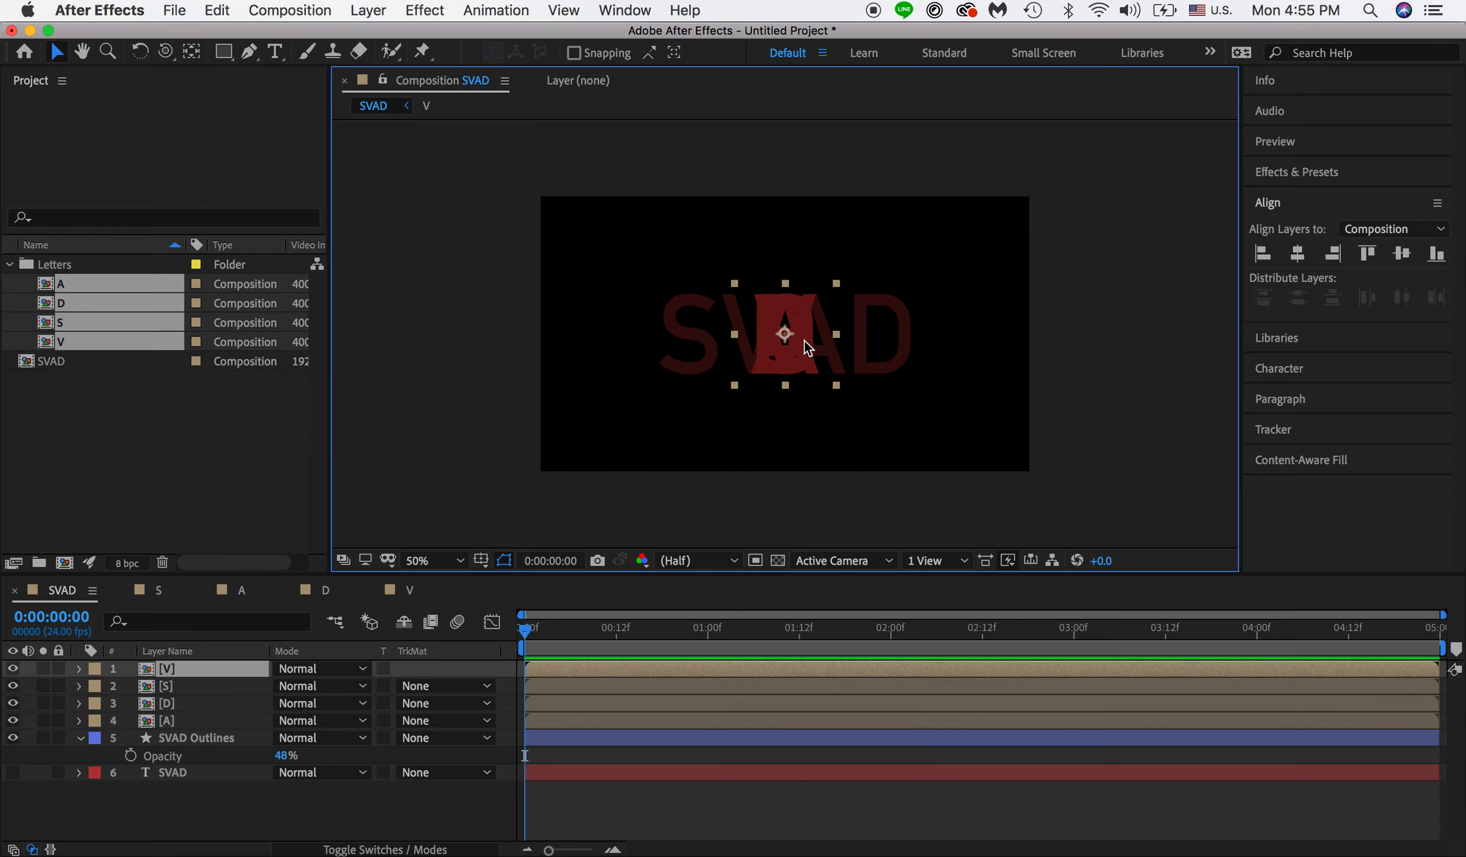
key("period")
left_click_drag(814, 352, 754, 353)
key("period")
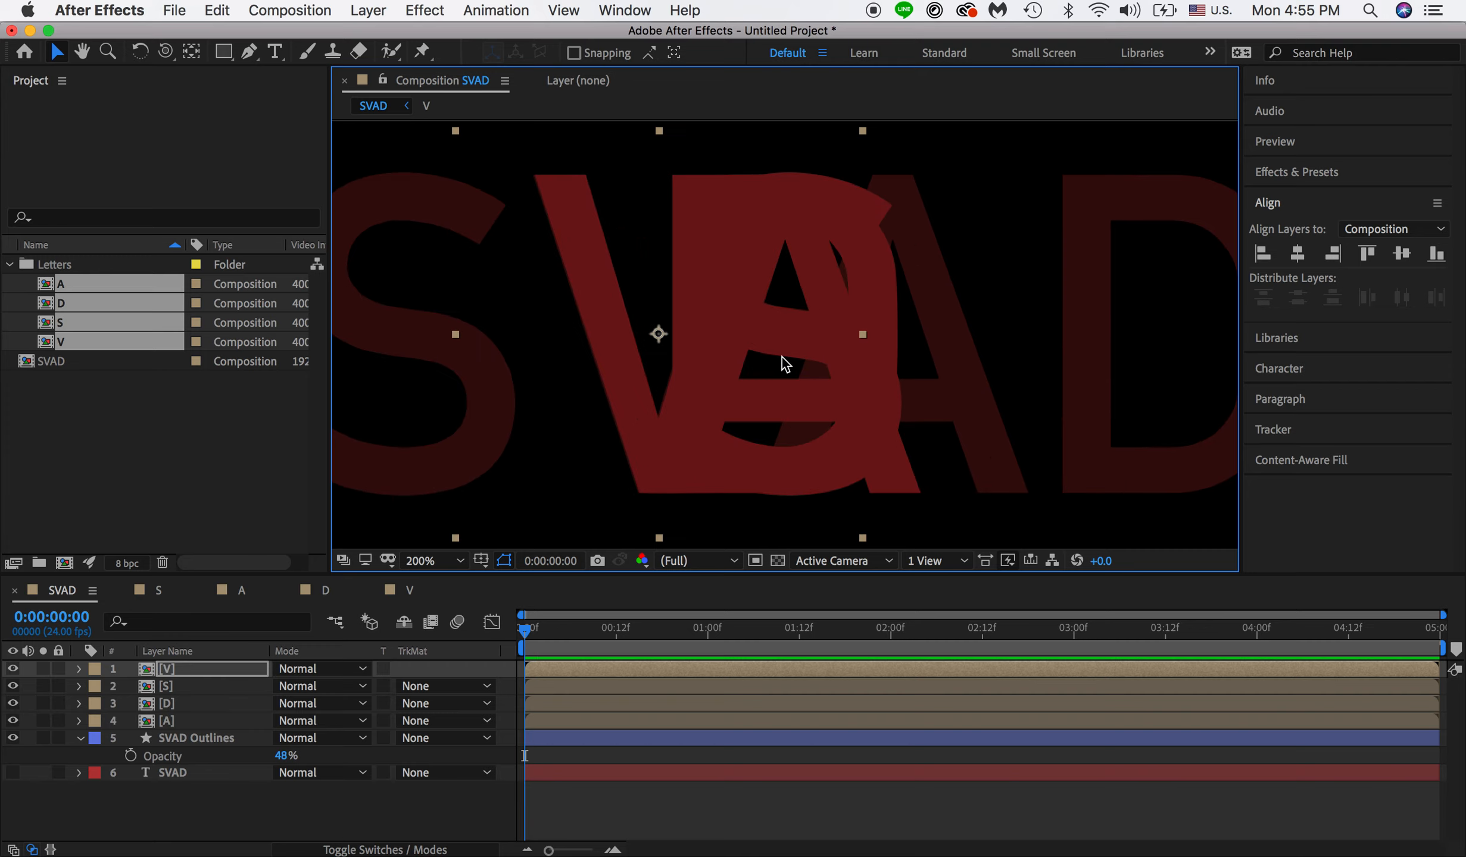
Step: Move the S and D composition layers onto their matching faded letters, nudging the D slightly left into place
left_click(185, 686)
left_click_drag(856, 343, 468, 349)
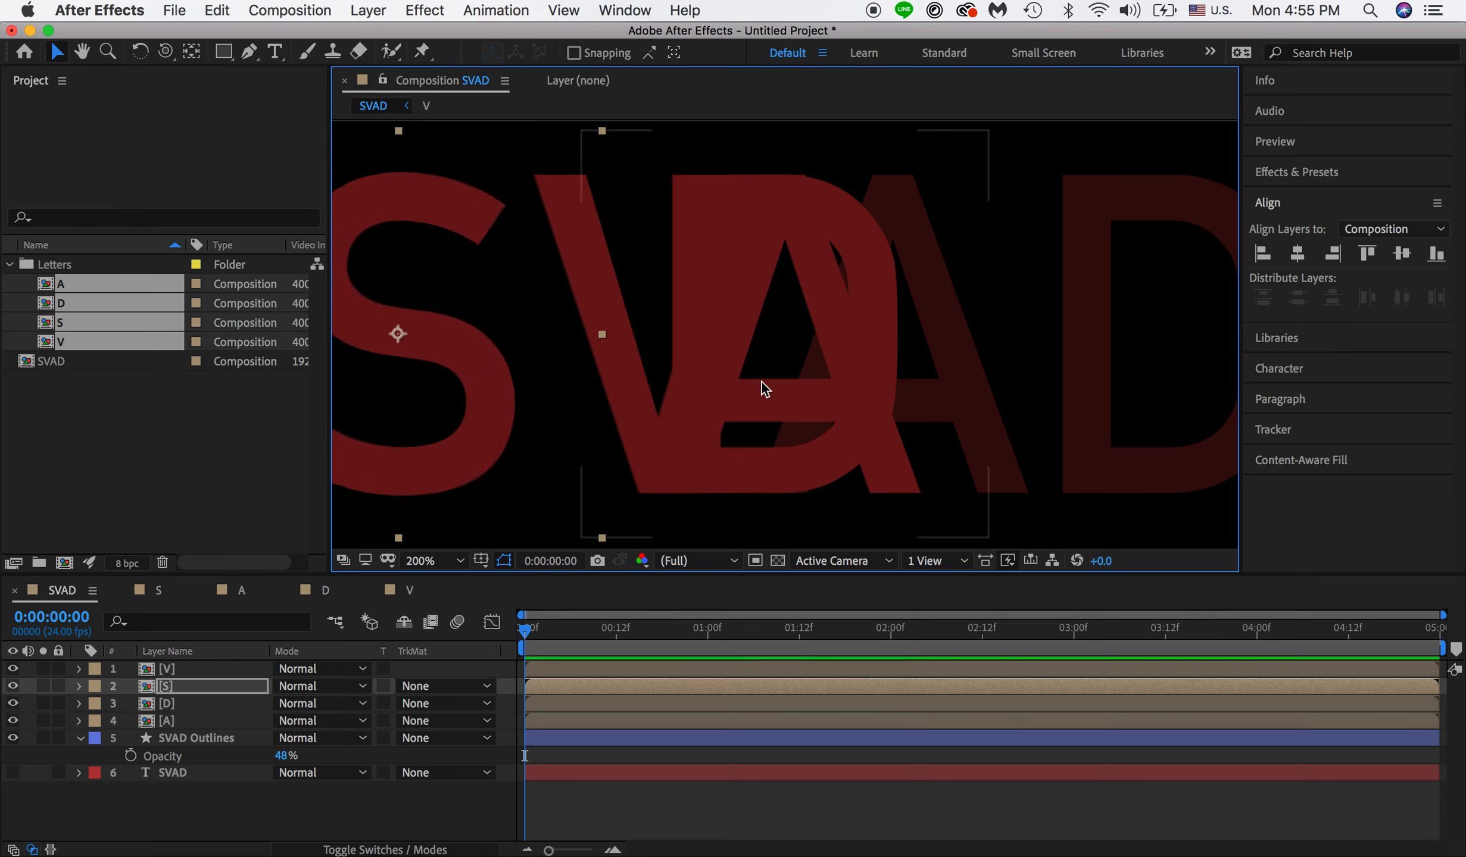
left_click(869, 393)
left_click_drag(846, 328, 1219, 321)
left_click_drag(1078, 322, 1089, 322)
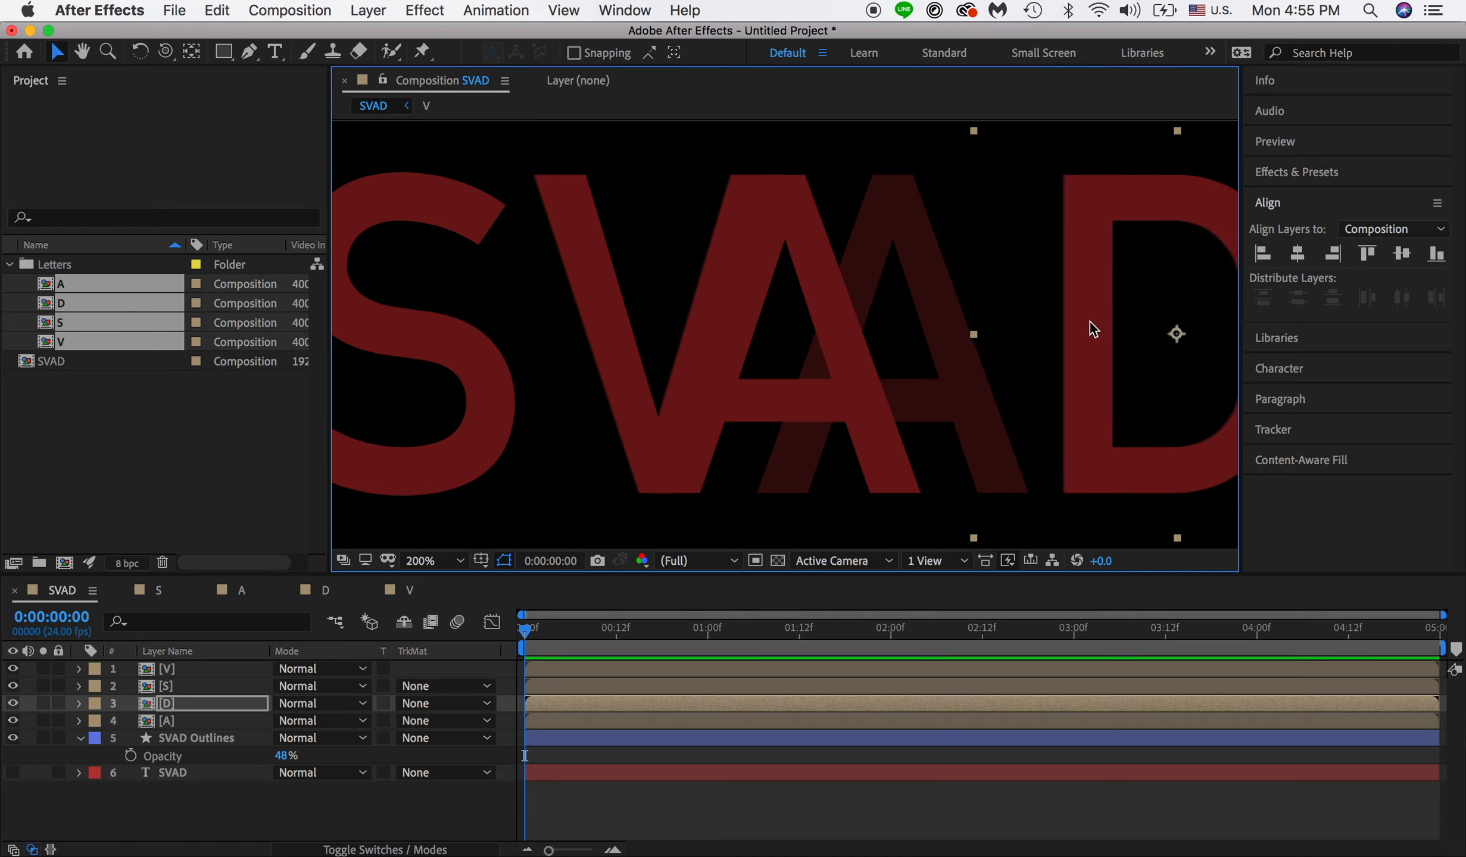
key("Left")
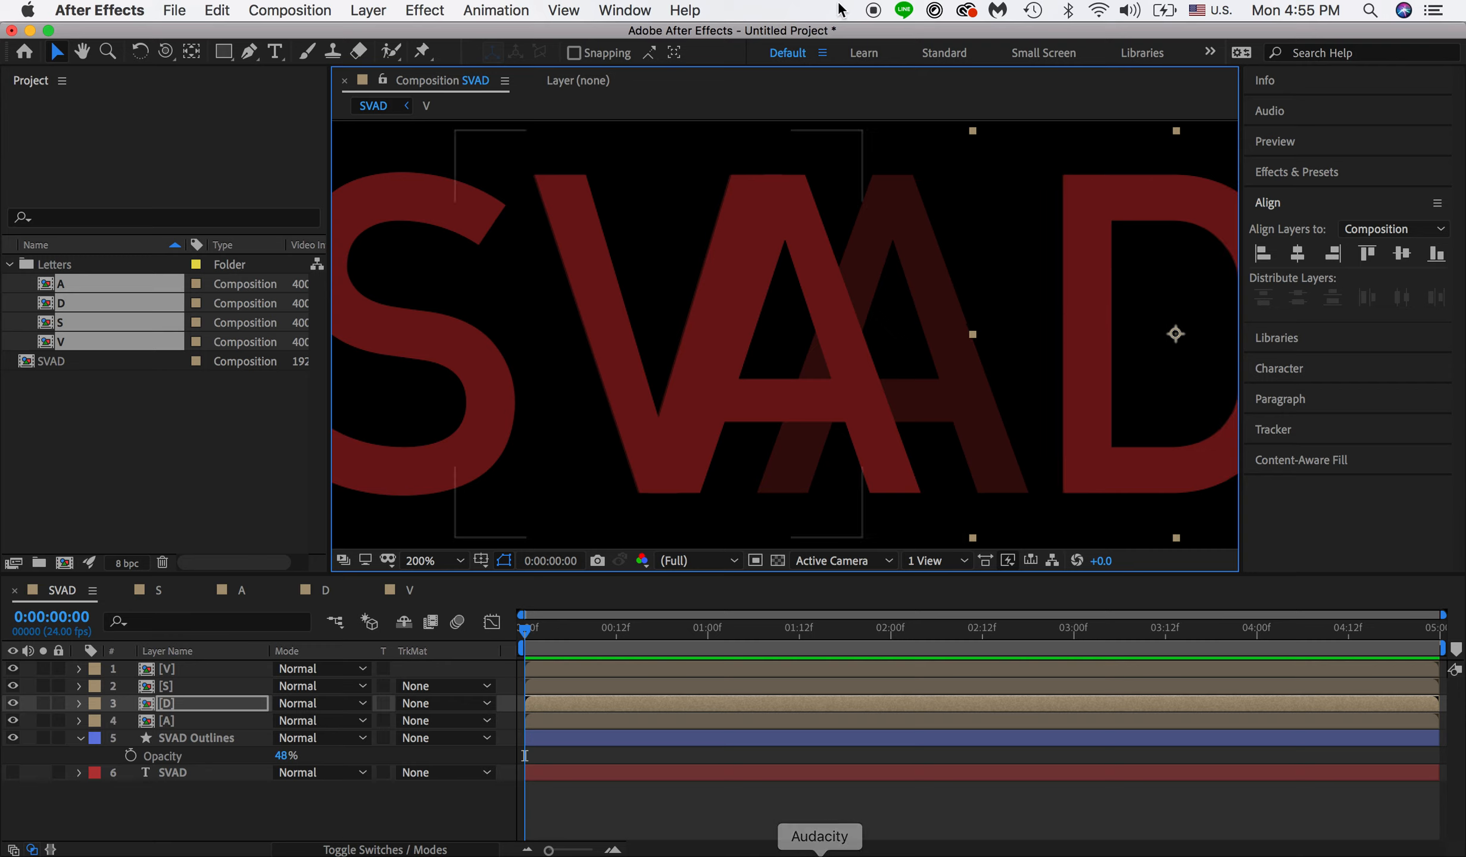
Step: Move the A composition layer onto the faded A of the outlines
left_click(633, 341)
left_click(875, 463)
left_click_drag(876, 465, 981, 466)
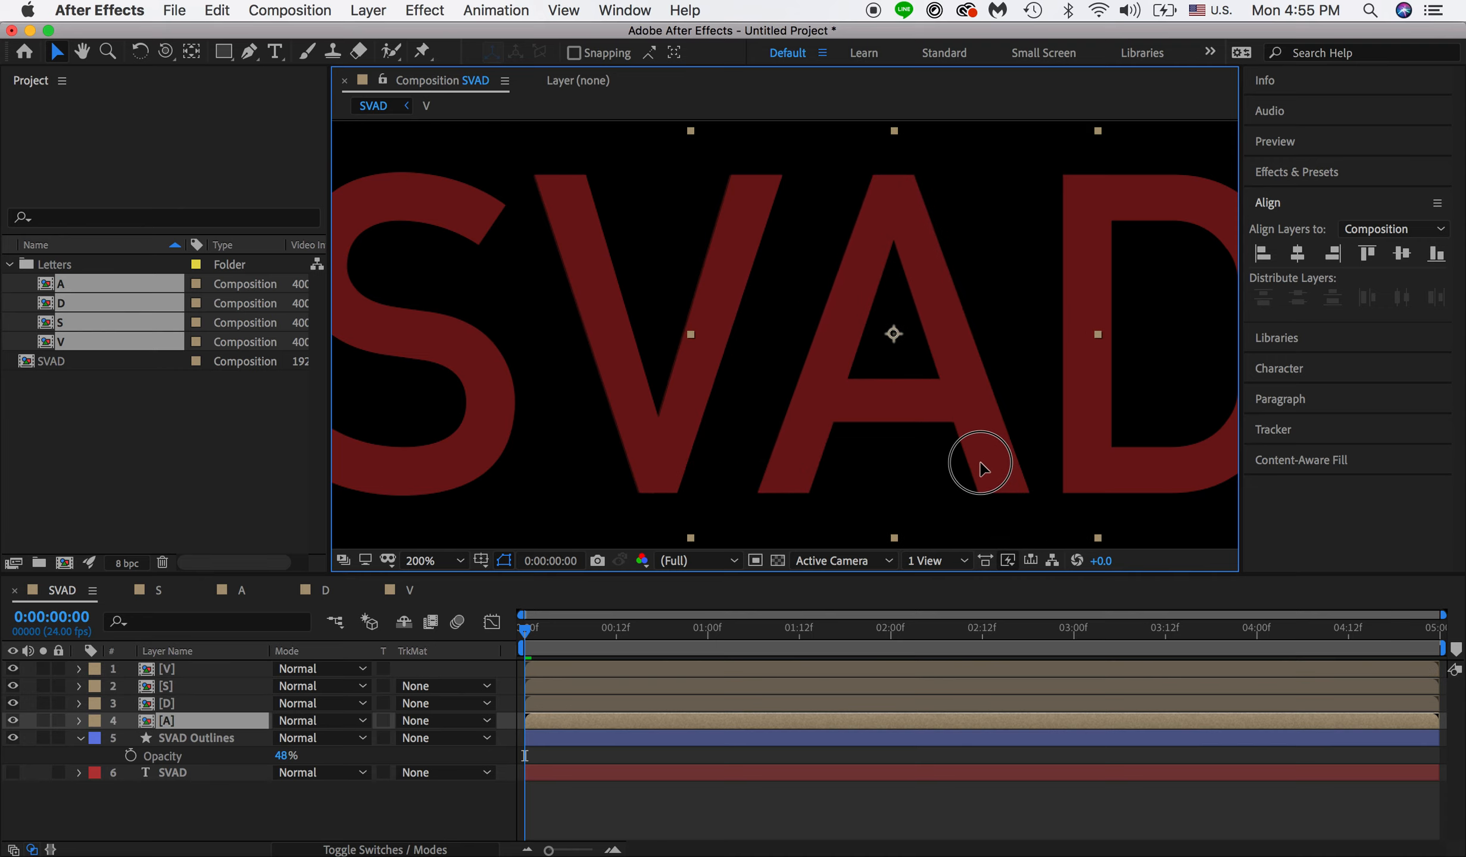
Step: Show the transparency grid and nudge the V layer two small increments left to match the outline beneath it
key("period")
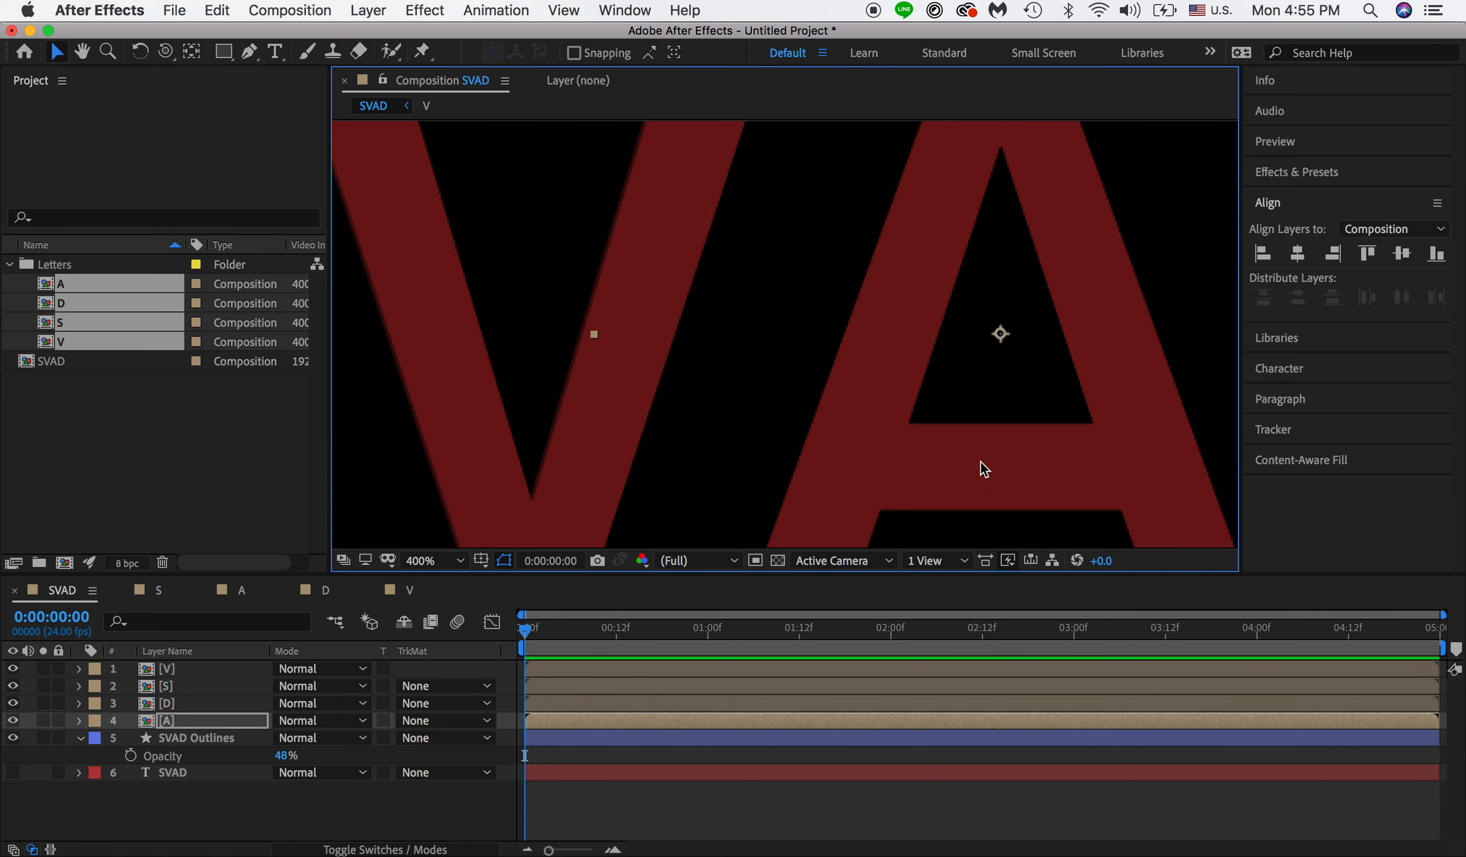
left_click(777, 560)
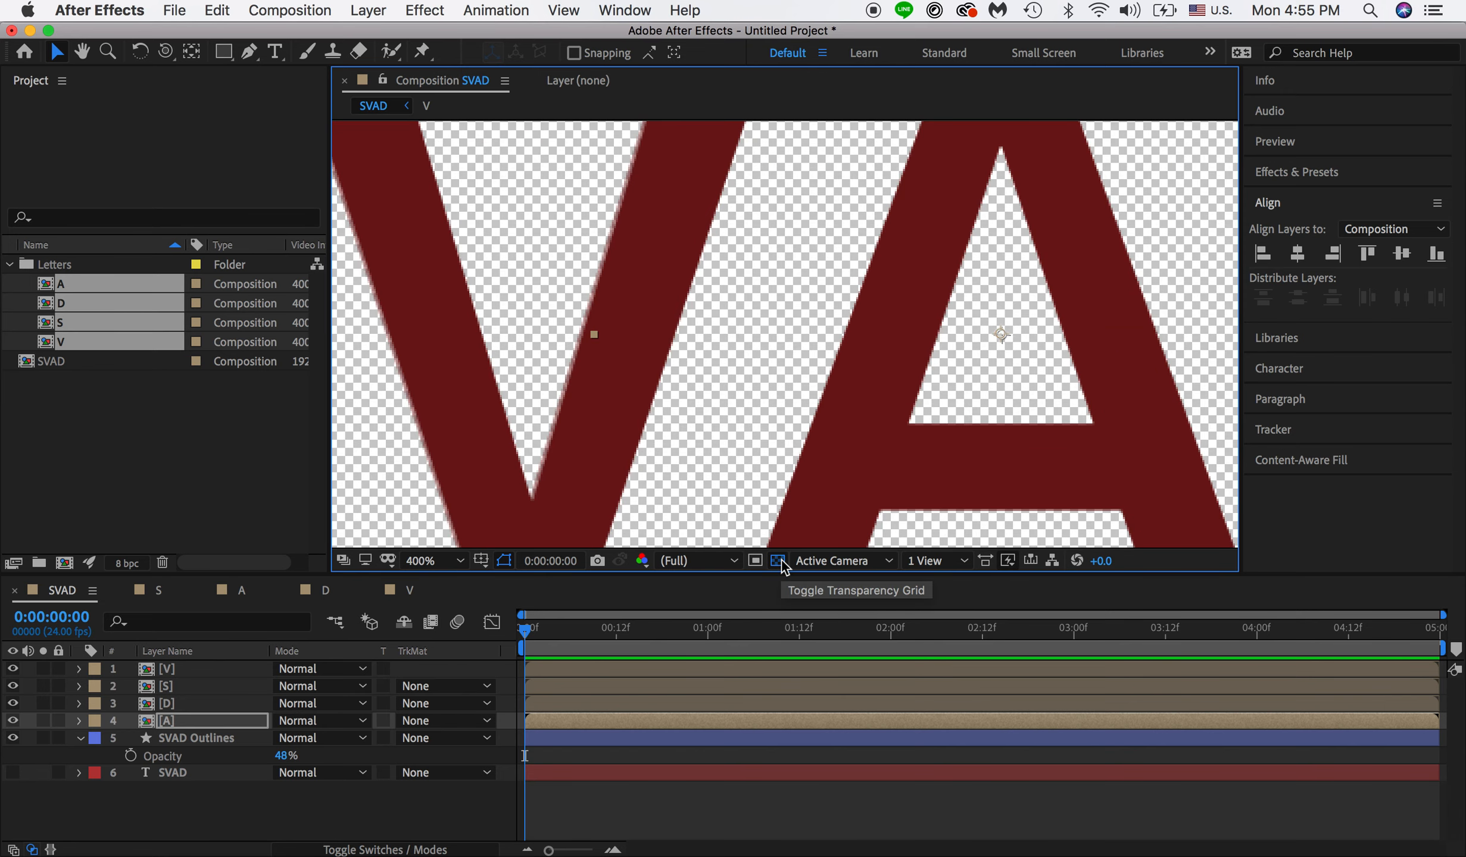
left_click(580, 366)
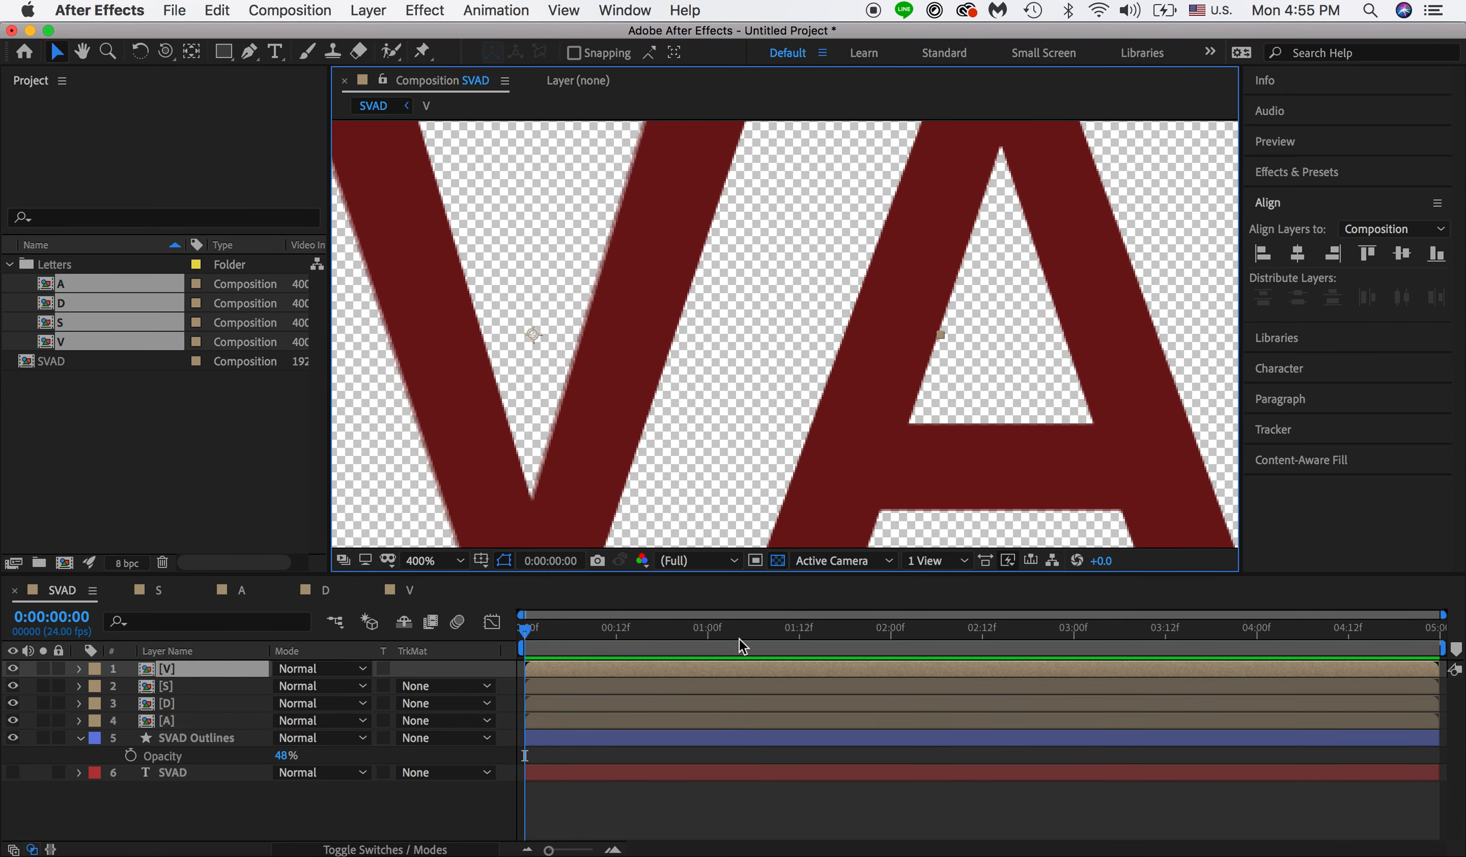
left_click(777, 560)
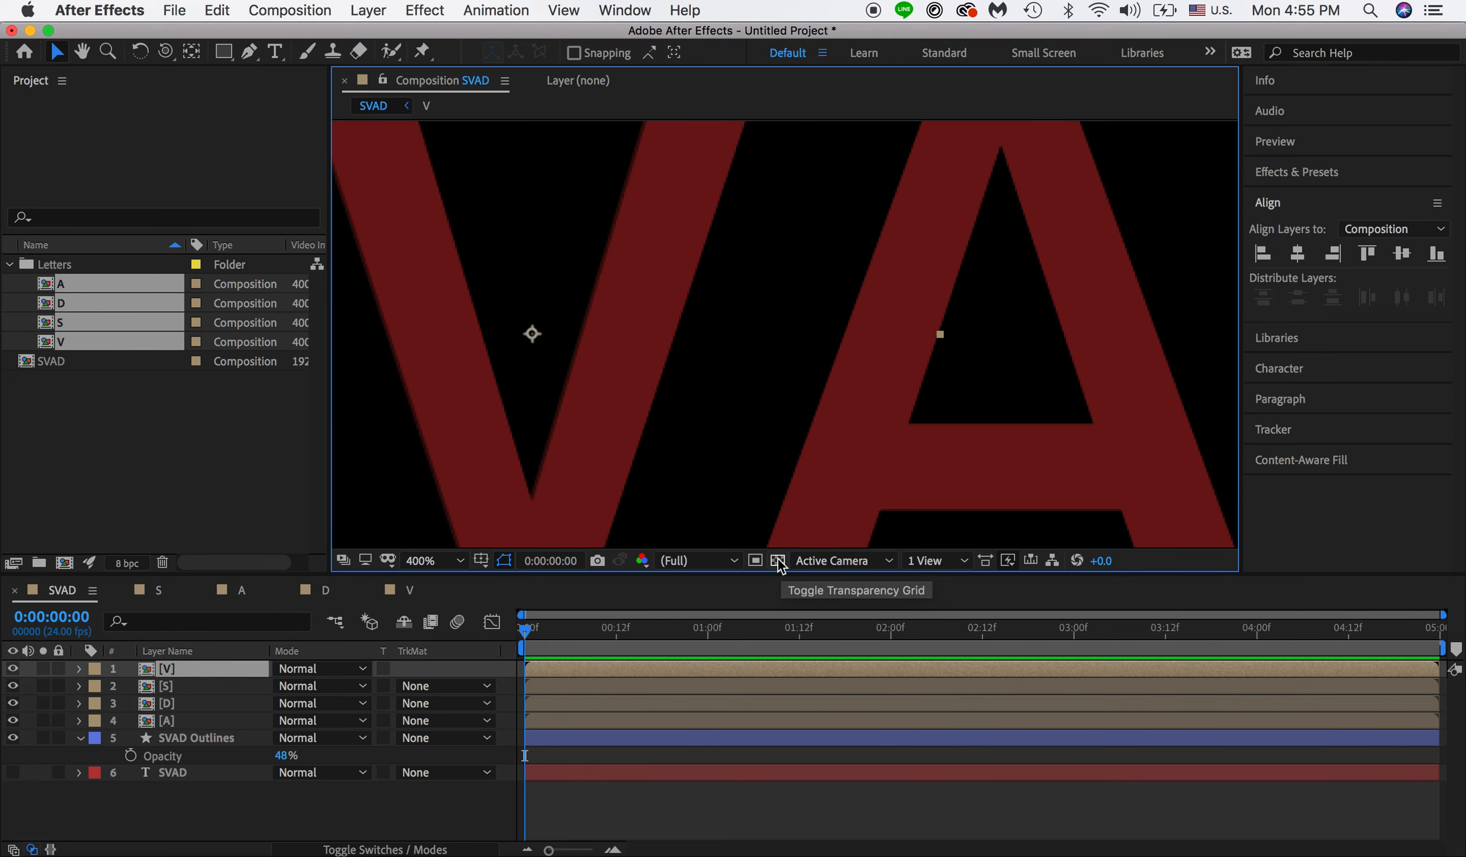
left_click(778, 560)
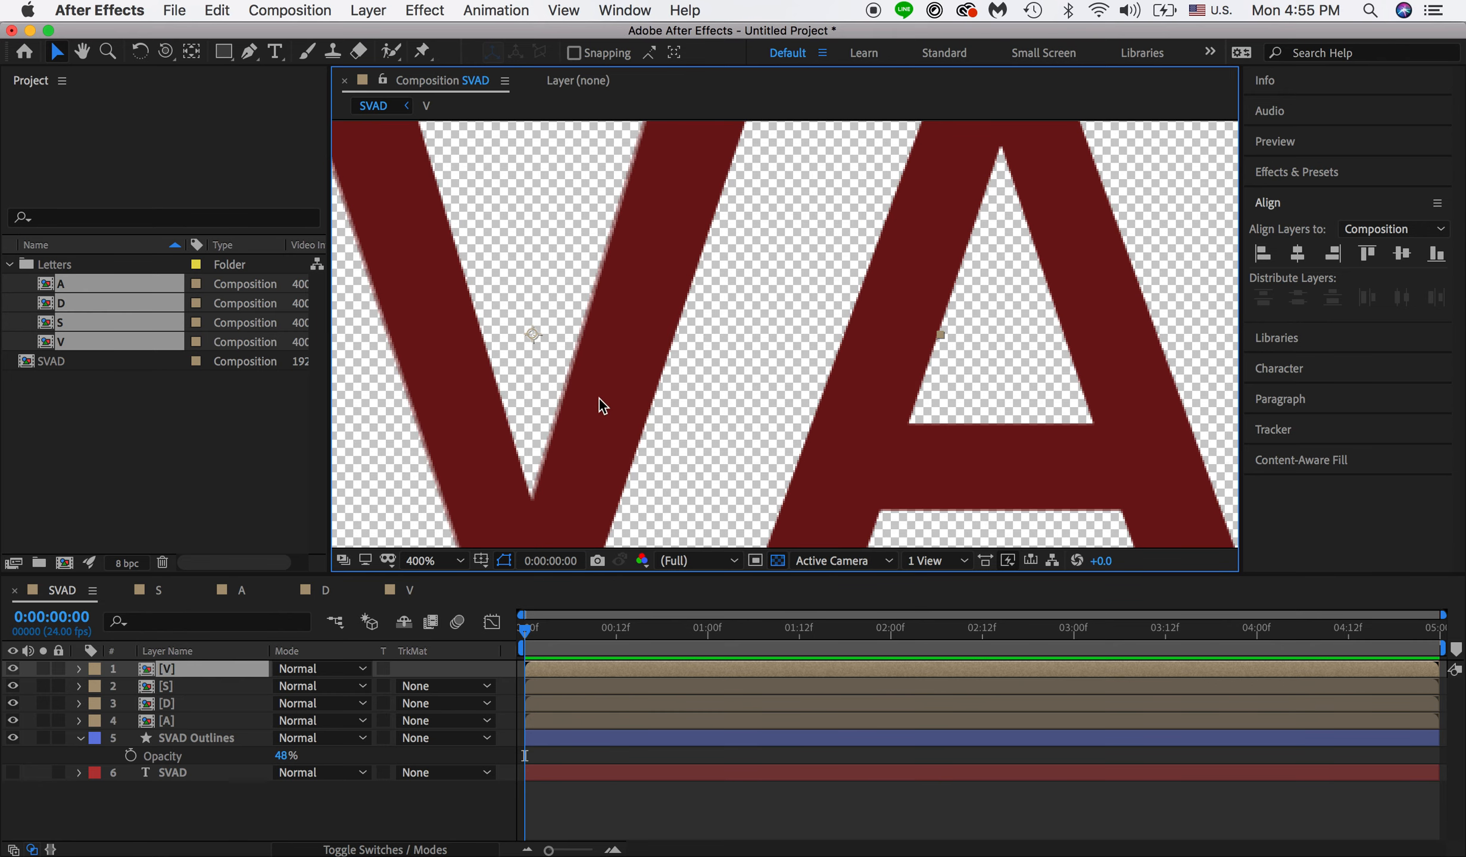
key("Left")
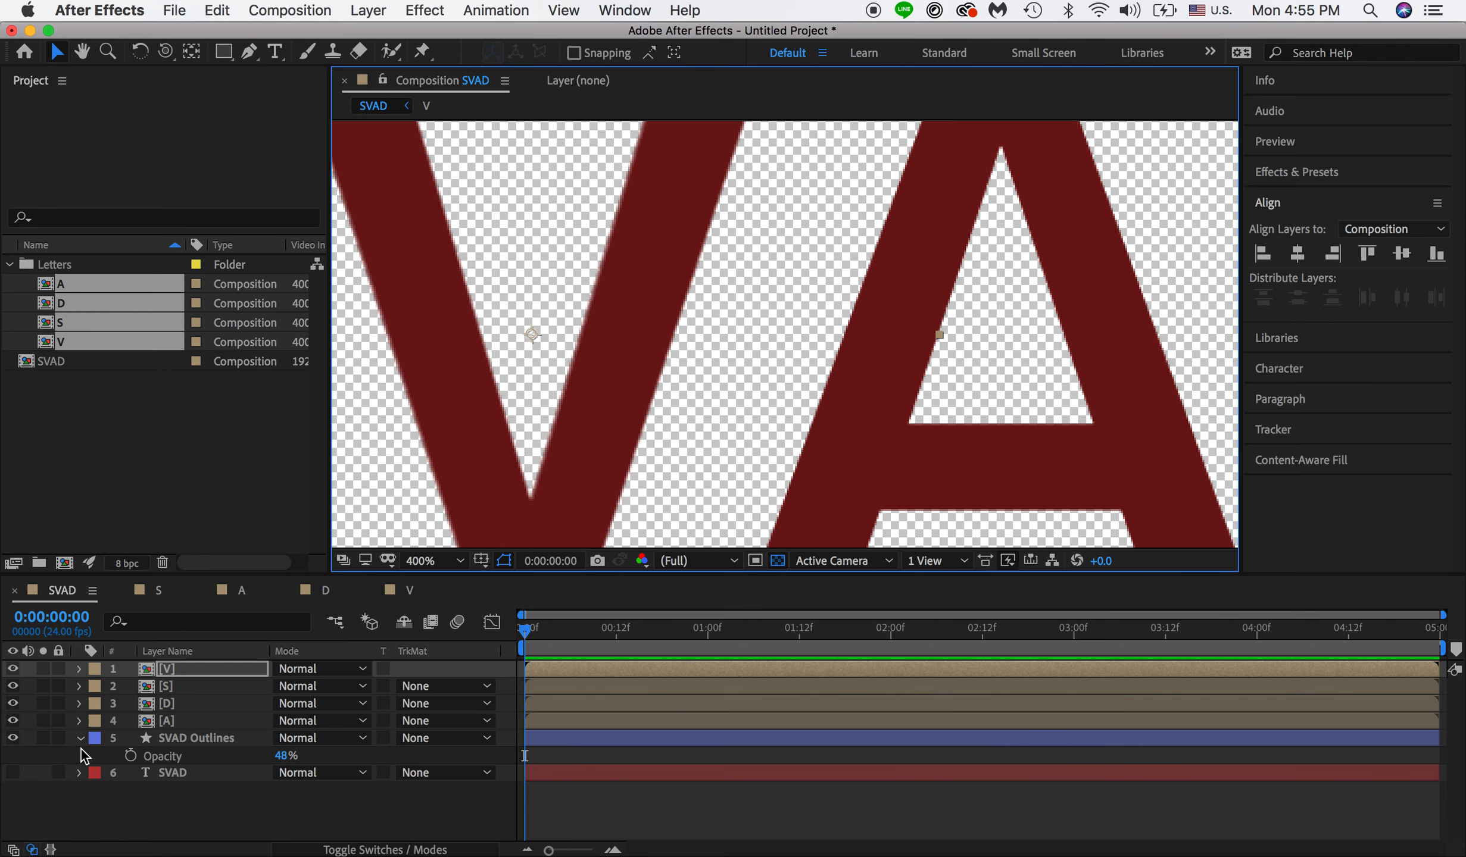
key("Left")
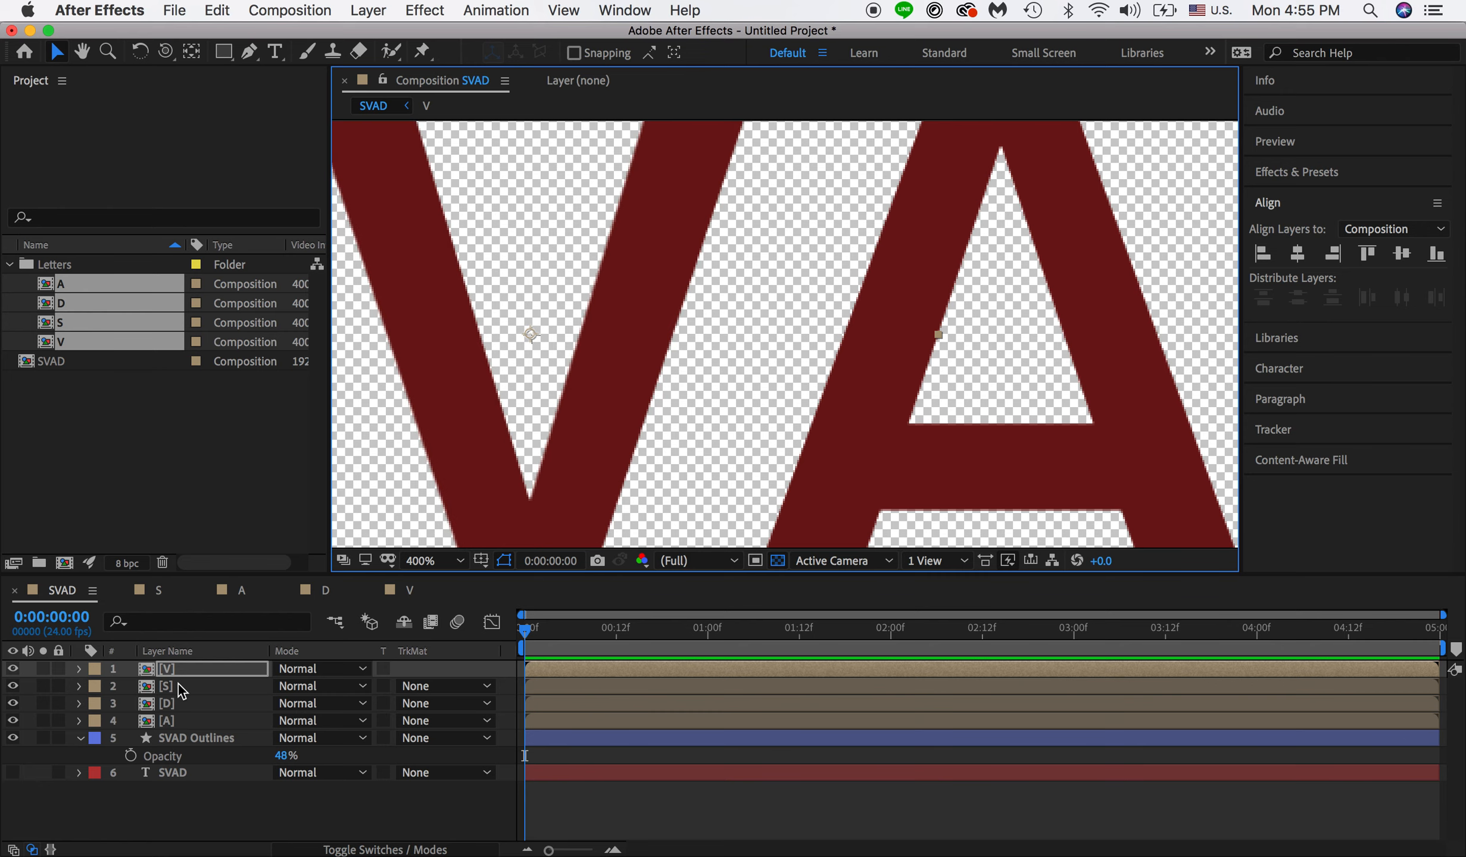
Step: Inspect the edges of the V, A and D layers at high magnification to check their alignment with the outlines beneath
key("comma")
key("space")
left_click_drag(445, 438, 714, 438)
key("period")
key("period")
key("comma")
key("comma")
key("comma")
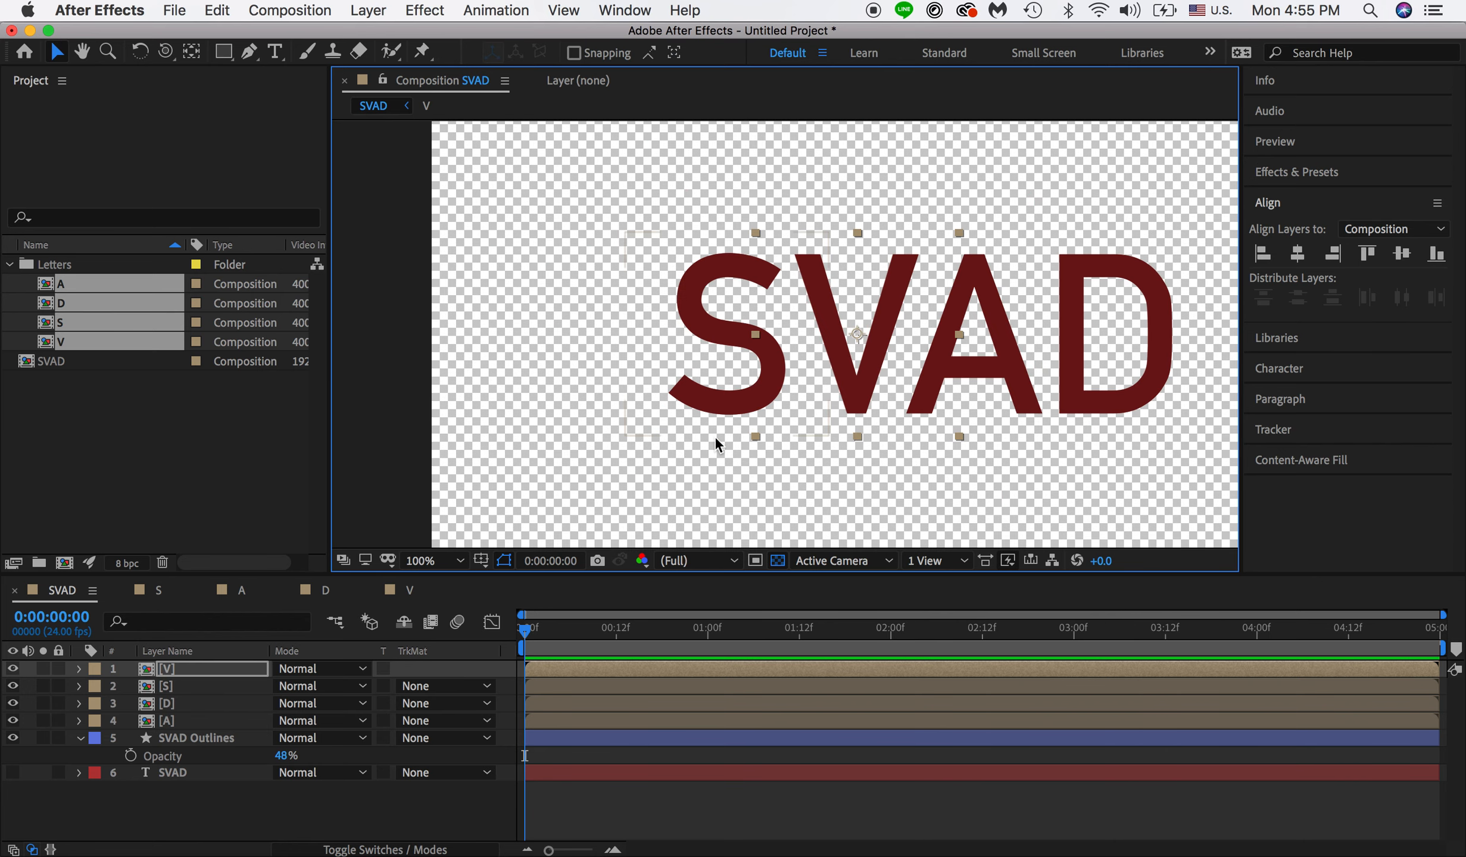
key("space")
left_click_drag(1097, 403, 938, 404)
key("period")
key("period")
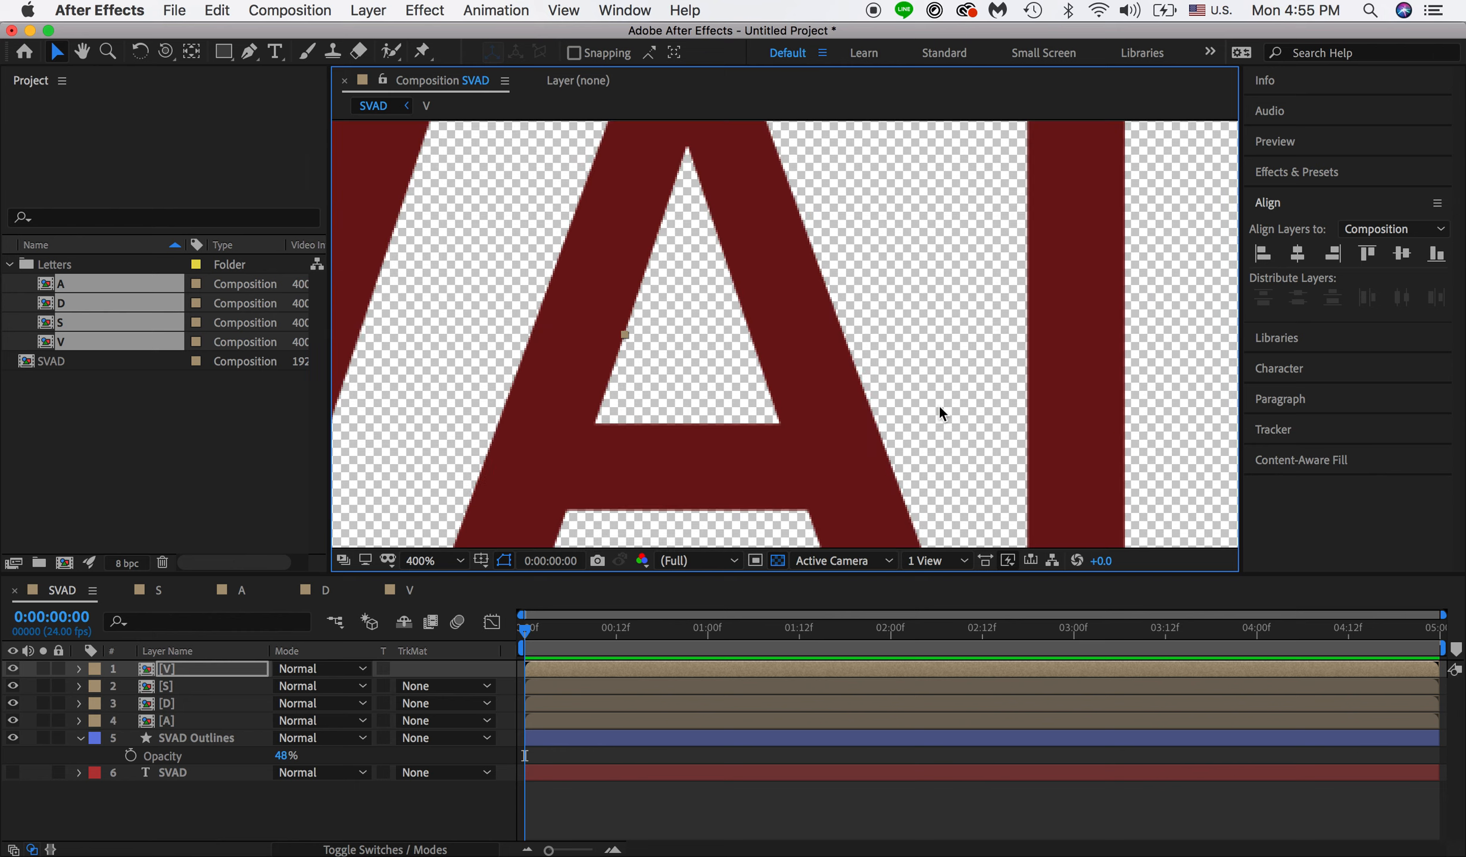
key("space")
left_click_drag(1031, 390, 949, 386)
key("period")
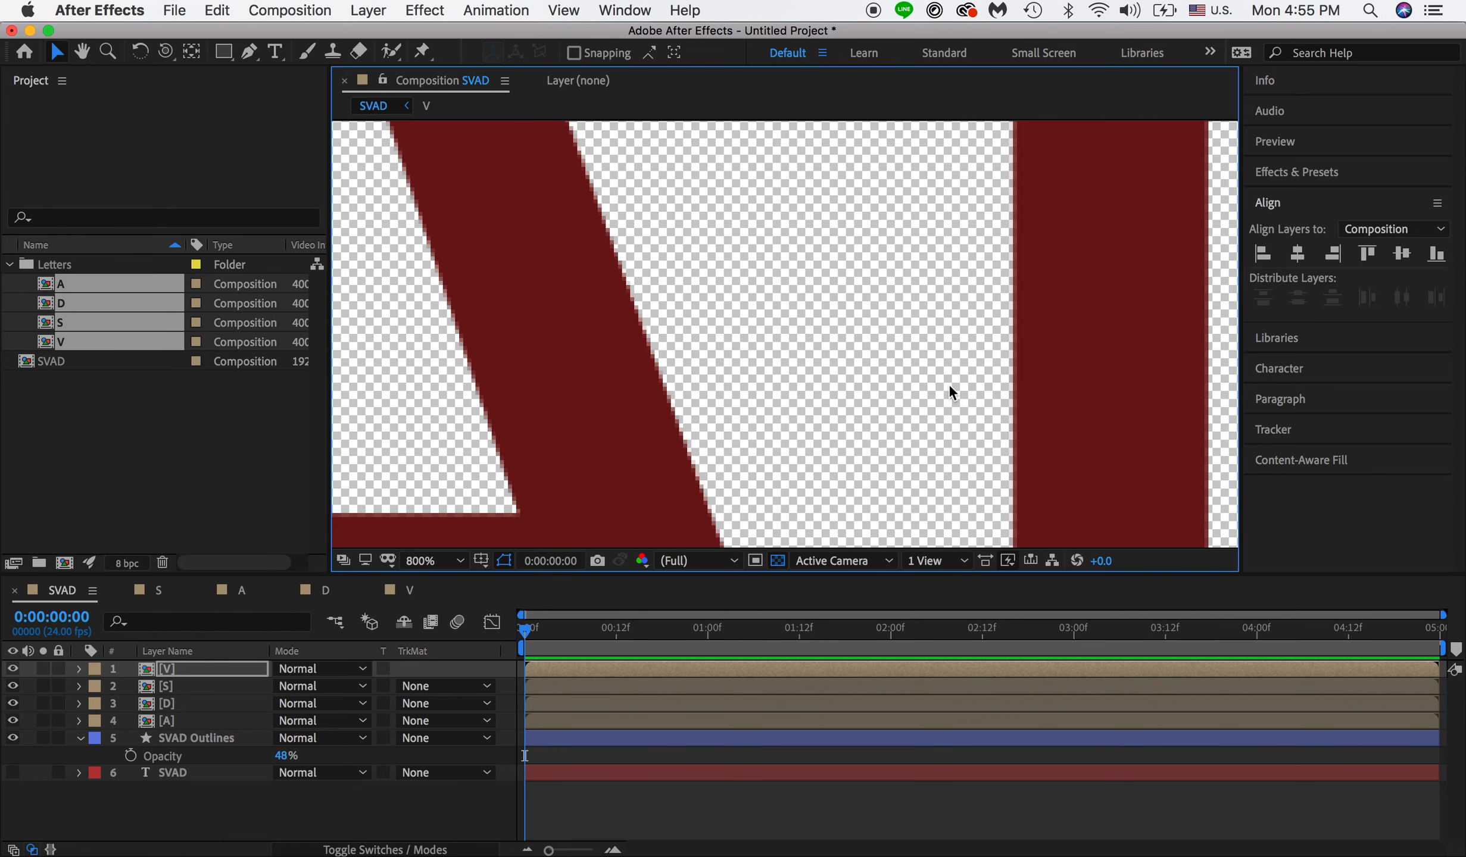
key("comma")
key("comma")
key("comma")
key("comma")
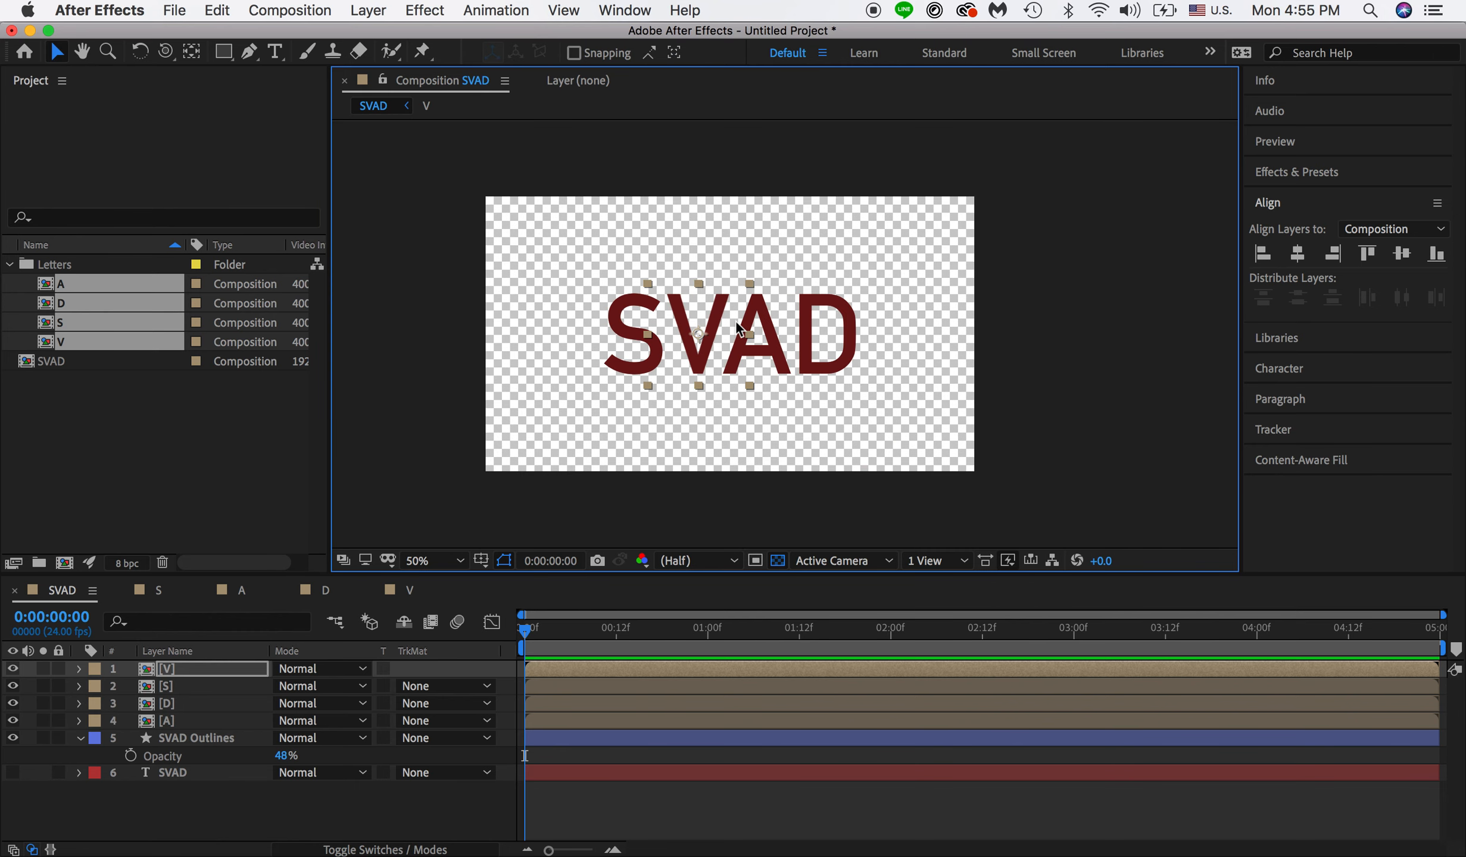
Step: Hide the SVAD Outlines layer so only the four letter composition layers show
left_click(174, 708)
left_click(187, 688)
left_click(189, 675)
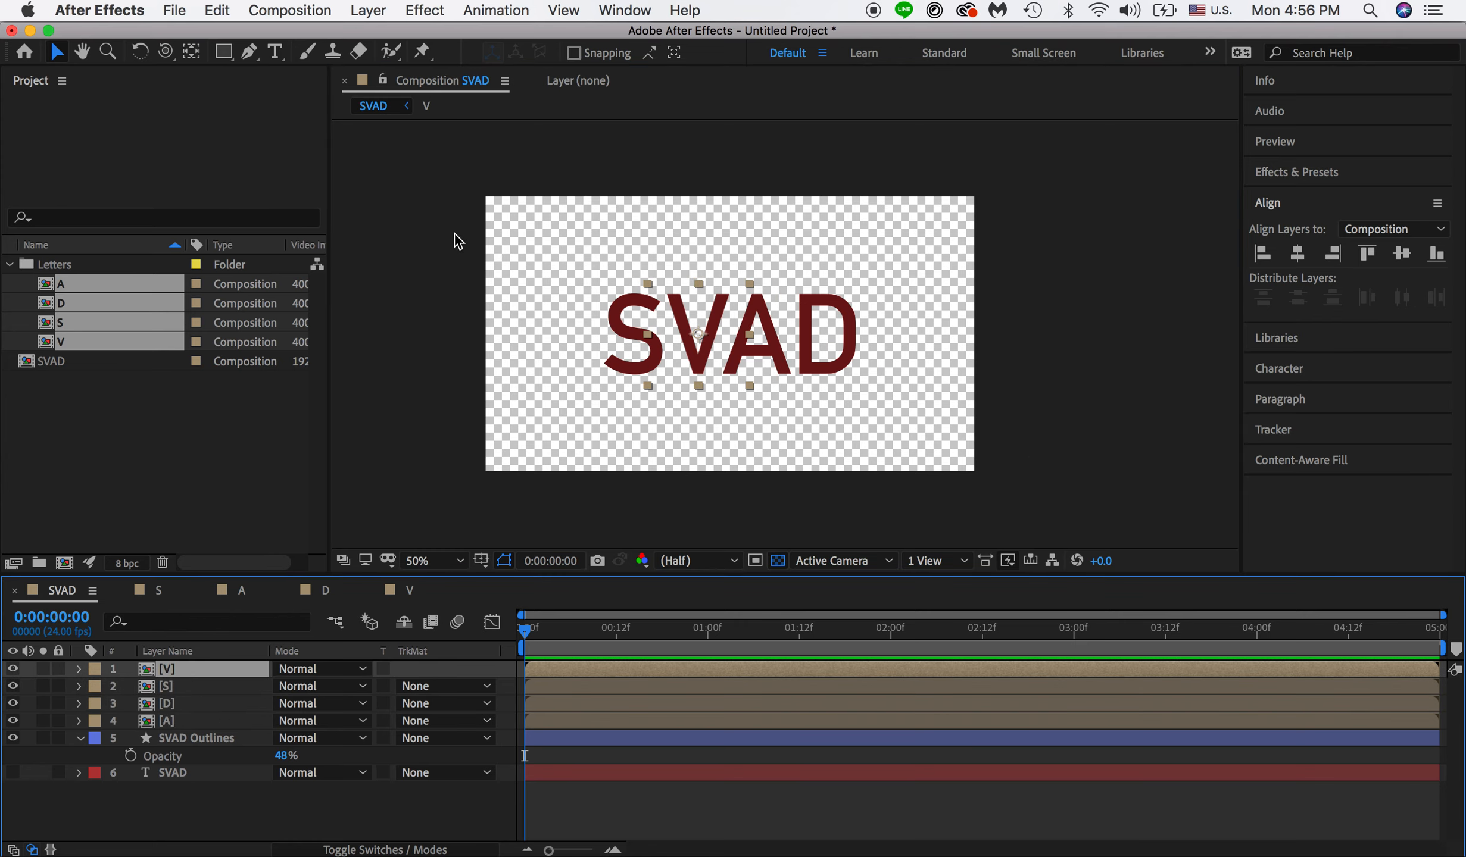
left_click(12, 738)
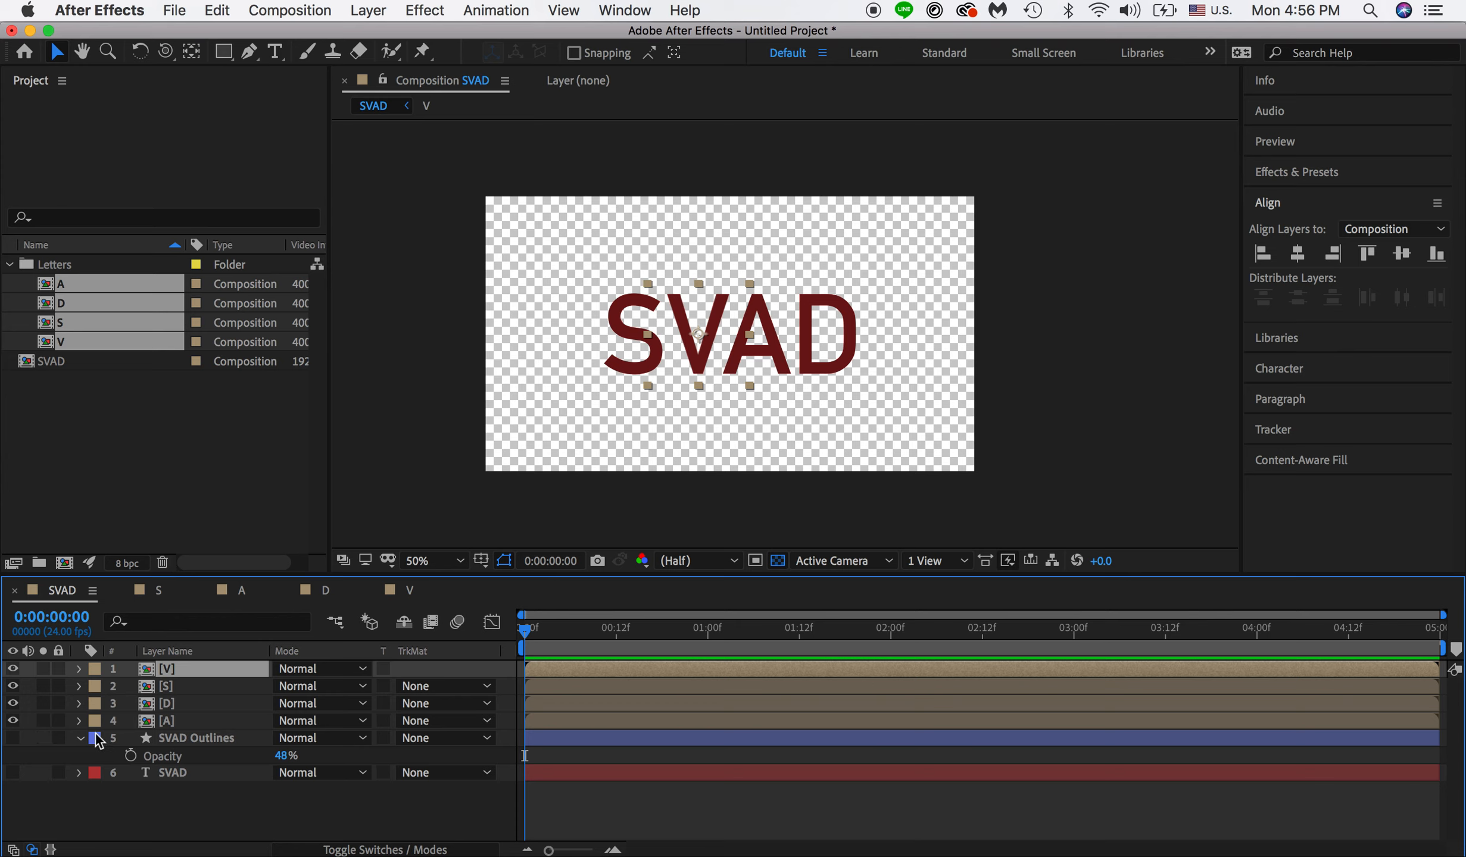
Step: Add a white 1920 × 1080 px solid layer directly above SVAD Outlines, behind the letter composition layers
left_click(209, 744)
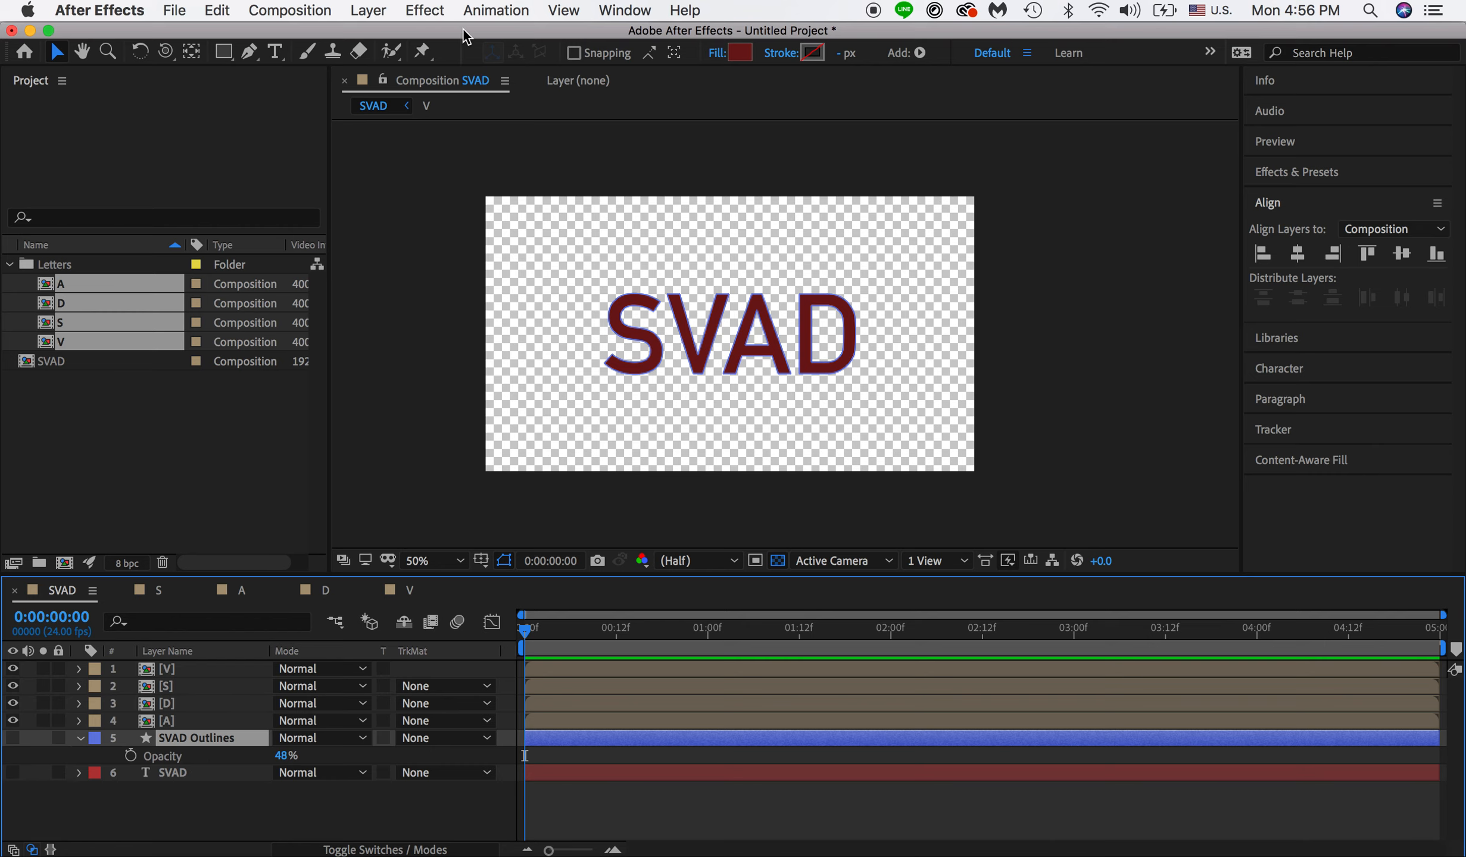
left_click(328, 9)
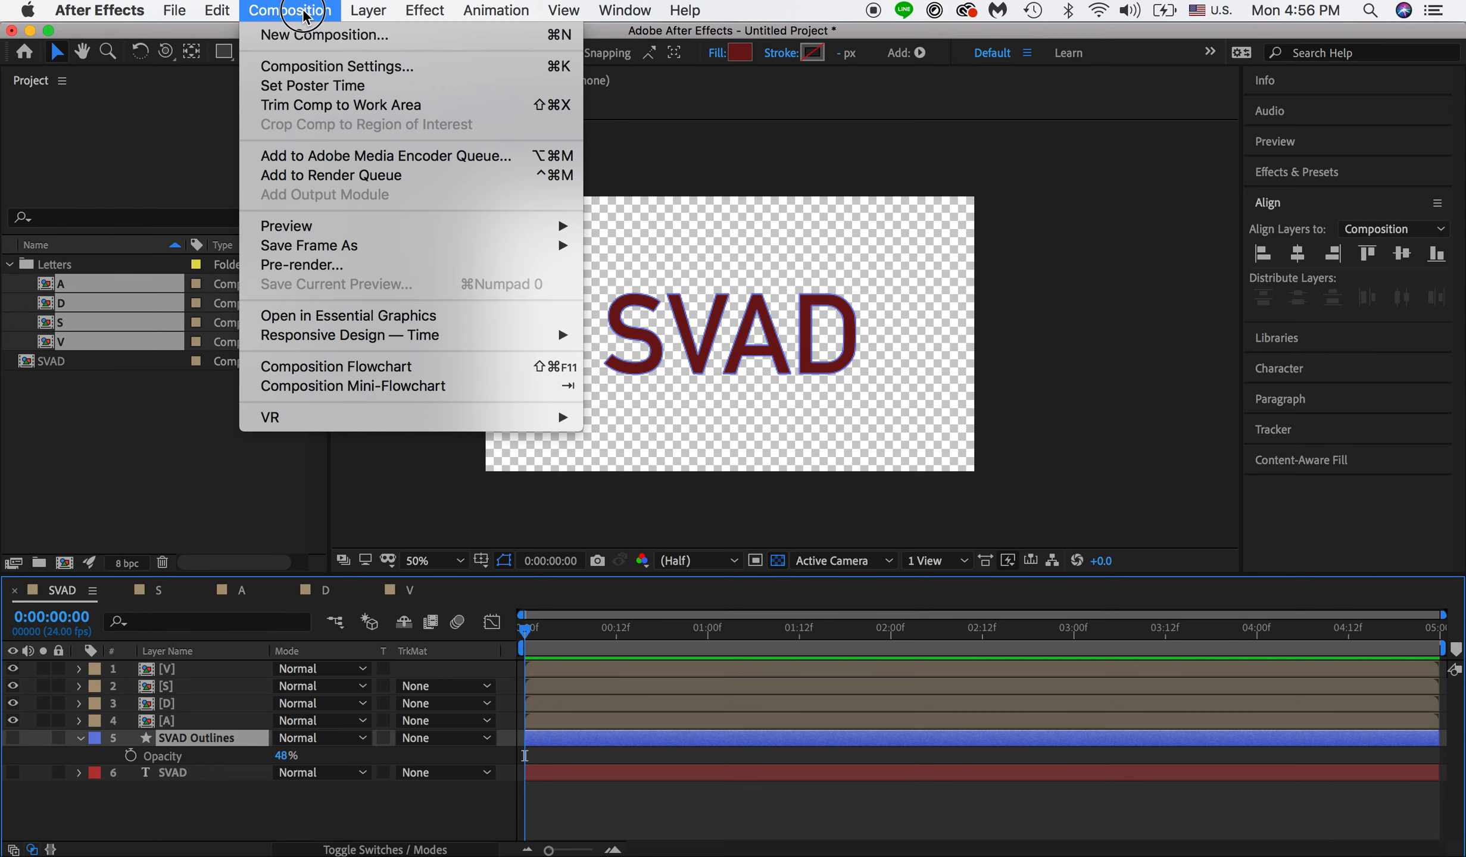
mouse_move(360, 18)
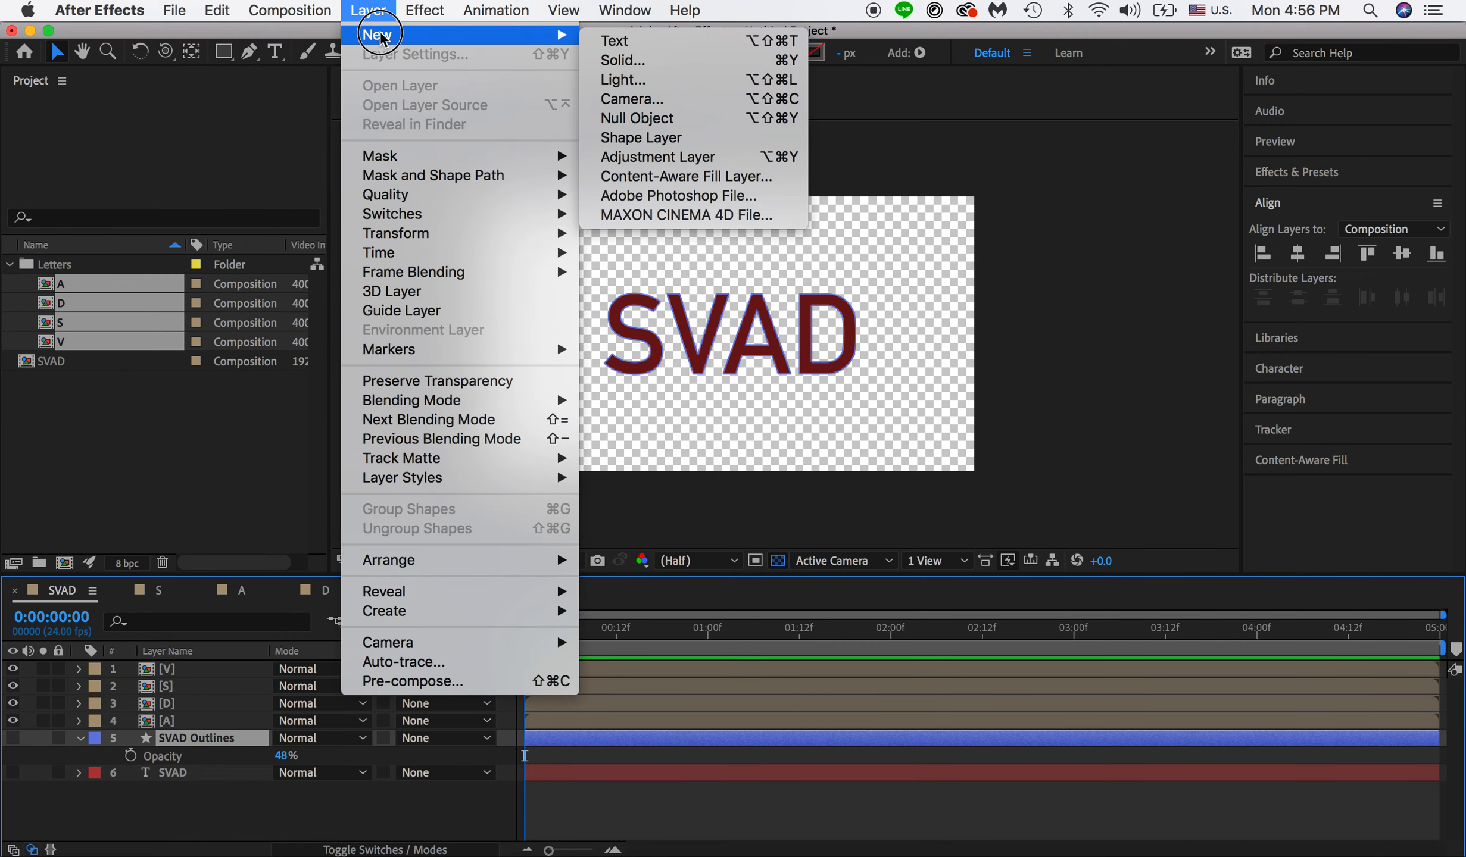
left_click(684, 67)
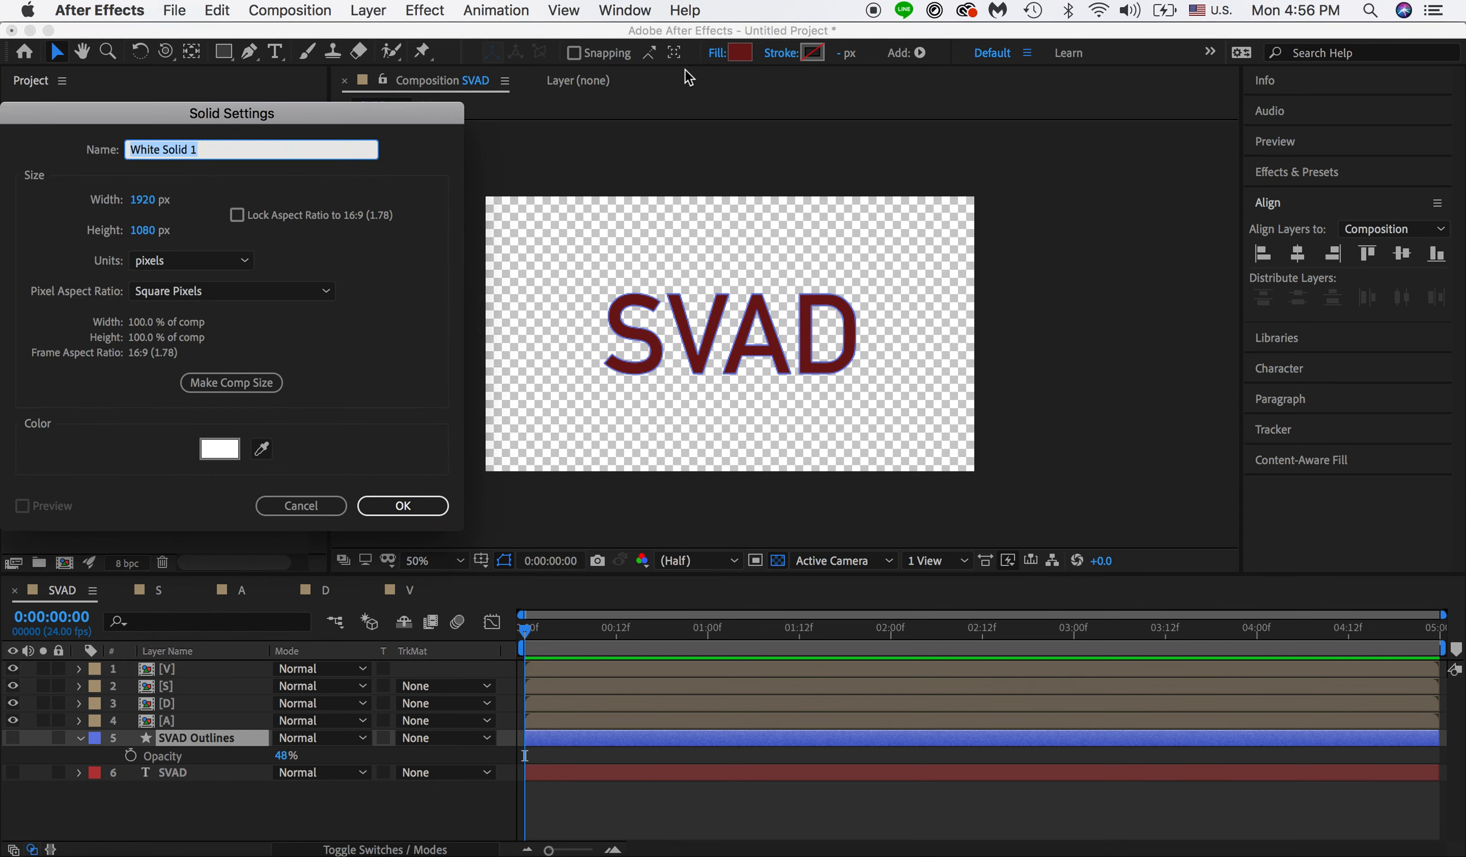
left_click(424, 512)
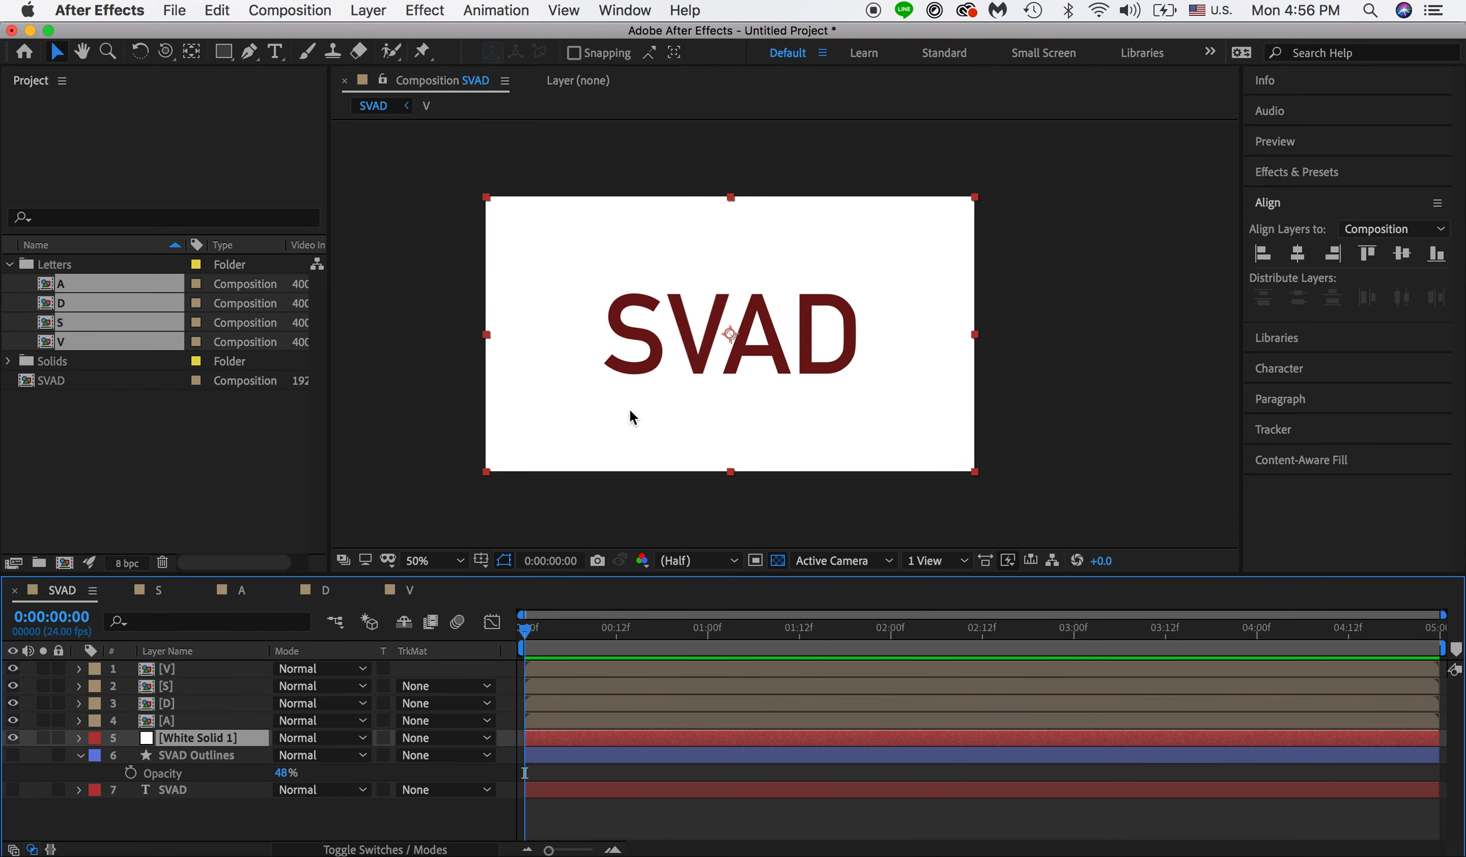
left_click(1087, 321)
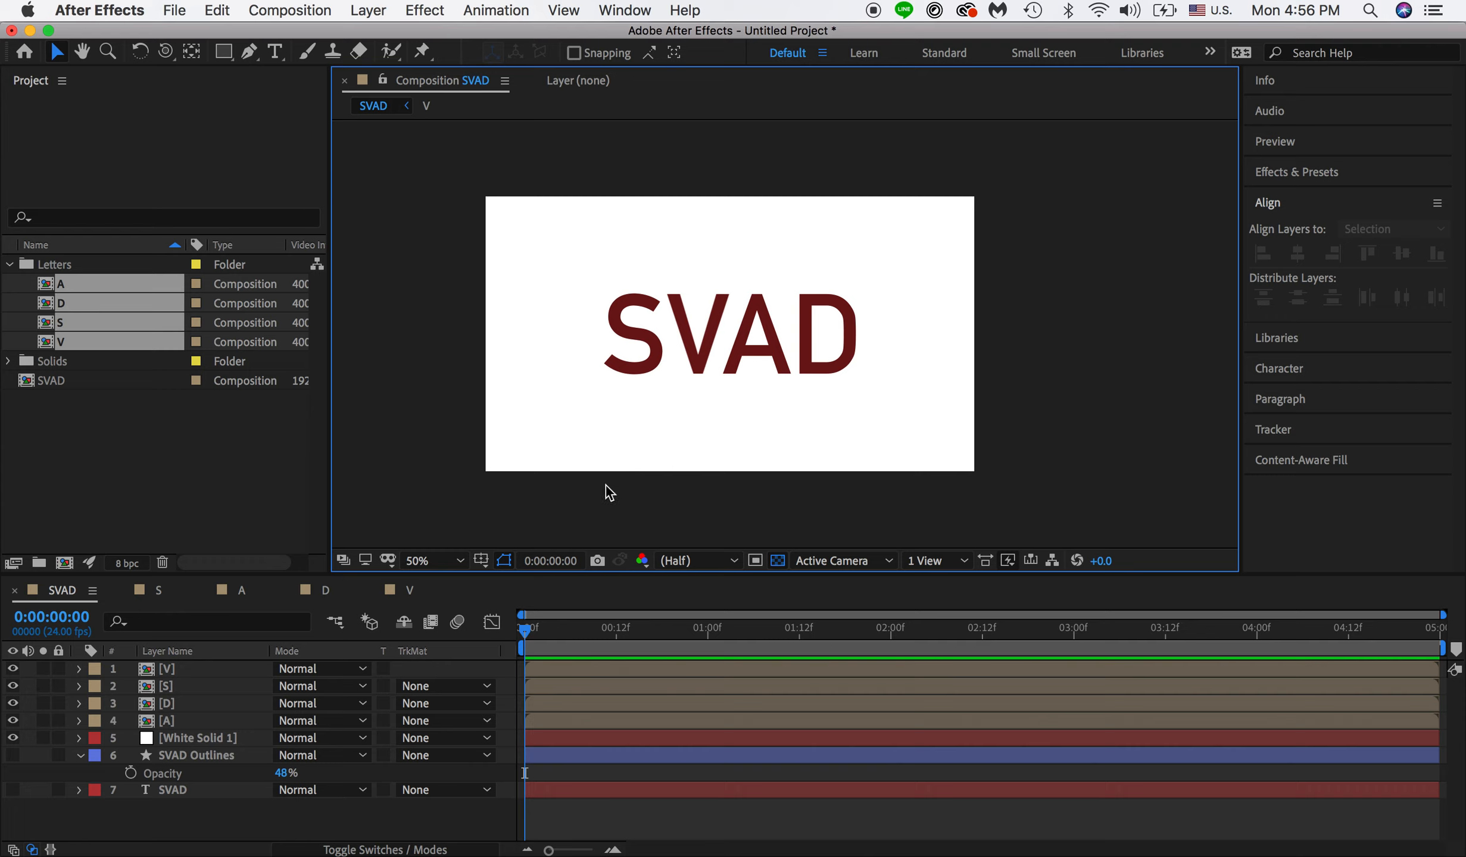
Step: Open the S composition from the Letters folder and show its transparency grid
left_click(88, 350)
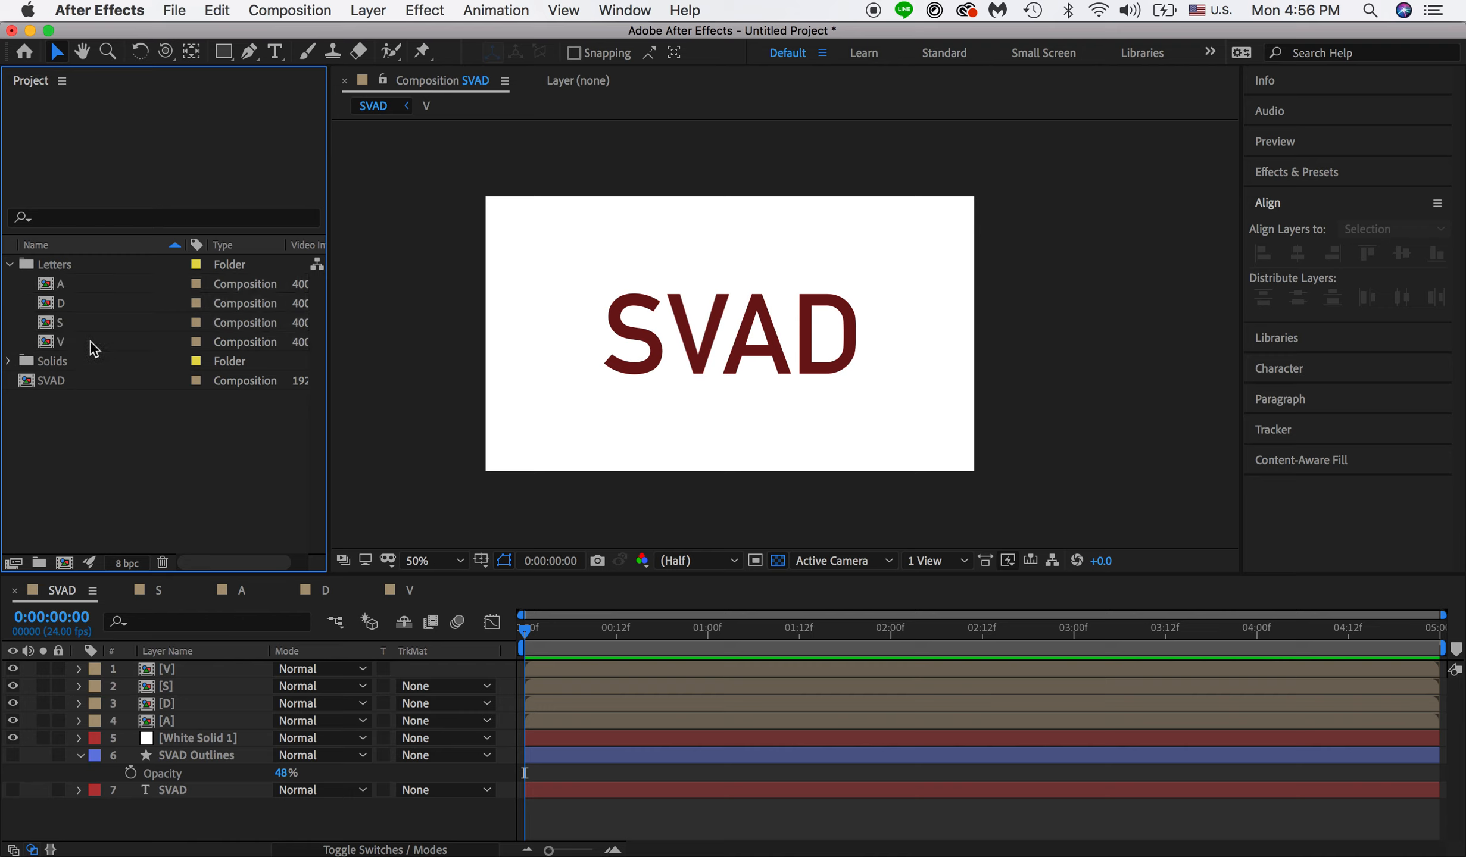
double_click(66, 322)
left_click(728, 428)
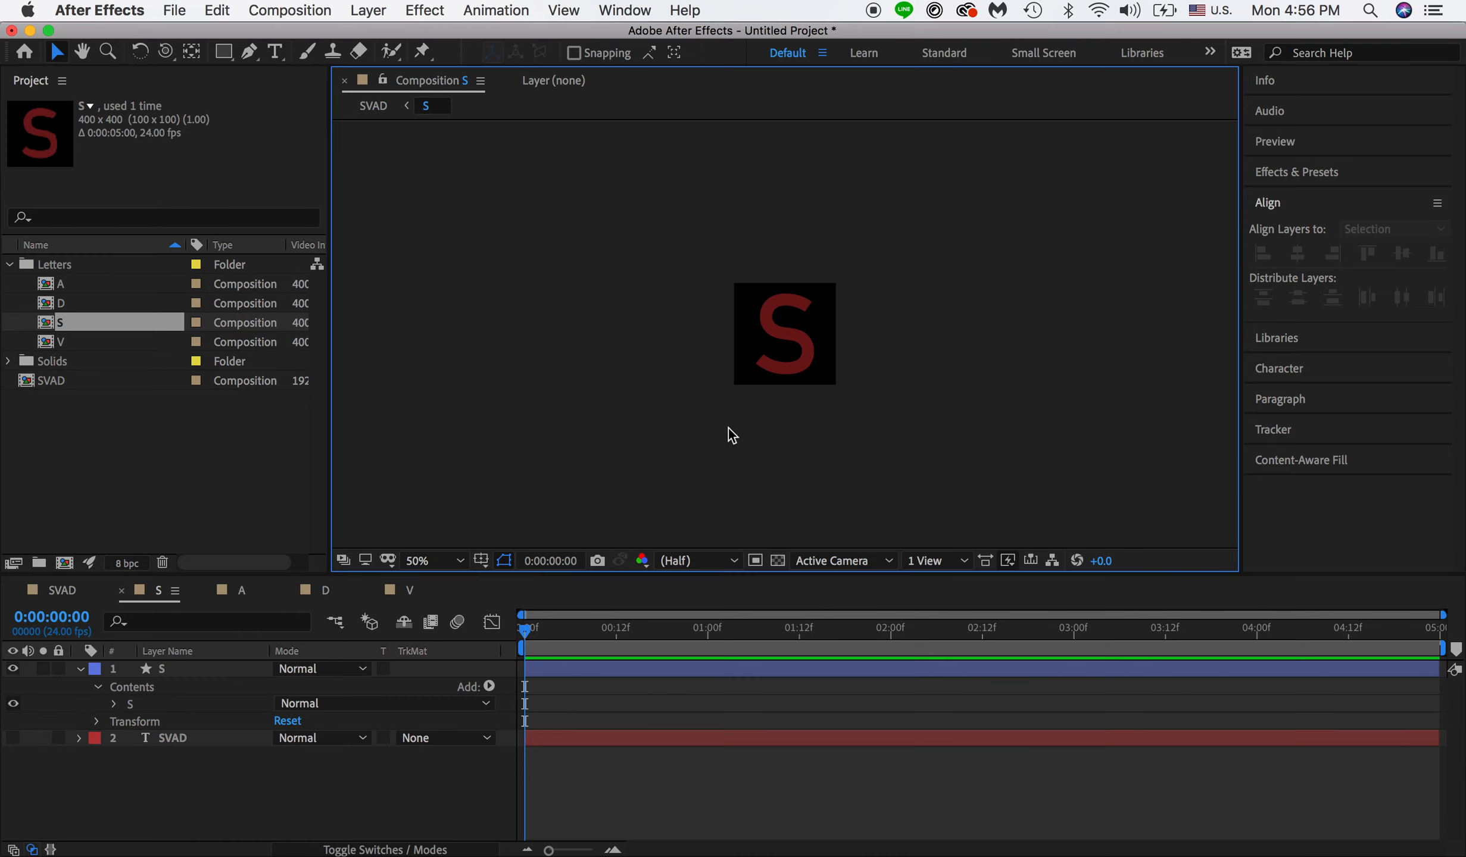
key("slash")
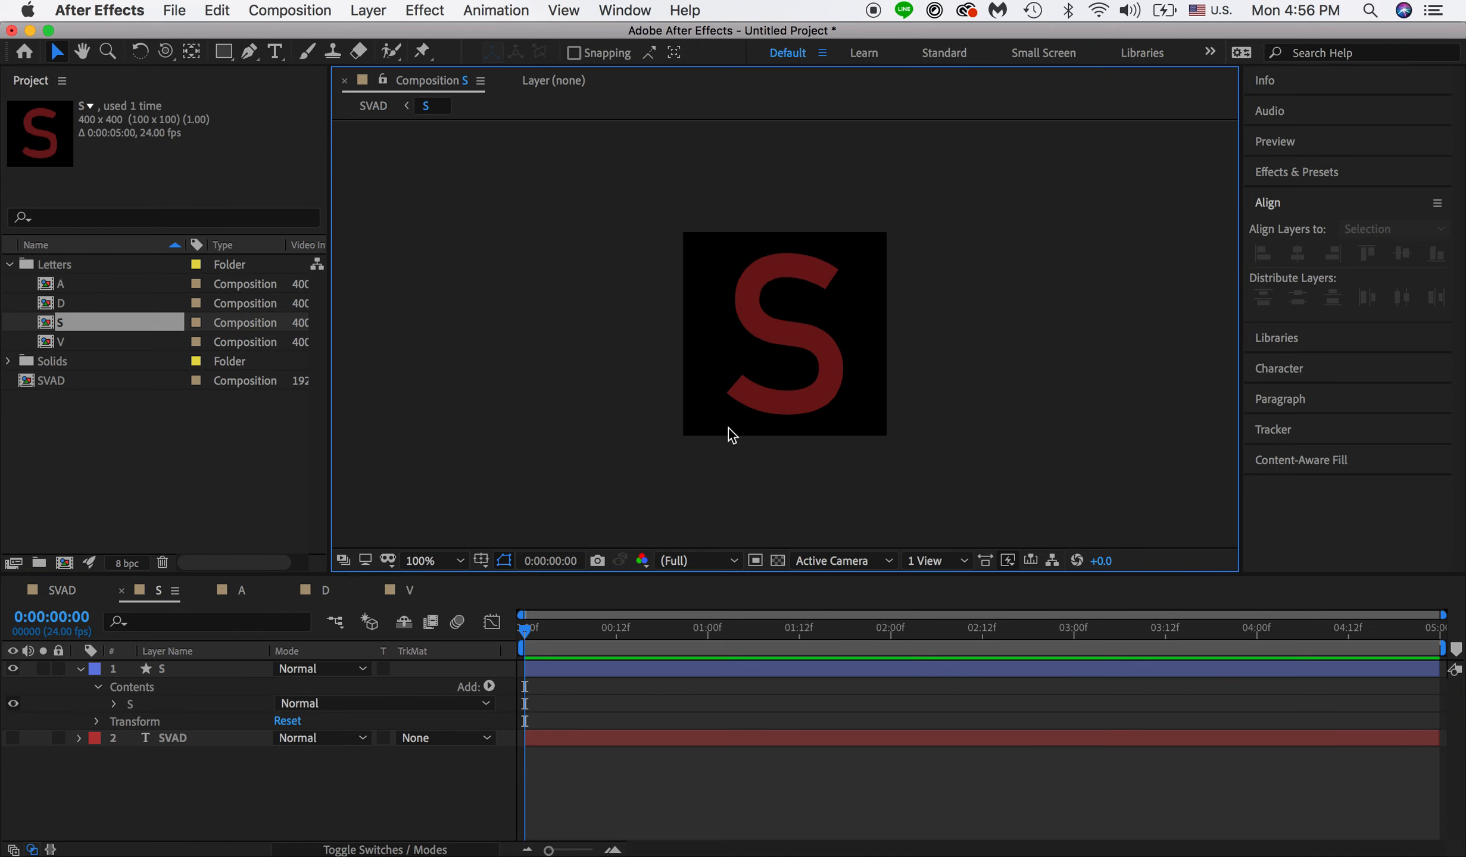
left_click(777, 561)
left_click(782, 561)
left_click(783, 560)
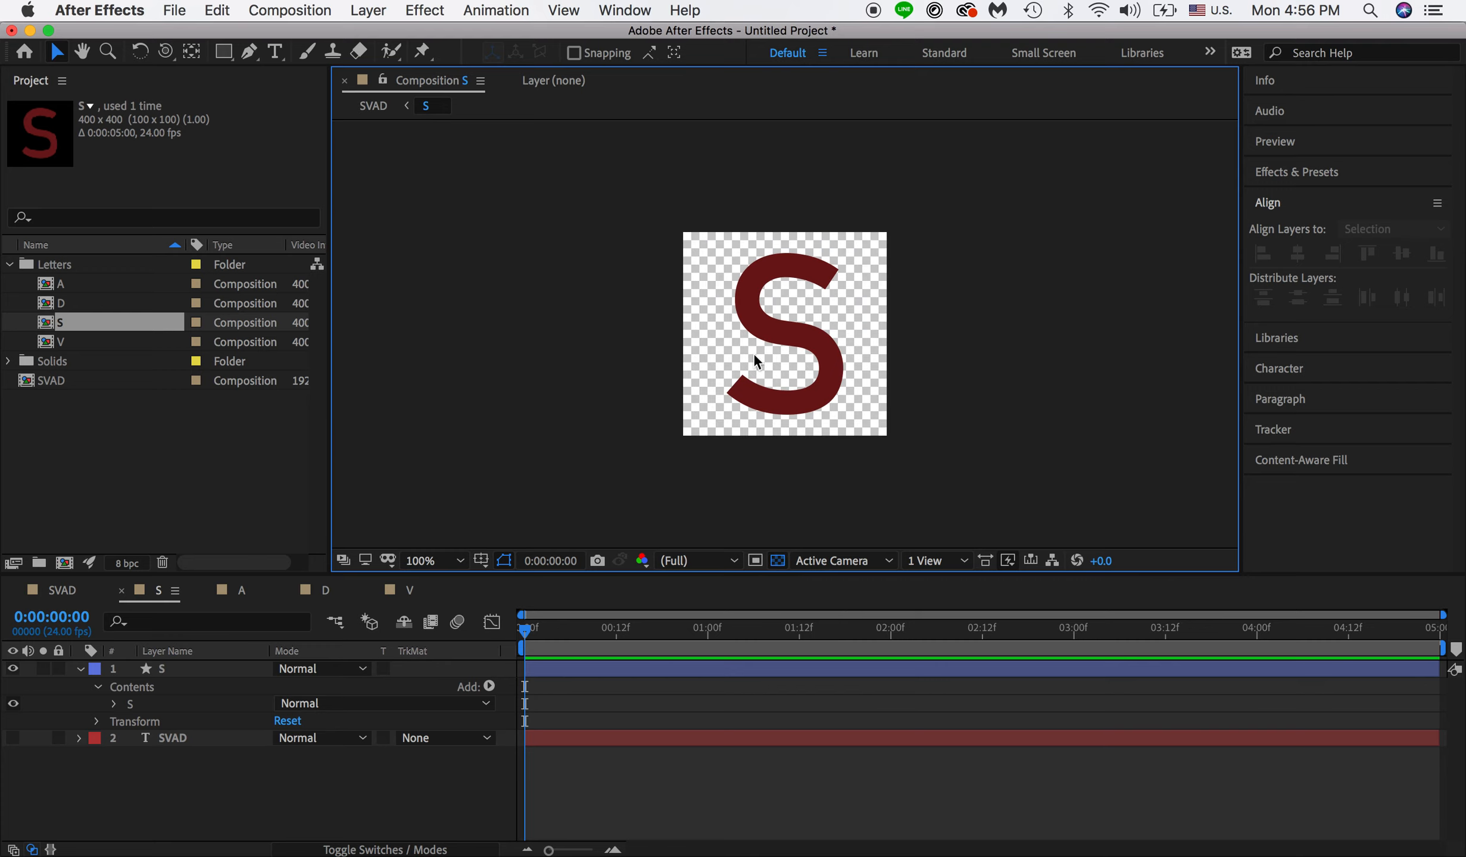
key("period")
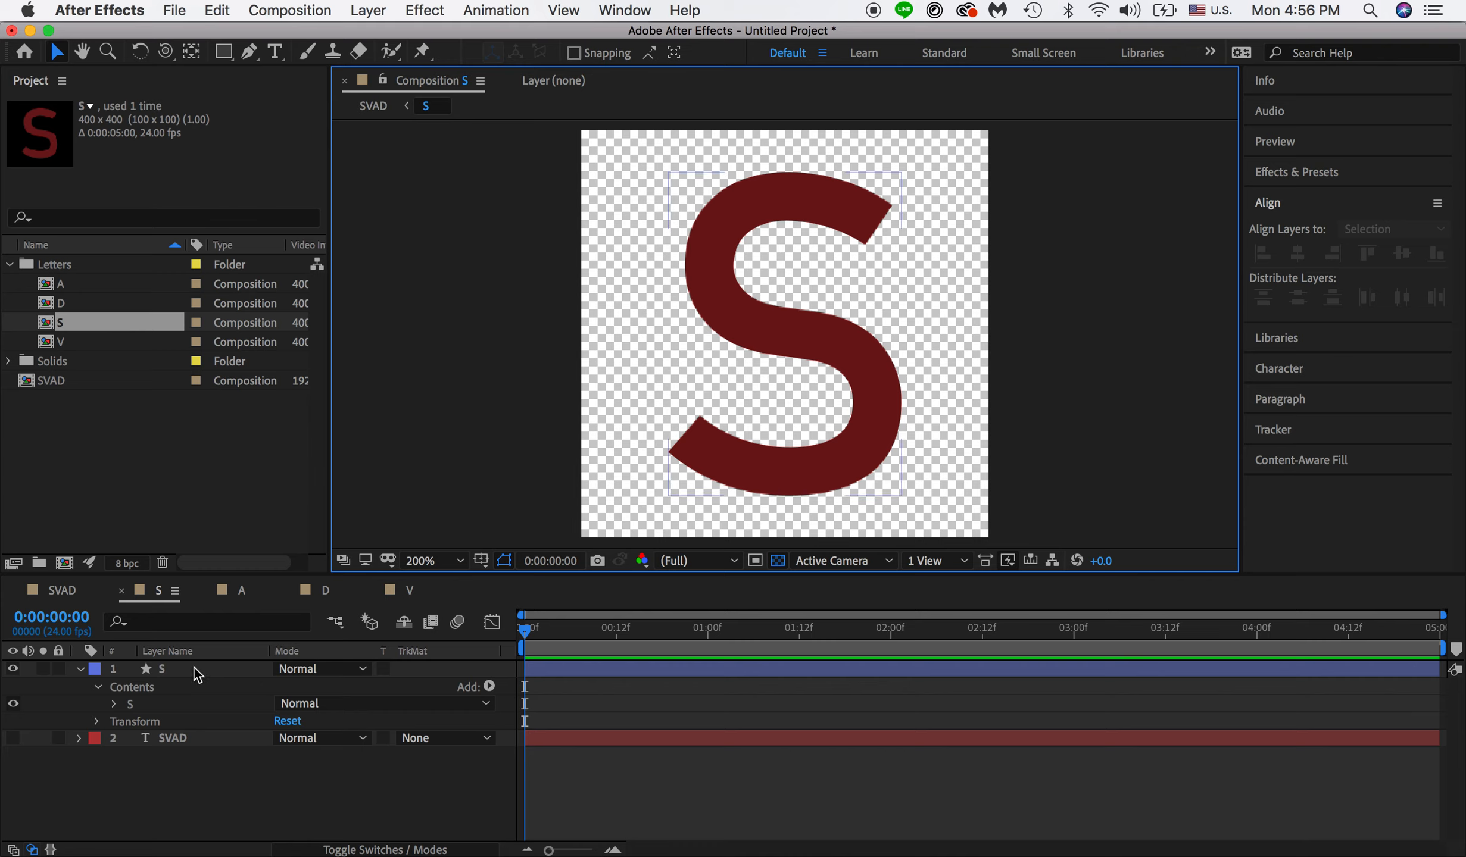
Step: Set up the Pen tool with no fill and a solid yellow stroke, colour F0DB39
left_click(250, 53)
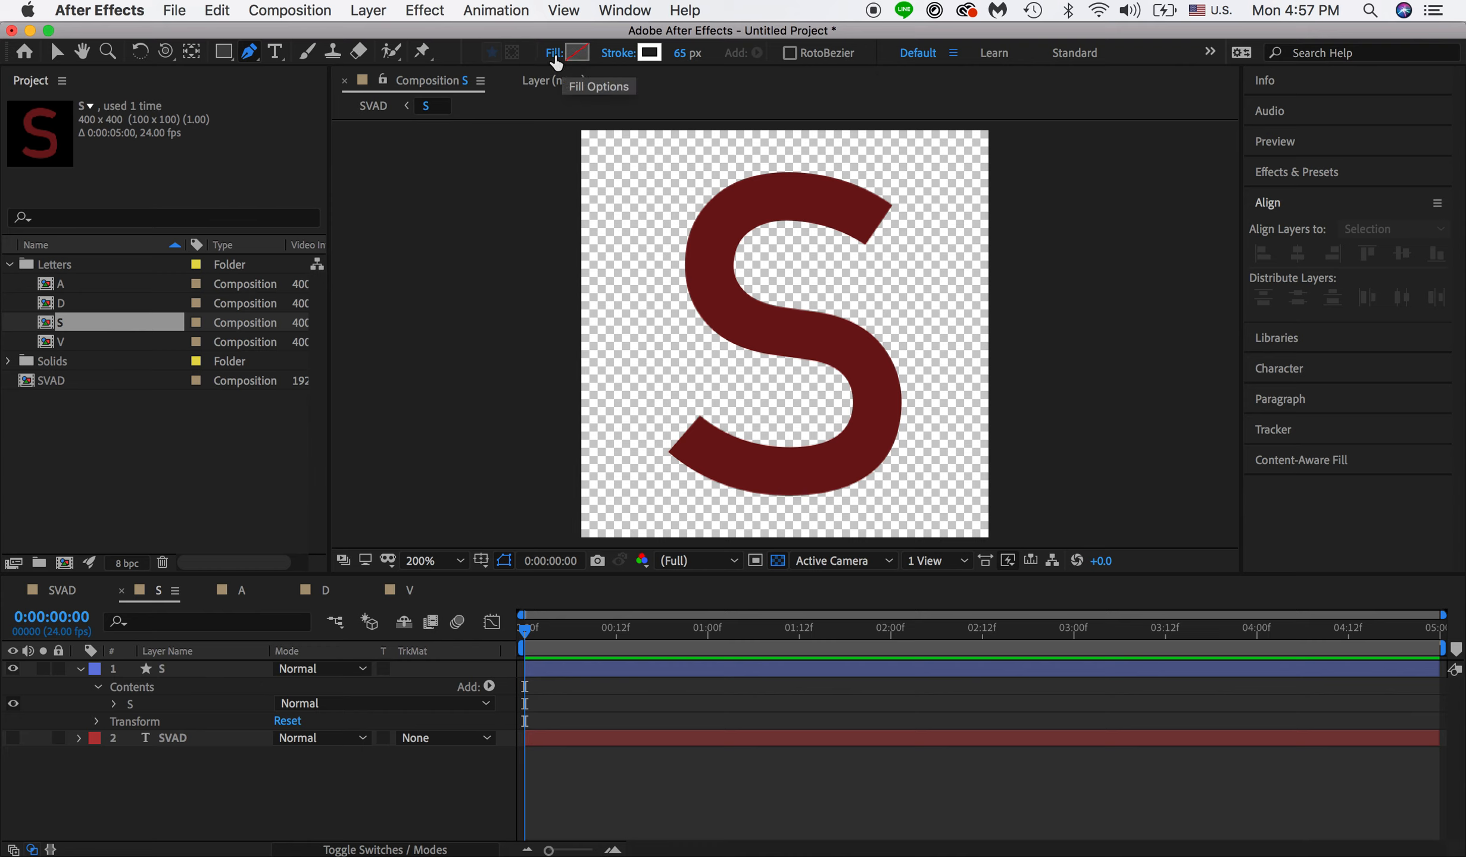
left_click(554, 55)
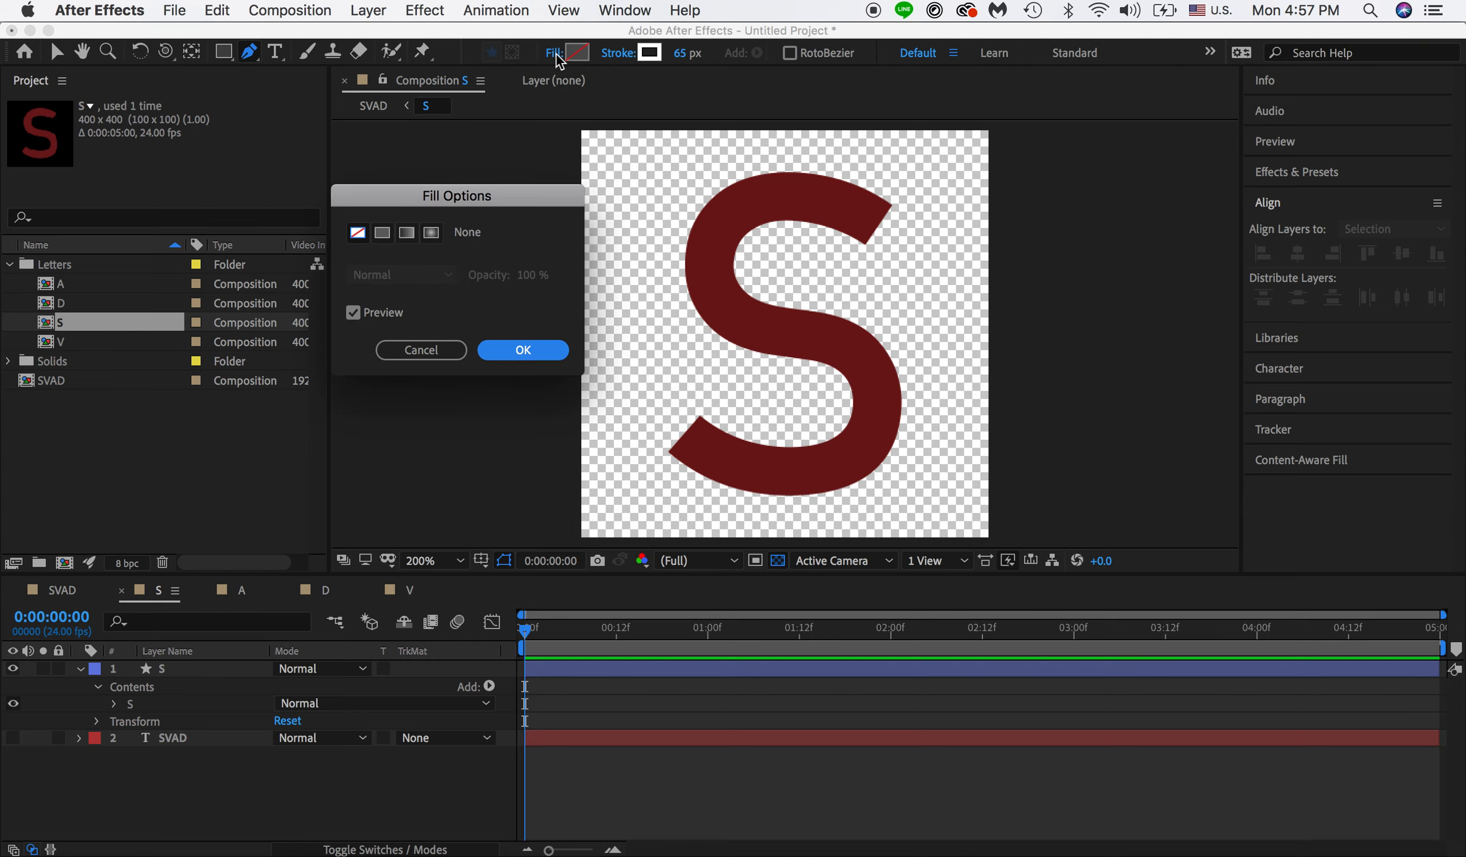
left_click(523, 350)
left_click(622, 56)
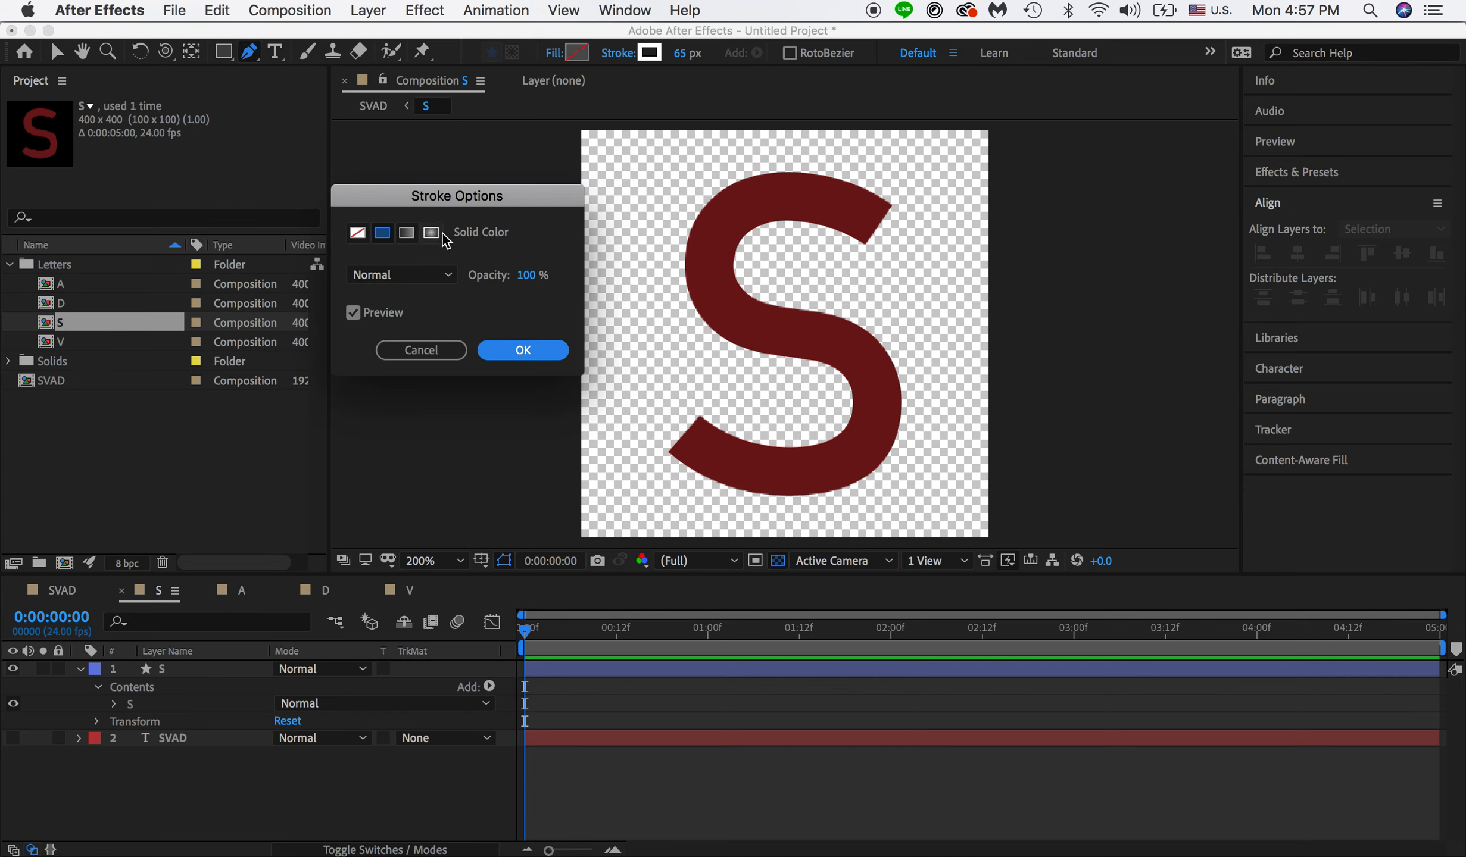
left_click(518, 351)
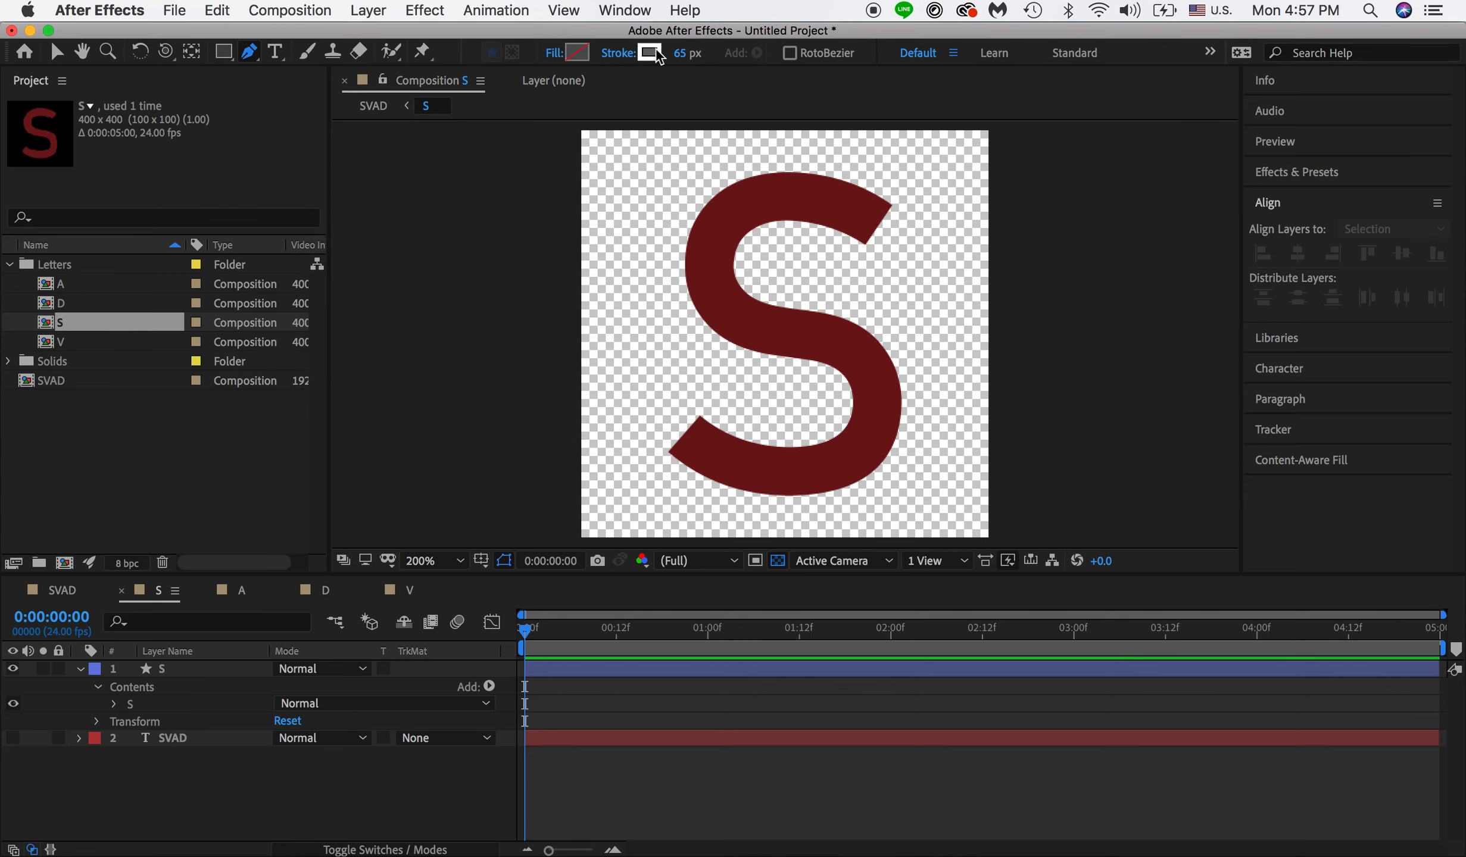
left_click(650, 52)
left_click(478, 354)
left_click(443, 134)
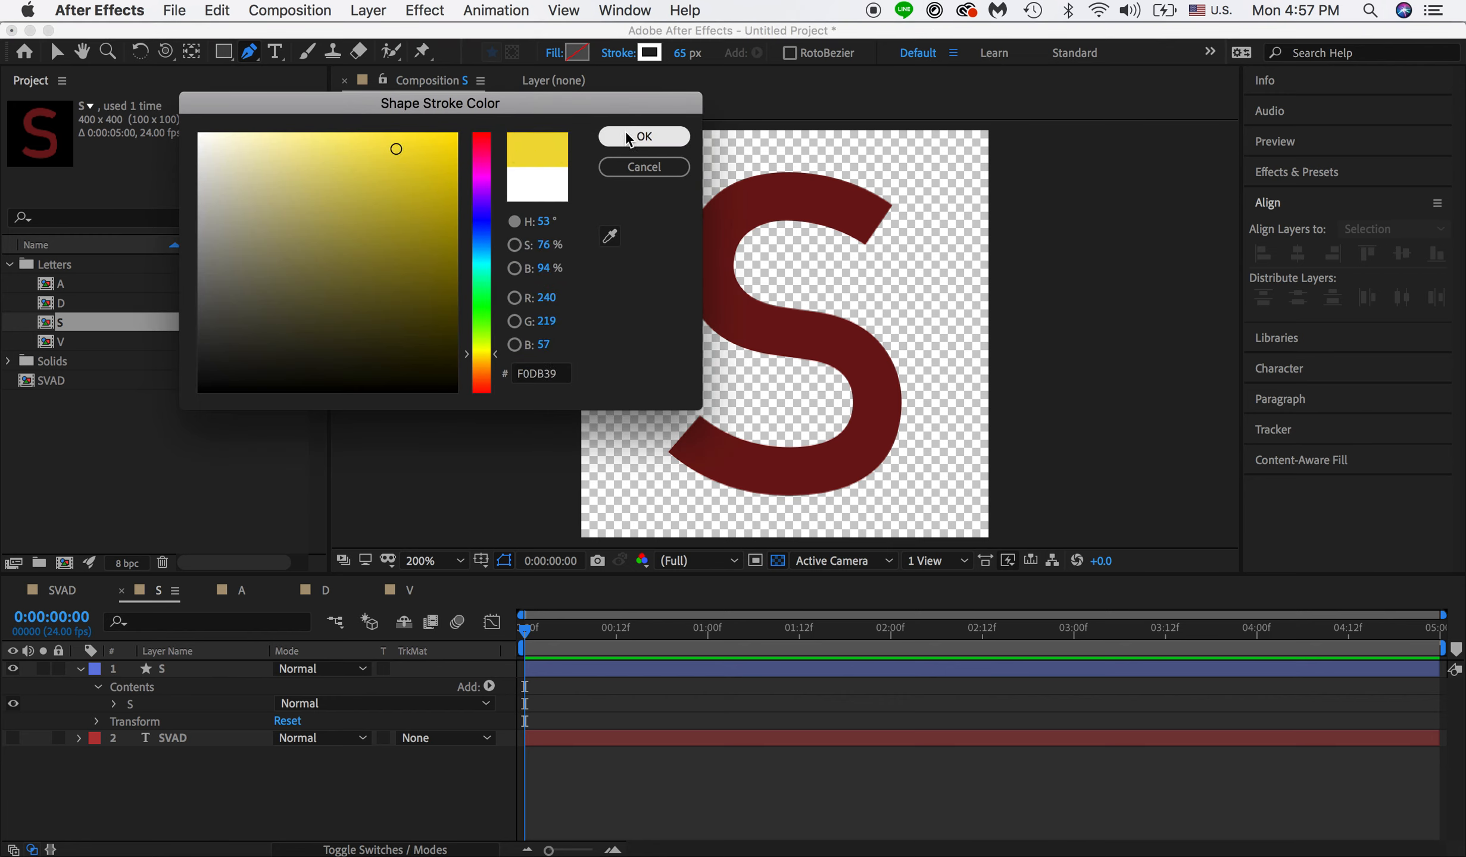
left_click(644, 136)
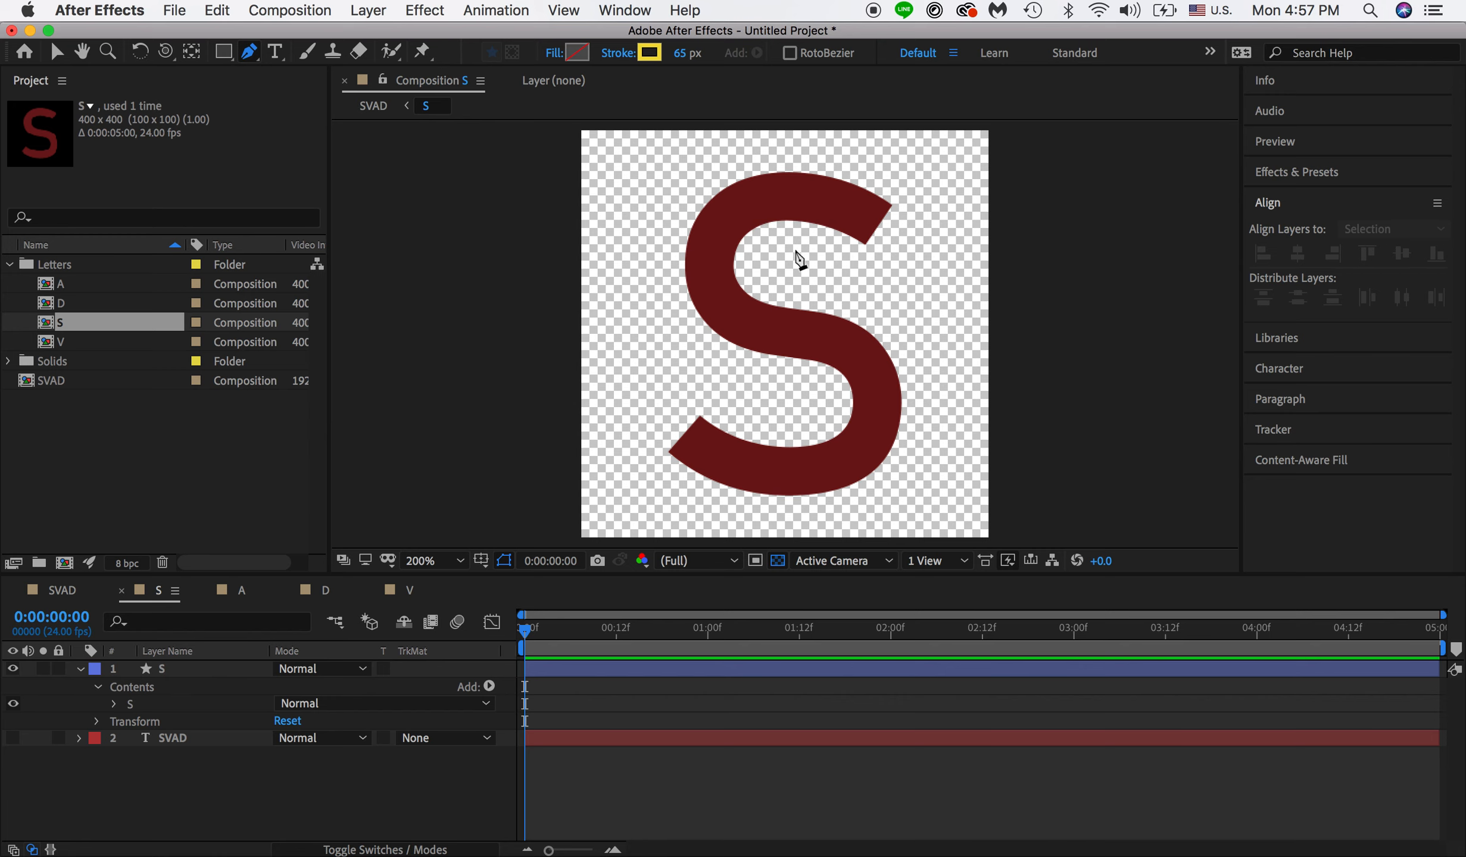
Step: Draw a curved Pen path on a new shape layer from the S's upper-right end around its upper bowl to the middle
key("period")
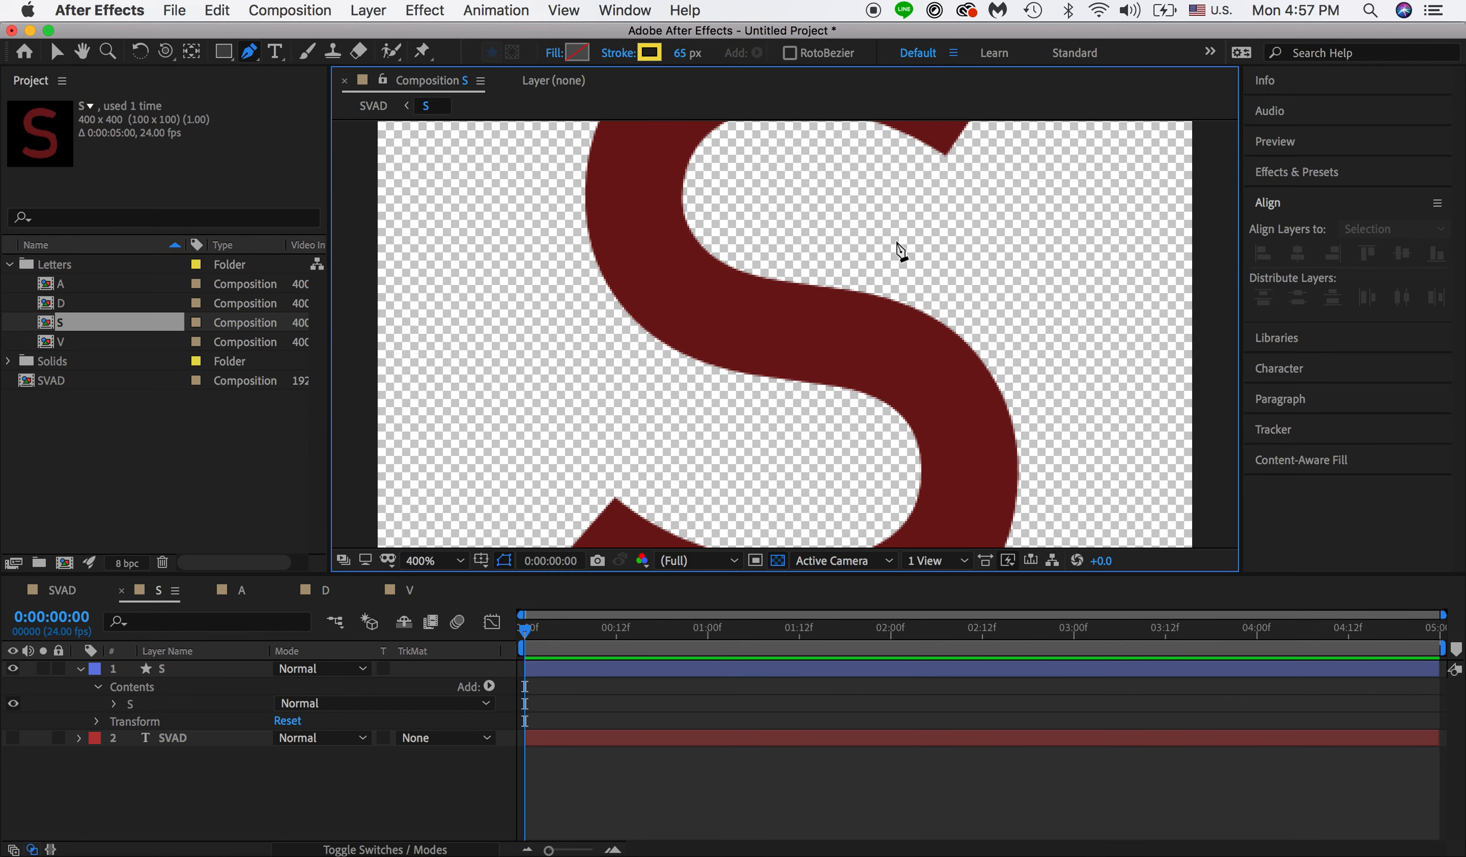
left_click_drag(956, 223, 940, 342)
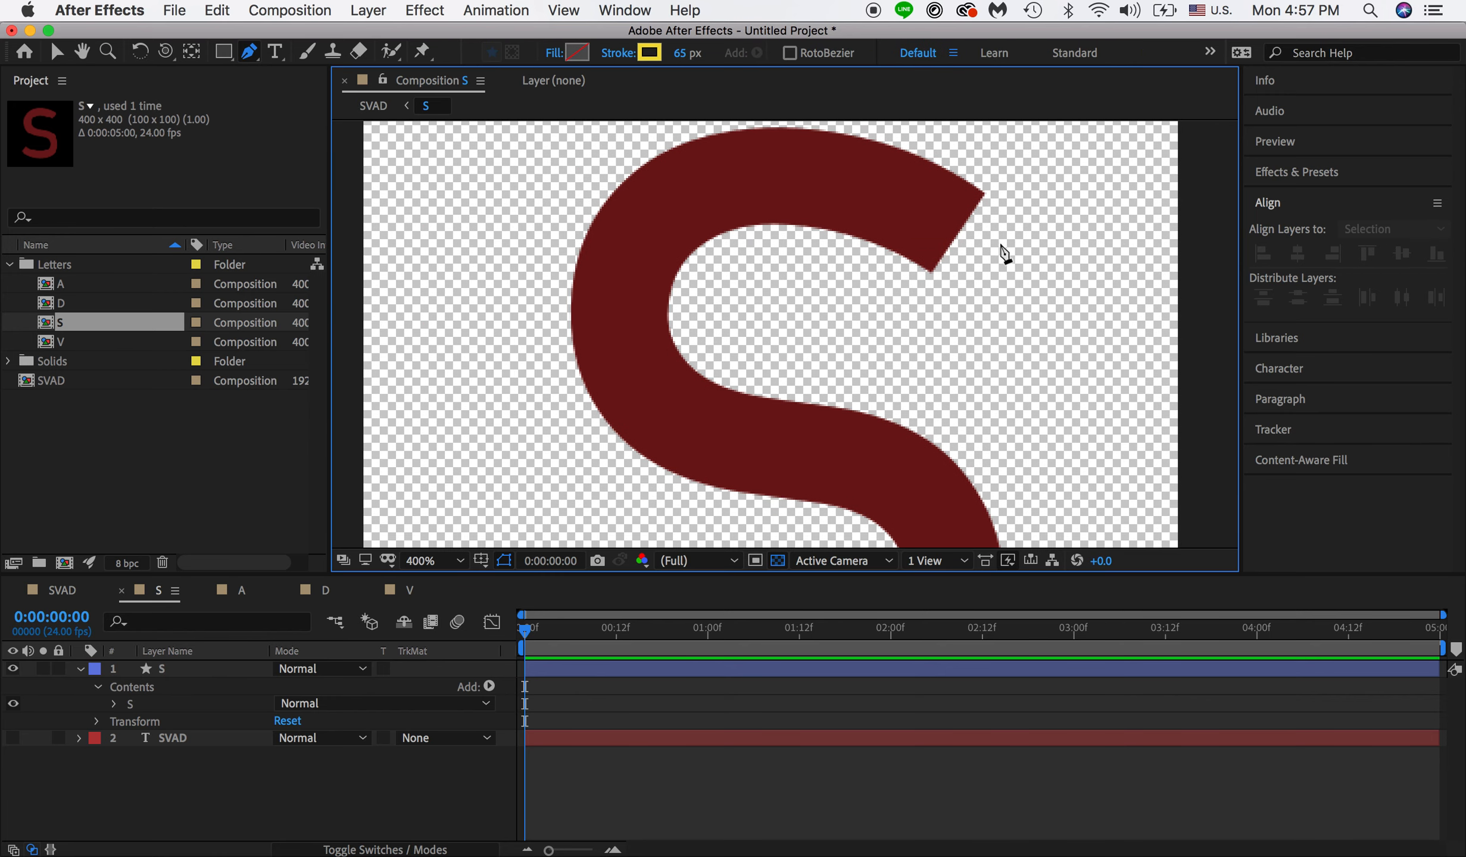
left_click(1012, 272)
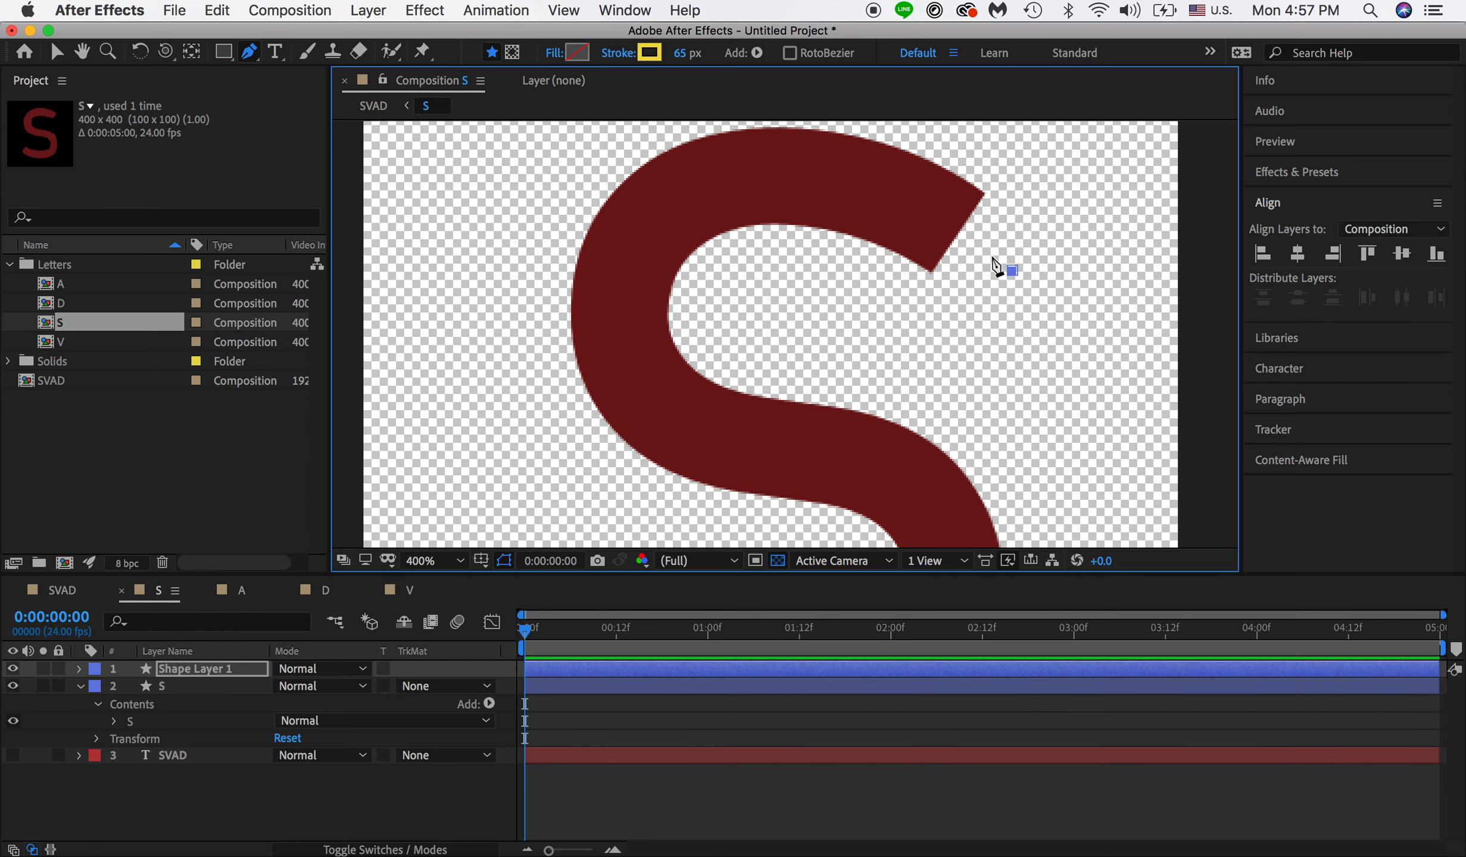
left_click_drag(777, 168, 705, 181)
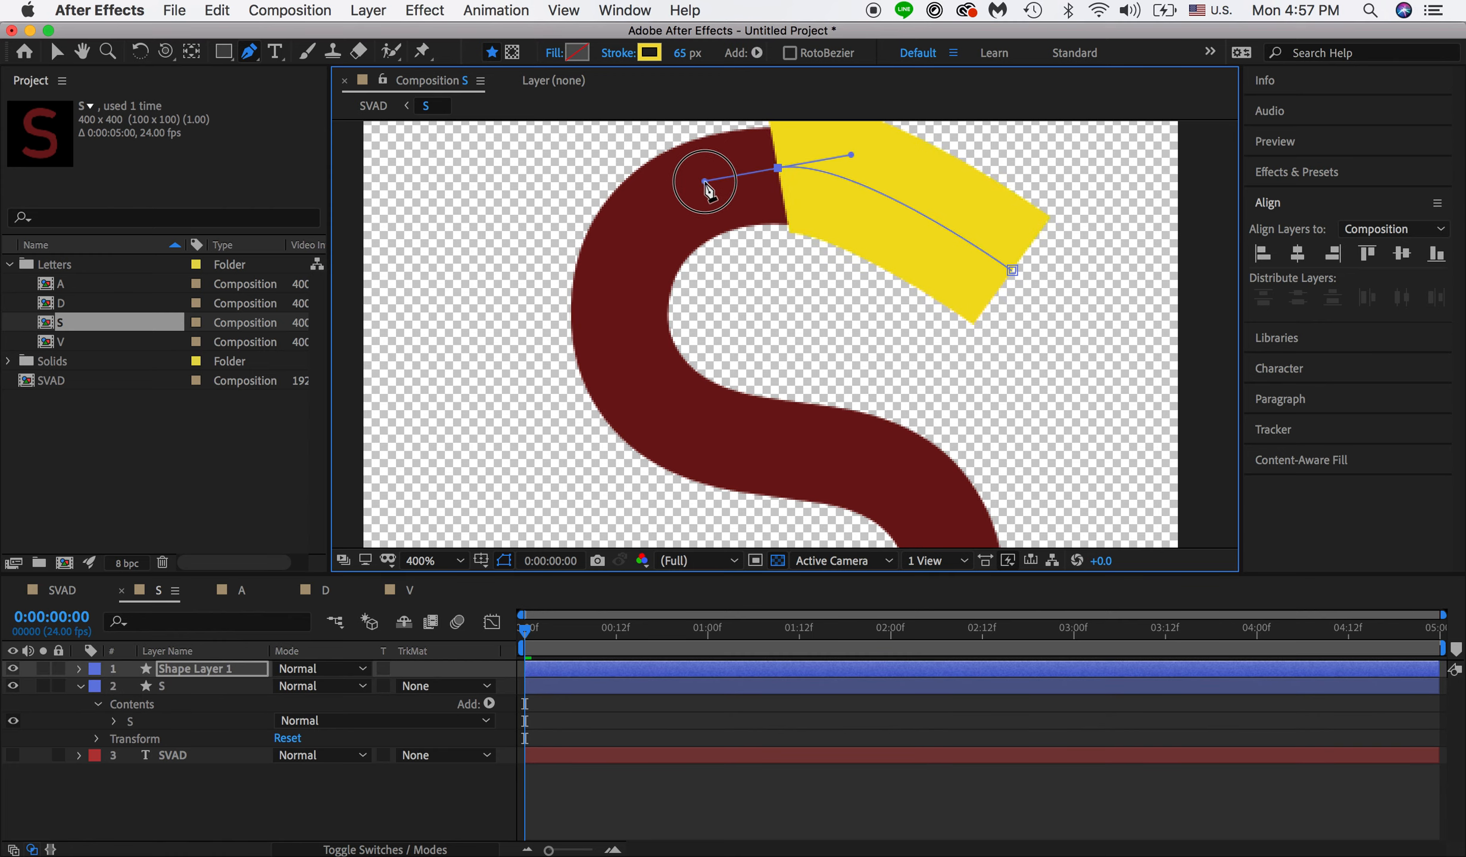
mouse_move(647, 387)
left_mouse_down()
mouse_move(723, 470)
mouse_move(712, 504)
left_mouse_up()
key("Up")
key("Up")
key("Up")
left_click_drag(847, 479, 862, 479)
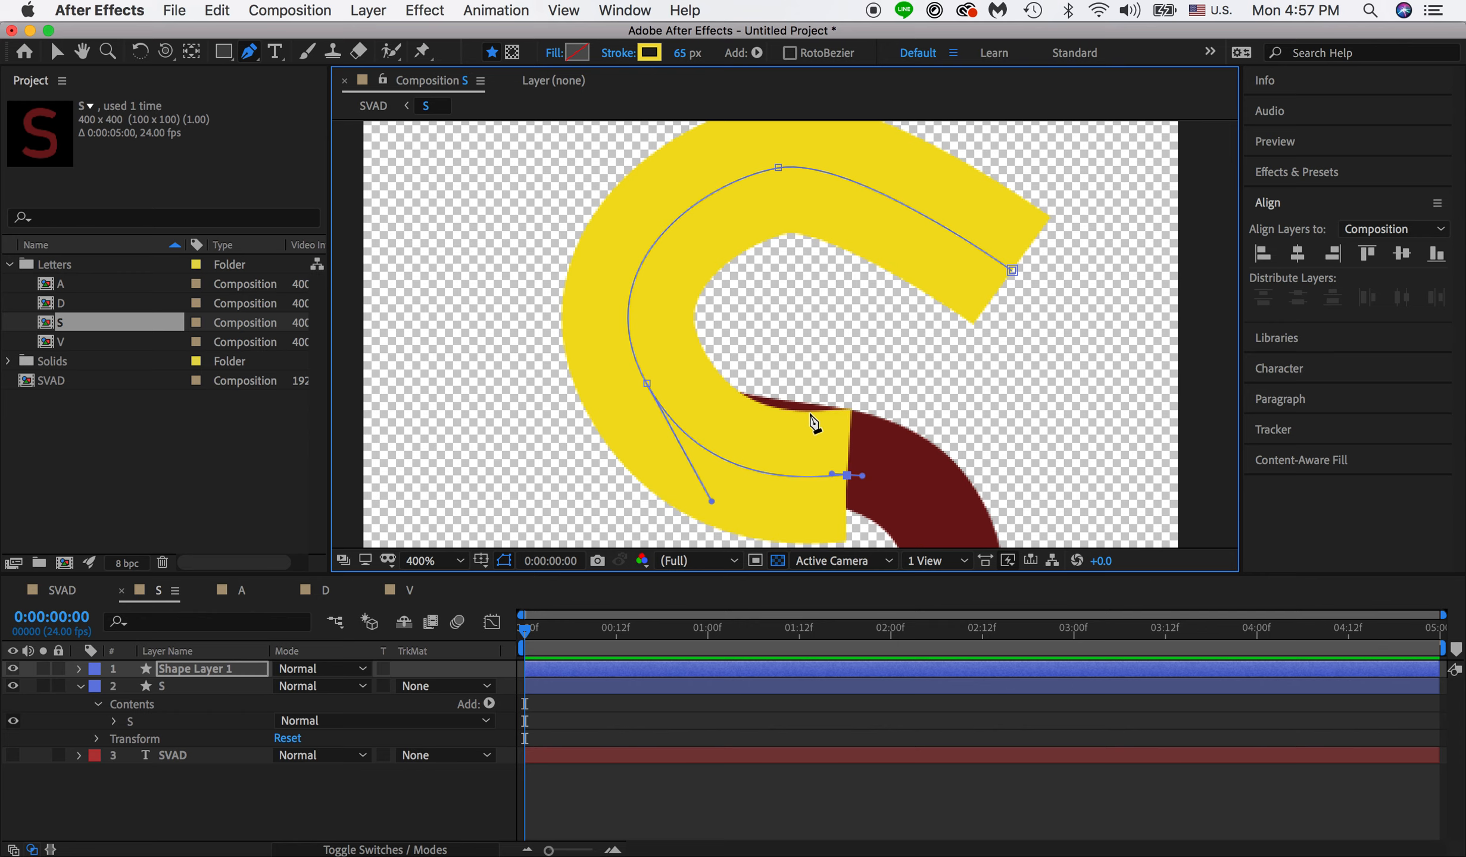
left_click(854, 473)
left_click_drag(853, 472, 879, 462)
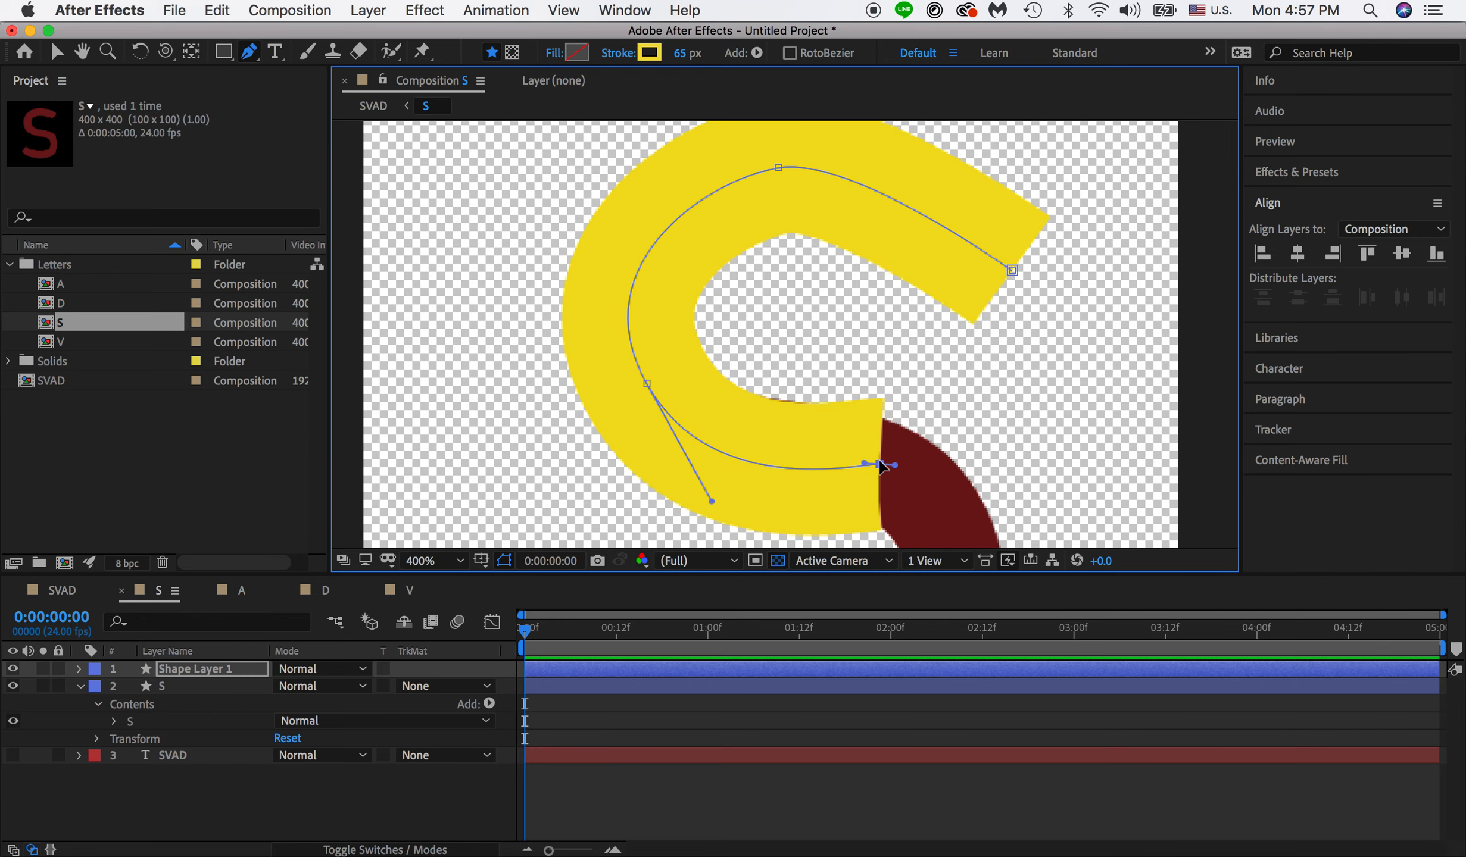
Step: Continue the Pen path around the lower bowl of the S to just past its lower-left end
key("comma")
key("comma")
left_click(831, 405)
mouse_move(834, 428)
left_mouse_down()
mouse_move(762, 437)
mouse_move(719, 406)
left_mouse_up()
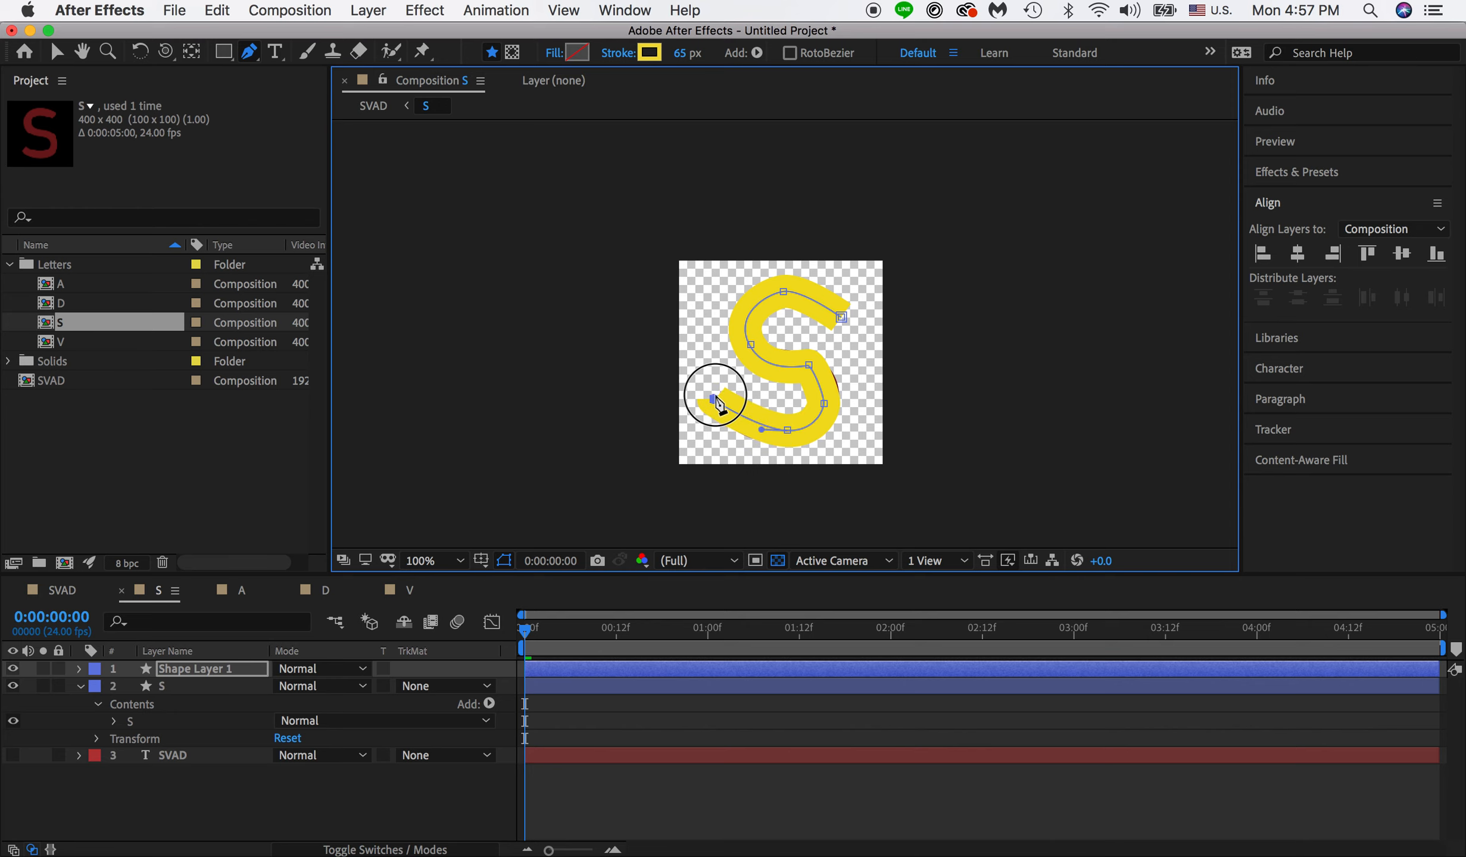
Step: Reposition the path's middle and upper-left anchor points and adjust the upper-left point's handles to follow the S
key("period")
key("space")
left_click_drag(1028, 318, 813, 336)
left_click(846, 345)
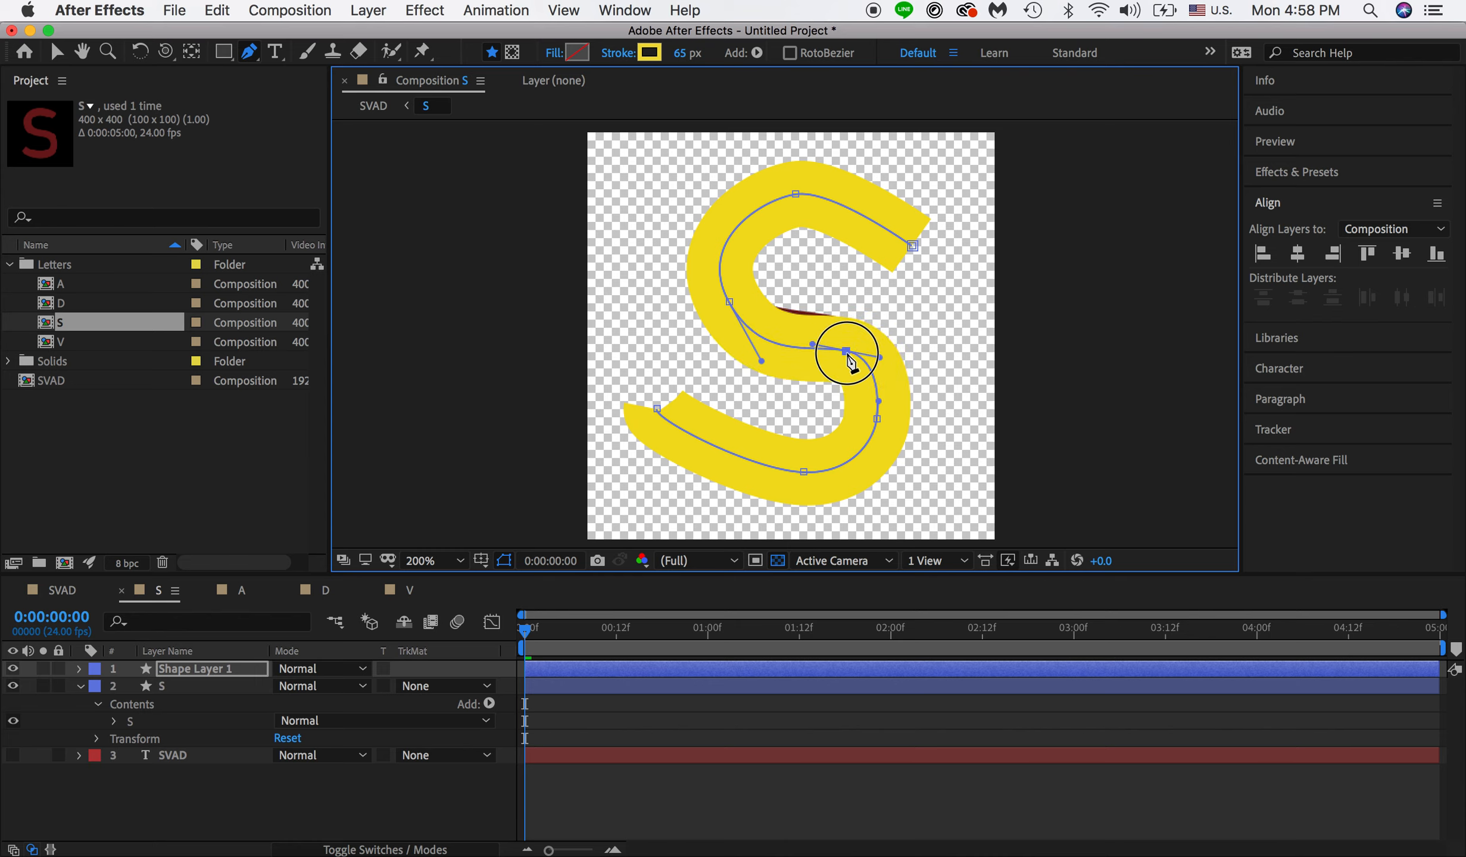
left_click(729, 304)
left_click_drag(729, 307, 728, 300)
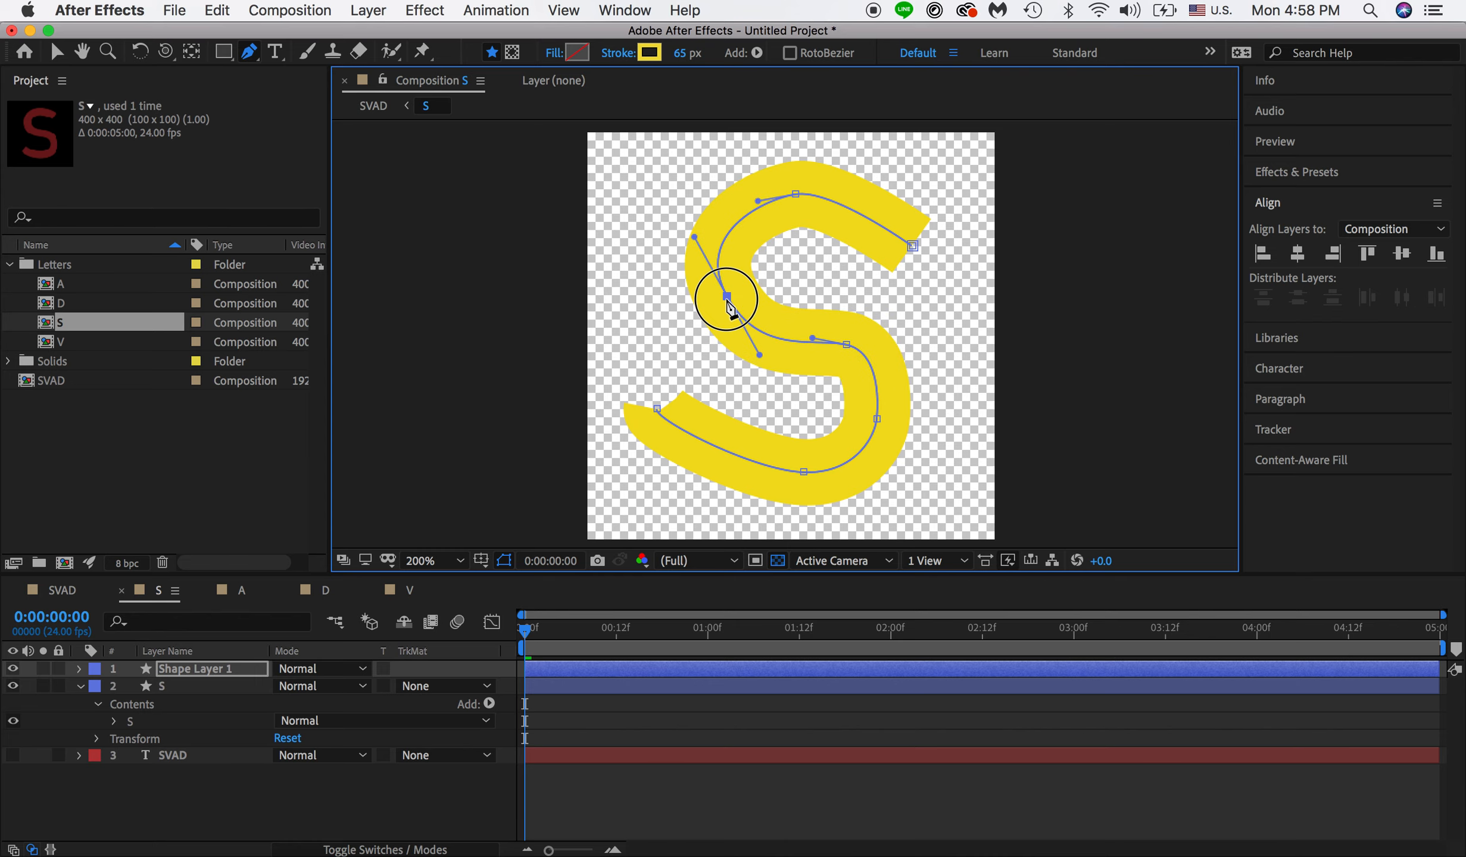
left_click_drag(694, 238, 702, 241)
left_click_drag(755, 350, 741, 343)
Step: Thin the stroke to 23 px and shift the path's upper-end, top, left and lower-right points towards the S's centreline
mouse_move(684, 52)
left_mouse_down()
mouse_move(622, 55)
mouse_move(633, 58)
left_mouse_up()
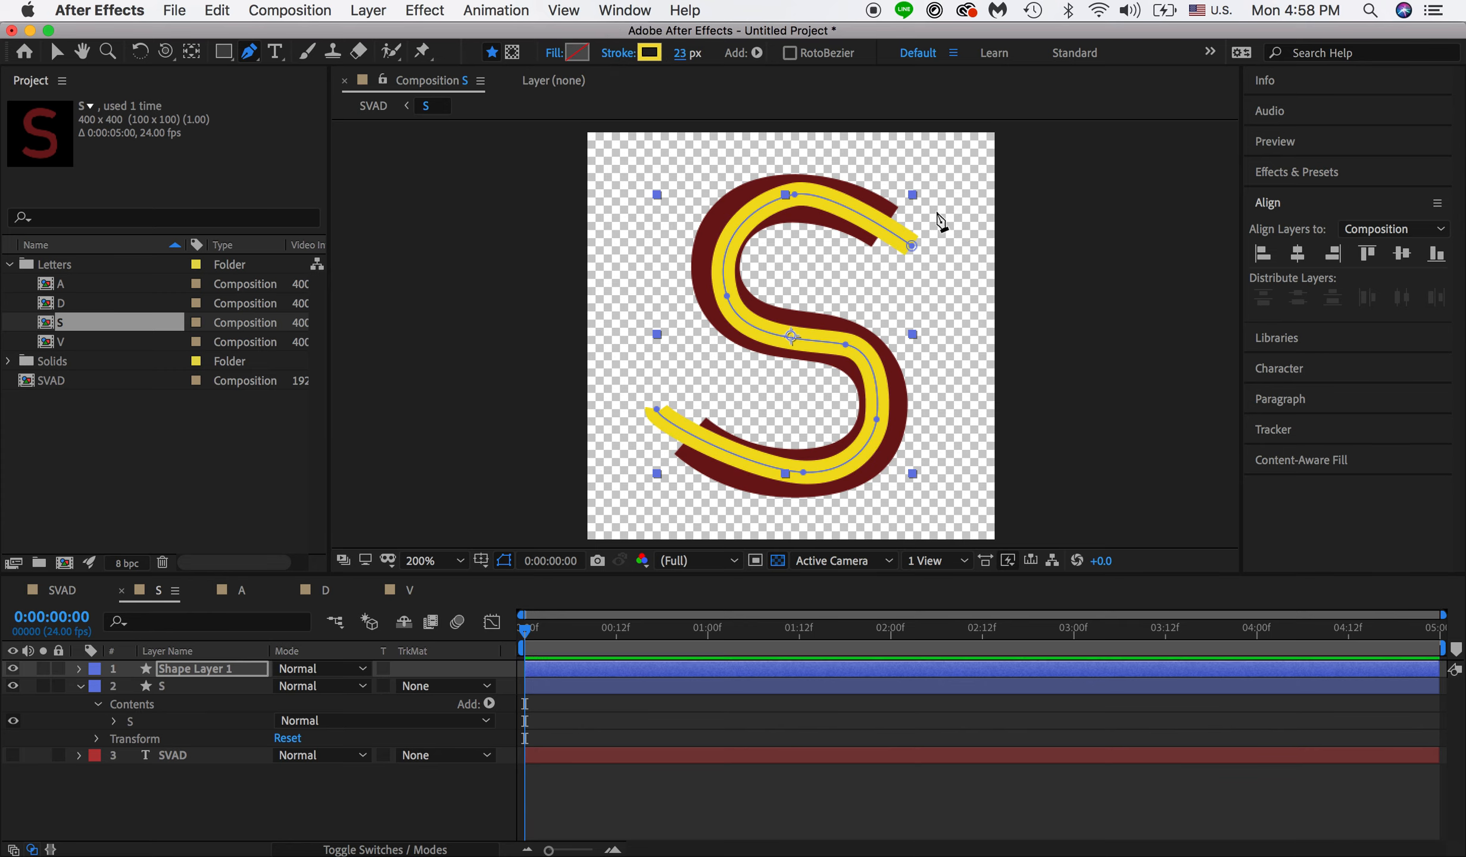
left_click(914, 243)
left_click_drag(795, 194, 782, 198)
left_click_drag(731, 298, 721, 296)
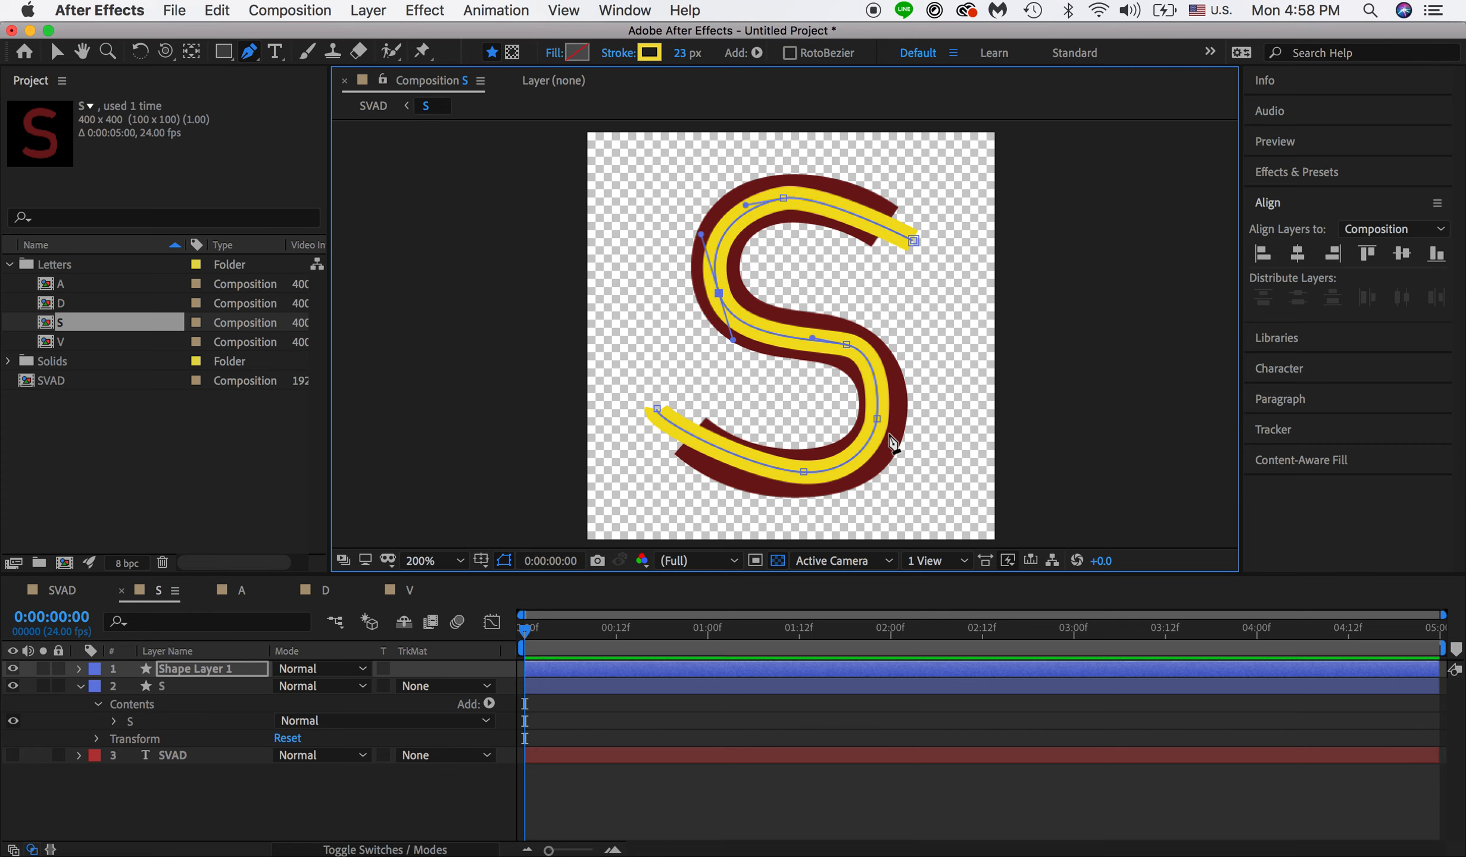
left_click_drag(877, 420, 884, 422)
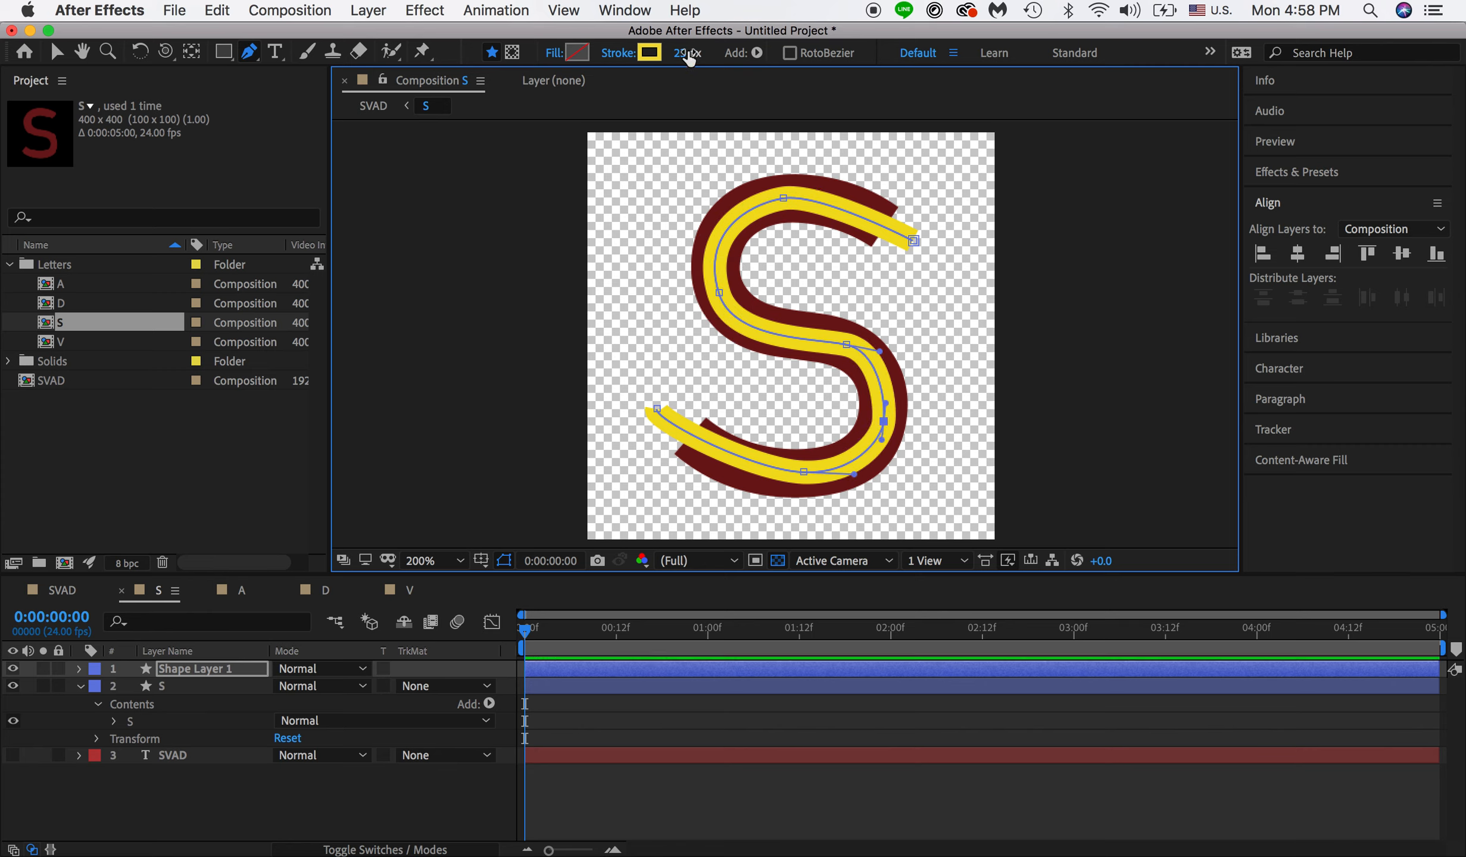
Step: Adjust the path's middle handle and reposition its lower-left end and bottom anchor points along the S's centreline
left_click_drag(880, 352, 887, 361)
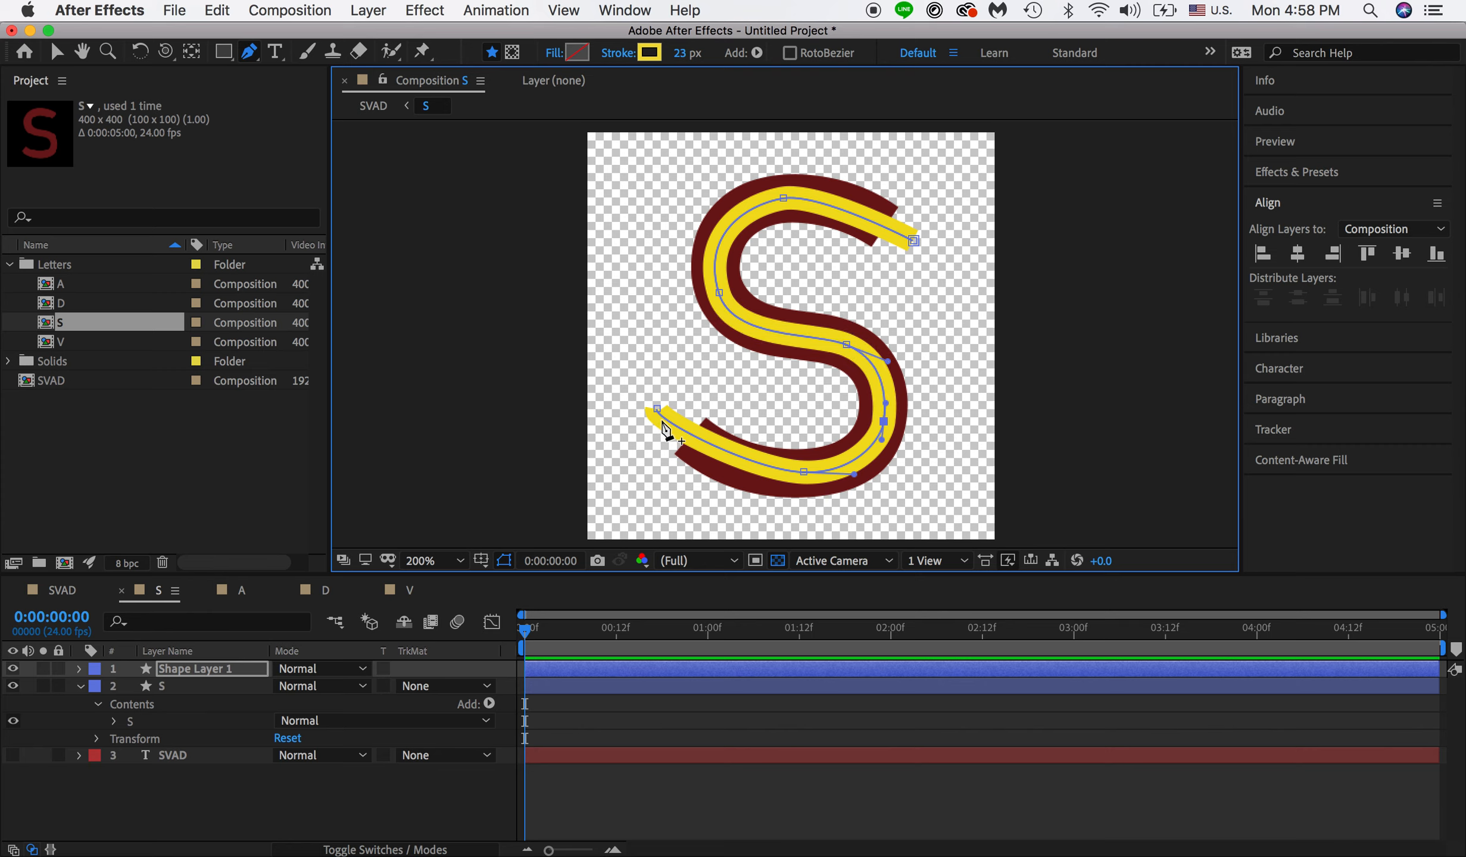
left_click_drag(658, 410, 669, 423)
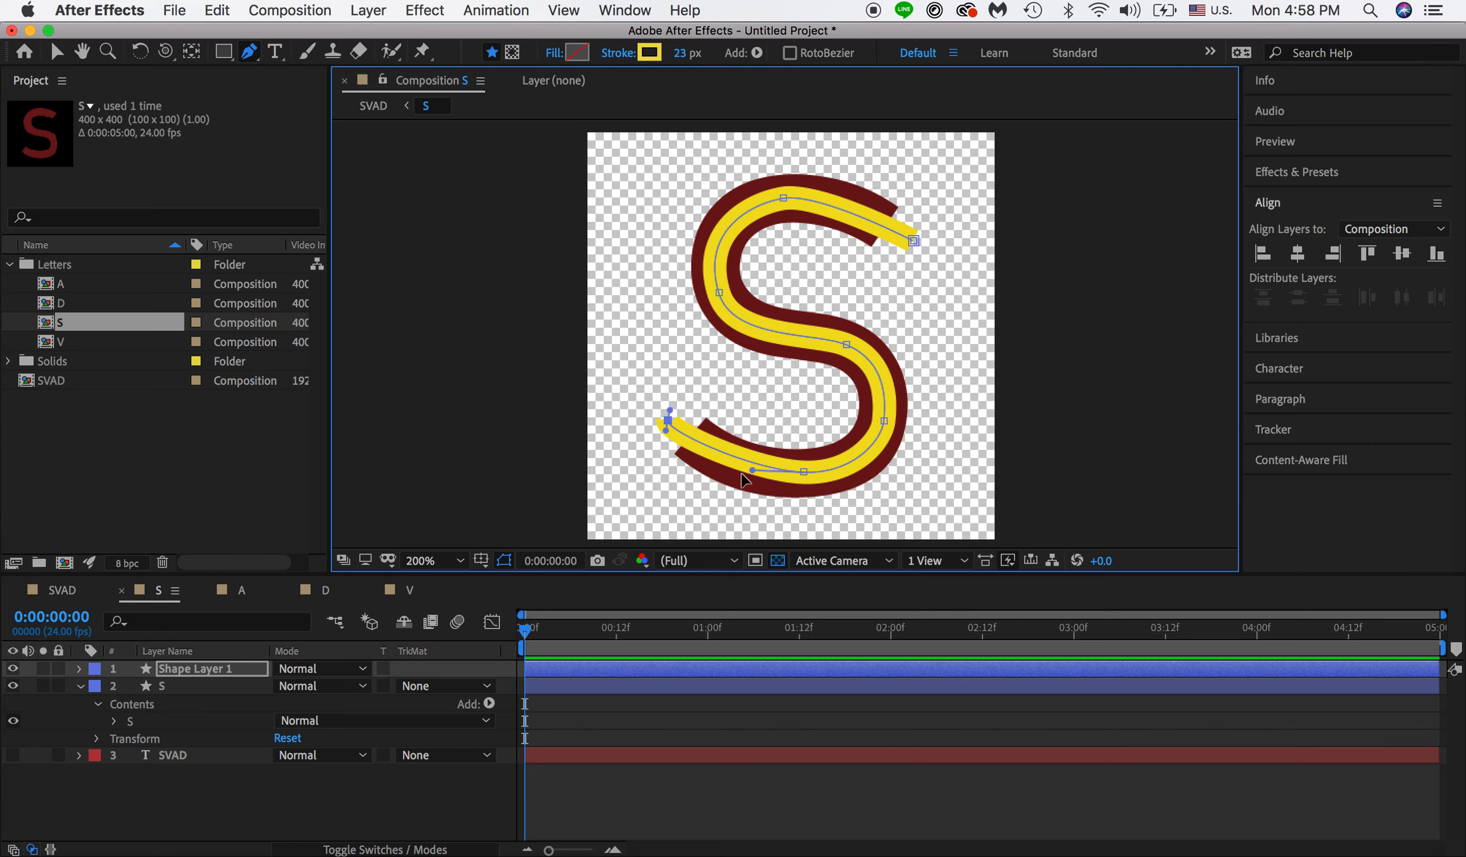
left_click_drag(753, 477, 803, 477)
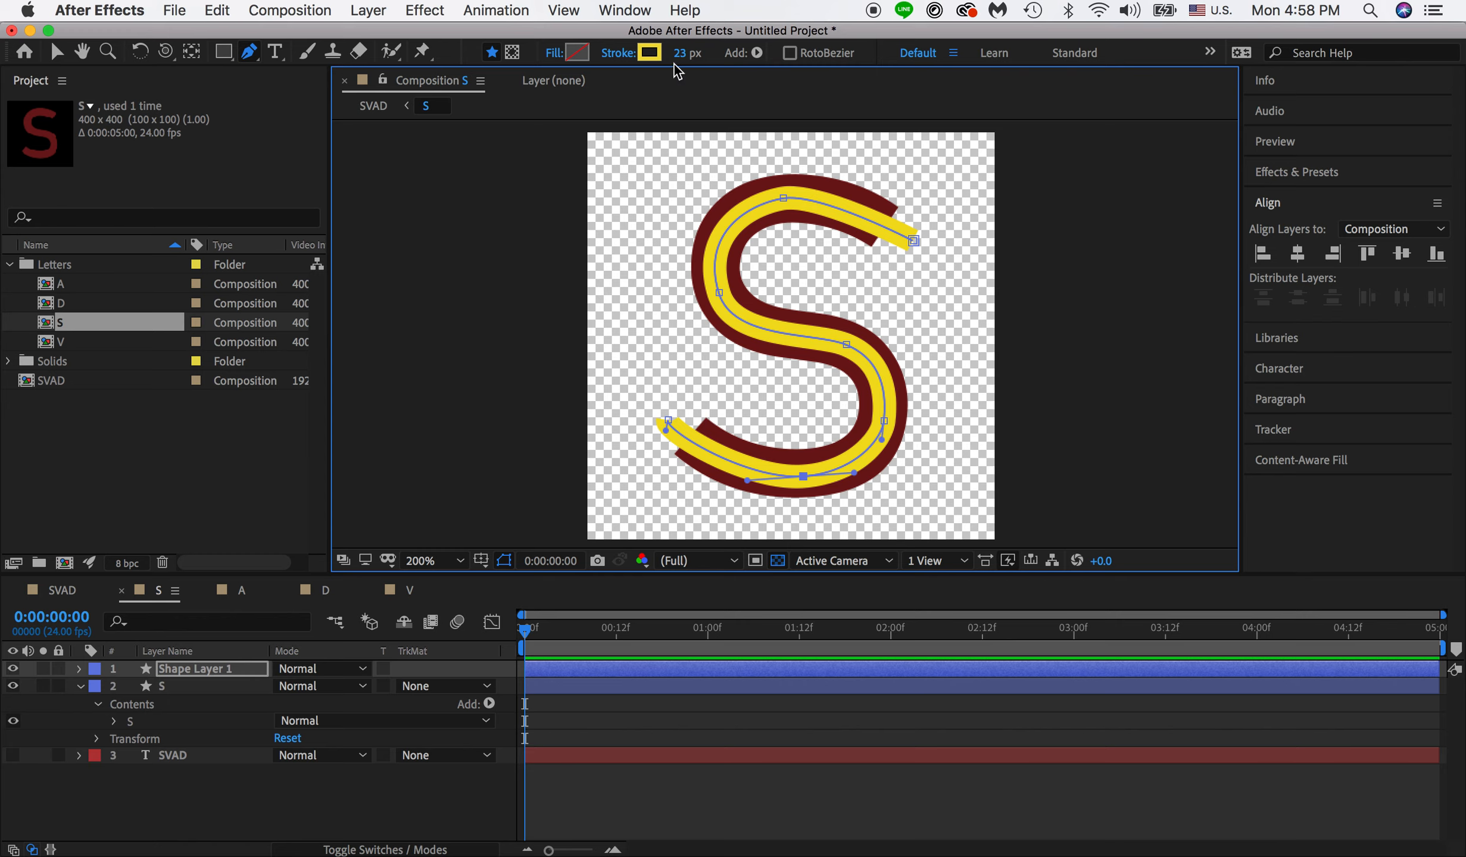
Step: Widen the traced path's stroke to 73 px and set its line cap to Round Cap
left_click_drag(681, 52, 738, 58)
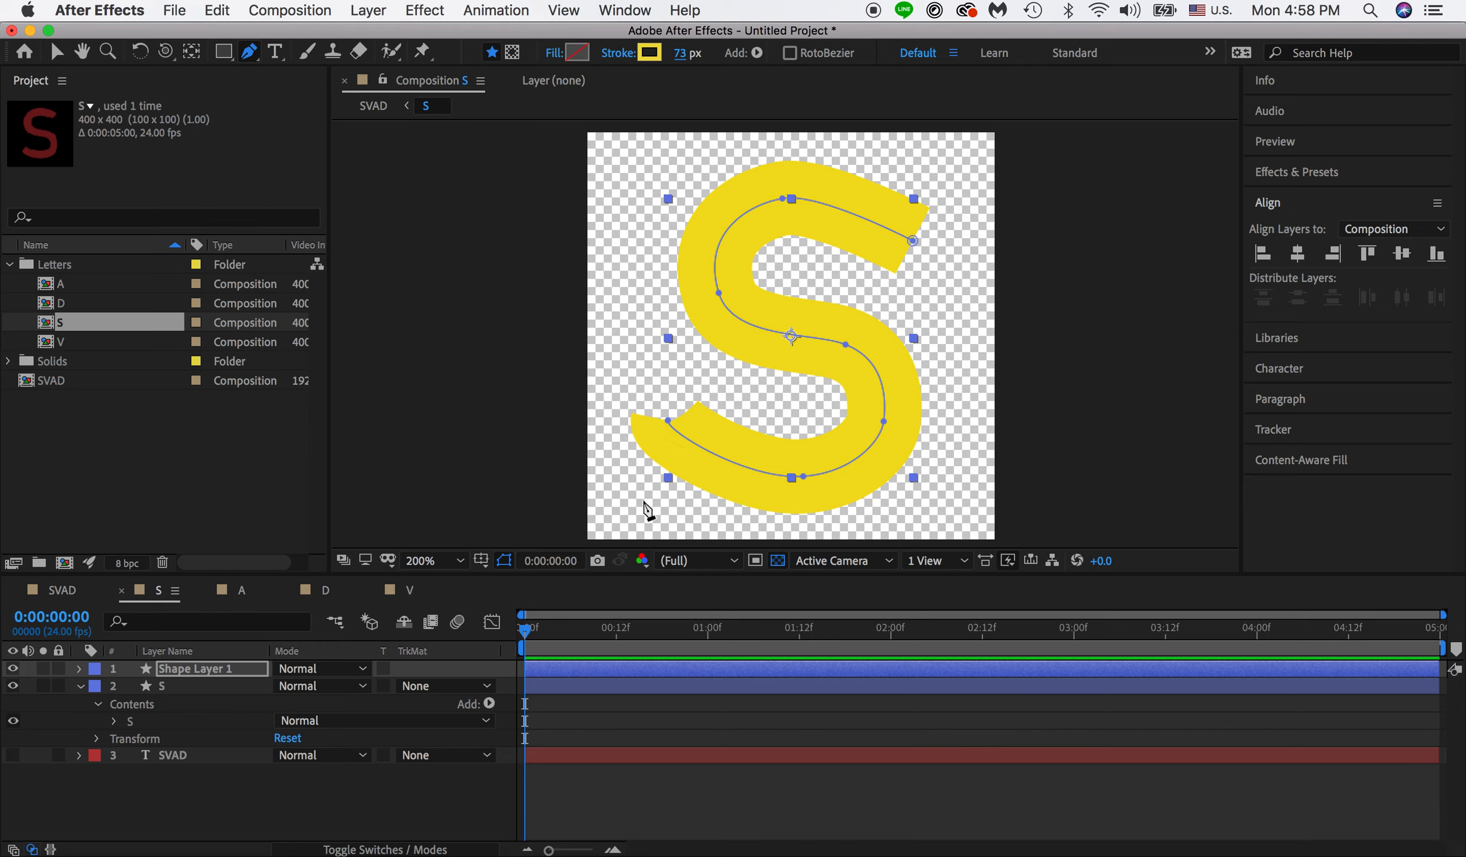
left_click(79, 668)
left_click(96, 687)
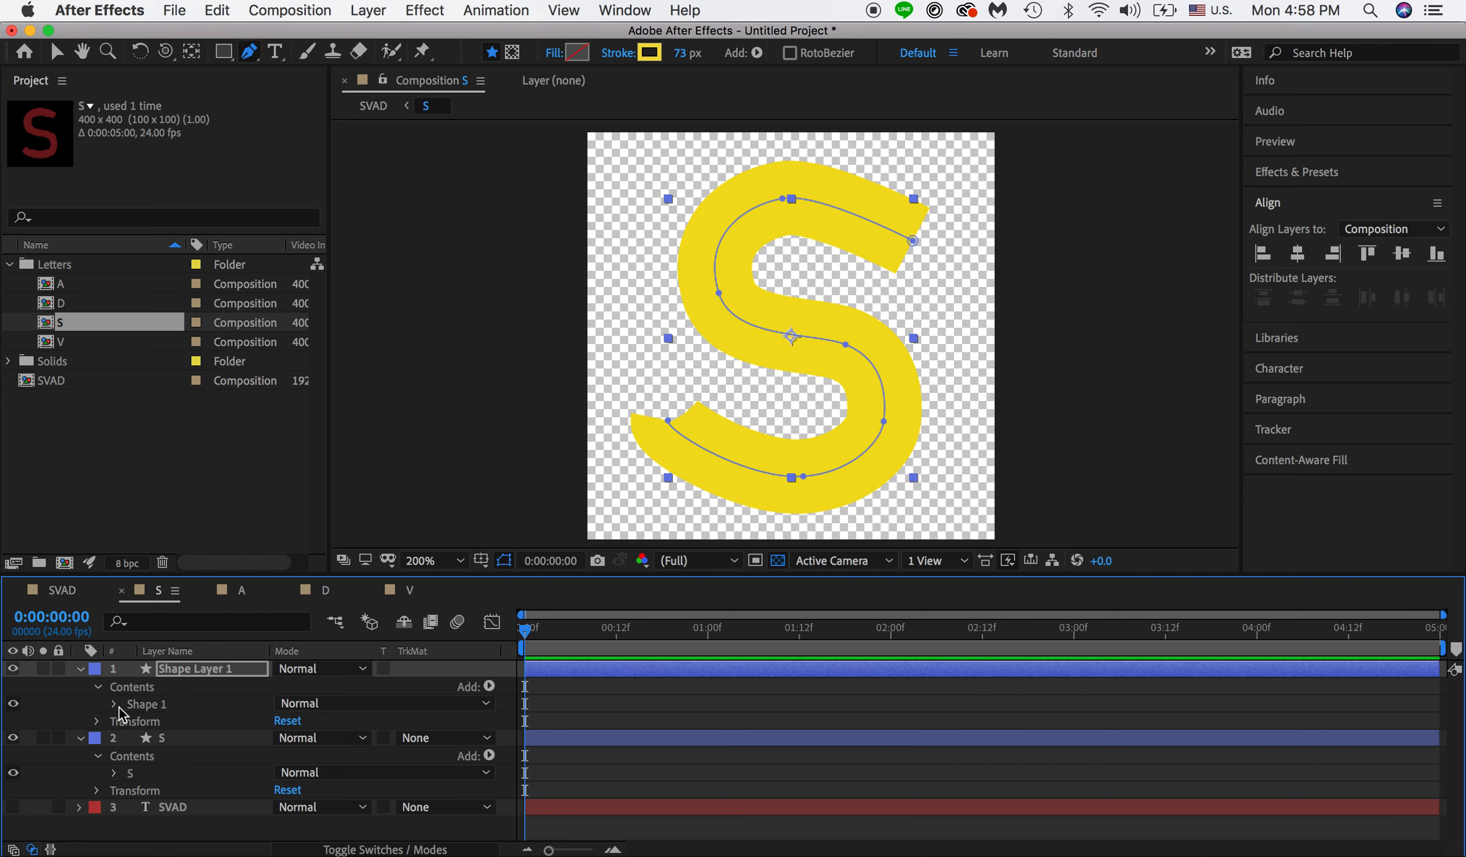
left_click(114, 705)
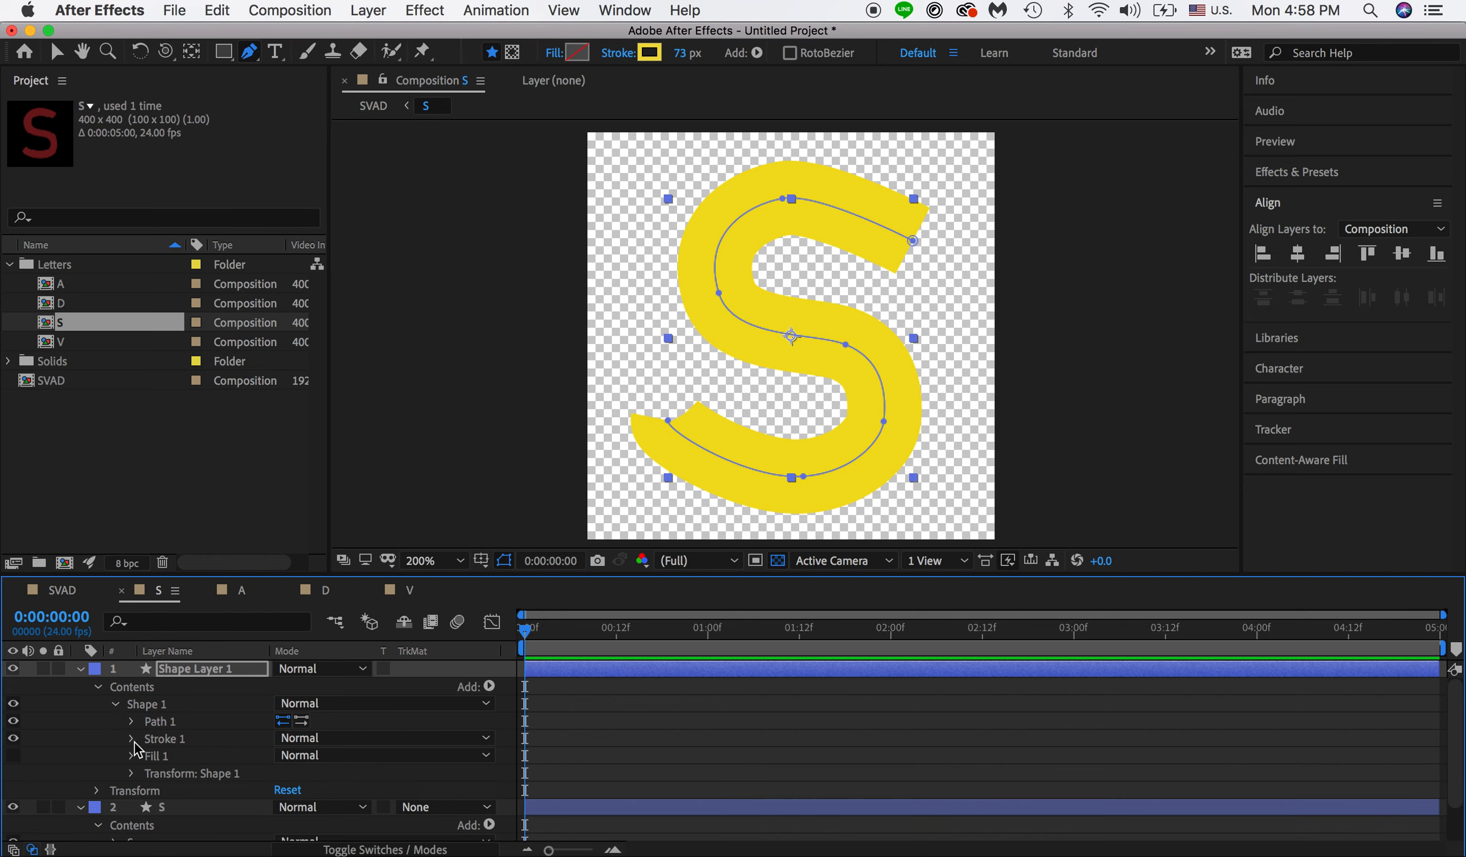
left_click(132, 739)
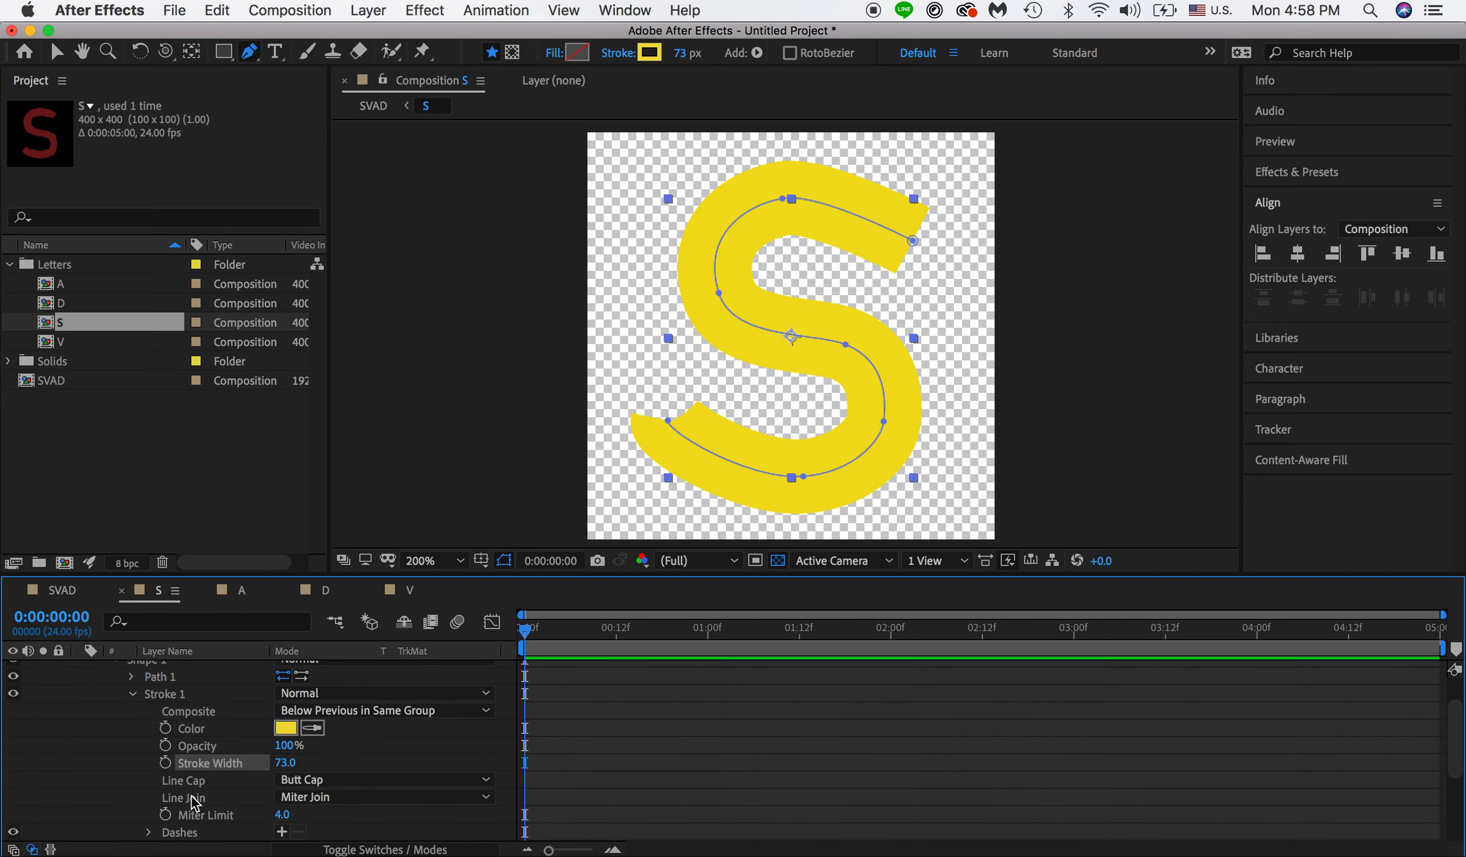
left_click(483, 779)
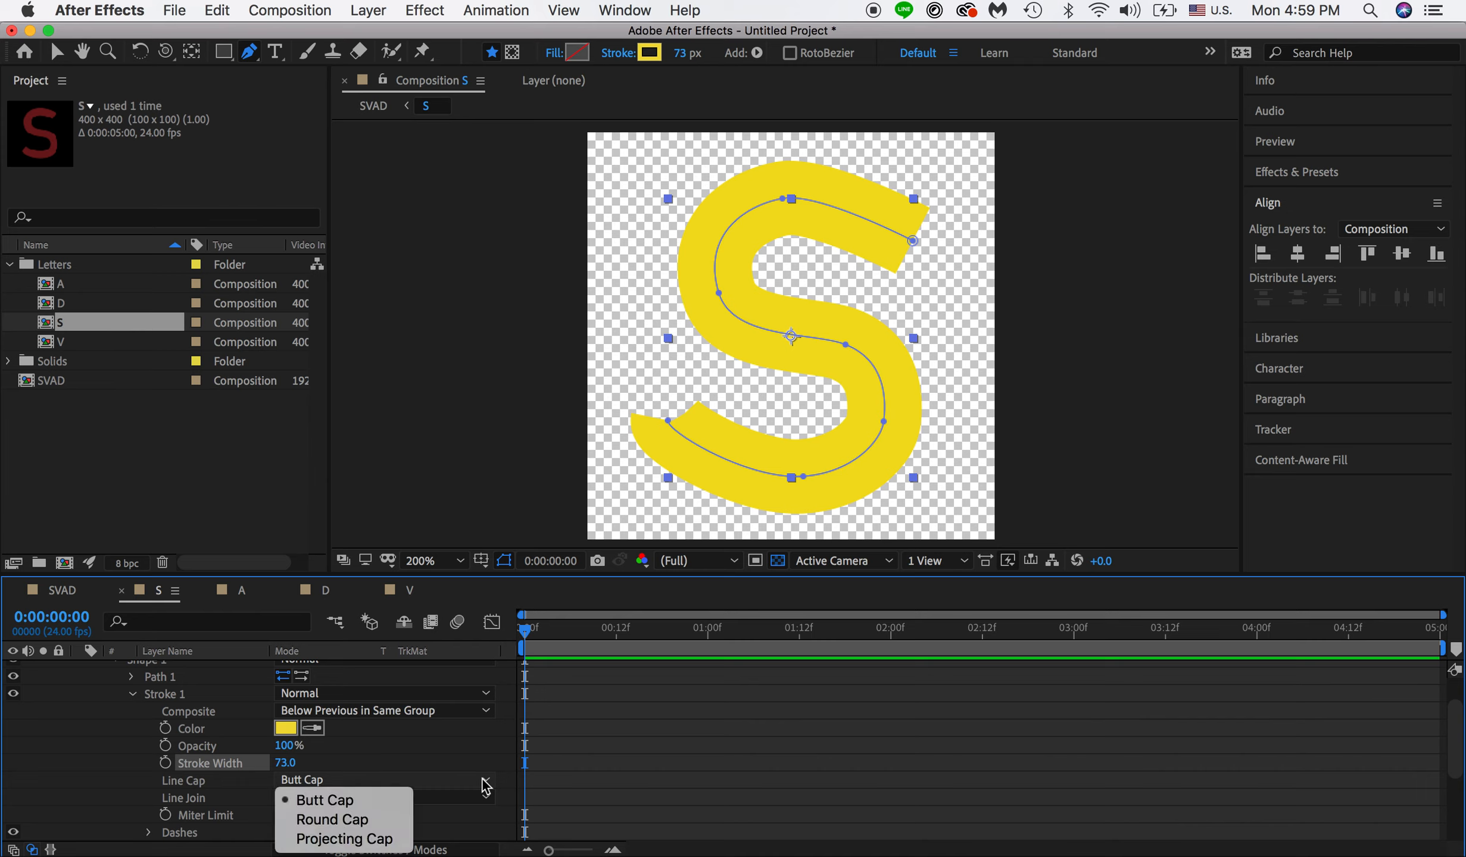
left_click(381, 827)
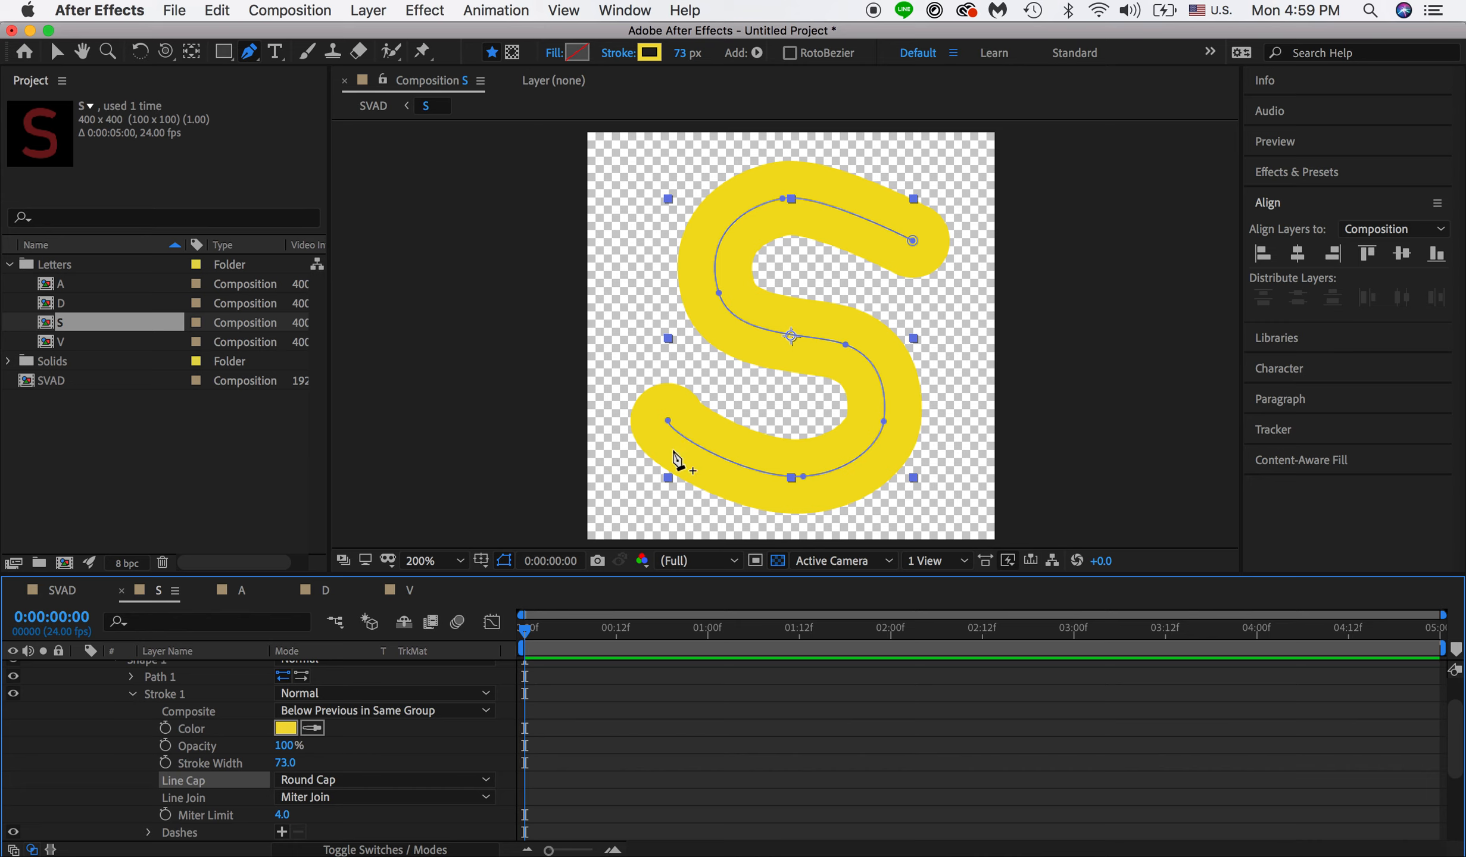
left_click(425, 780)
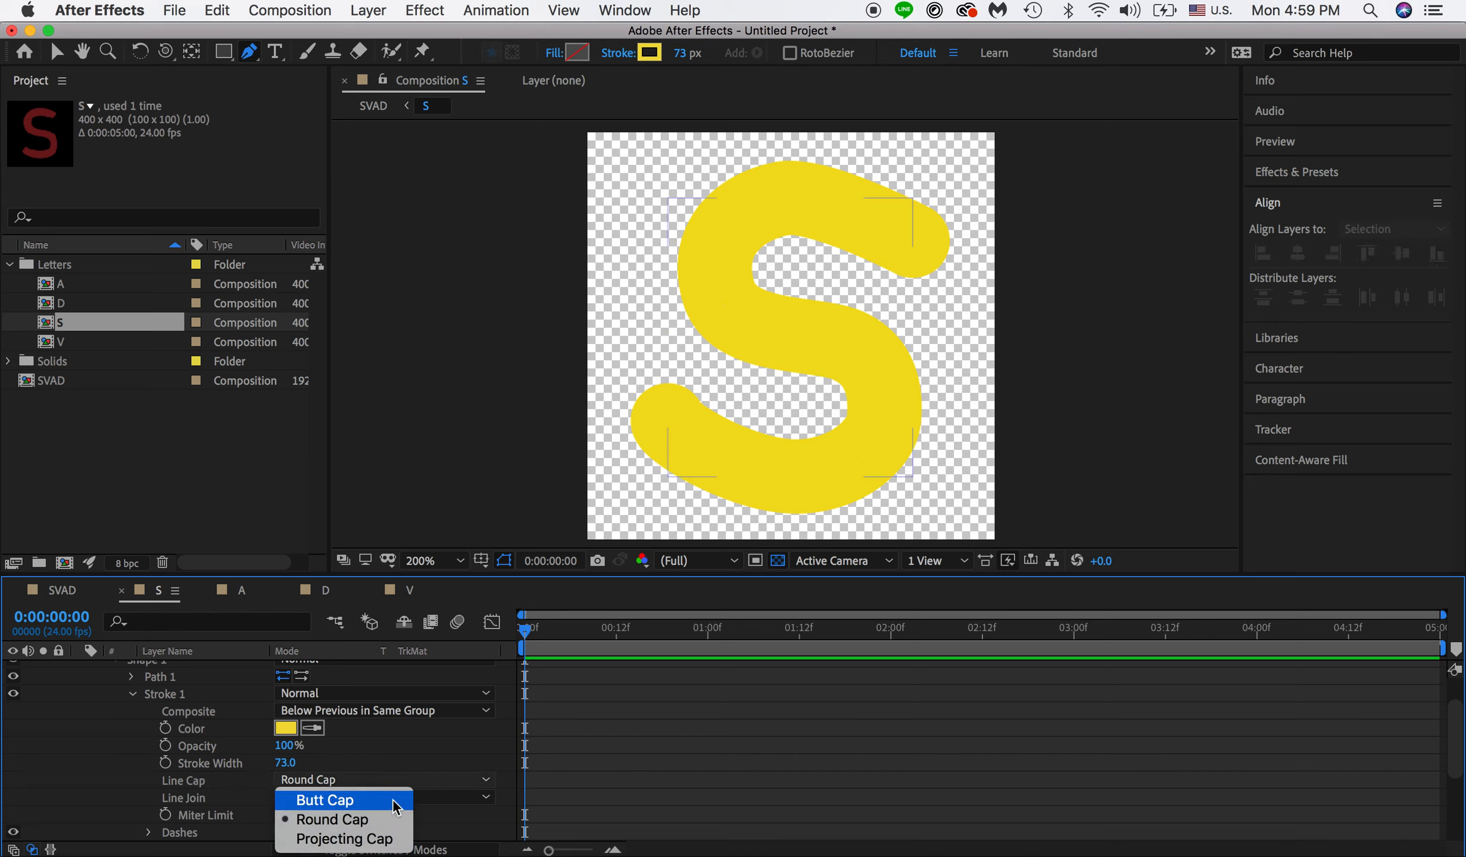
left_click(428, 746)
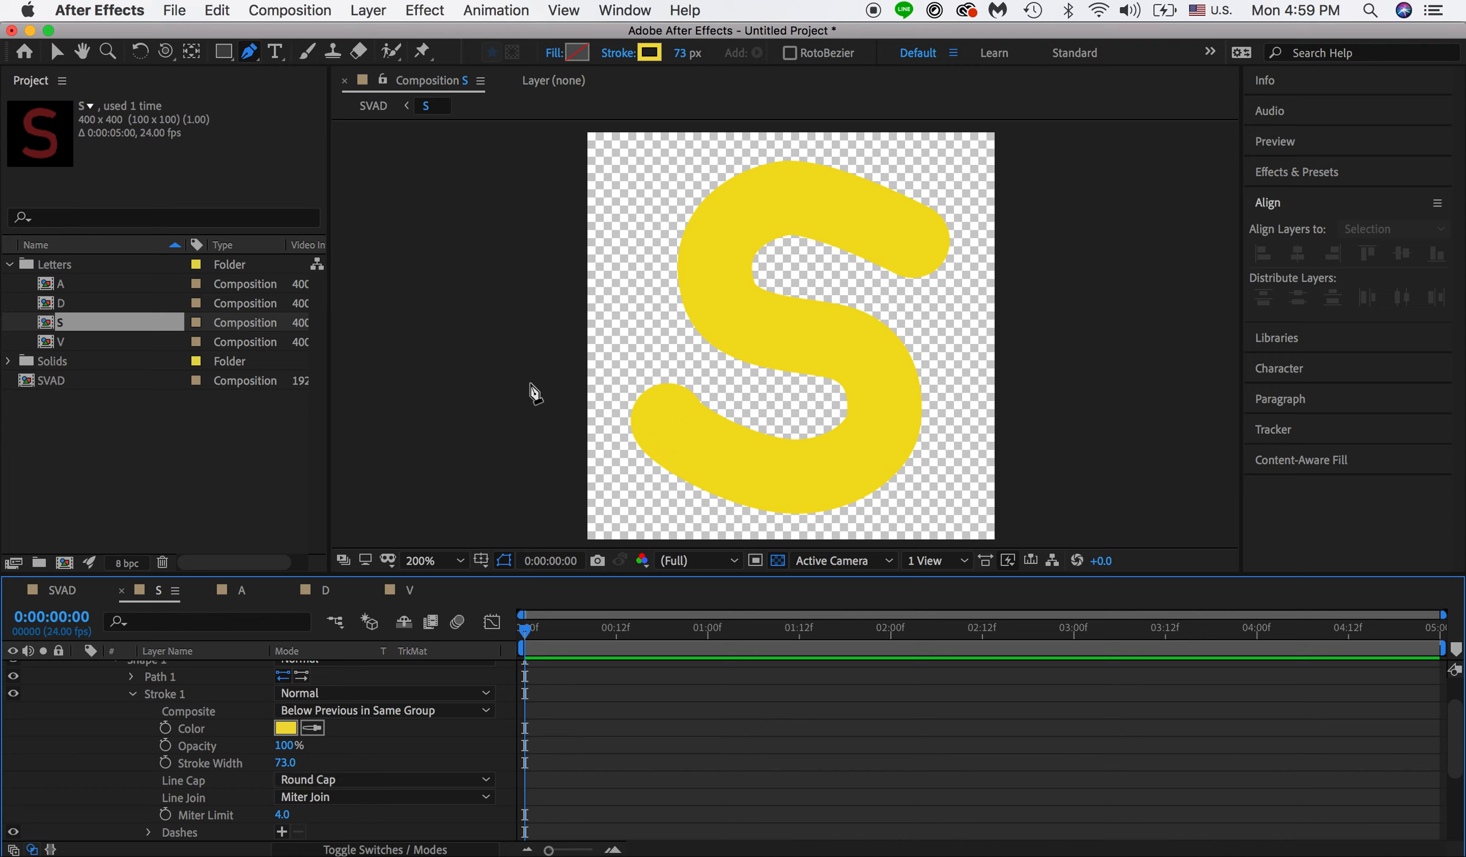
Step: Delete Fill 1 from Shape 1 in Shape Layer 1, keeping only the path and stroke
scroll(398, 711, "up", 3)
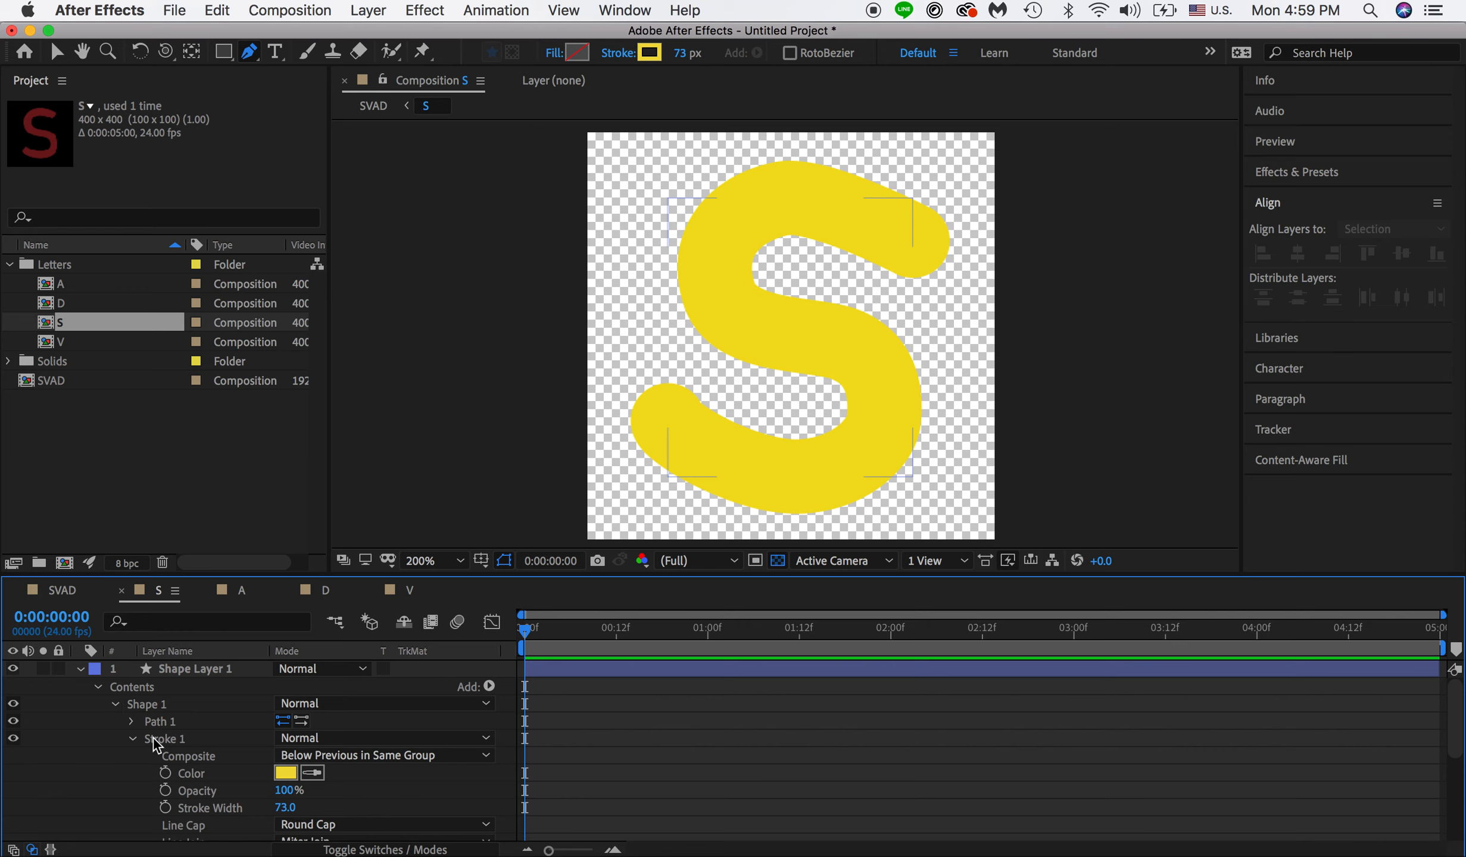
left_click(135, 738)
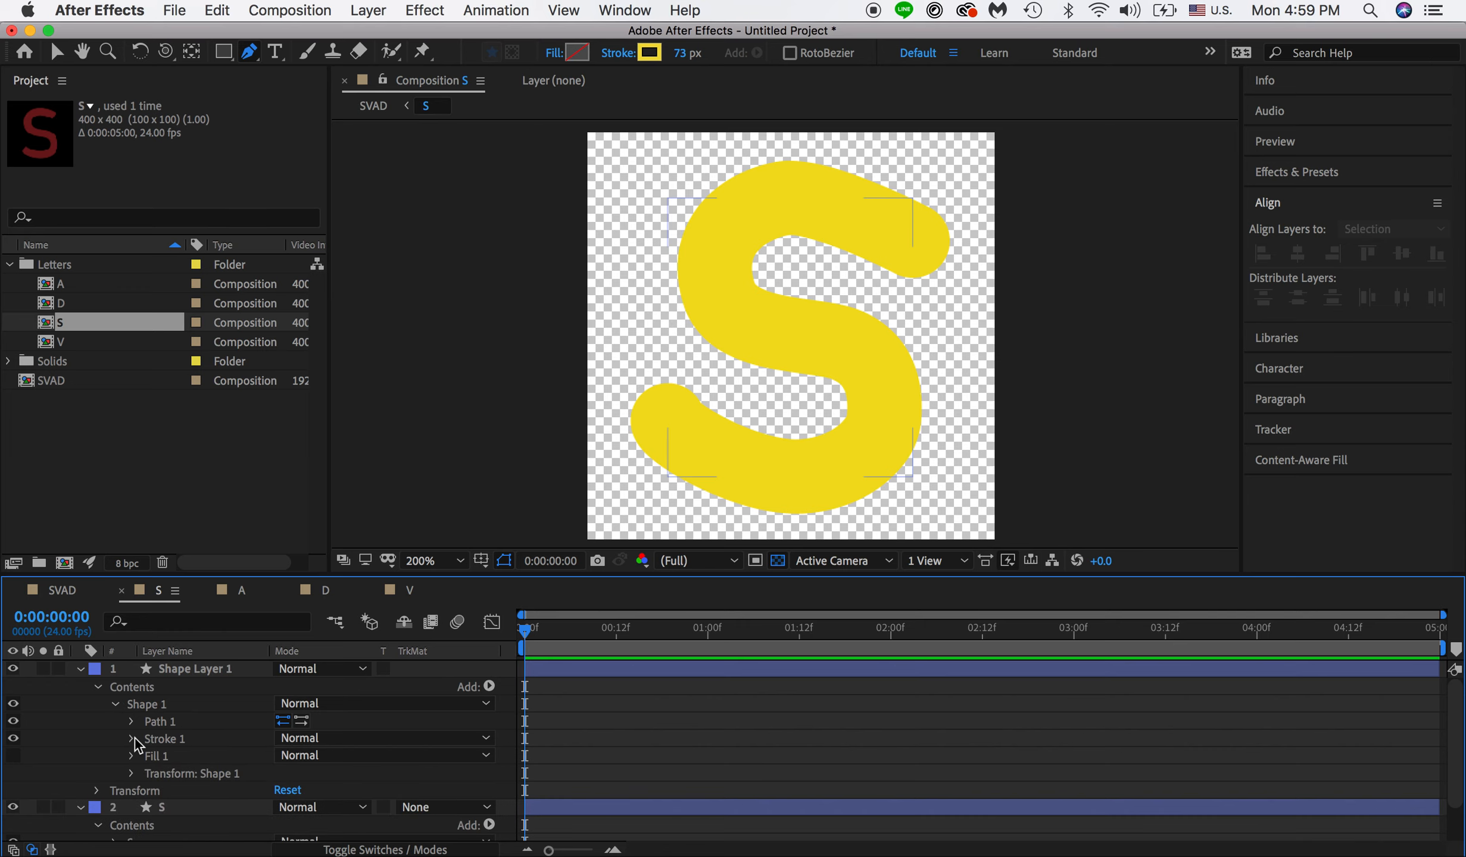
left_click(167, 723)
left_click(176, 756)
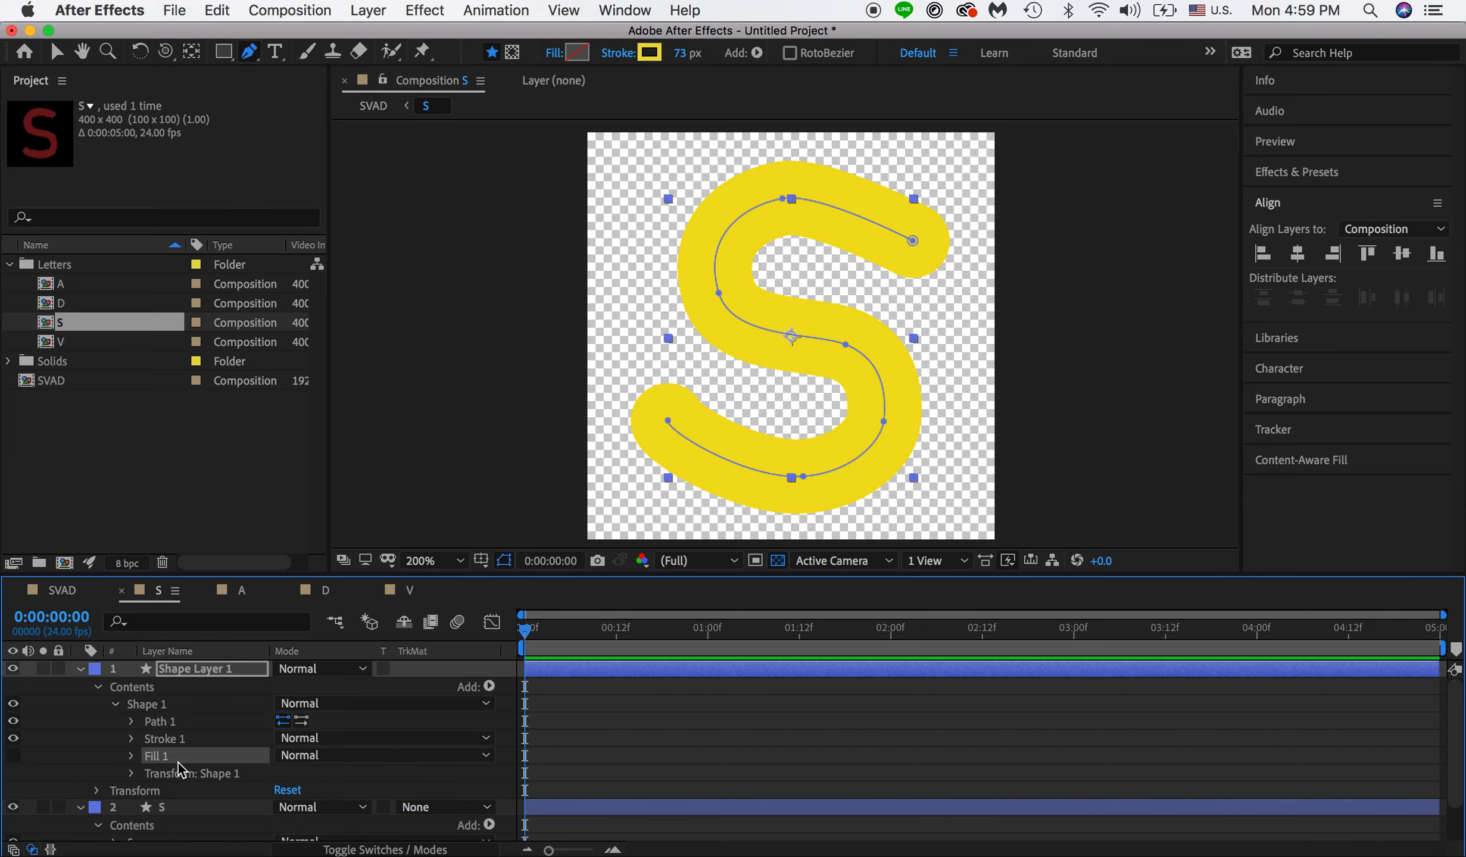
key("Delete")
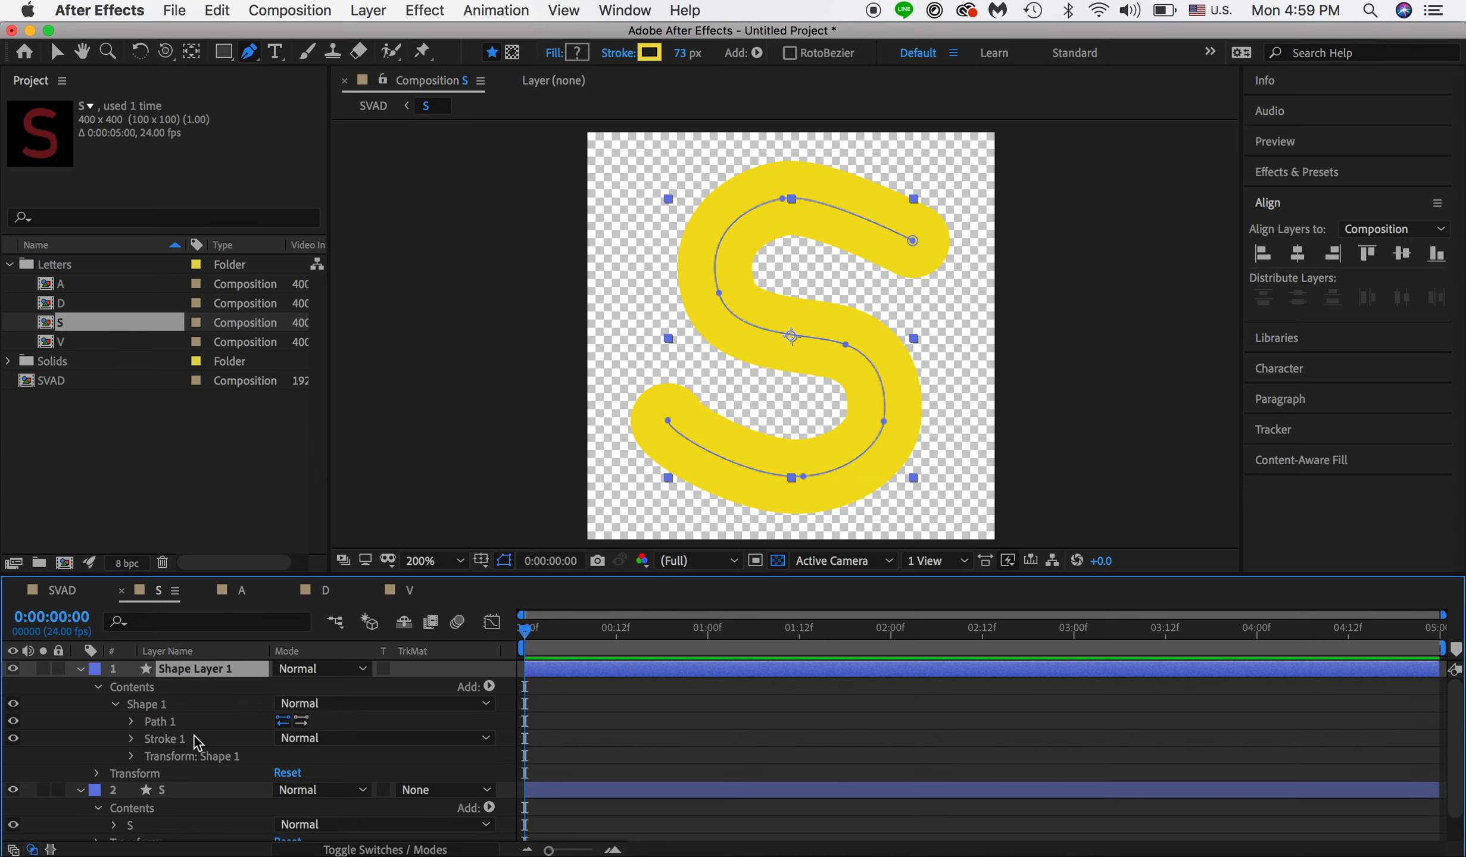
left_click(178, 741)
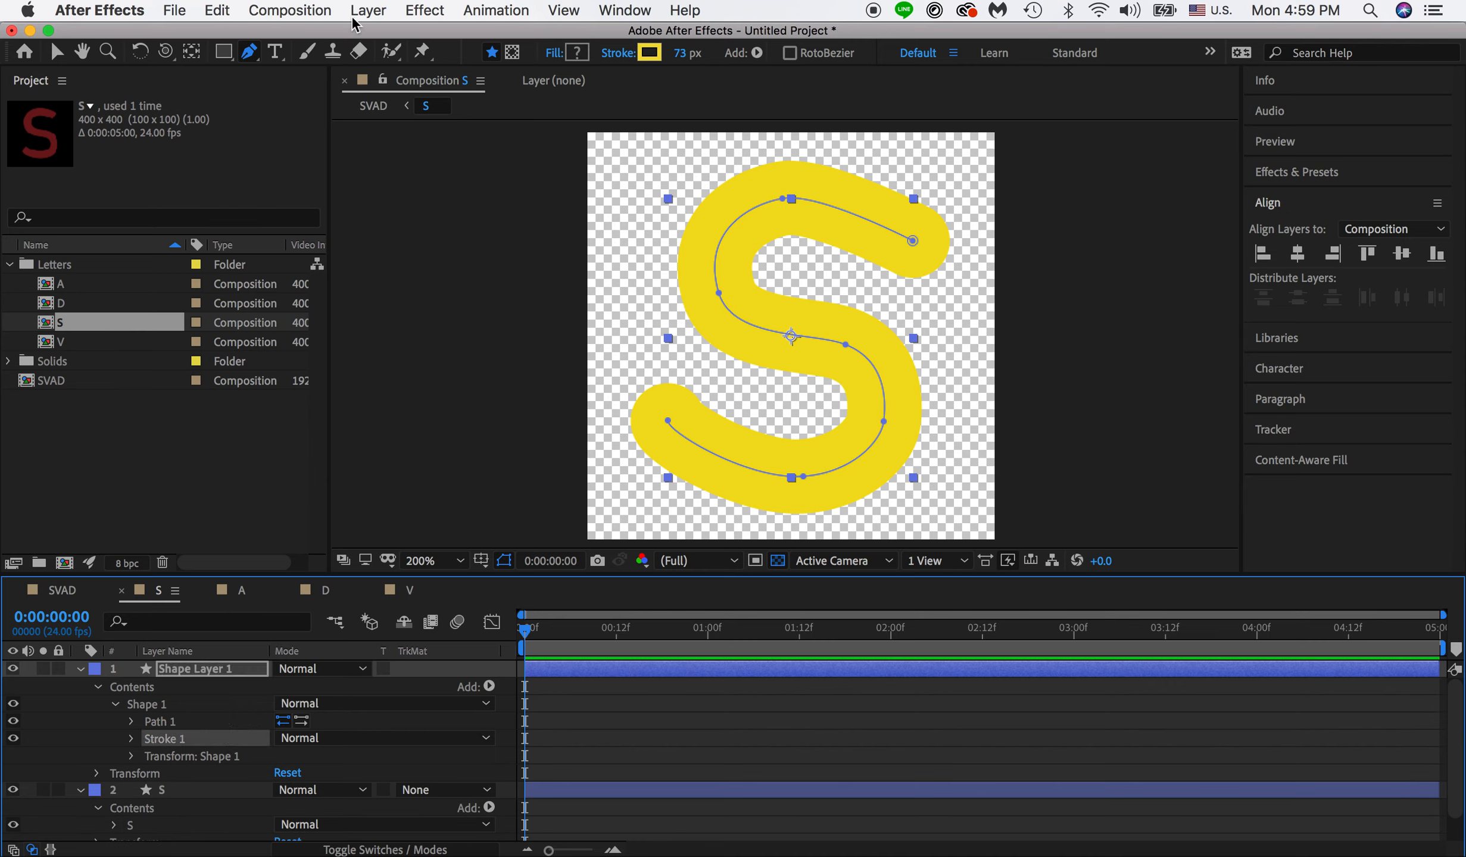
left_click(57, 52)
left_click_drag(735, 441, 779, 424)
key("super+z")
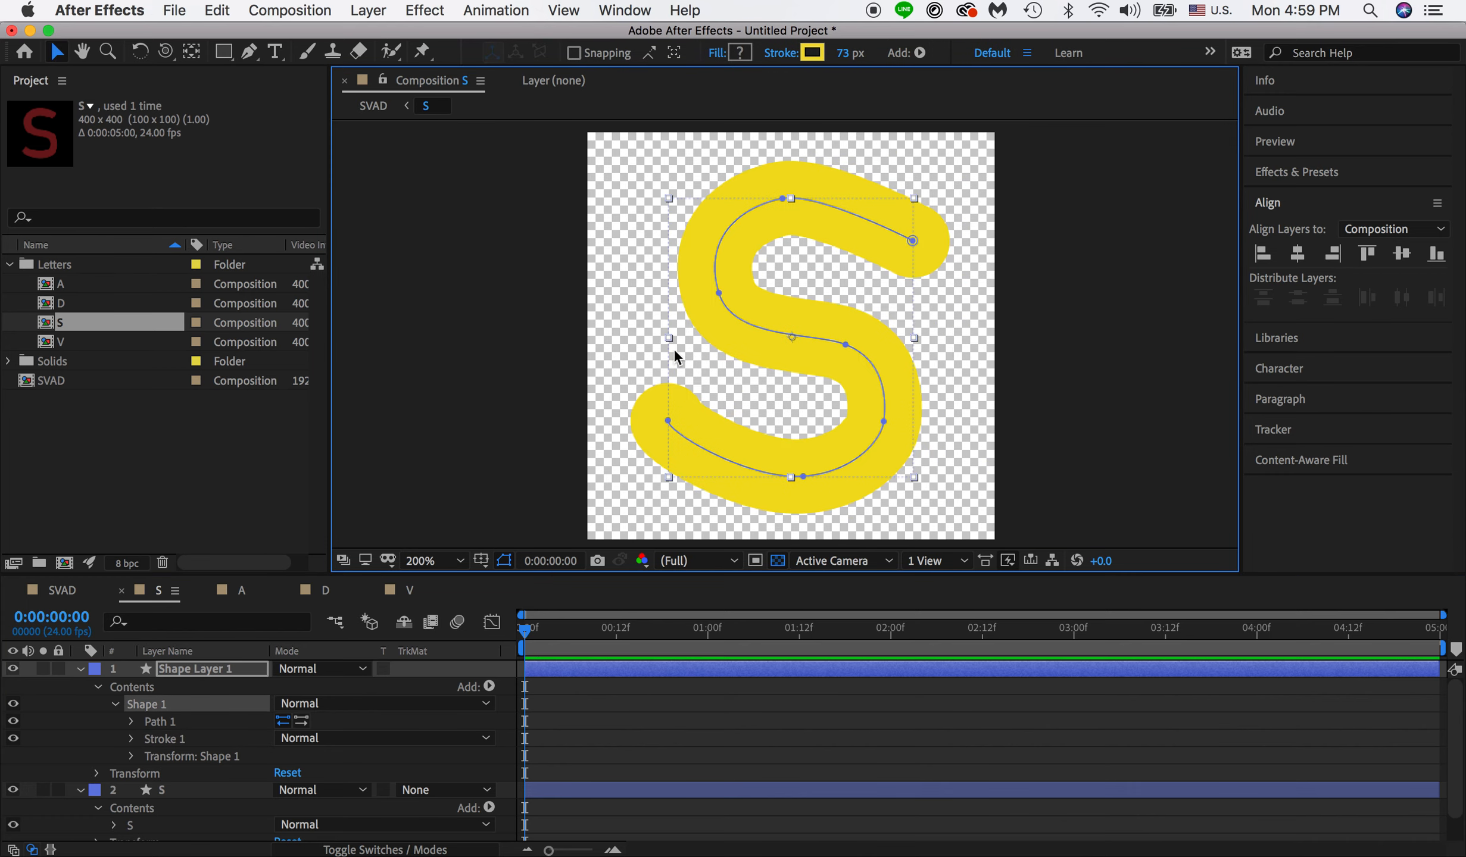
left_click_drag(795, 316, 779, 342)
key("super+z")
Step: Add a Trim Paths operator to Shape 1 in Shape Layer 1
left_click(488, 686)
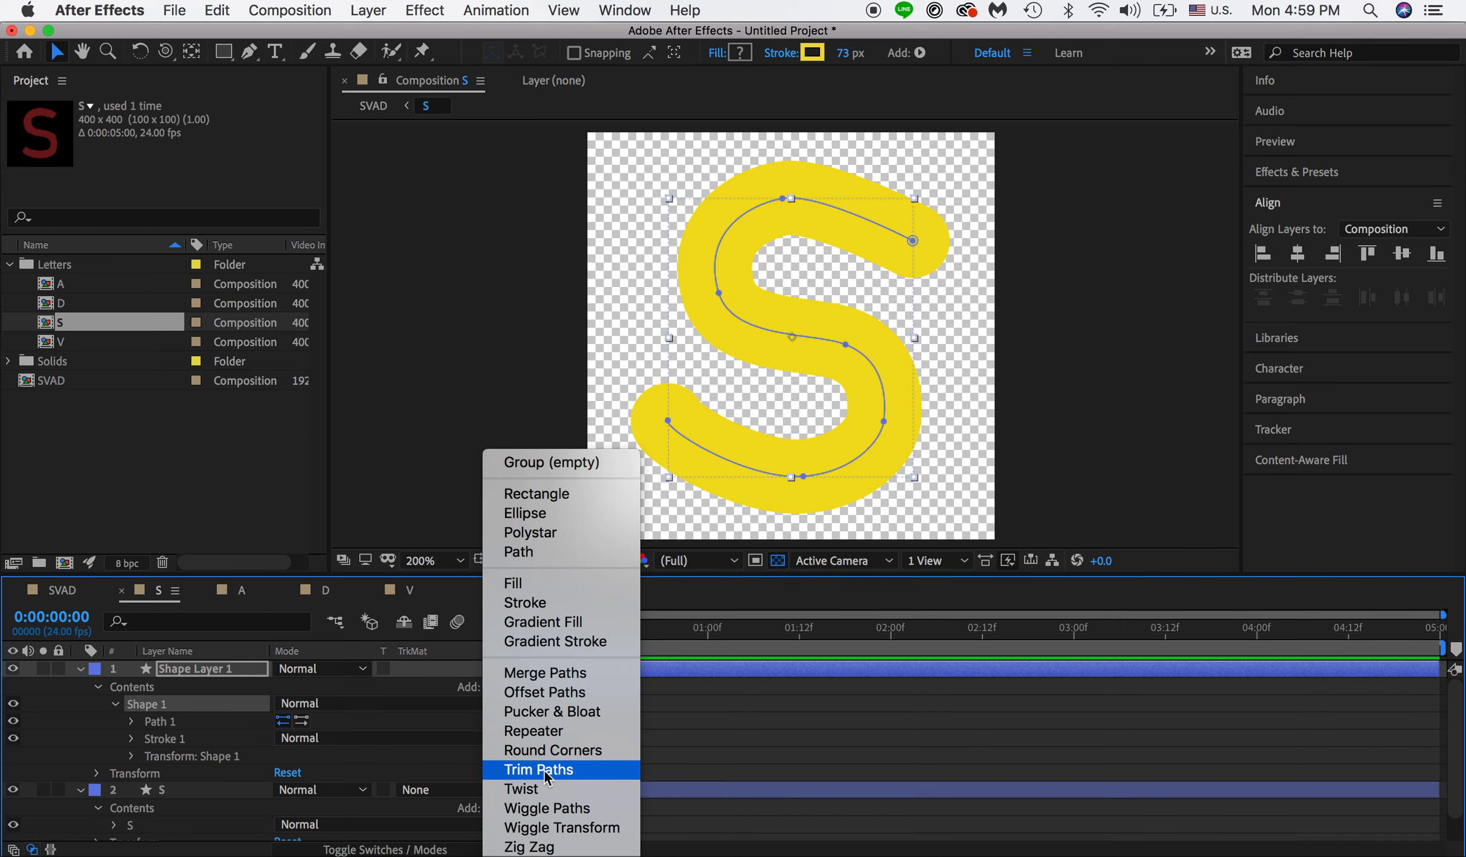
left_click(427, 698)
left_click(80, 669)
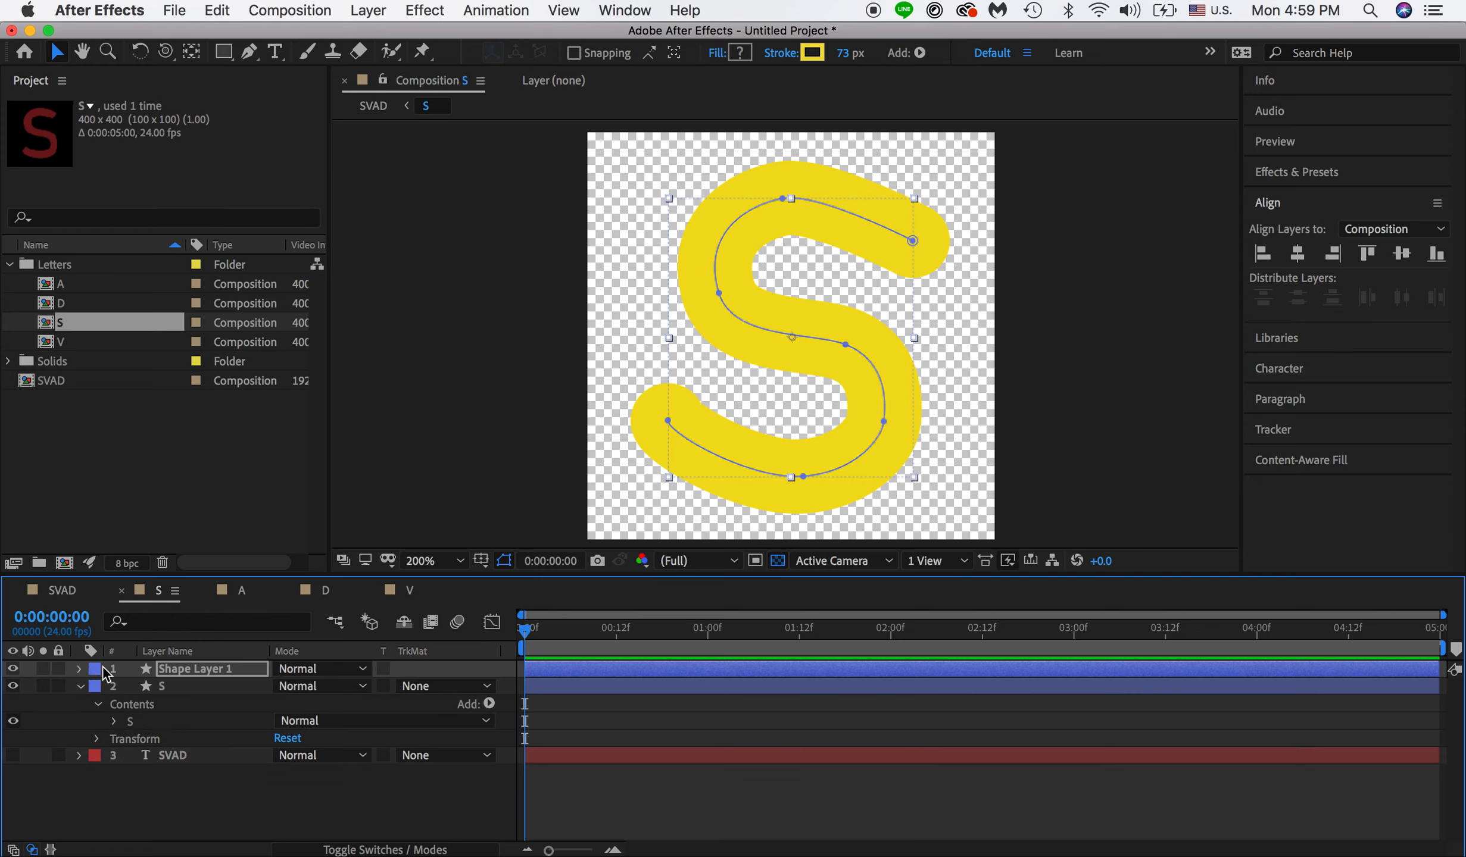
left_click(79, 669)
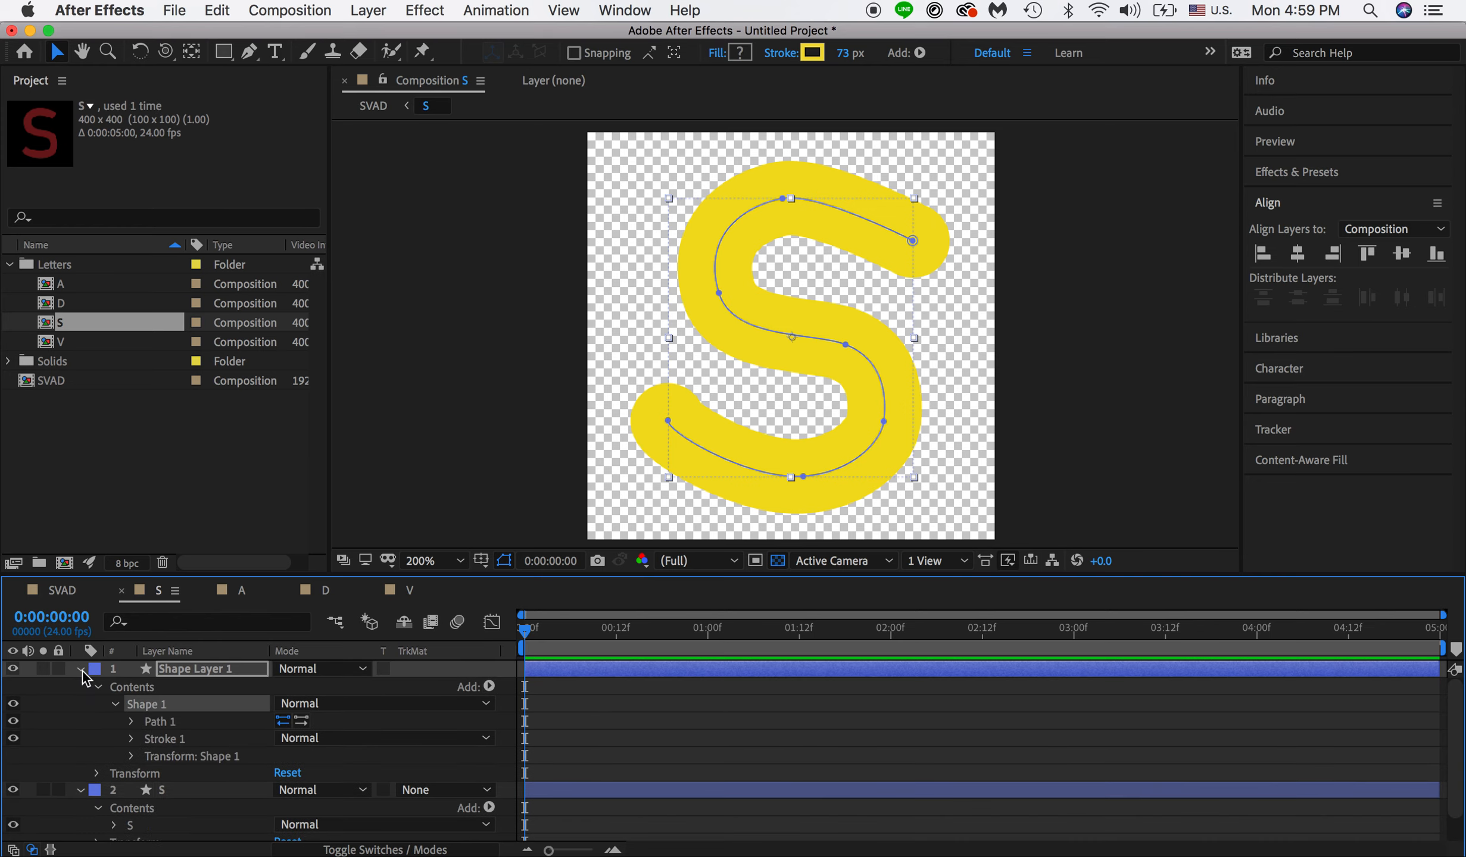
left_click(97, 687)
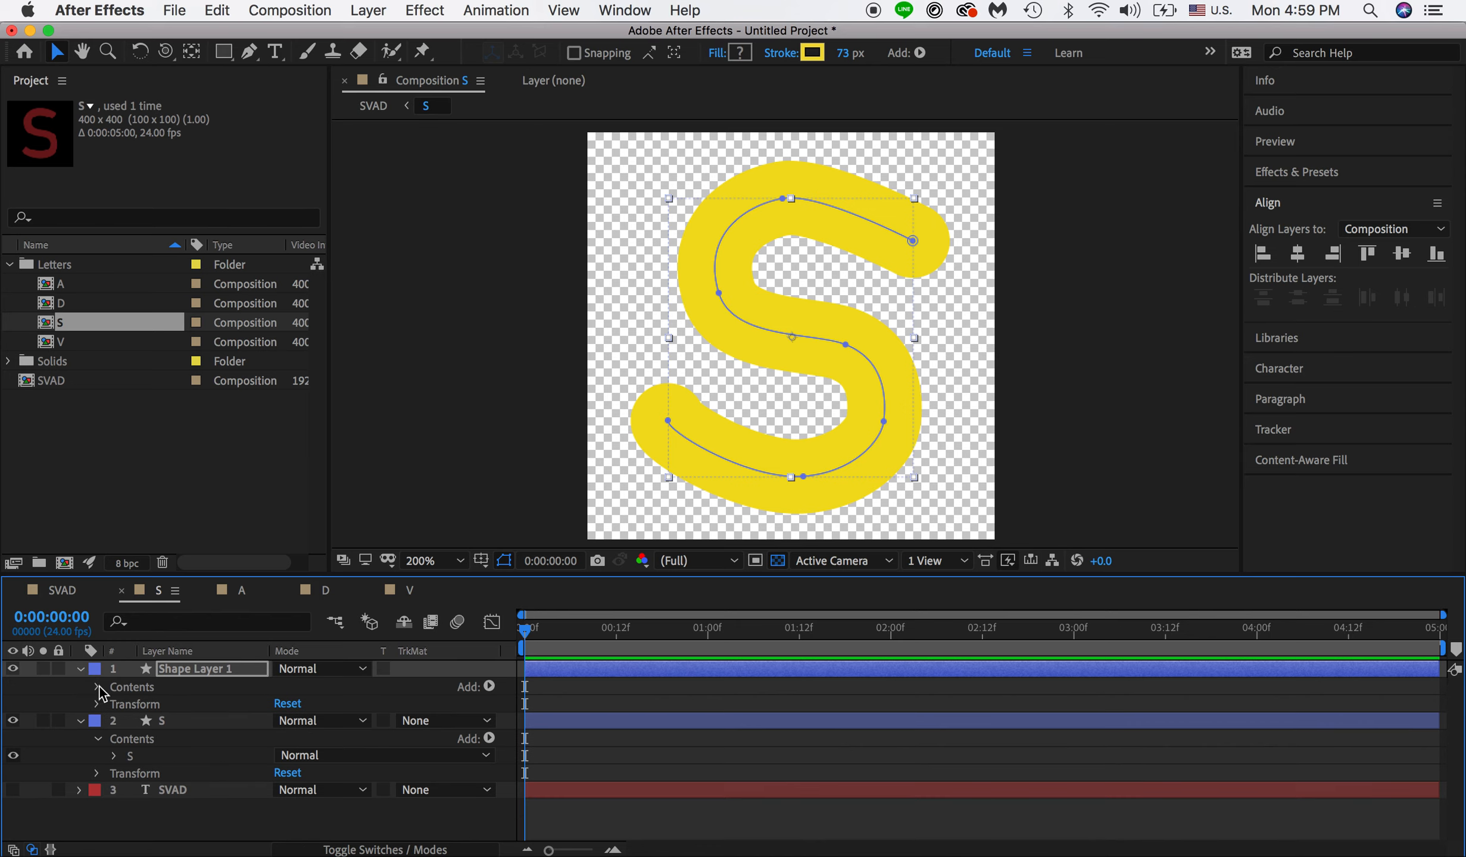
left_click(97, 686)
left_click(97, 686)
left_click(487, 687)
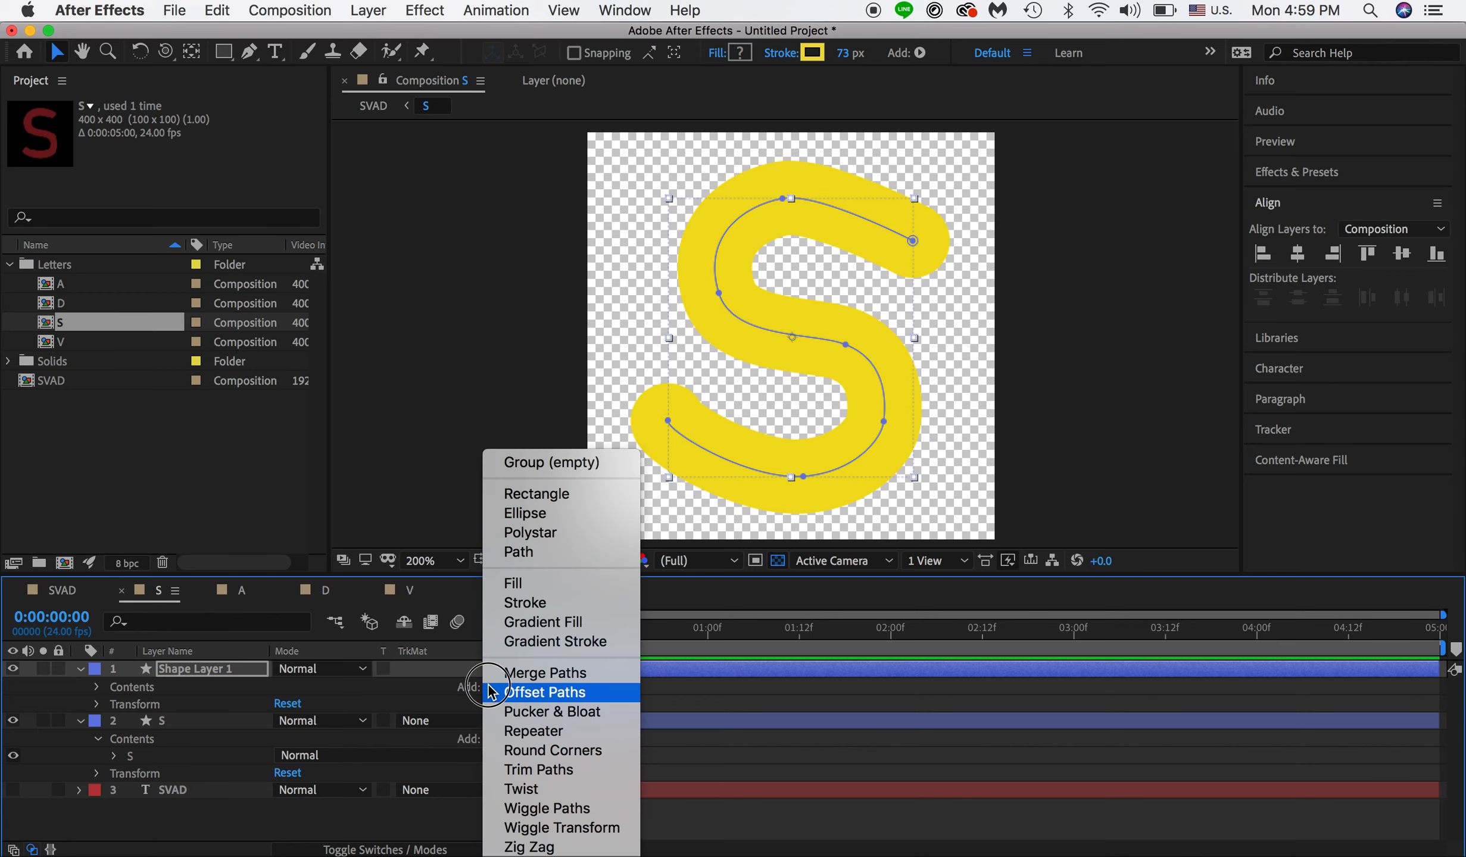
left_click(551, 770)
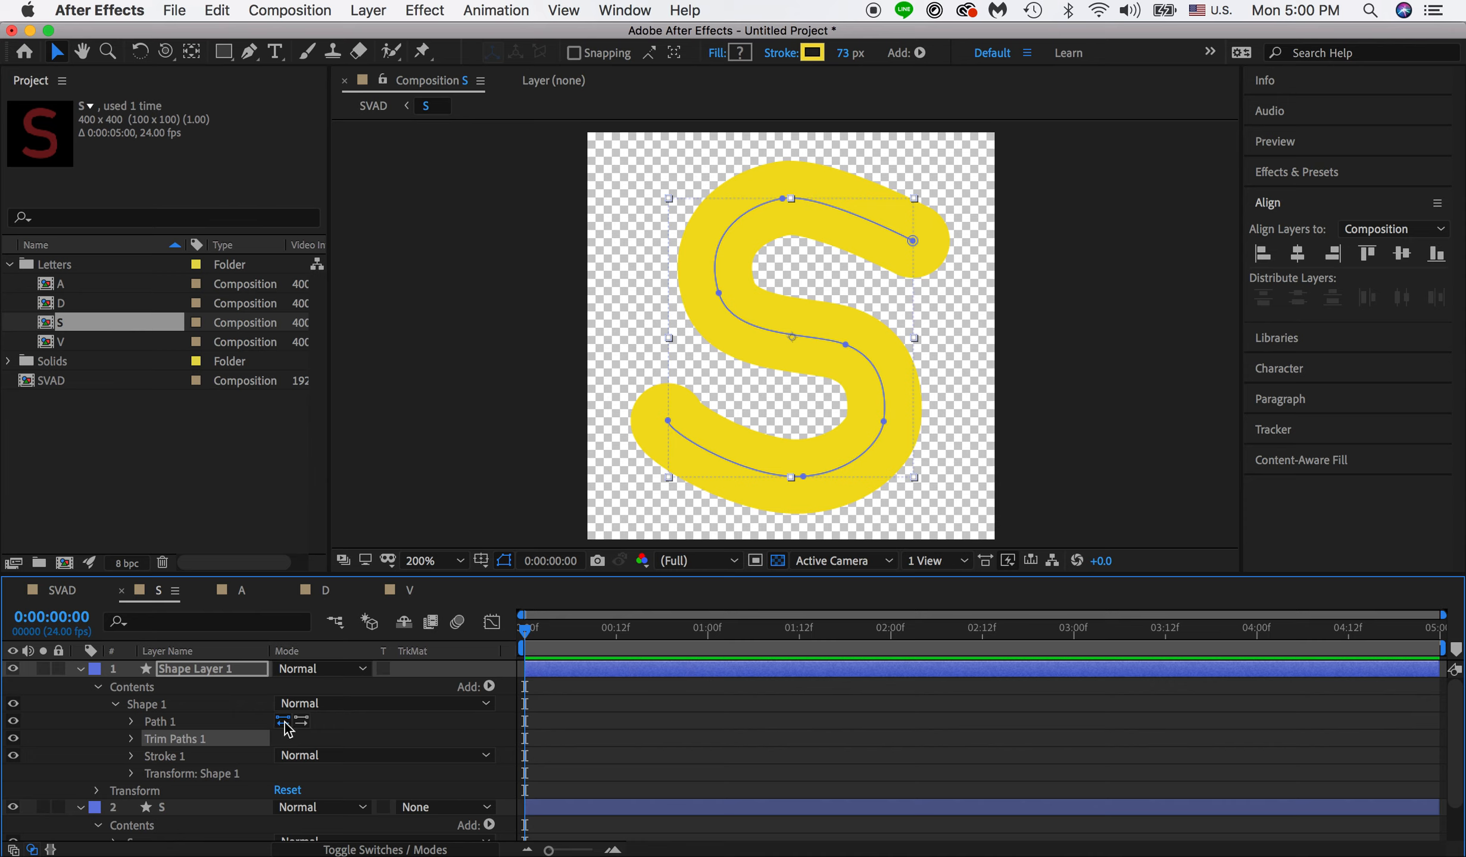
Step: Set the End value of Trim Paths 1 to 93%
left_click(132, 739)
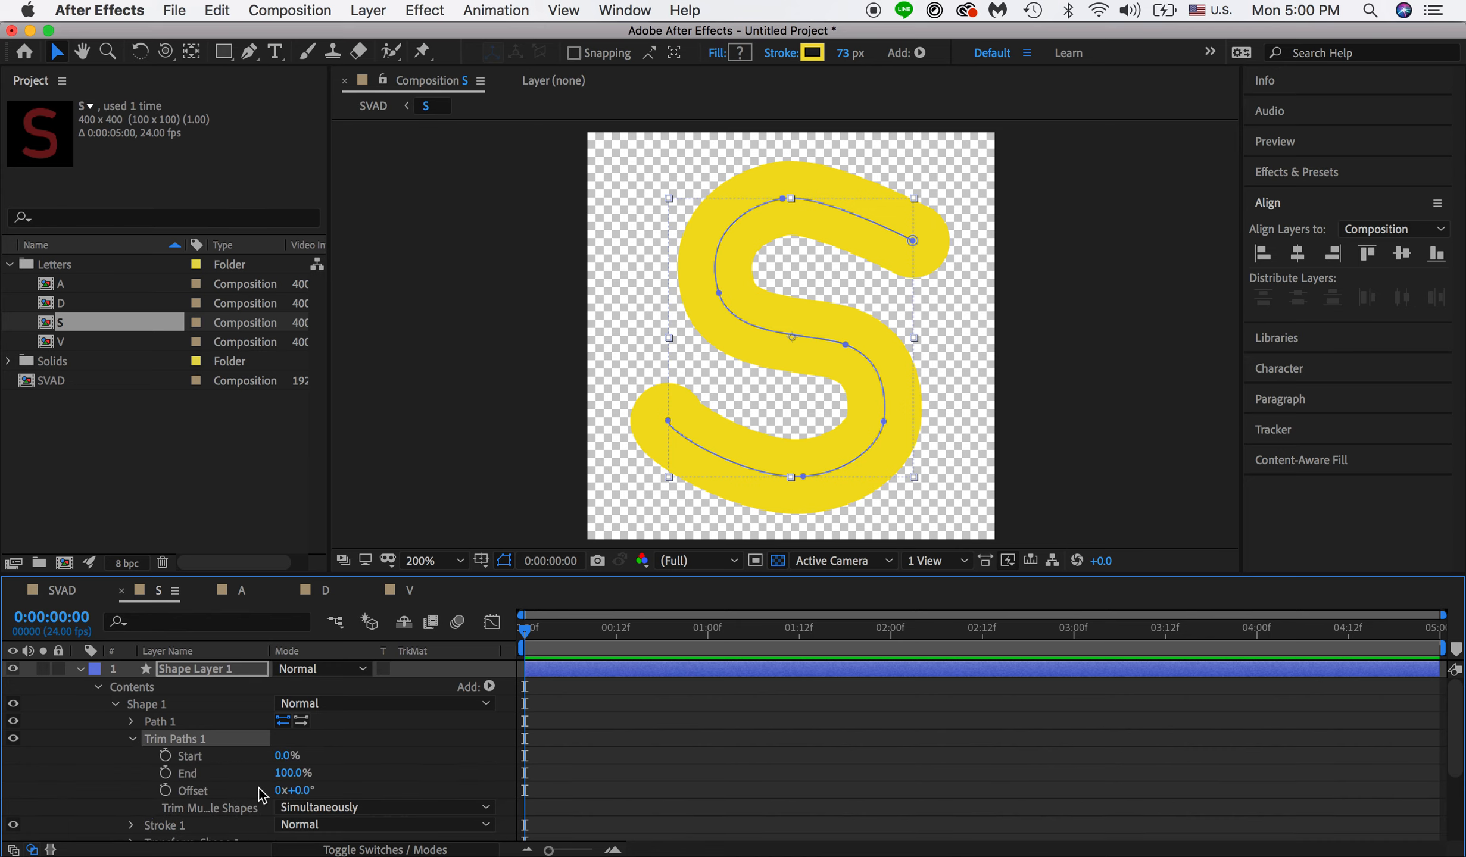
left_click(285, 757)
mouse_move(287, 765)
left_mouse_down()
mouse_move(371, 751)
mouse_move(288, 749)
mouse_move(394, 762)
mouse_move(299, 749)
mouse_move(384, 759)
mouse_move(274, 768)
mouse_move(369, 774)
mouse_move(262, 774)
mouse_move(357, 773)
left_mouse_up()
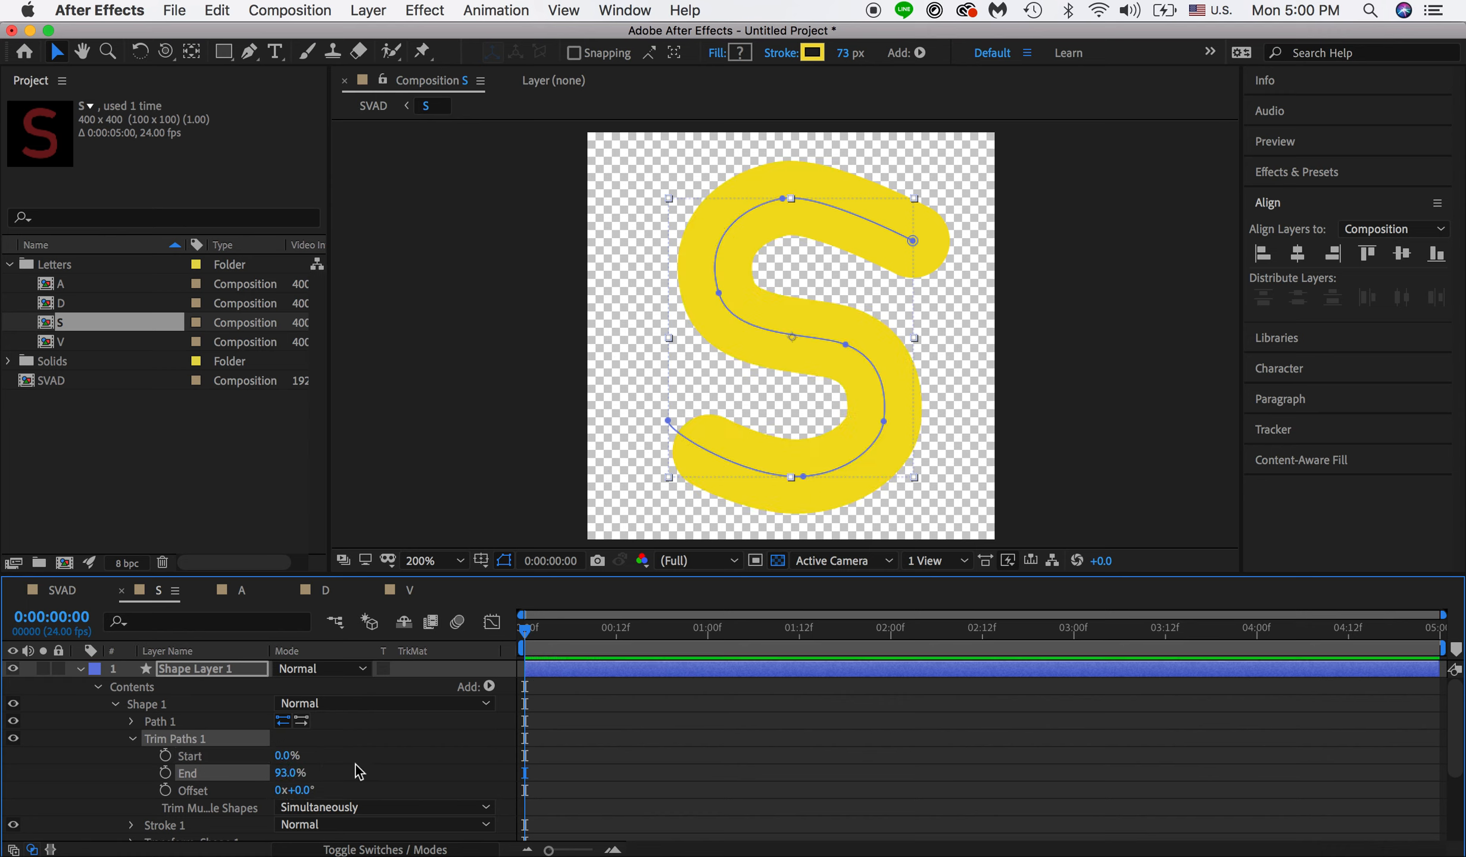
Step: Collapse the two shape layers' properties and rename Shape Layer 1 as S_mask
left_click(79, 668)
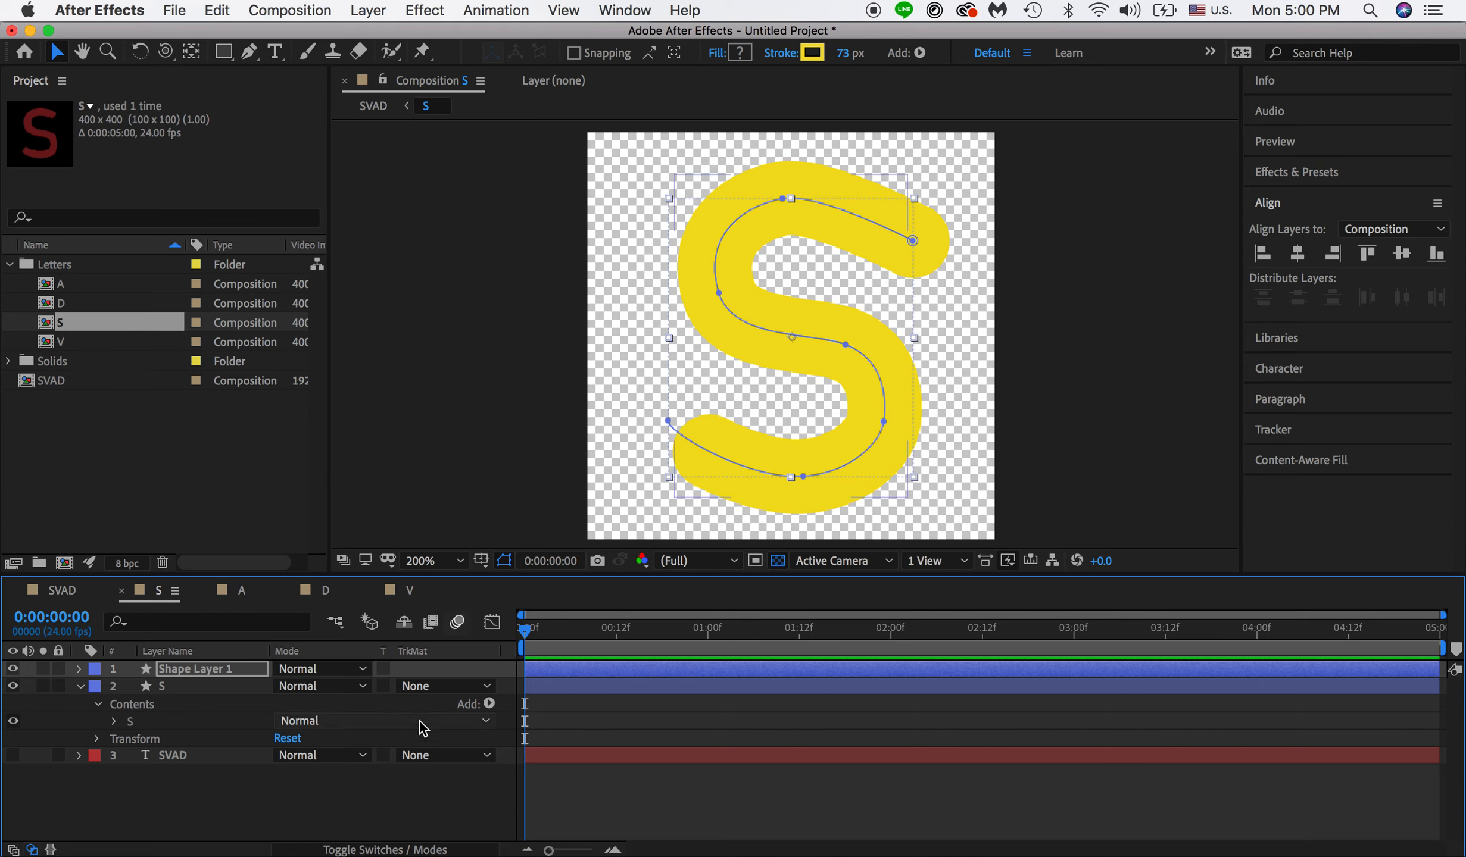
left_click(80, 686)
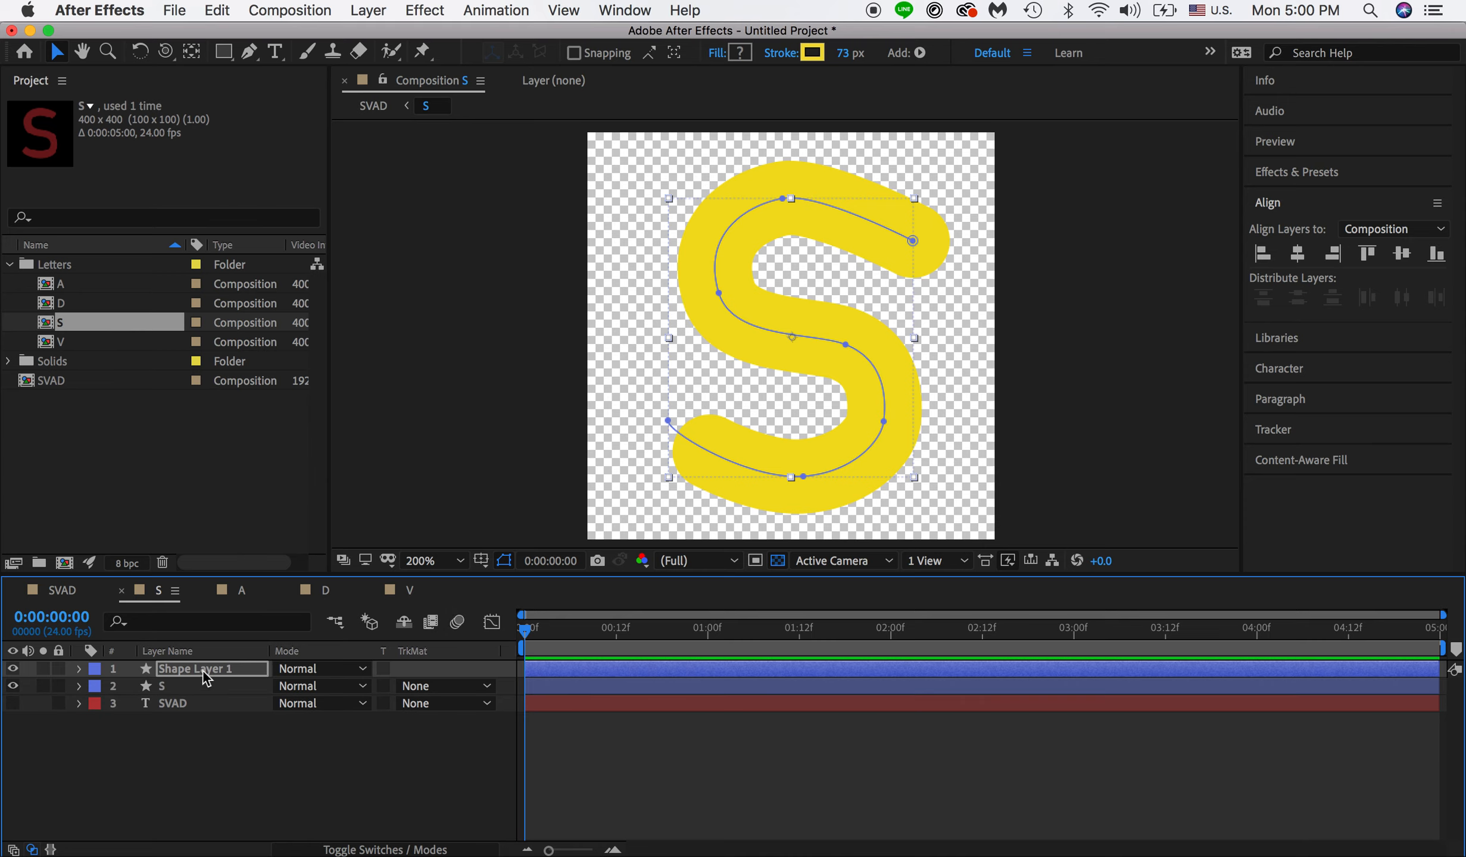
key("Return")
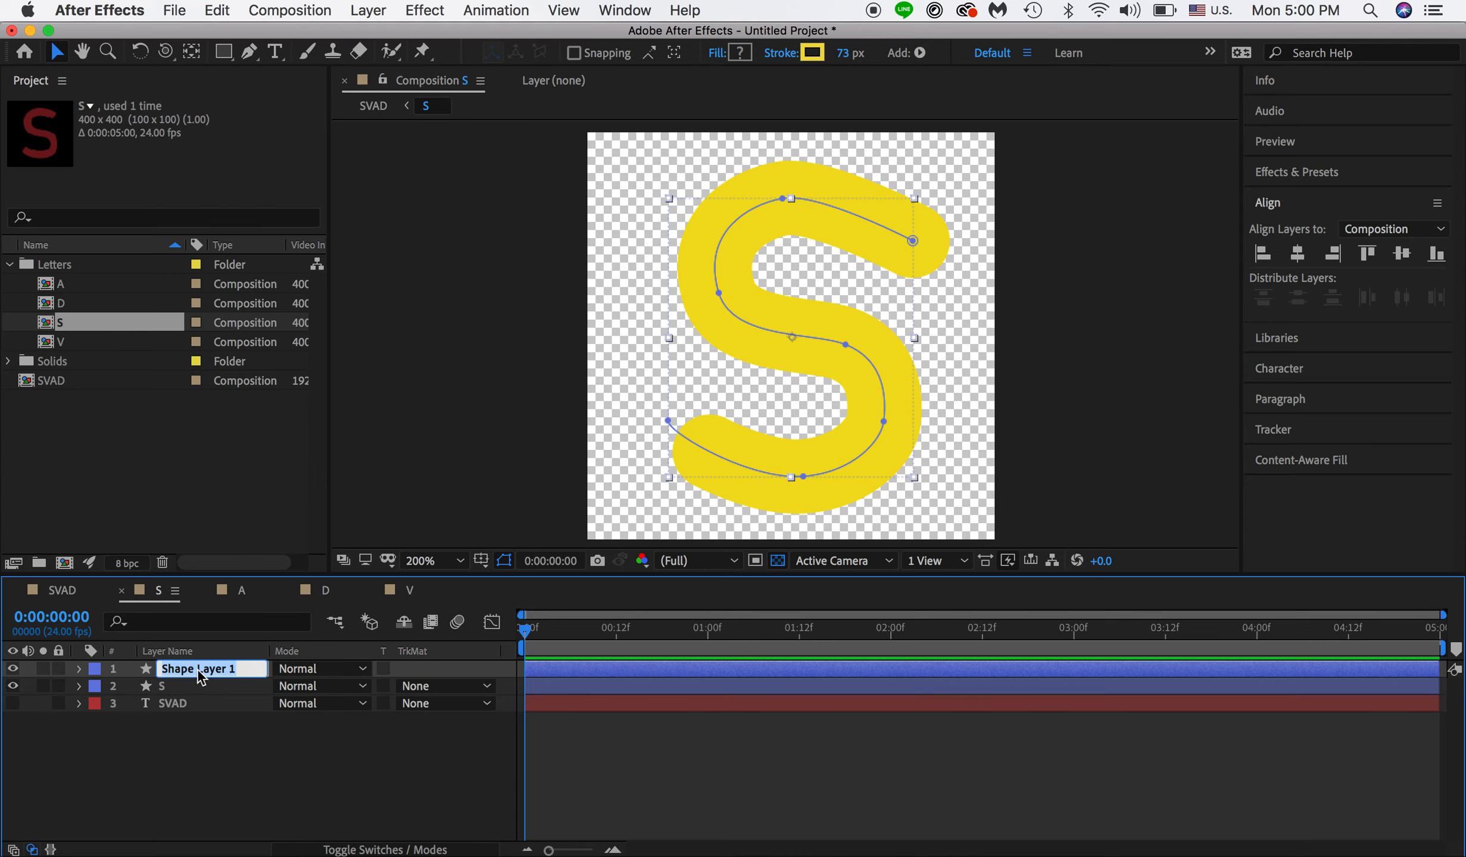
type("S_")
key("Return")
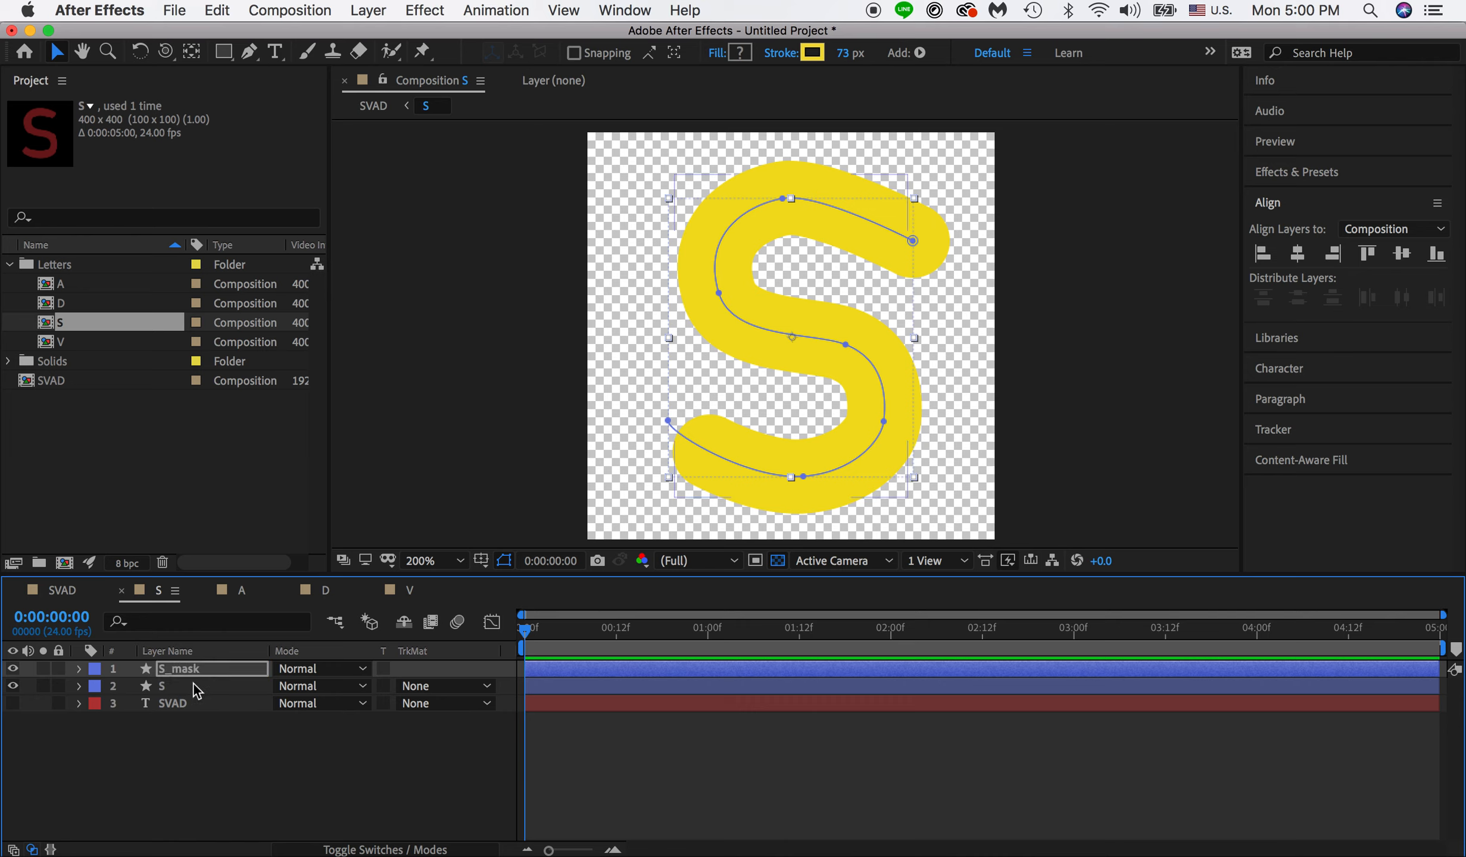
Step: Hide S_mask briefly to examine the S letter layer beneath it, and show it again
left_click(193, 685)
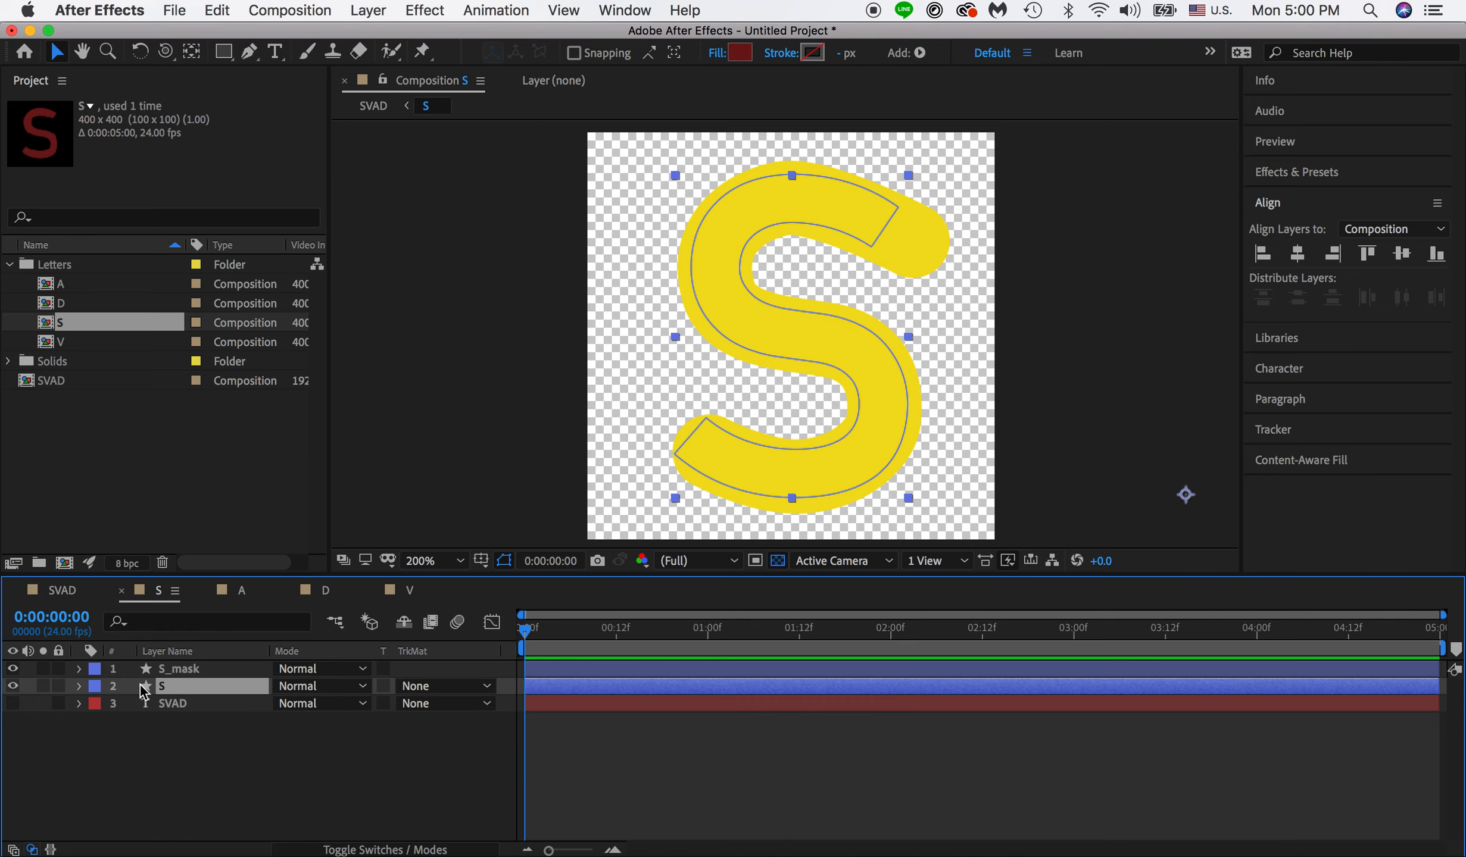
left_click(12, 668)
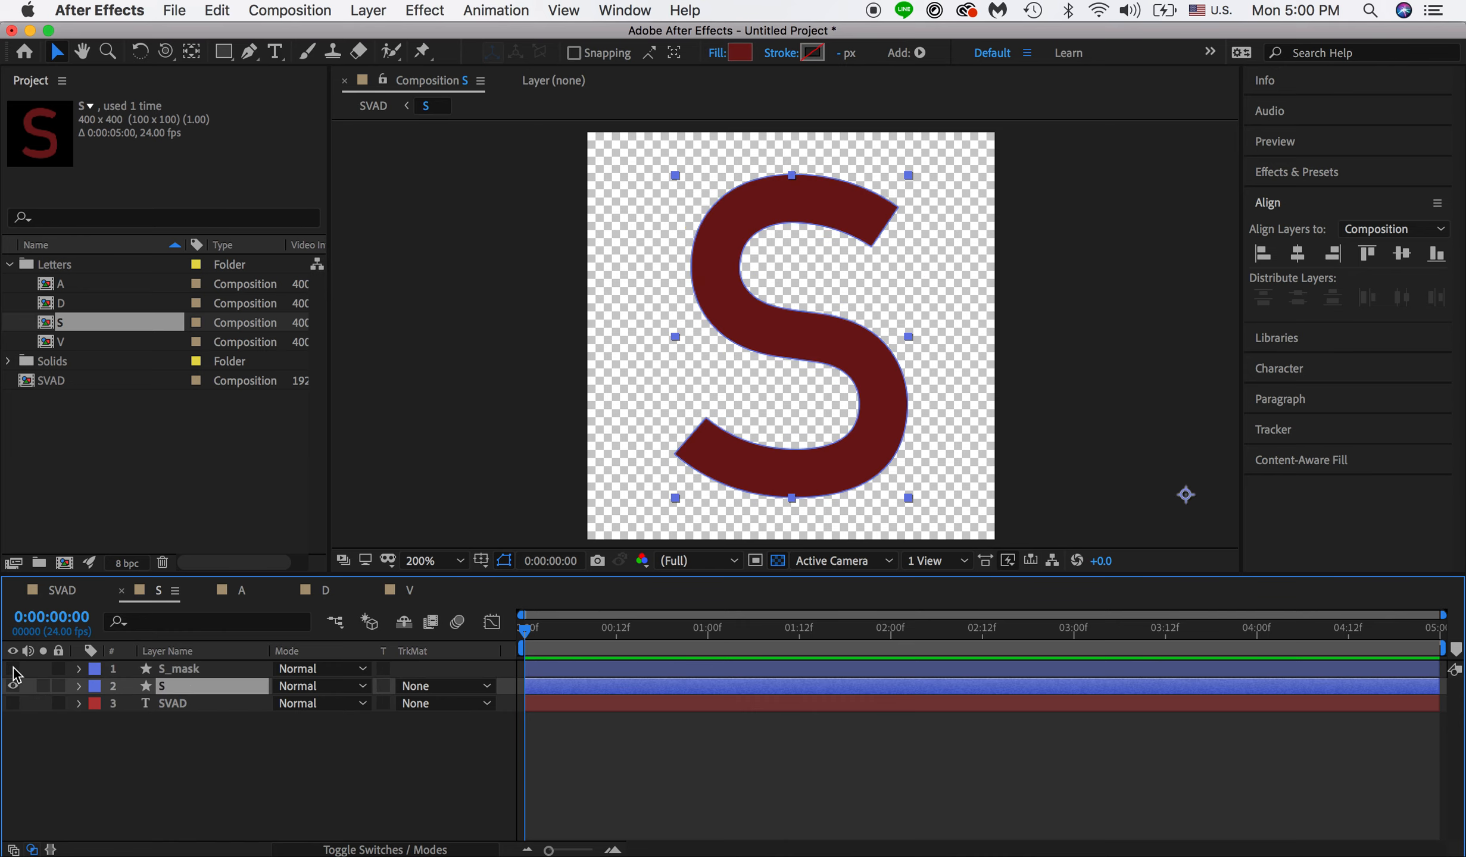
left_click(13, 668)
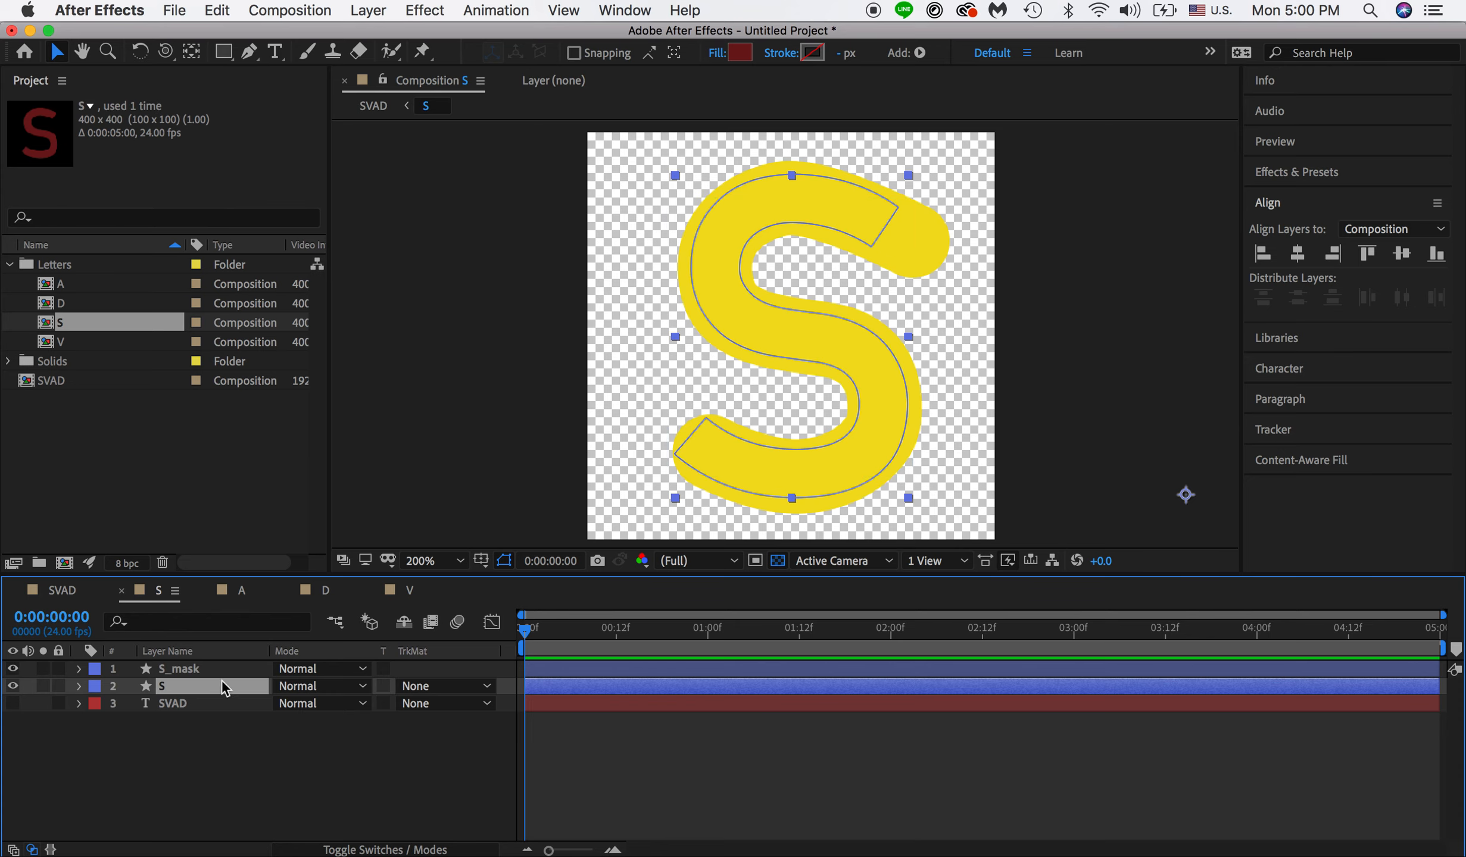
left_click(179, 669)
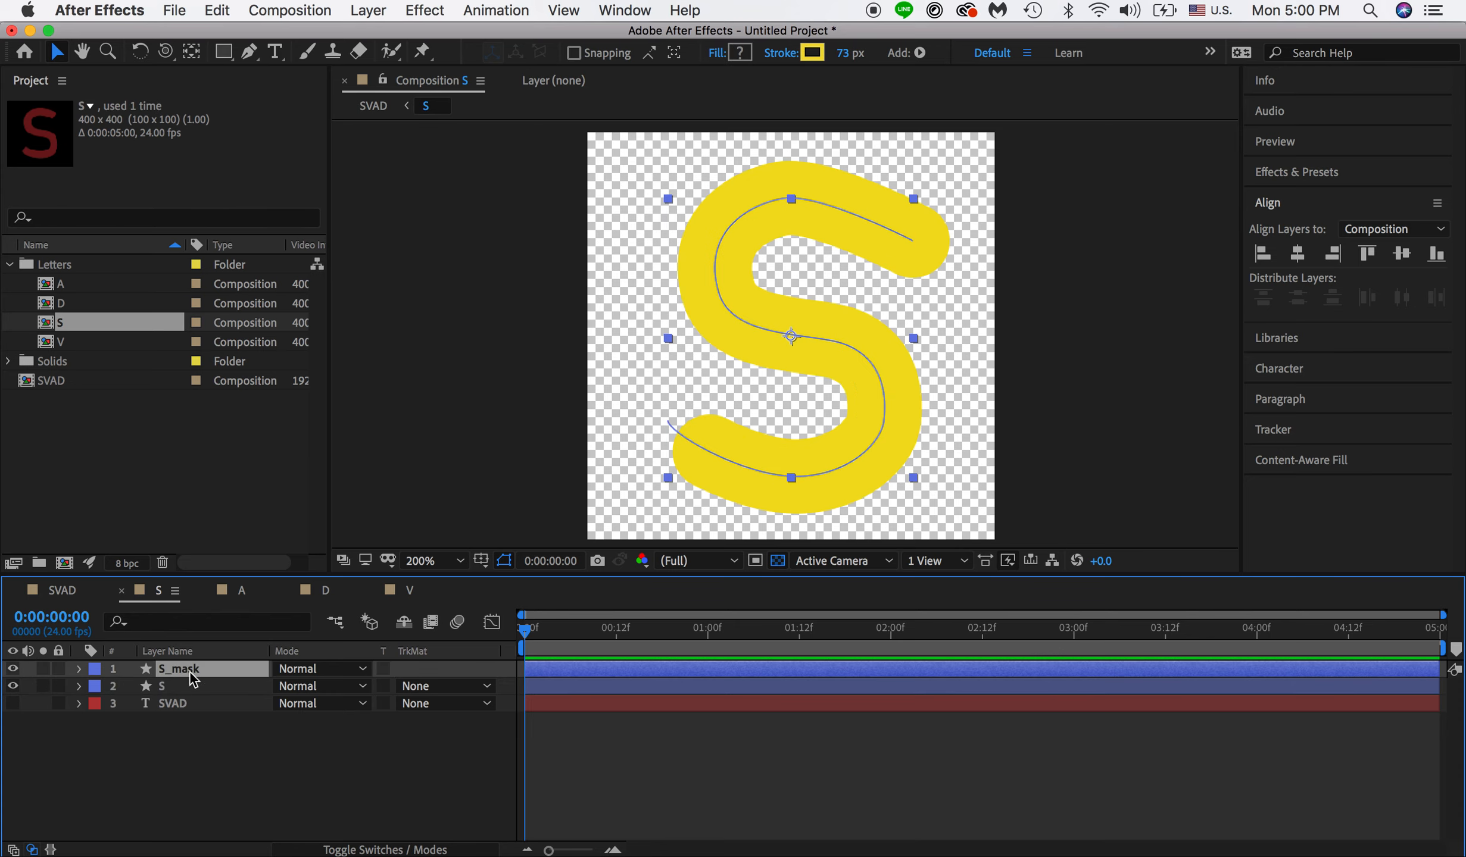
left_click(200, 687)
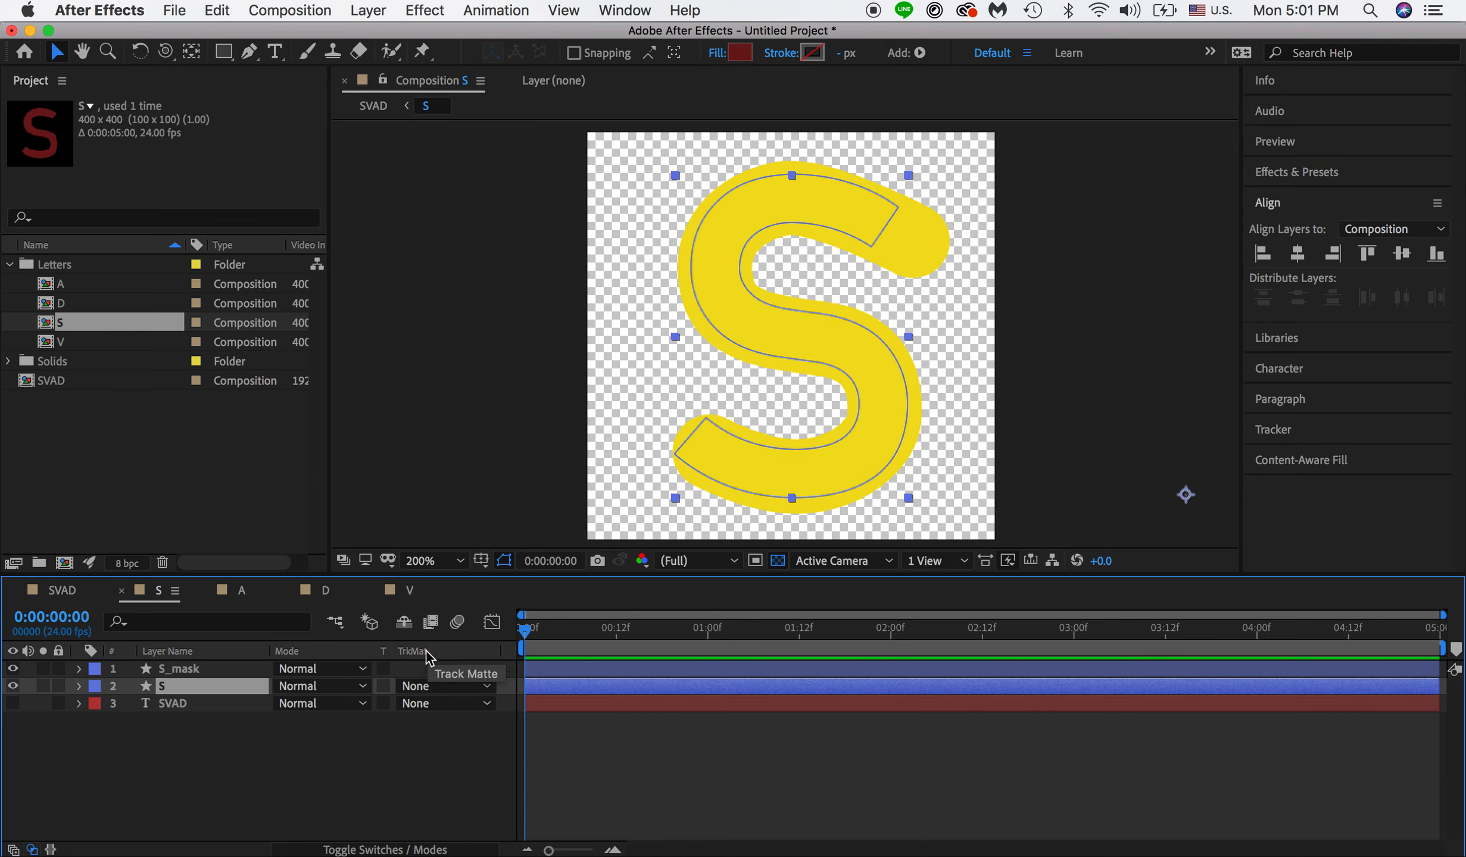
right_click(451, 654)
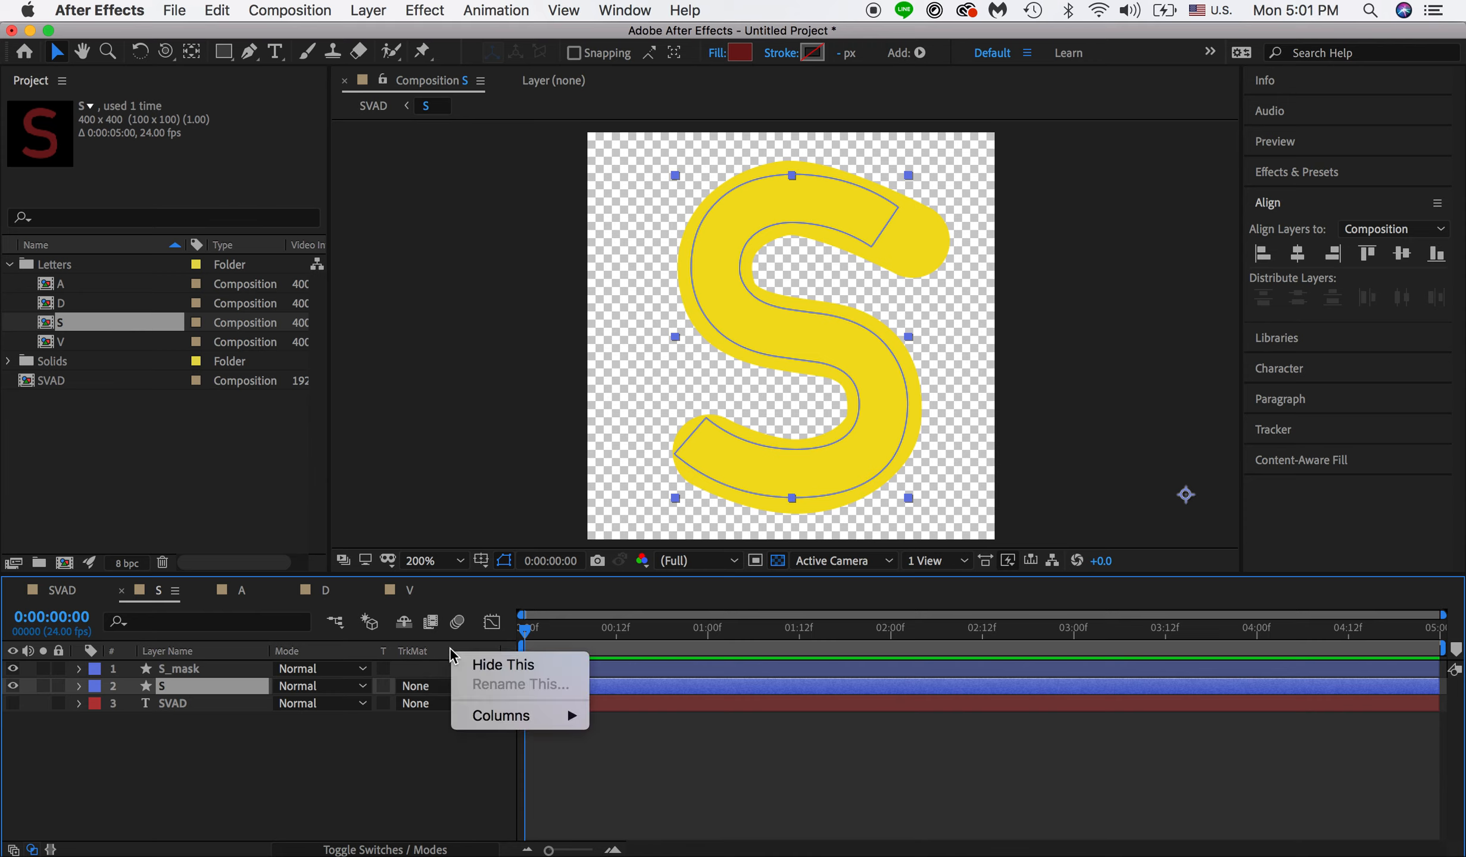
left_click(327, 654)
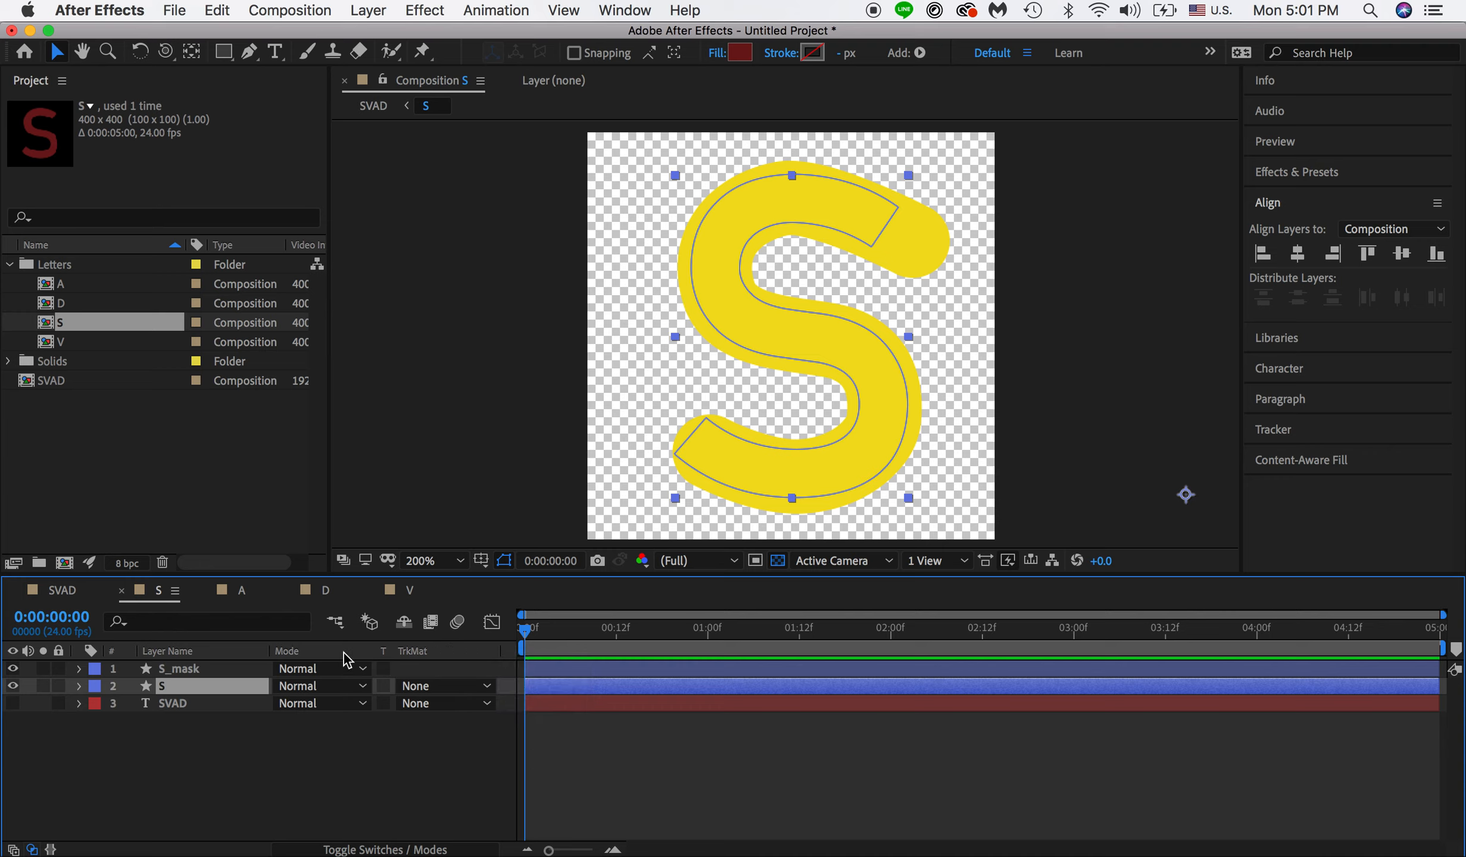
right_click(347, 656)
left_click(253, 655)
Step: Hide the Modes column in the timeline of composition S and show it again
right_click(231, 656)
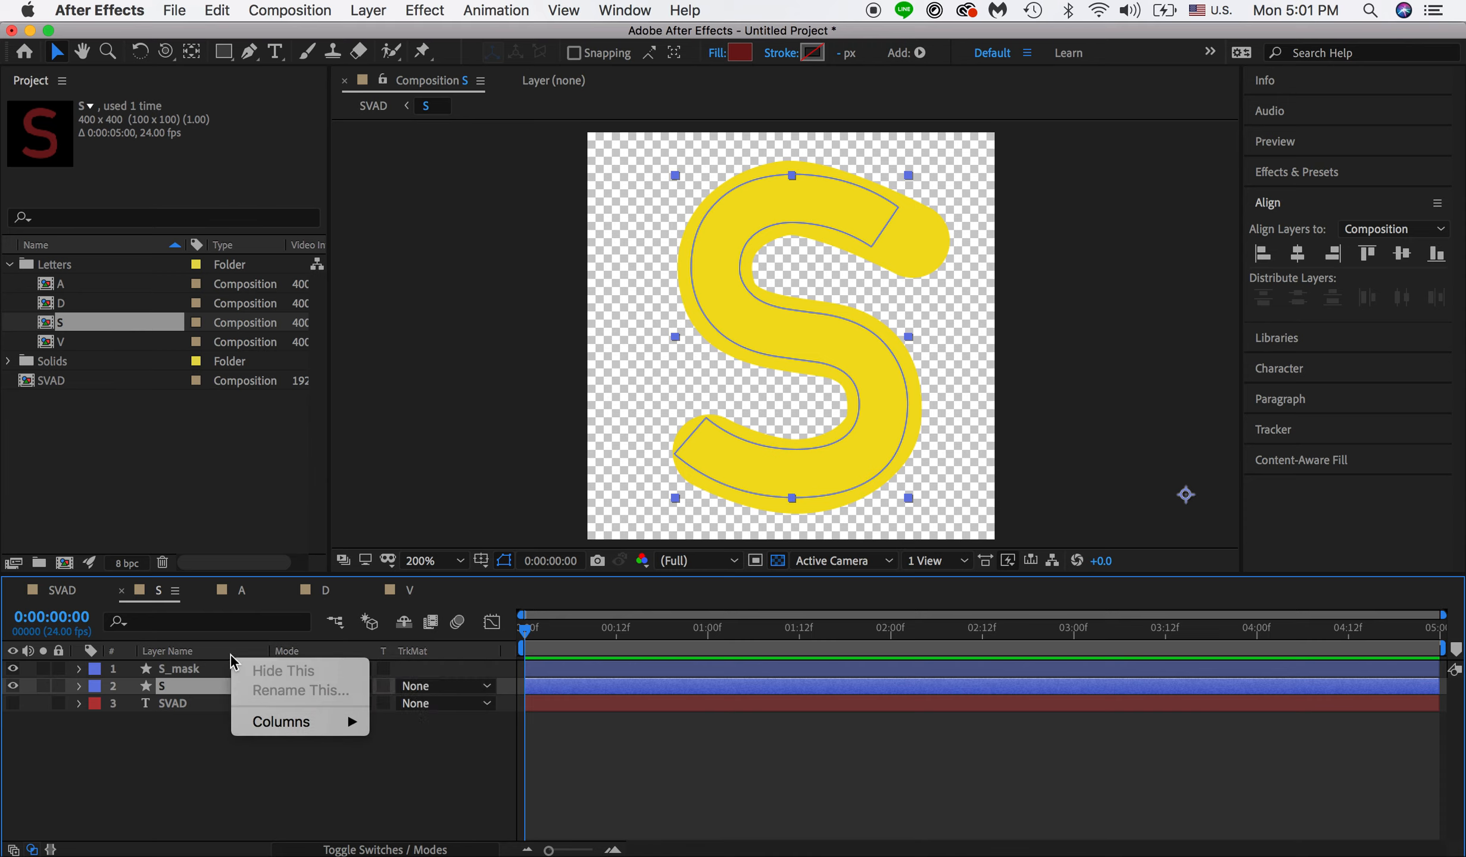
mouse_move(275, 724)
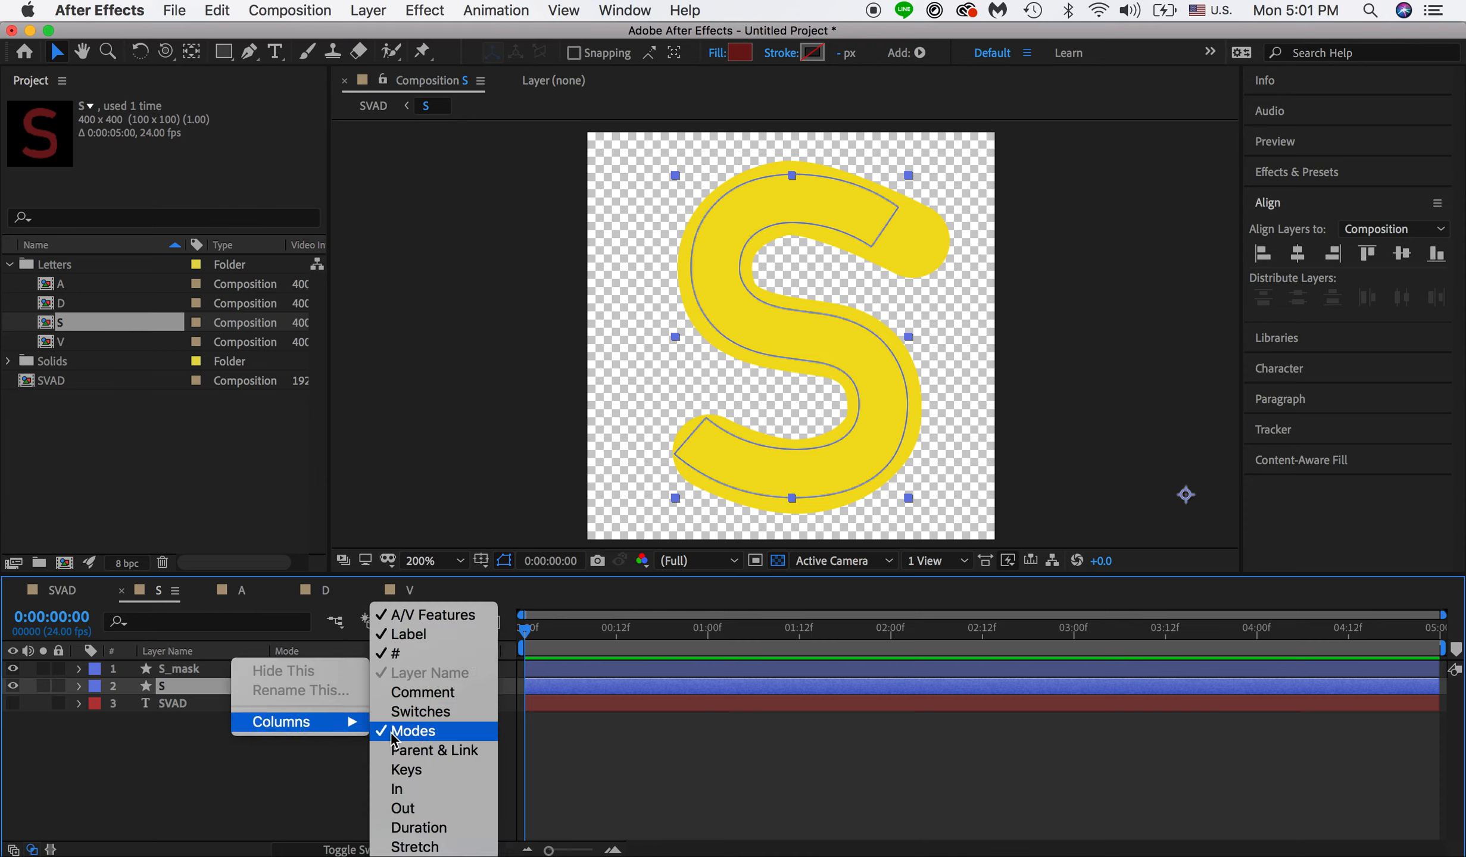
left_click(441, 736)
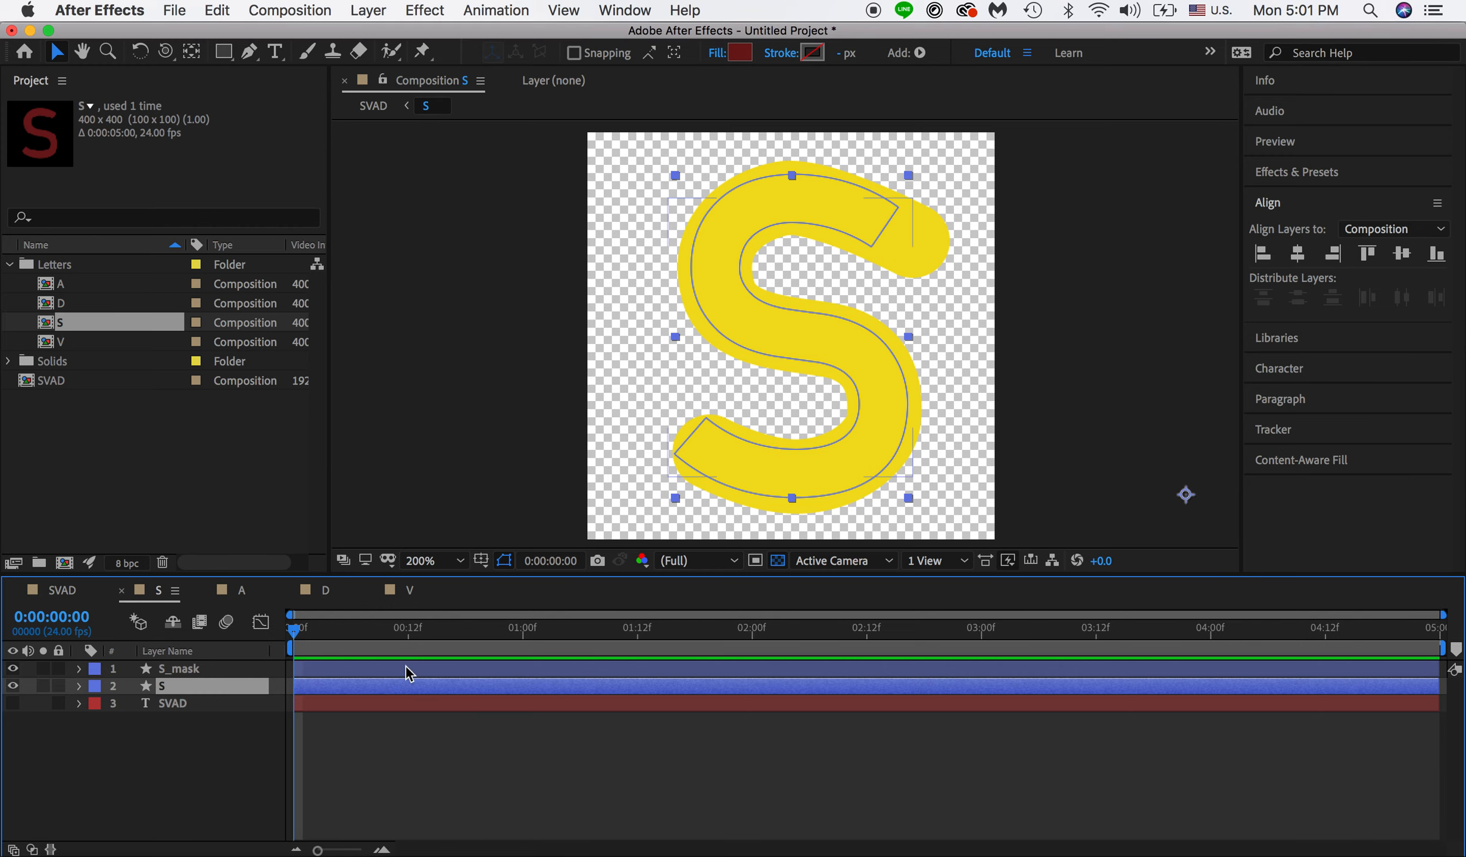
right_click(241, 655)
mouse_move(278, 718)
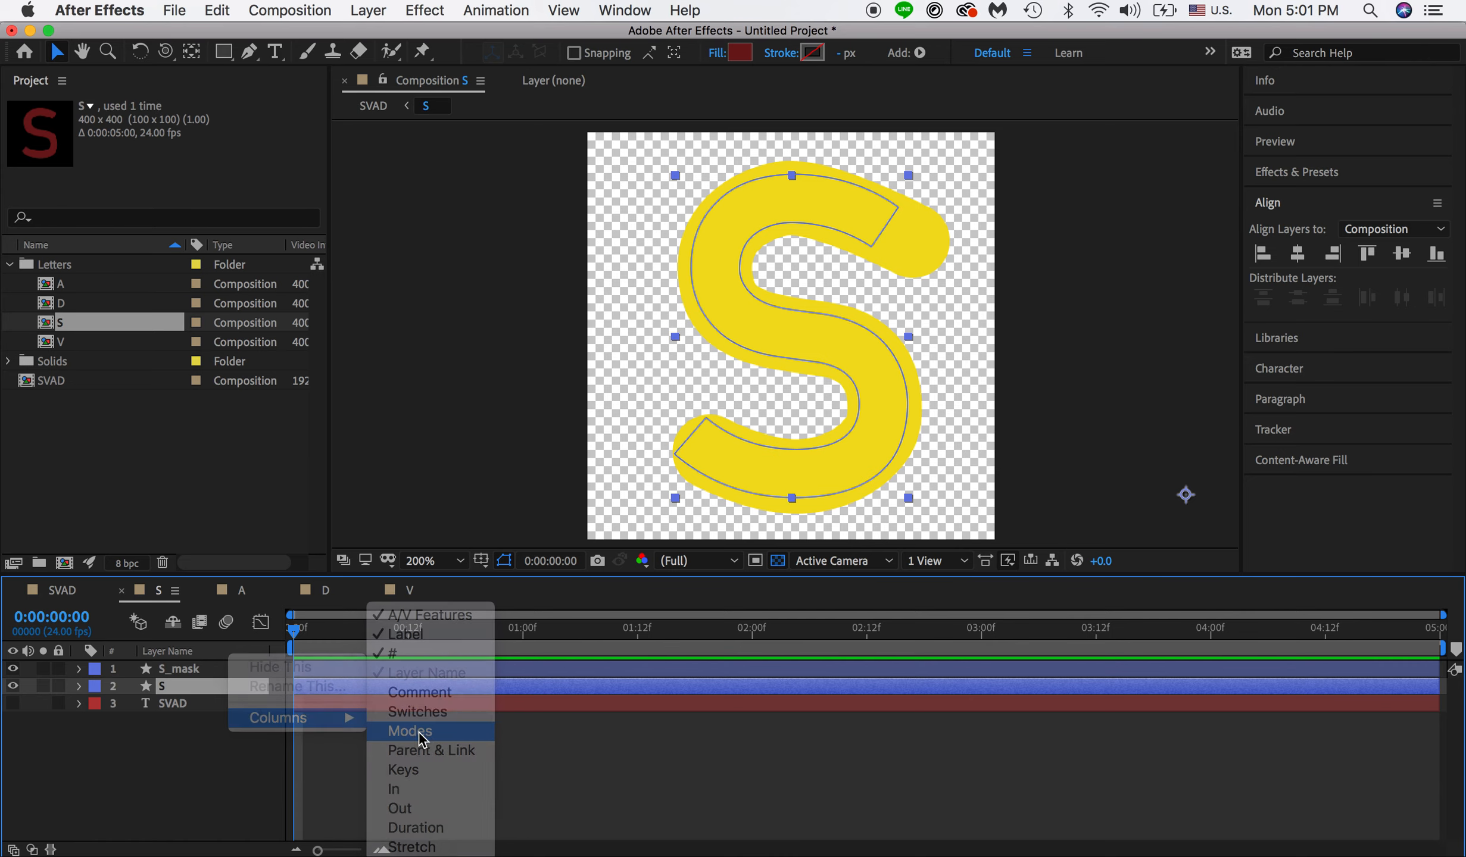
left_click(411, 731)
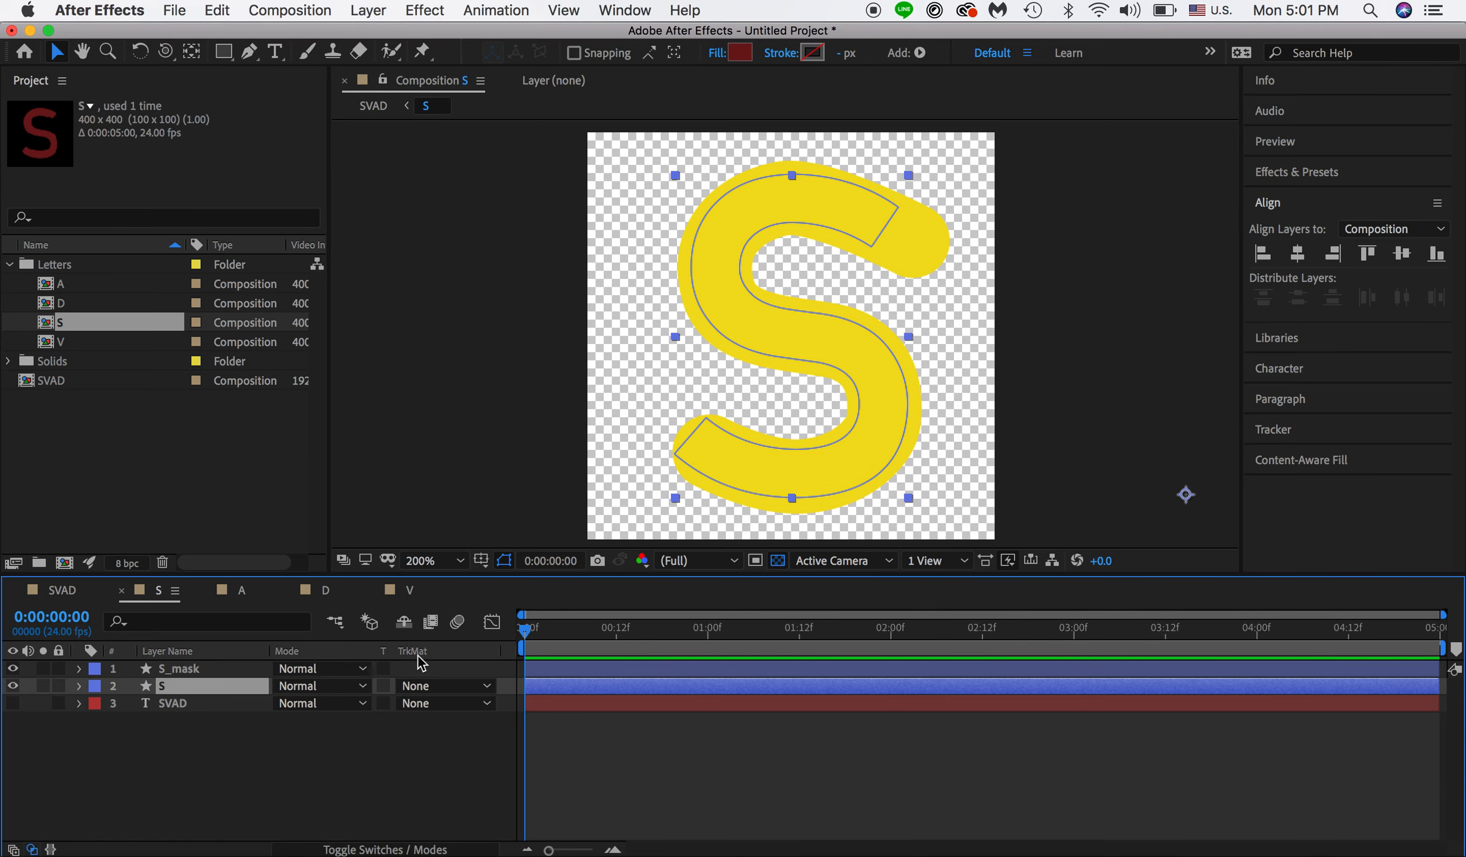
Step: Set the S layer's track matte to Alpha Matte "S_mask"
left_click(464, 709)
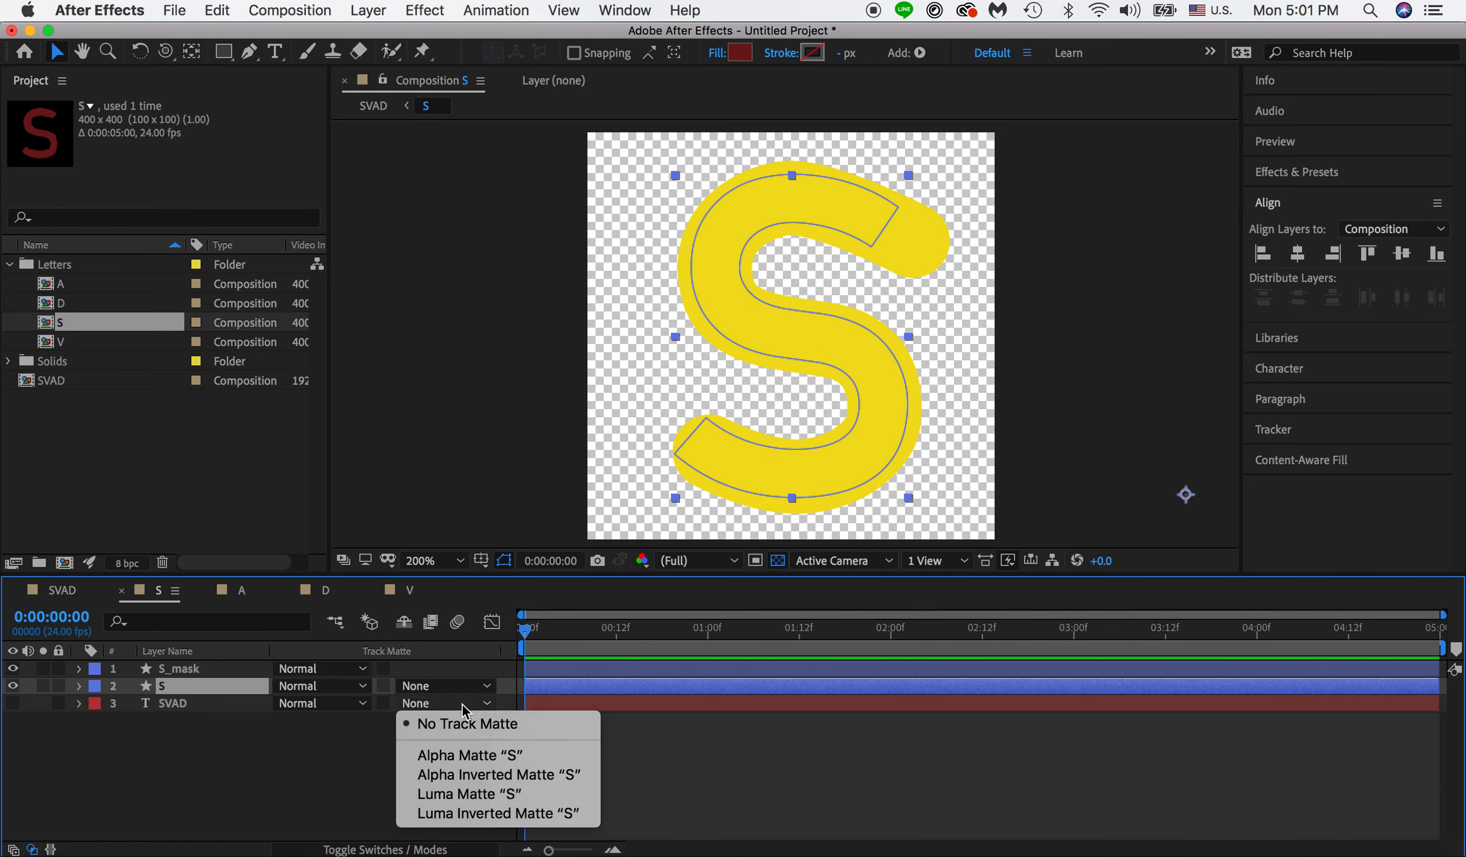
left_click(432, 703)
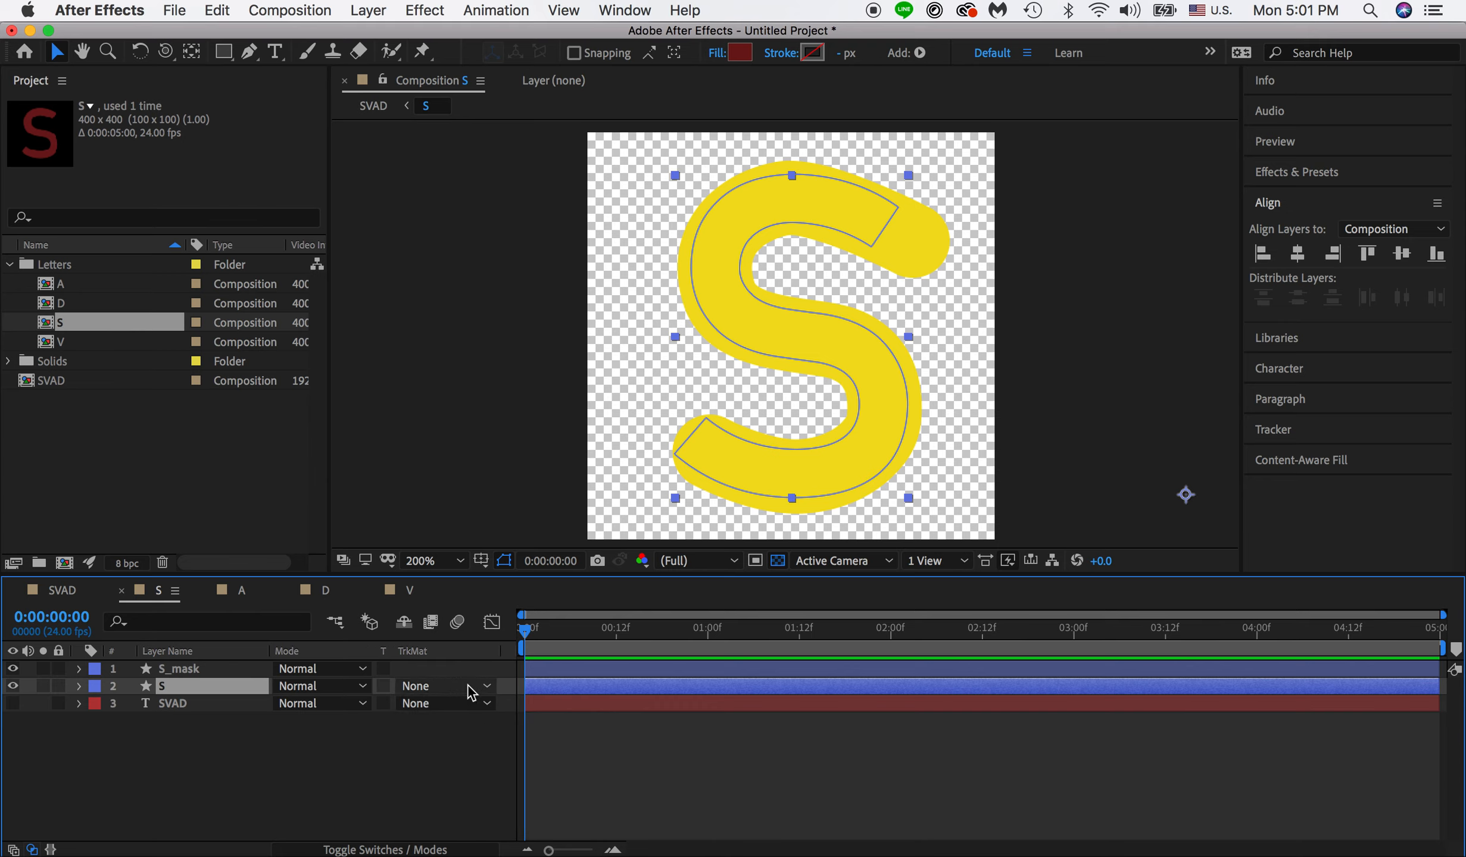
left_click(487, 686)
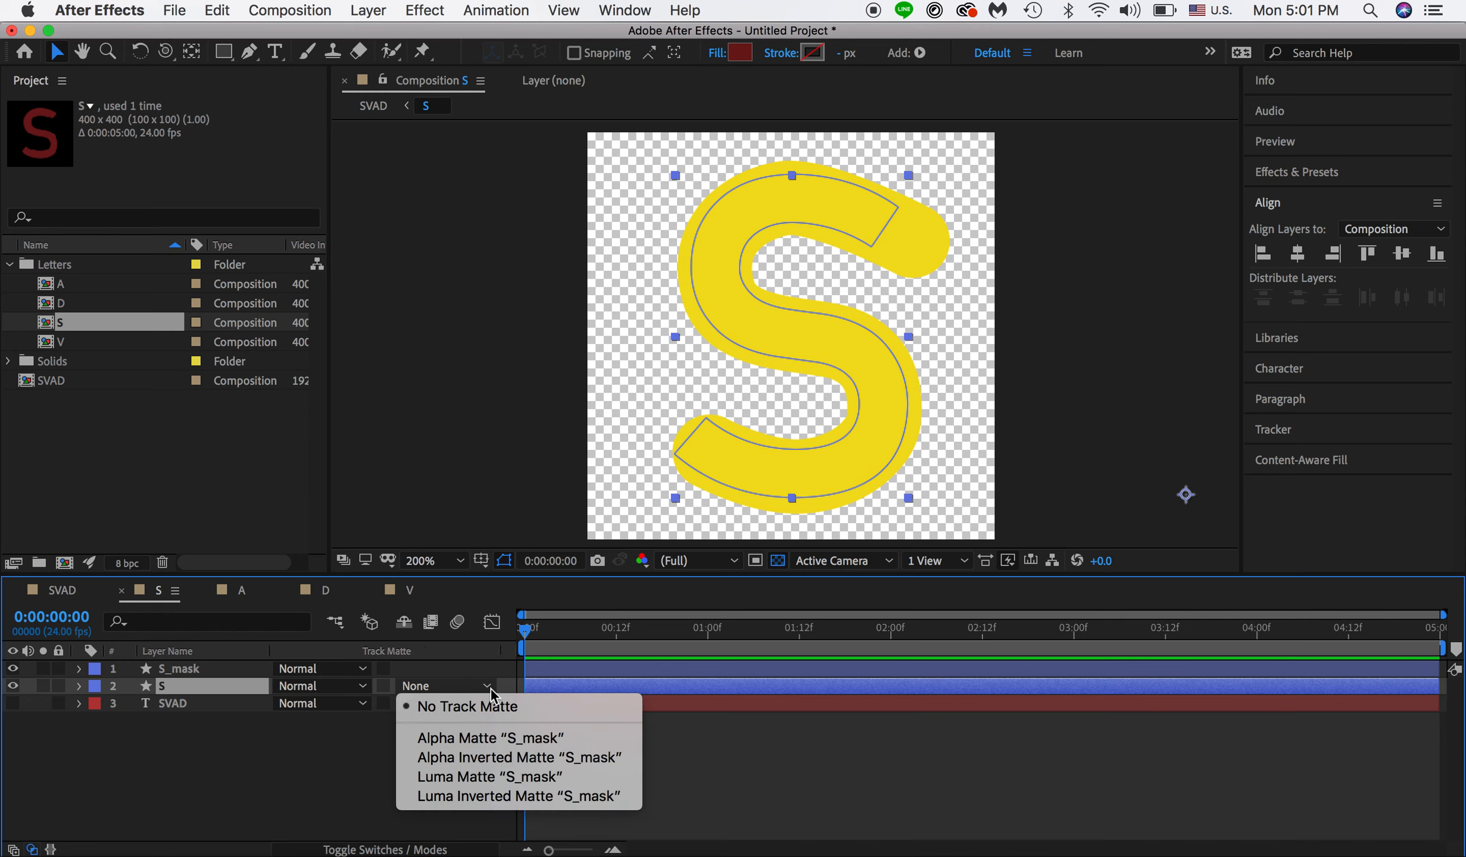
left_click(499, 743)
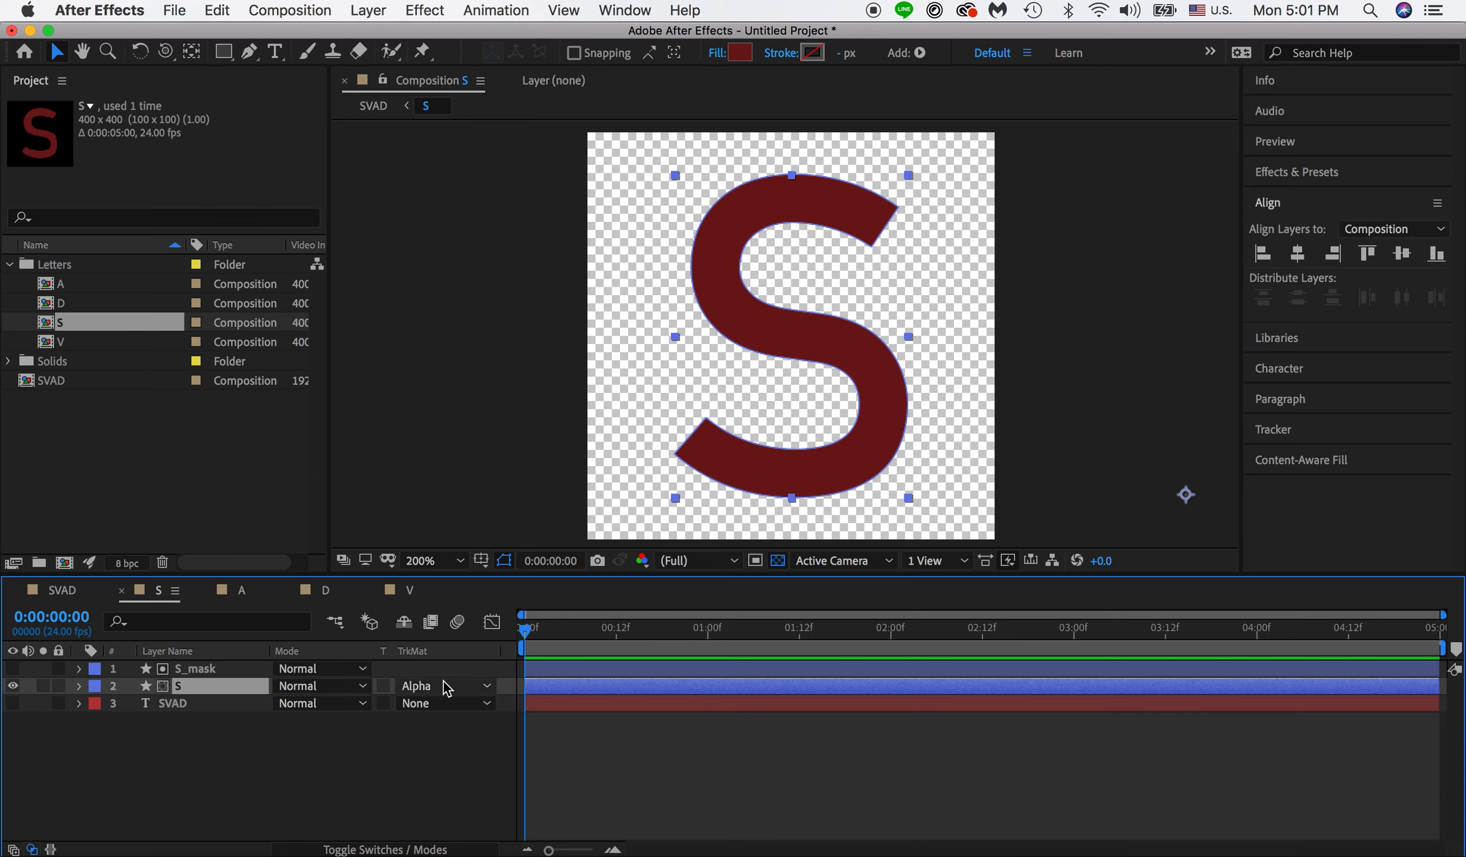
Step: Clear the S layer's track matte to view the visible S_mask, and reapply Alpha Matte "S_mask"
left_click(470, 687)
left_click(467, 706)
left_click(13, 669)
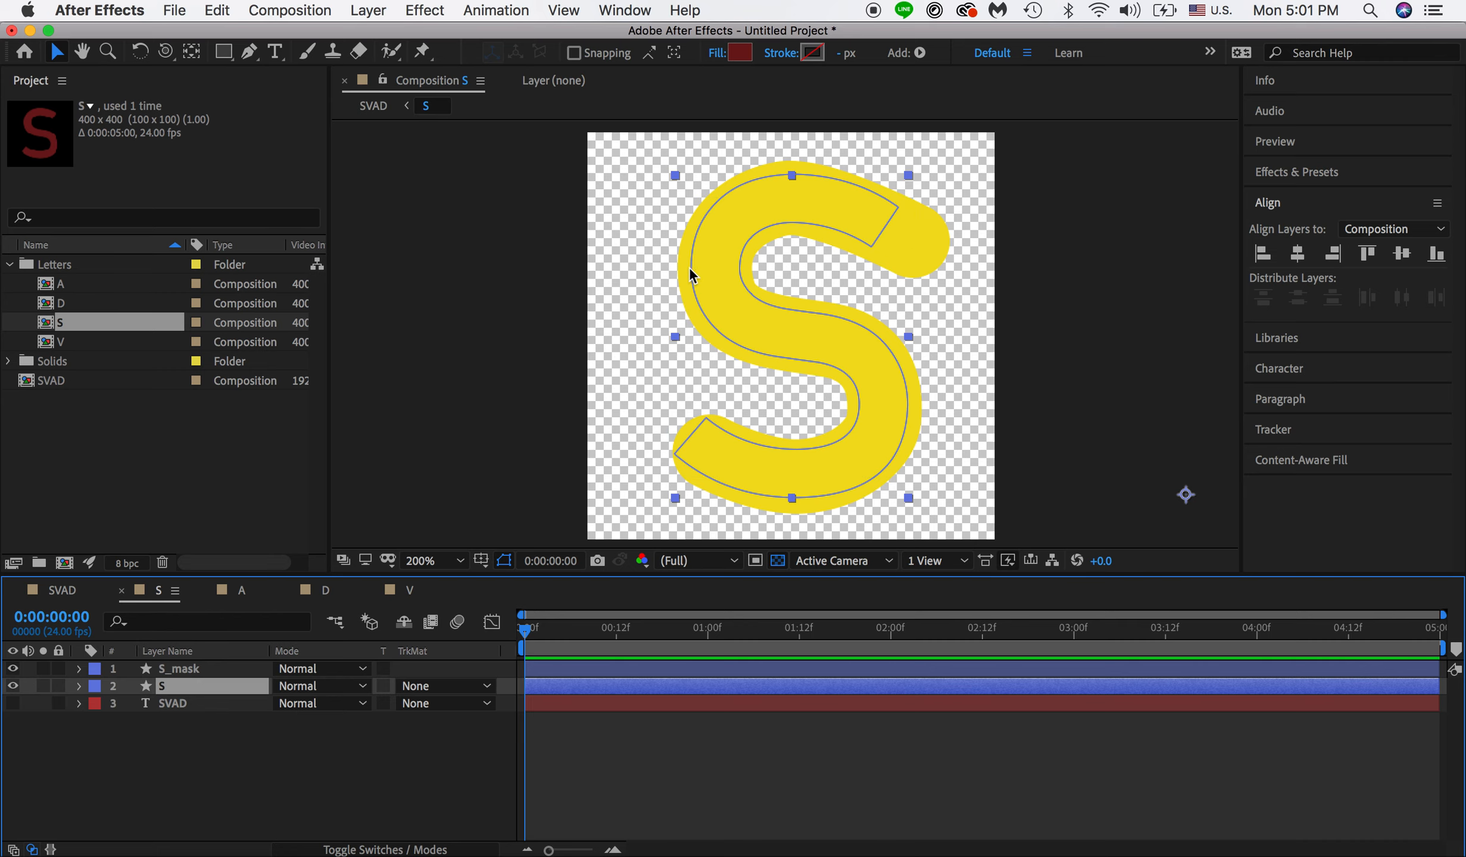
left_click(486, 685)
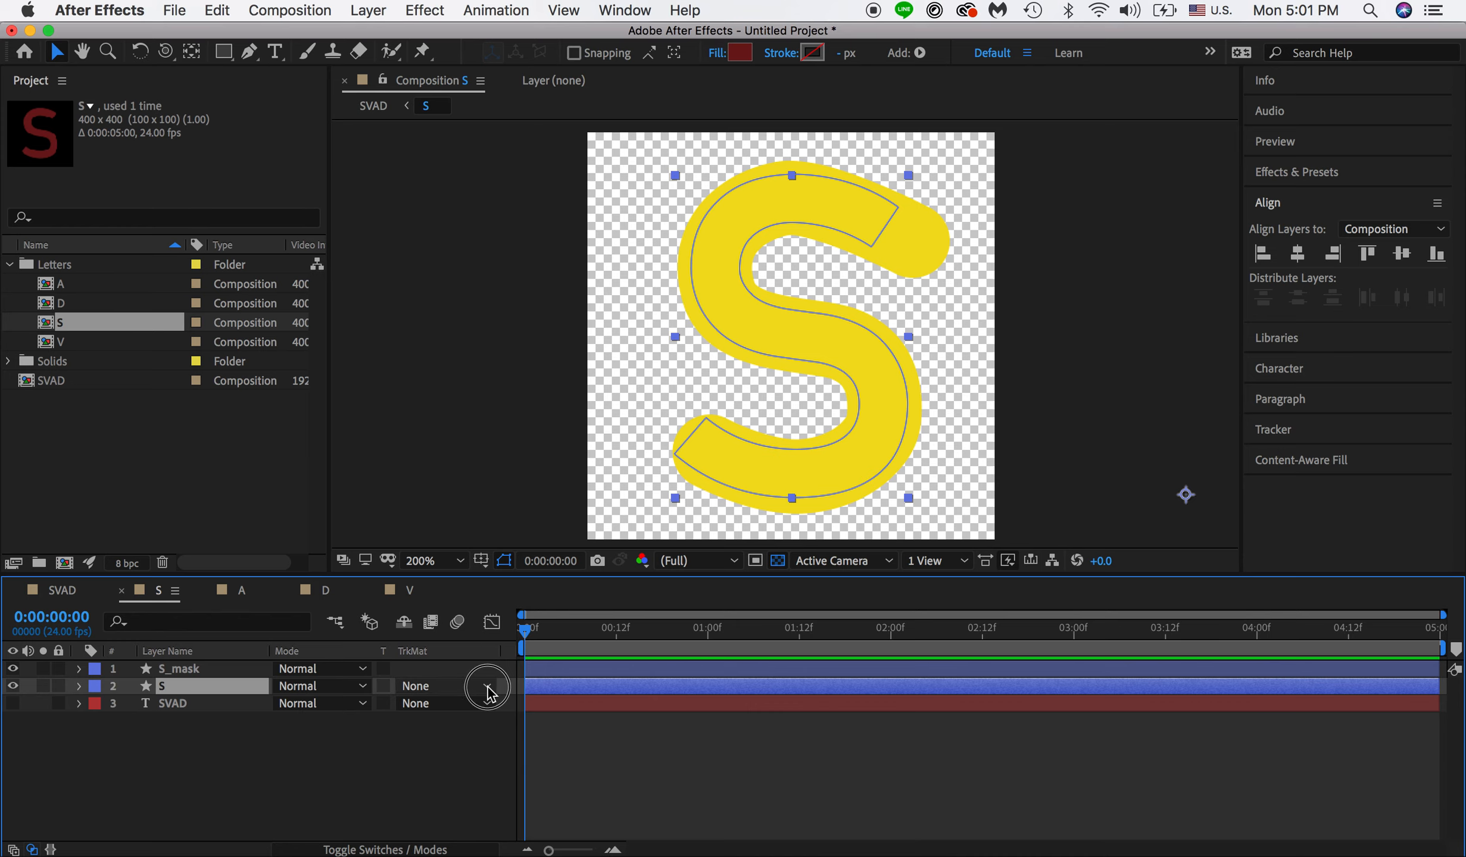
left_click(480, 738)
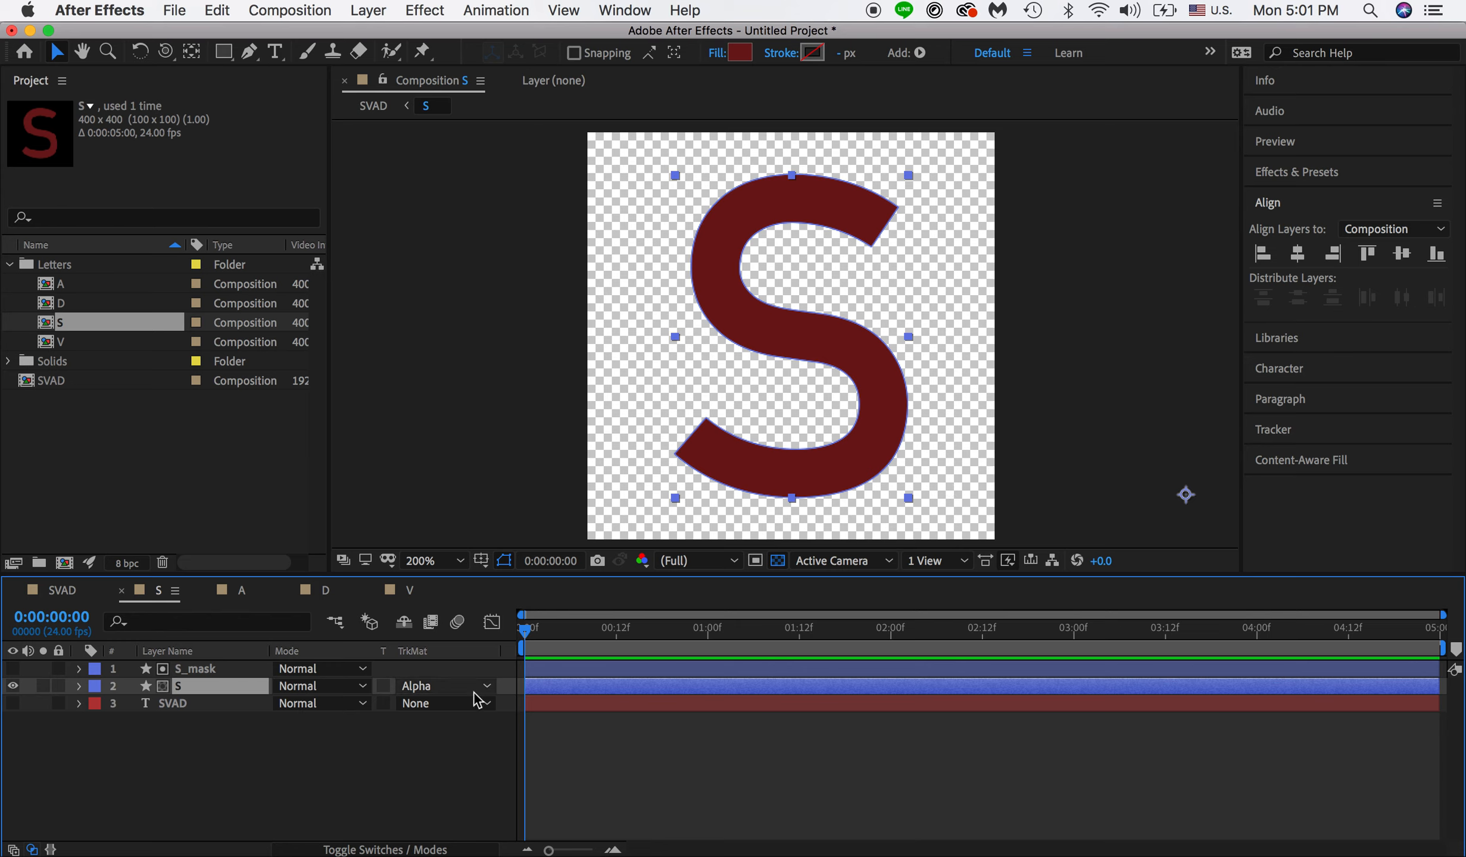
Step: Expand the S_mask layer to show its Trim Paths 1 properties
left_click(197, 670)
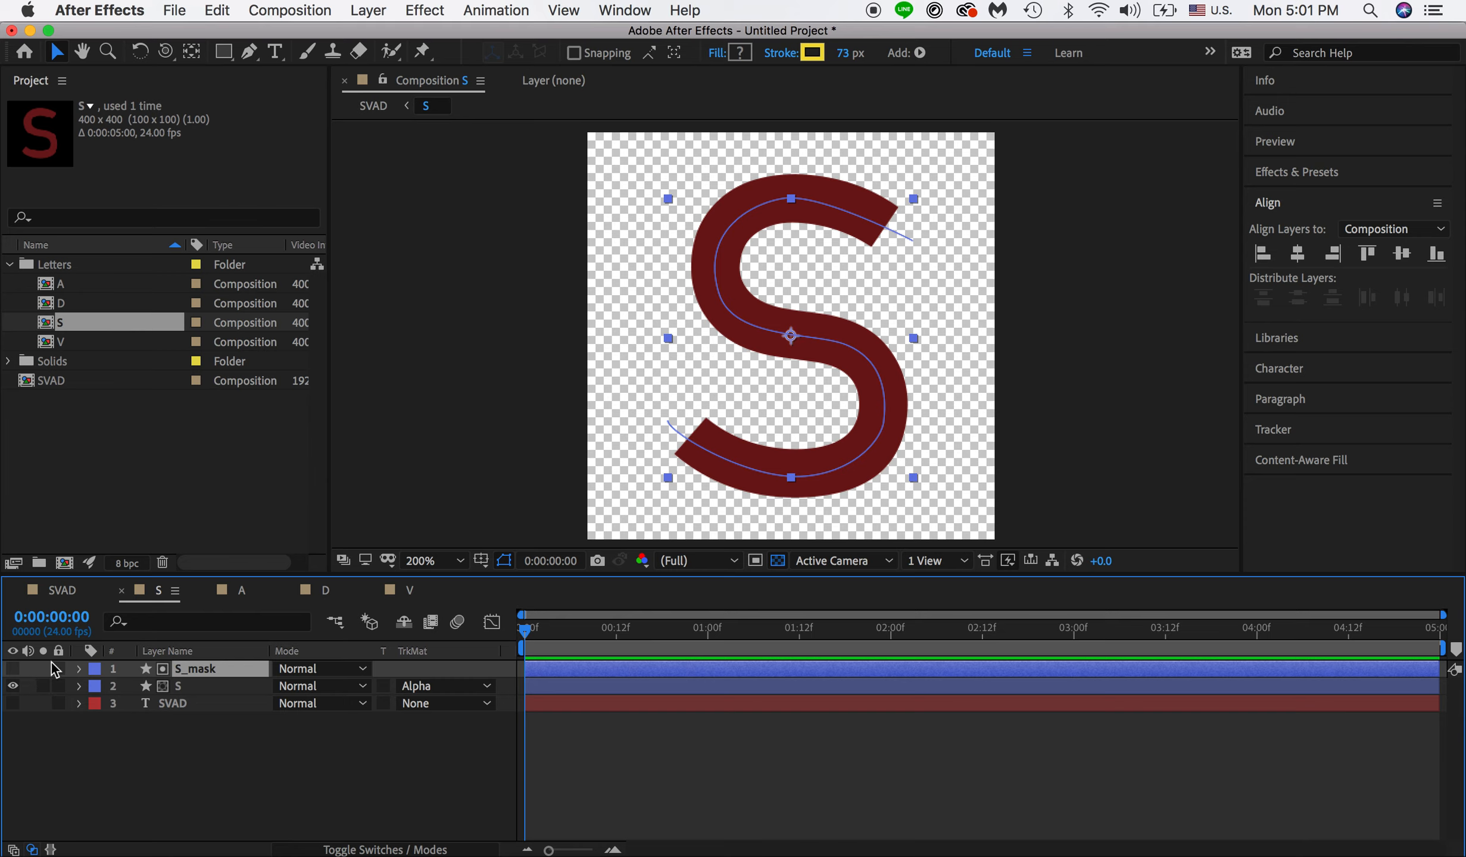
left_click(79, 668)
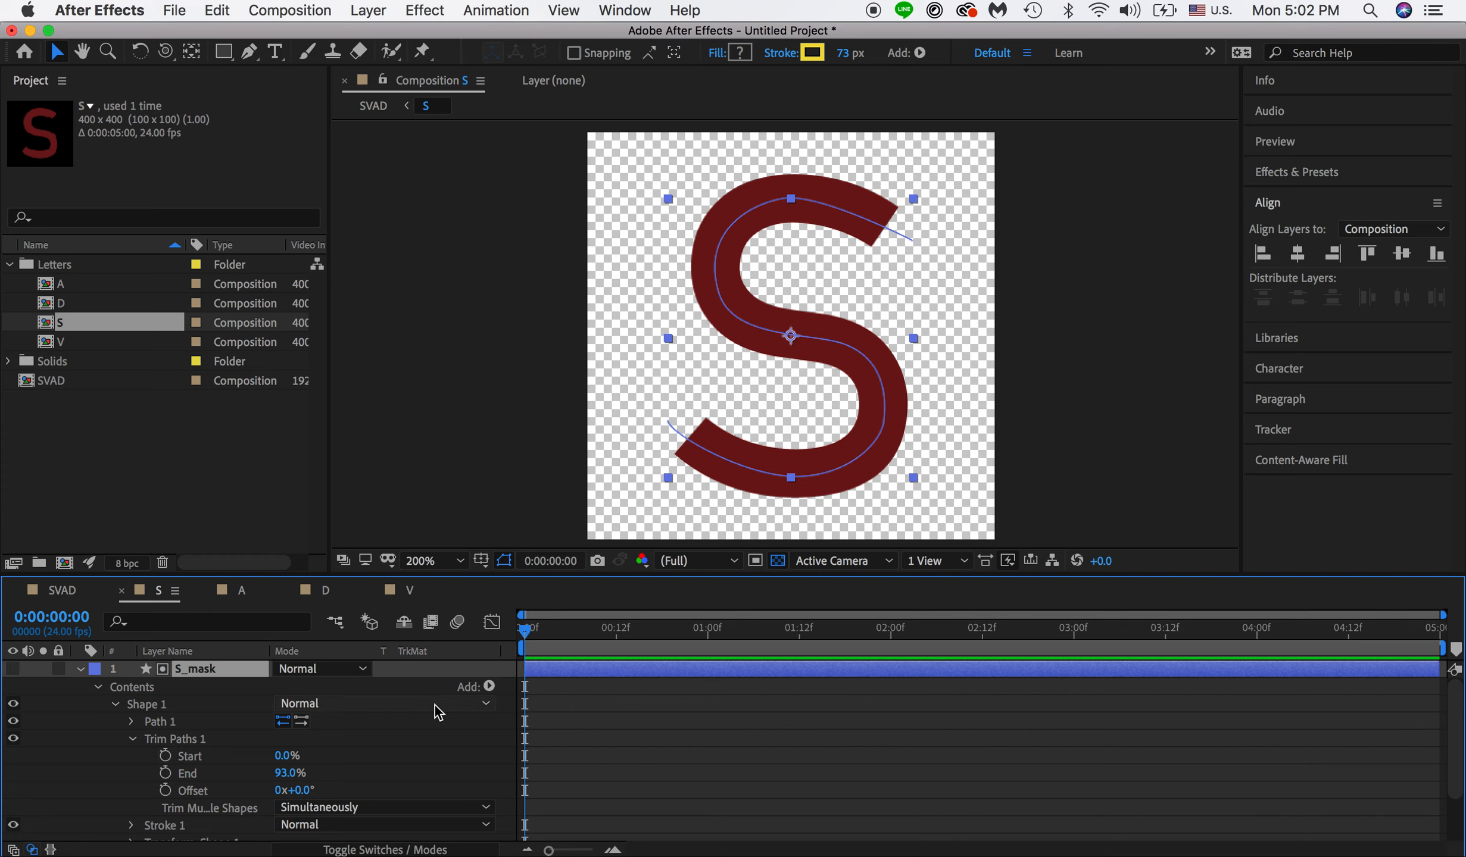
left_click(489, 687)
left_click(335, 754)
Step: Test the S reveal by lowering the End value of Trim Paths 1 to 0% and raising it to 100%
mouse_move(281, 773)
left_mouse_down()
mouse_move(333, 772)
mouse_move(229, 772)
mouse_move(333, 773)
mouse_move(250, 770)
mouse_move(282, 777)
mouse_move(257, 786)
left_mouse_up()
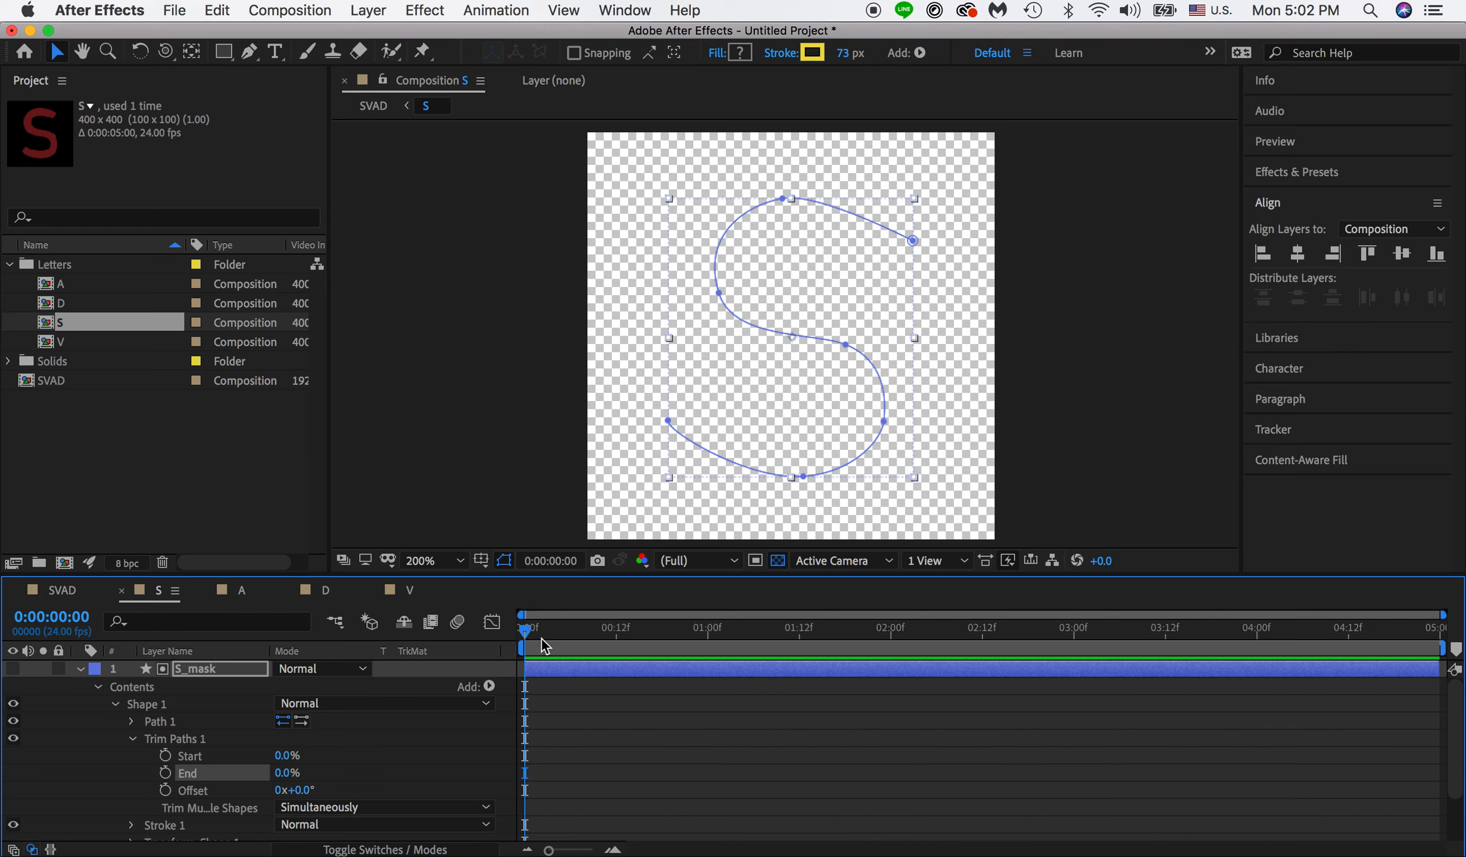
left_click(281, 781)
mouse_move(281, 782)
left_mouse_down()
mouse_move(383, 772)
mouse_move(288, 775)
mouse_move(399, 792)
left_mouse_up()
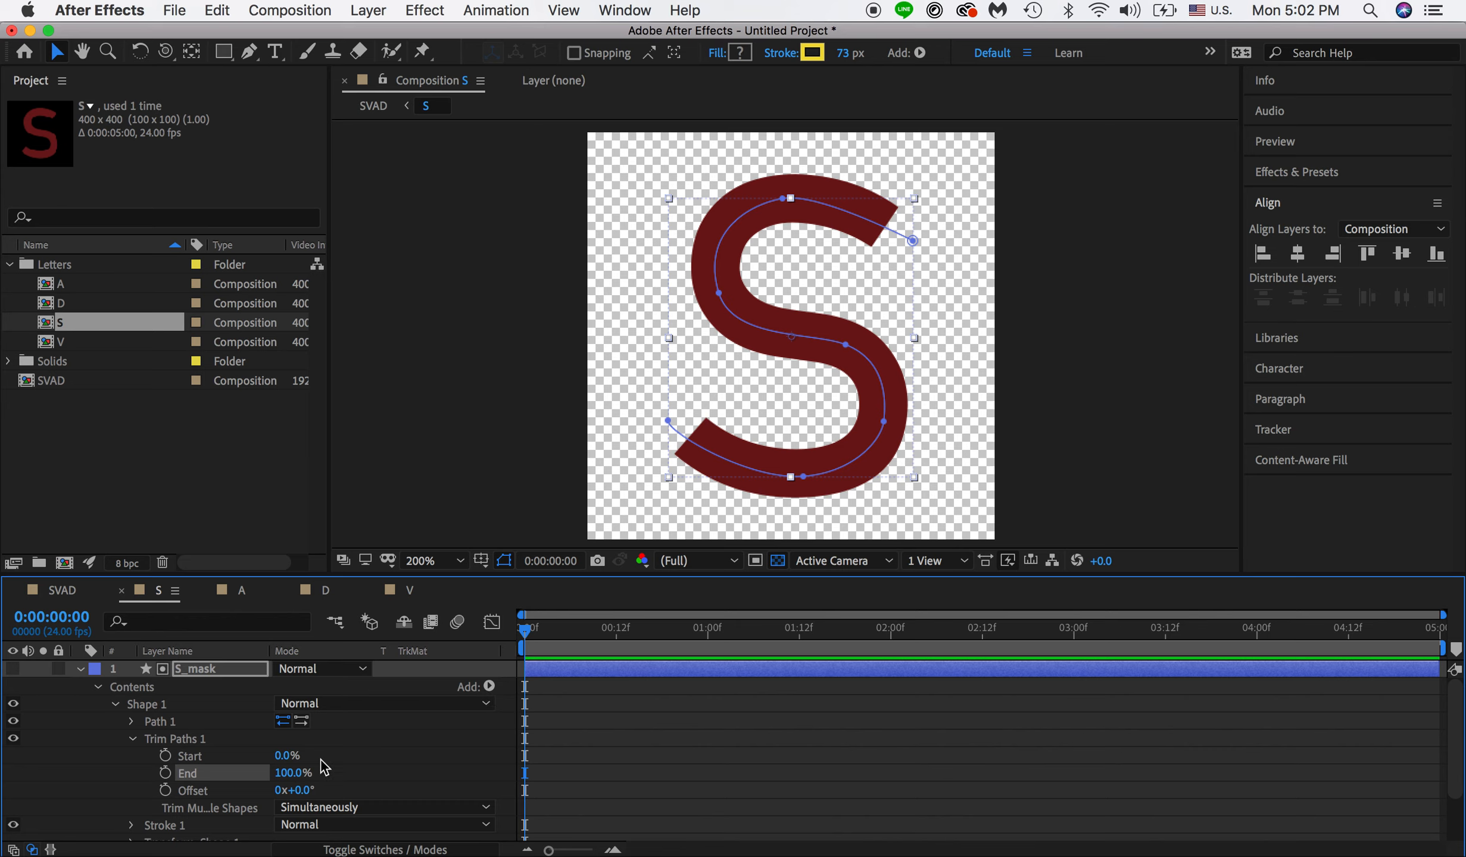
Step: Test trimming from the other end by raising Trim Paths 1's Start value to 100% and returning it to 0%
mouse_move(288, 760)
left_mouse_down()
mouse_move(380, 769)
mouse_move(346, 772)
left_mouse_up()
mouse_move(301, 772)
left_mouse_down()
mouse_move(278, 771)
mouse_move(318, 753)
mouse_move(410, 768)
mouse_move(368, 765)
left_mouse_up()
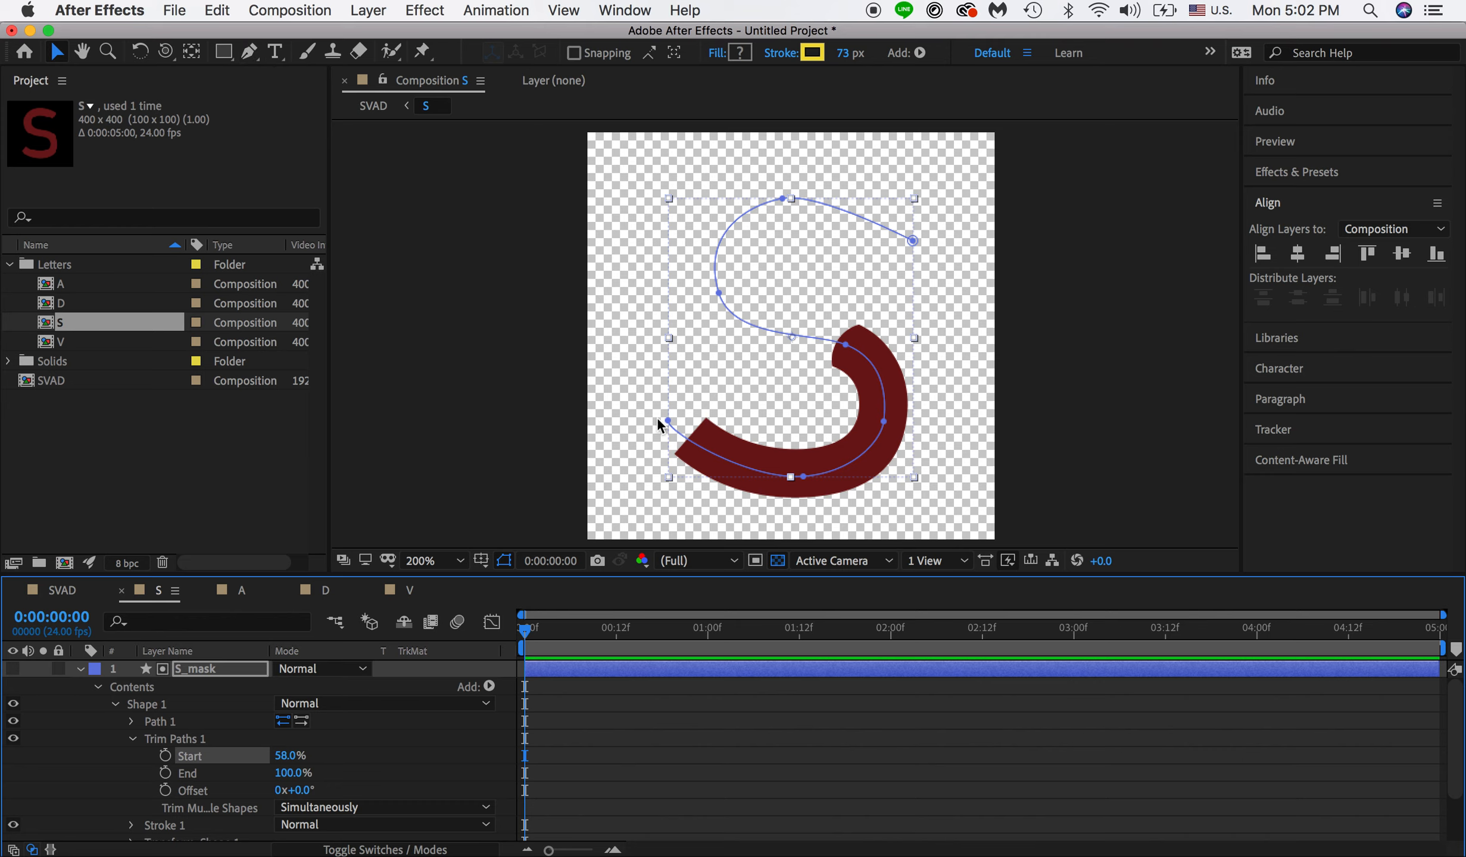
mouse_move(288, 757)
left_mouse_down()
mouse_move(216, 753)
mouse_move(343, 745)
left_mouse_up()
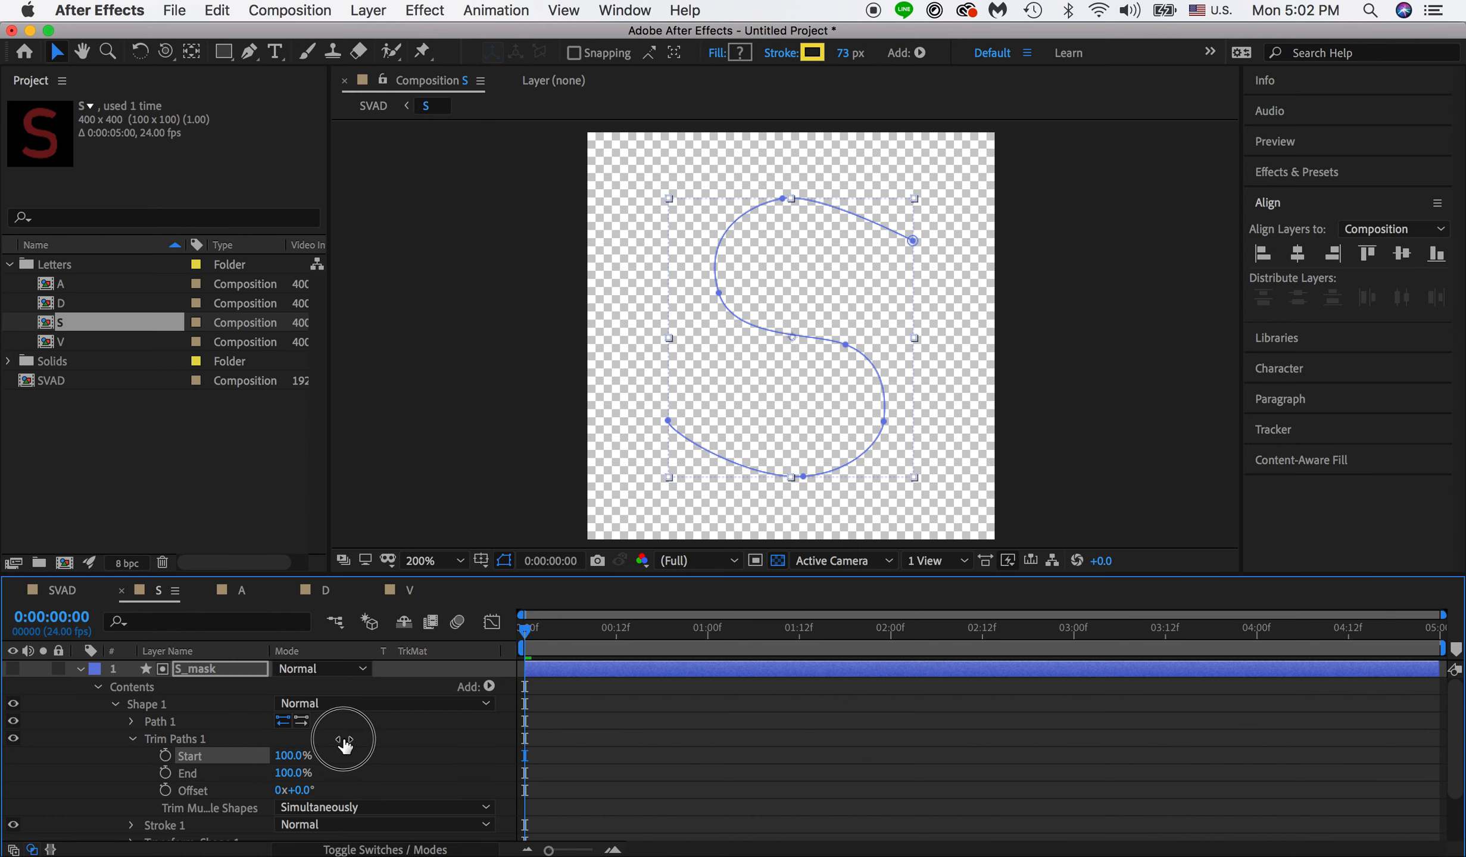
left_click_drag(344, 744, 247, 753)
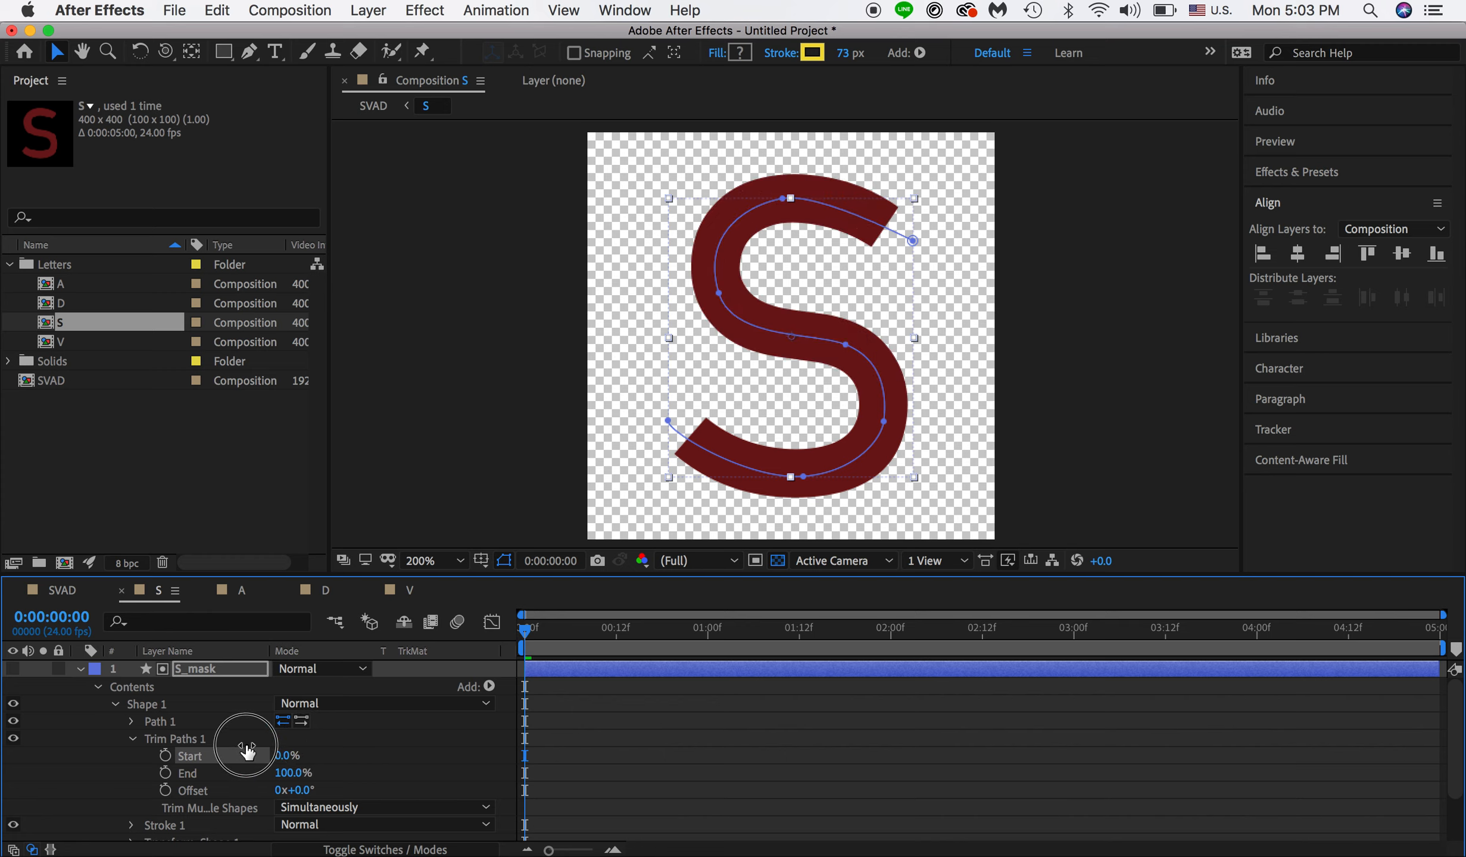
Step: Keyframe the End value of S_mask's Trim Paths 1 at 0% at 0:00:00:00 and 100% at 0:00:01:00
mouse_move(285, 774)
left_mouse_down()
mouse_move(301, 775)
mouse_move(215, 785)
mouse_move(328, 779)
mouse_move(233, 794)
left_mouse_up()
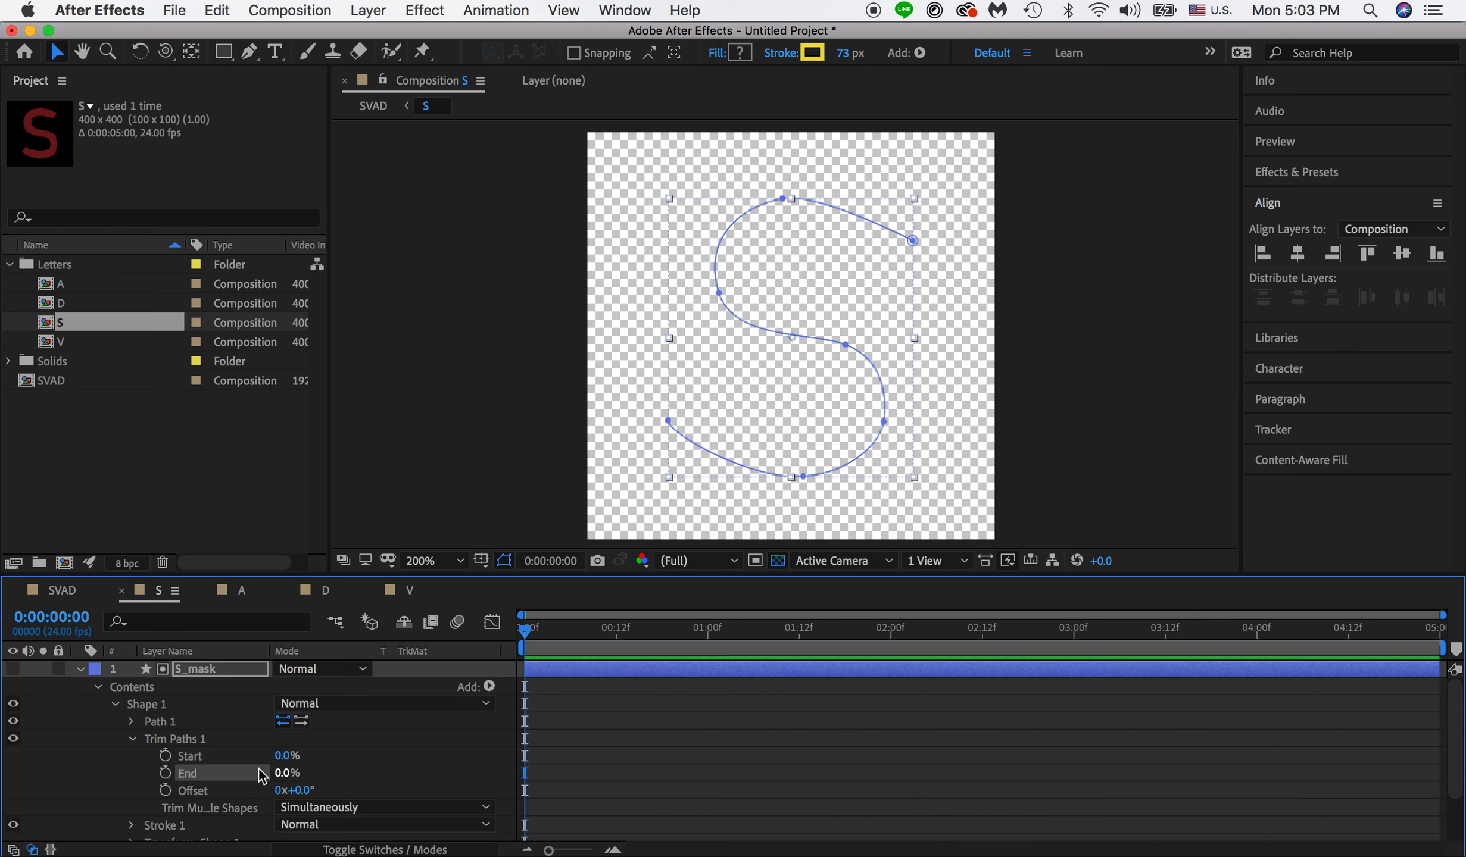
mouse_move(527, 637)
left_mouse_down()
mouse_move(654, 628)
mouse_move(508, 632)
left_mouse_up()
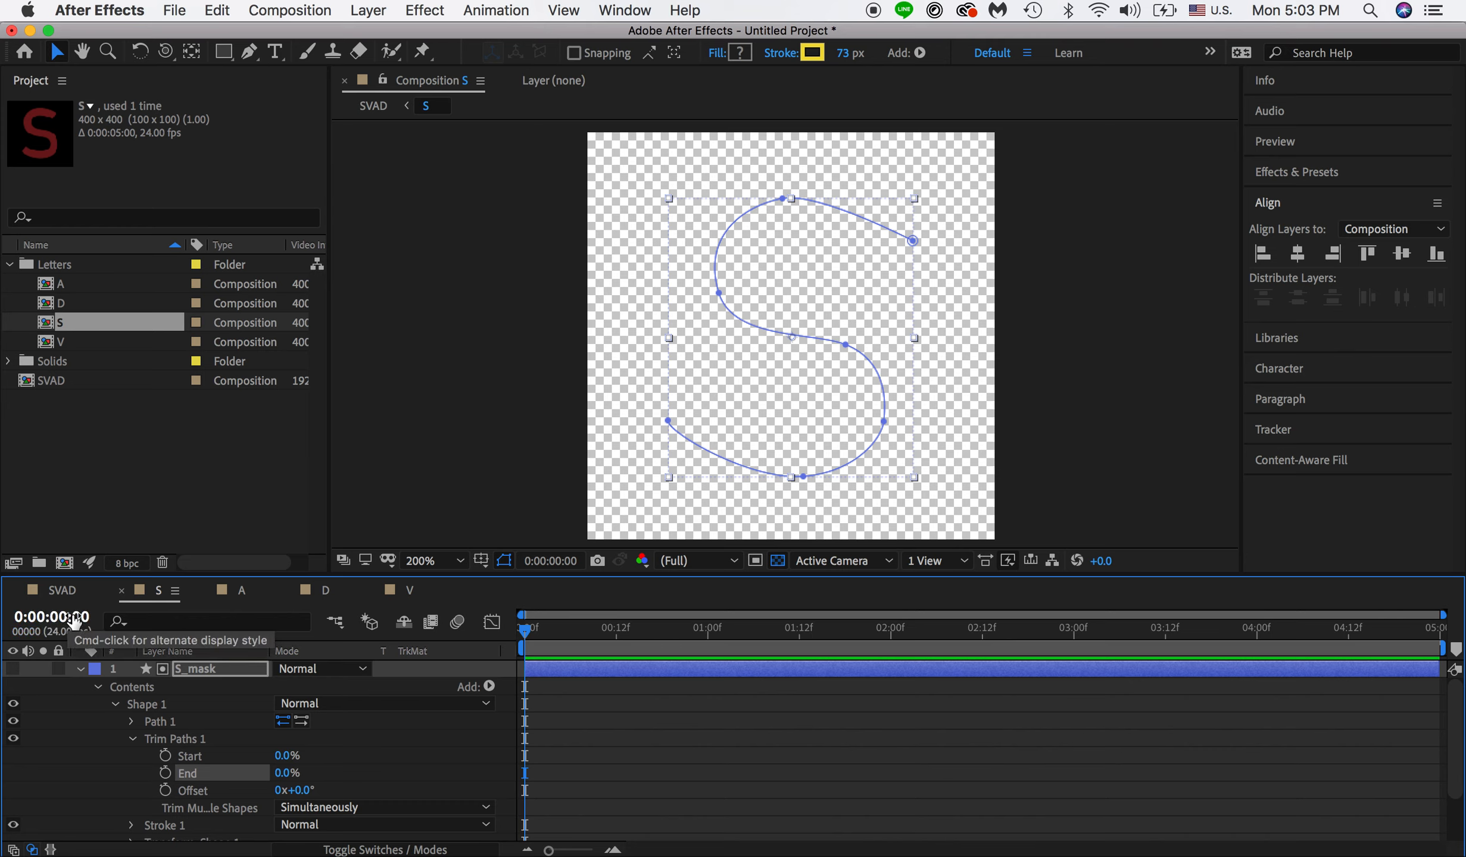
left_click(165, 772)
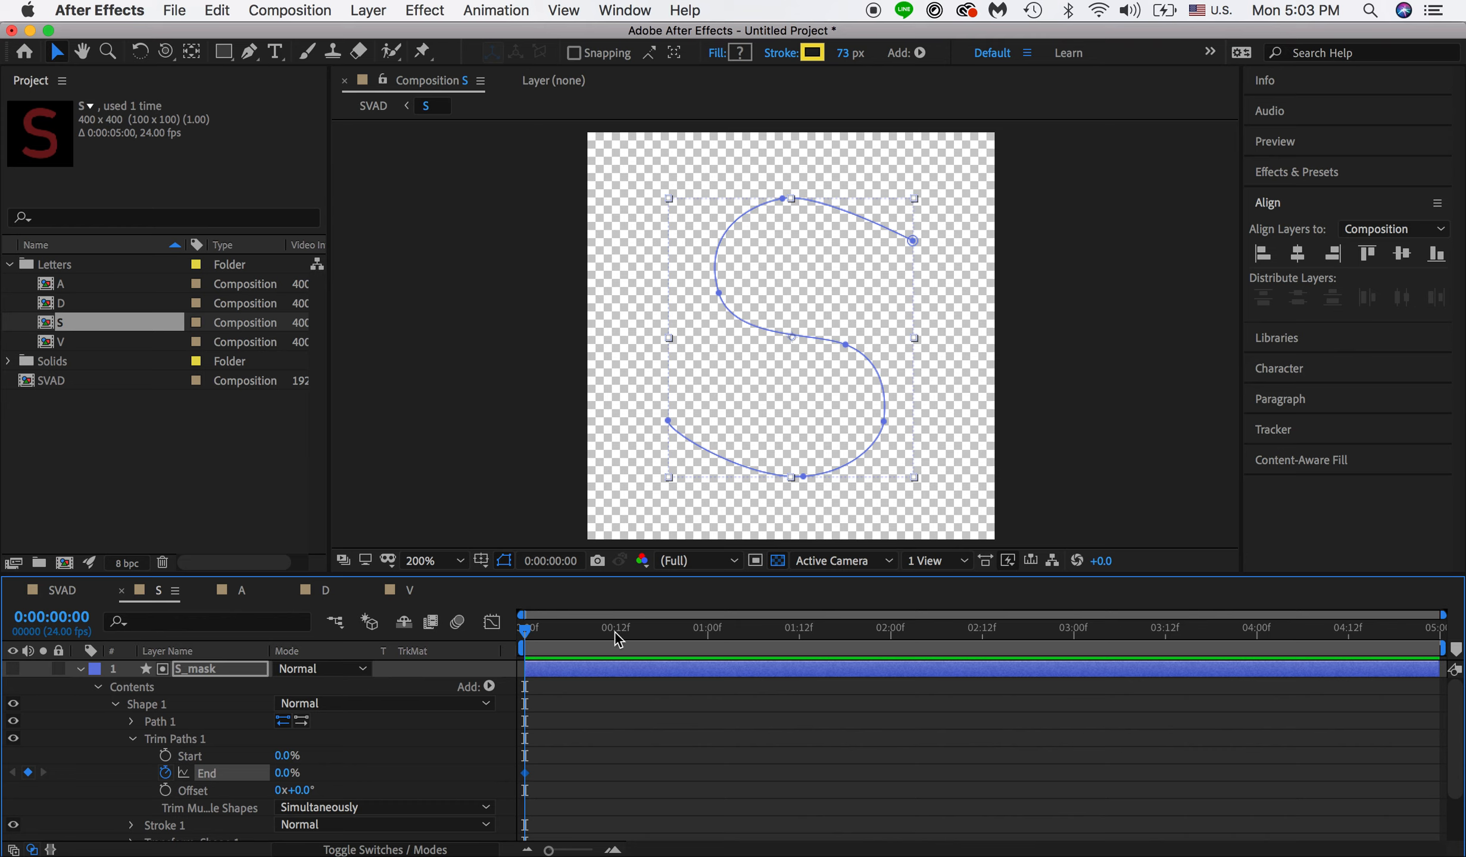
mouse_move(720, 640)
left_mouse_down()
mouse_move(699, 639)
mouse_move(714, 640)
left_mouse_up()
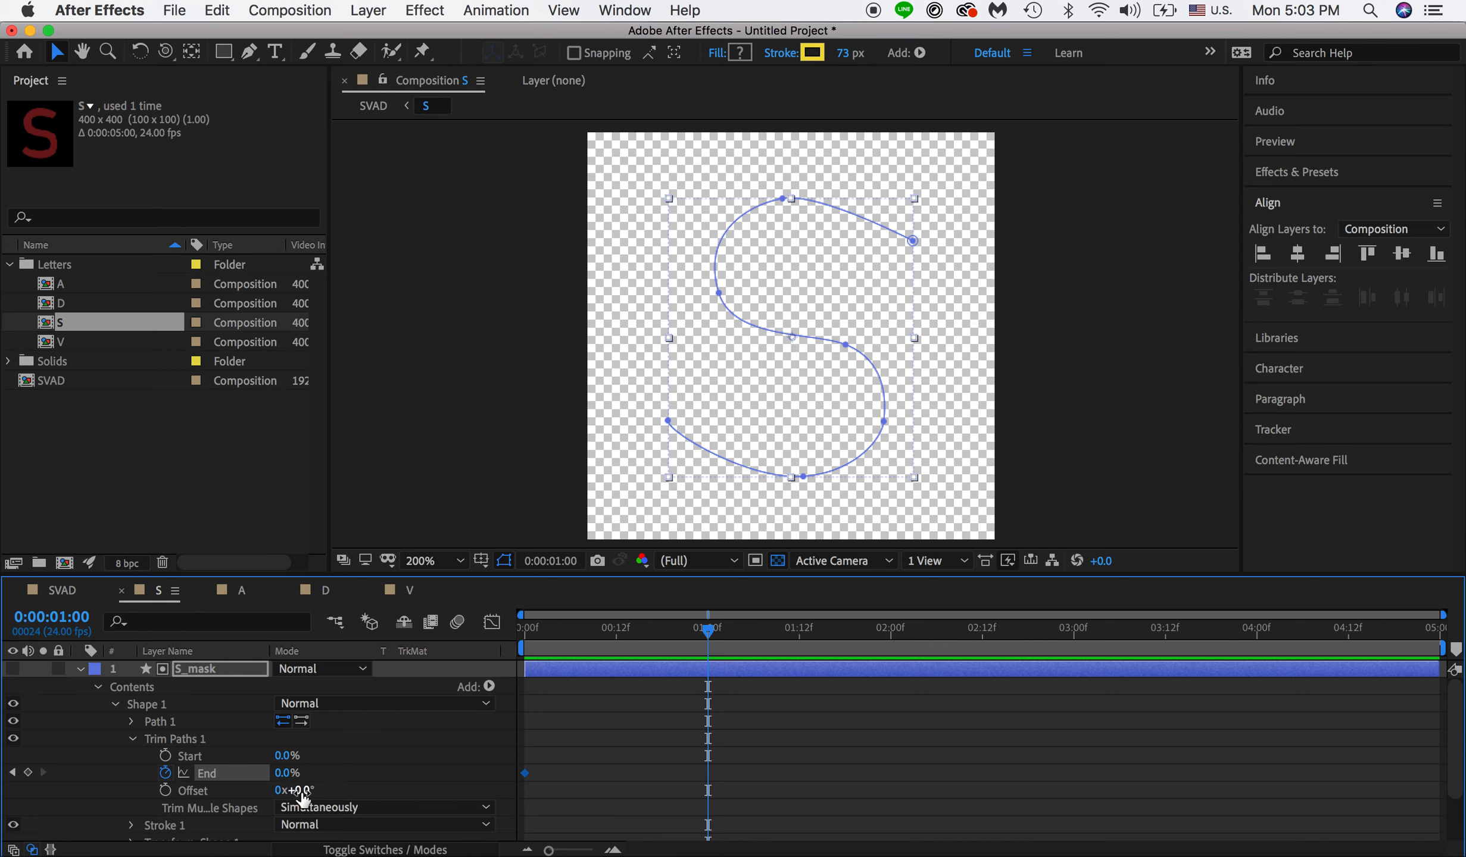
left_click_drag(290, 779, 453, 771)
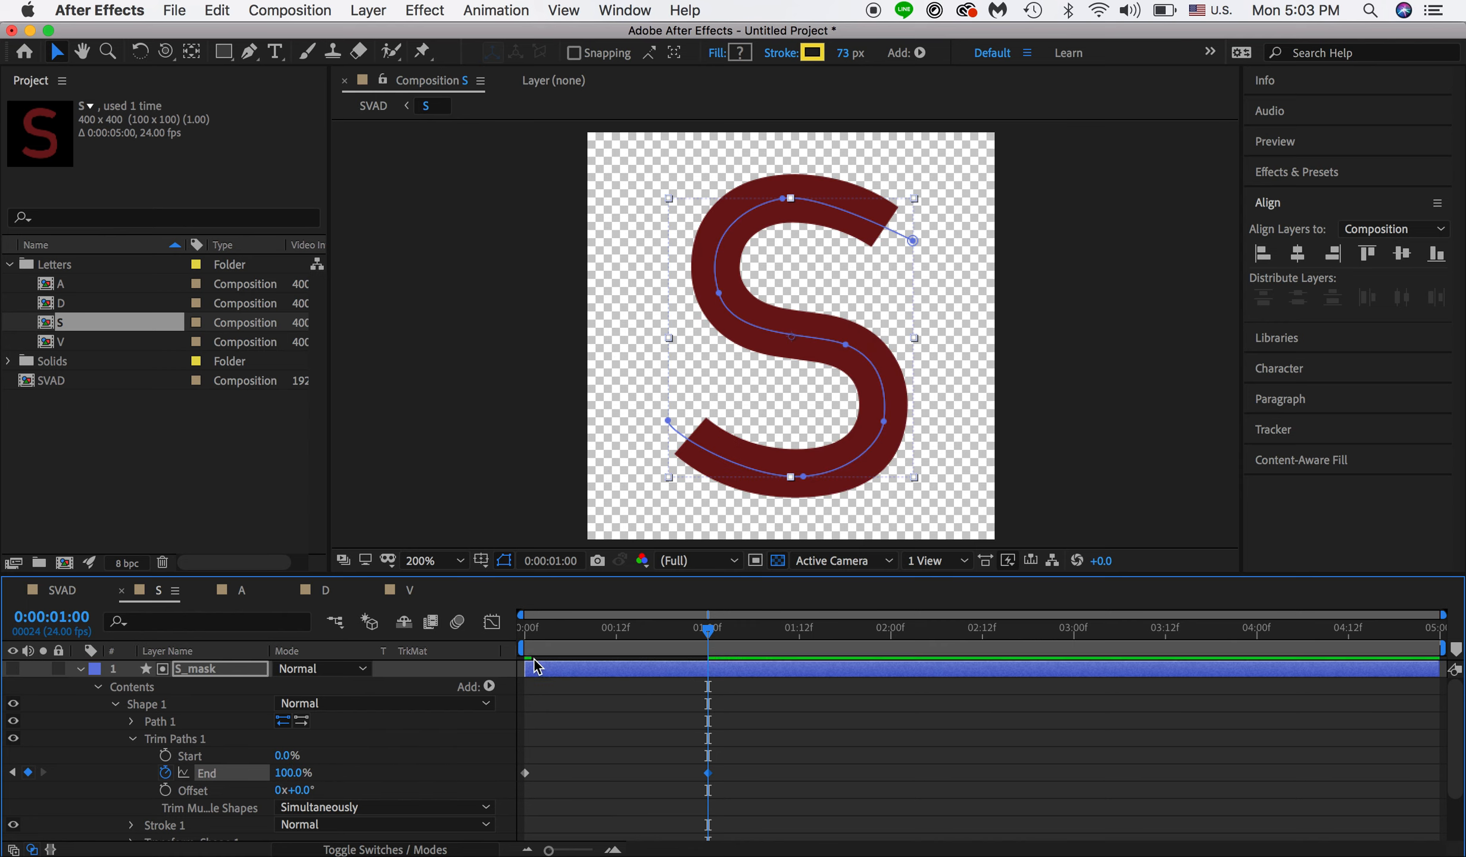
Step: Play the S reveal animation from 0:00:00:00 and stop it
left_click_drag(583, 634, 461, 630)
key("space")
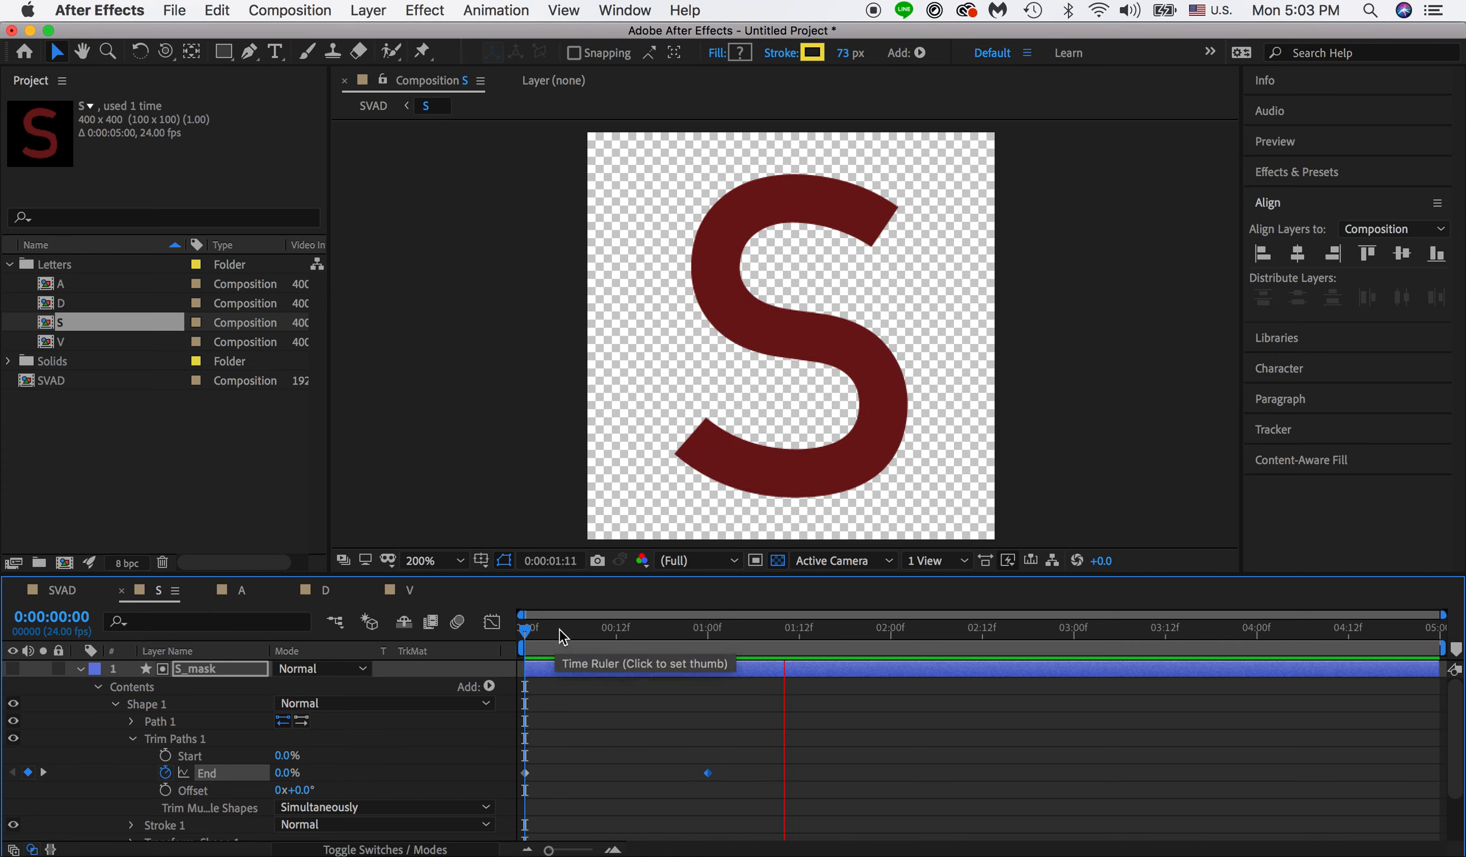
key("space")
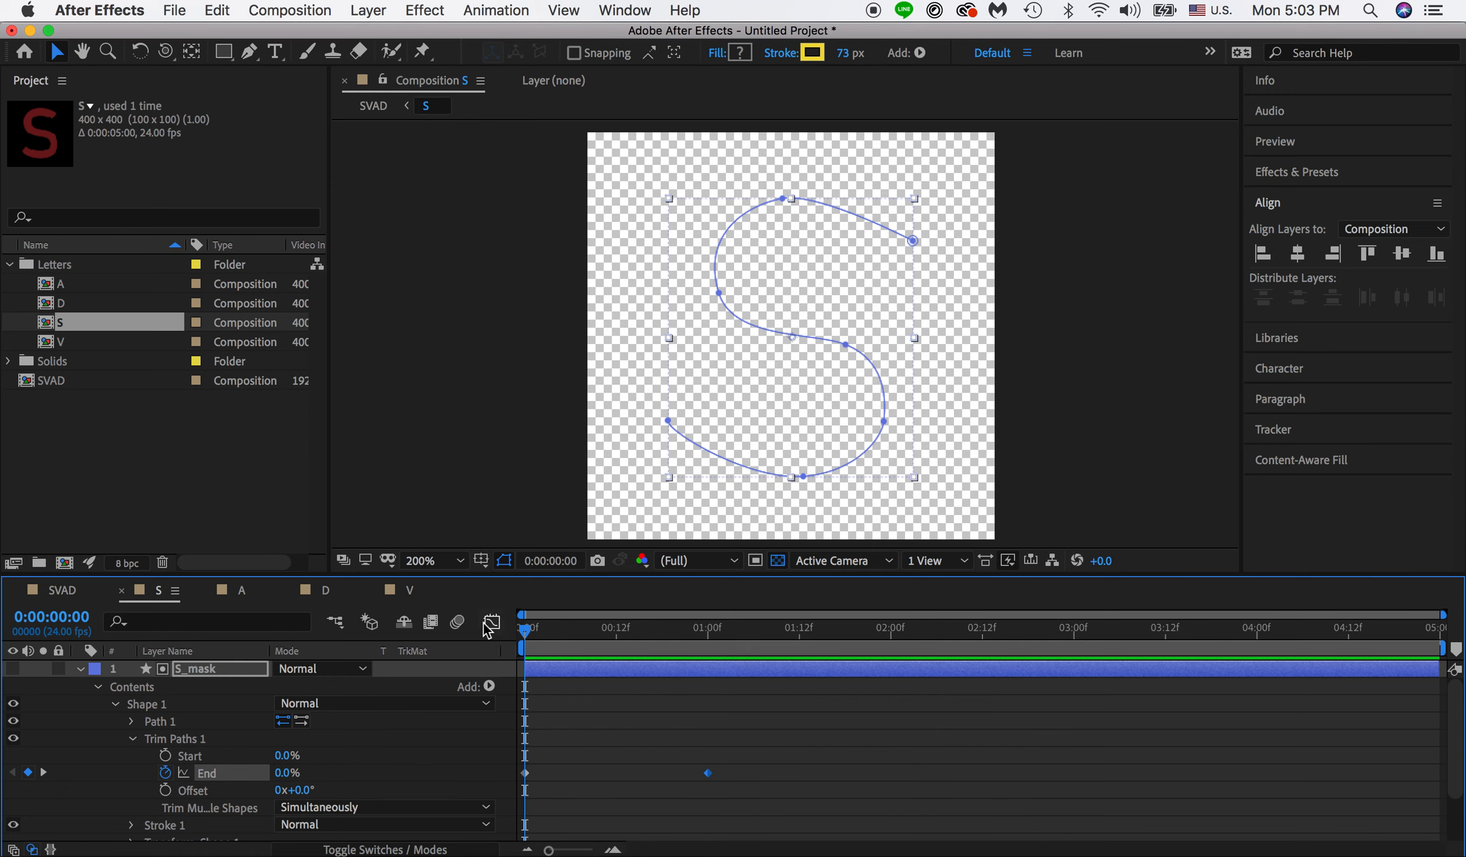
Step: Shorten the work area to end just past 0:00:01:00 and preview the S reveal within it
left_click_drag(1442, 648, 738, 690)
key("space")
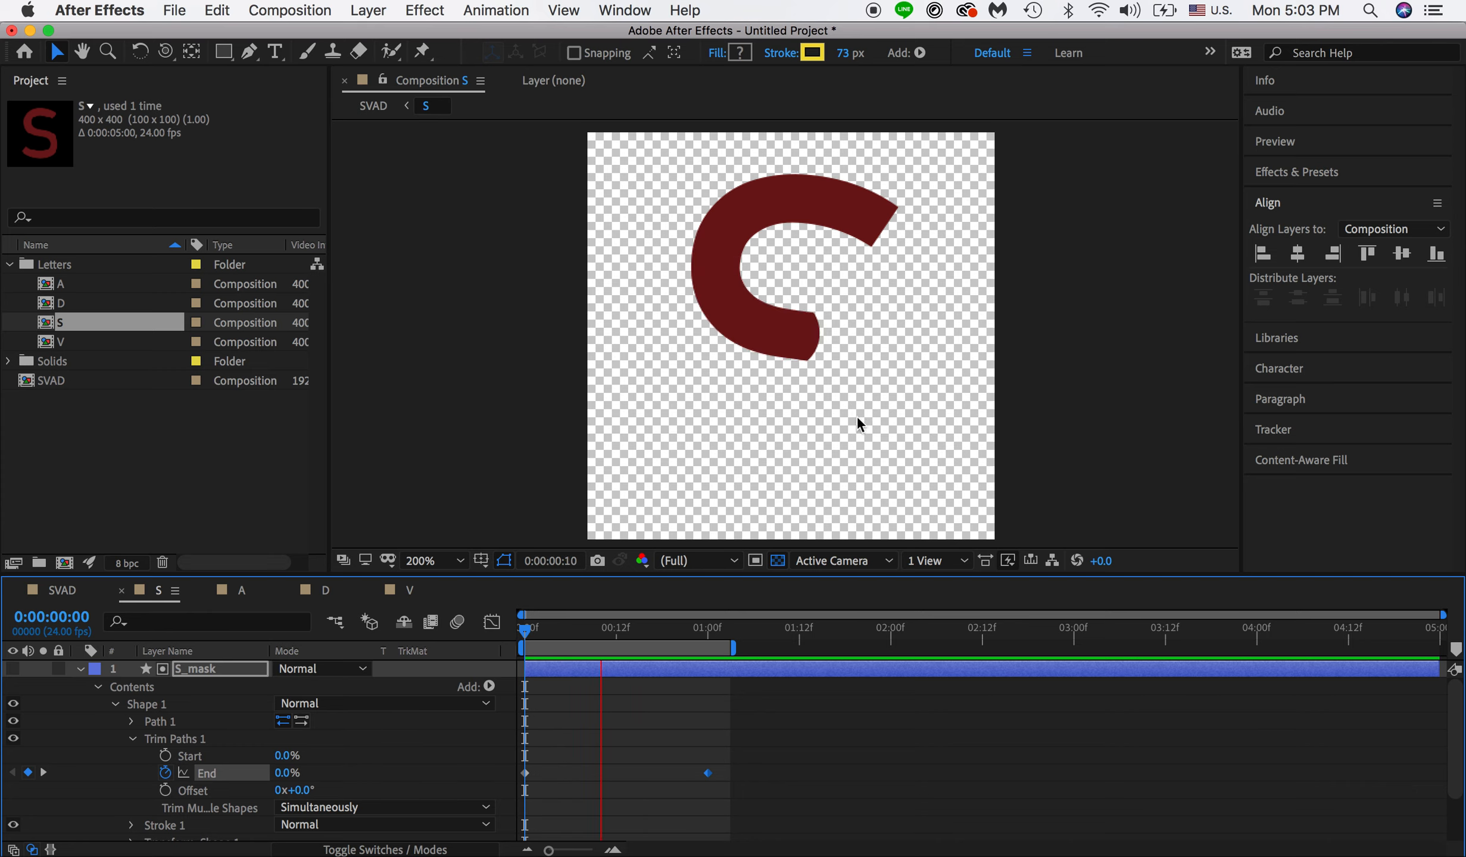
left_click(557, 637)
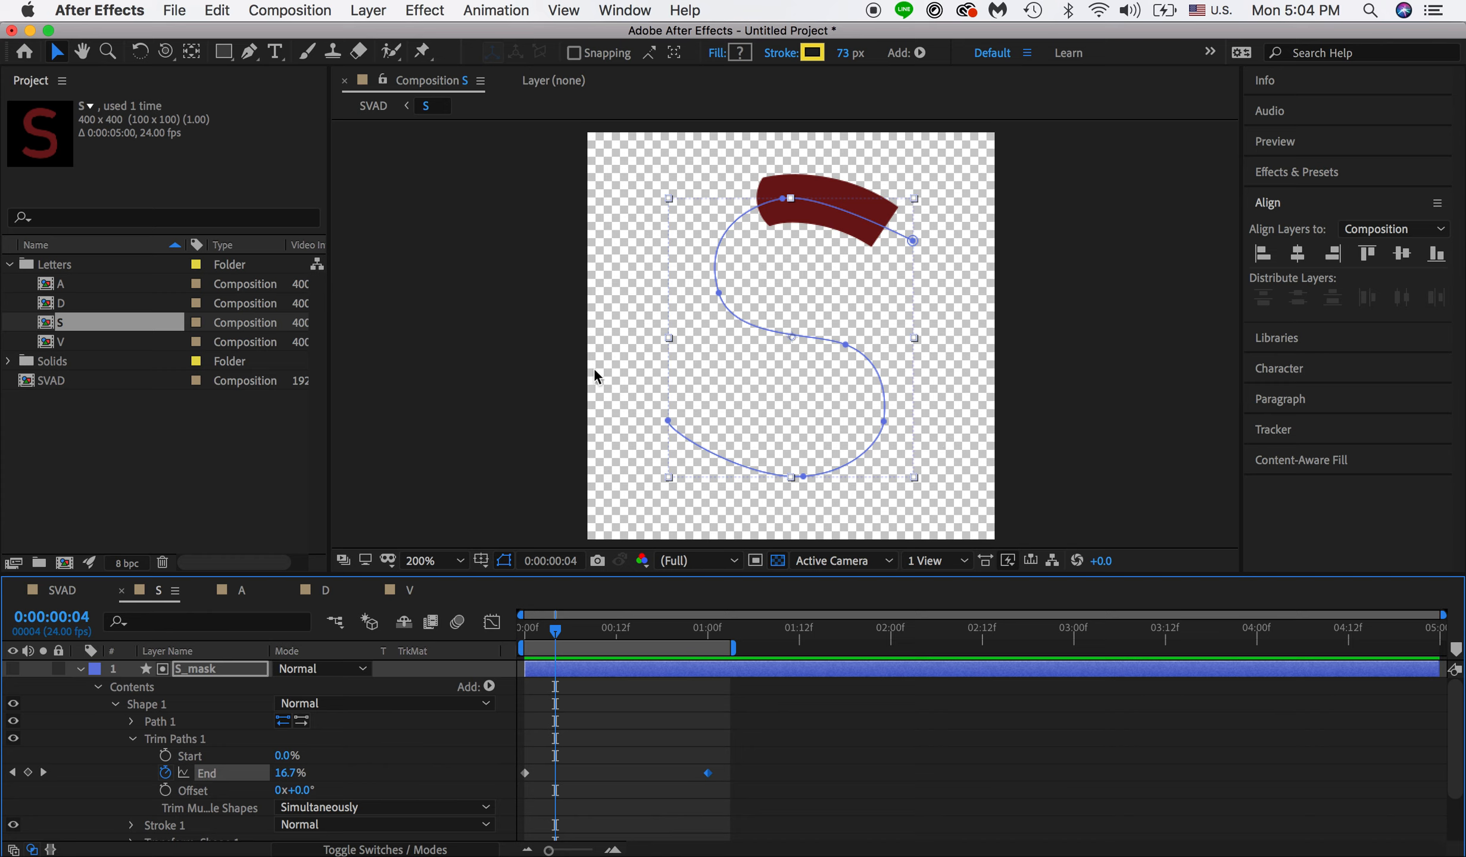
Step: Select both End keyframes of S_mask's Trim Paths 1 and display their curve in the Graph Editor
left_click_drag(739, 789, 518, 753)
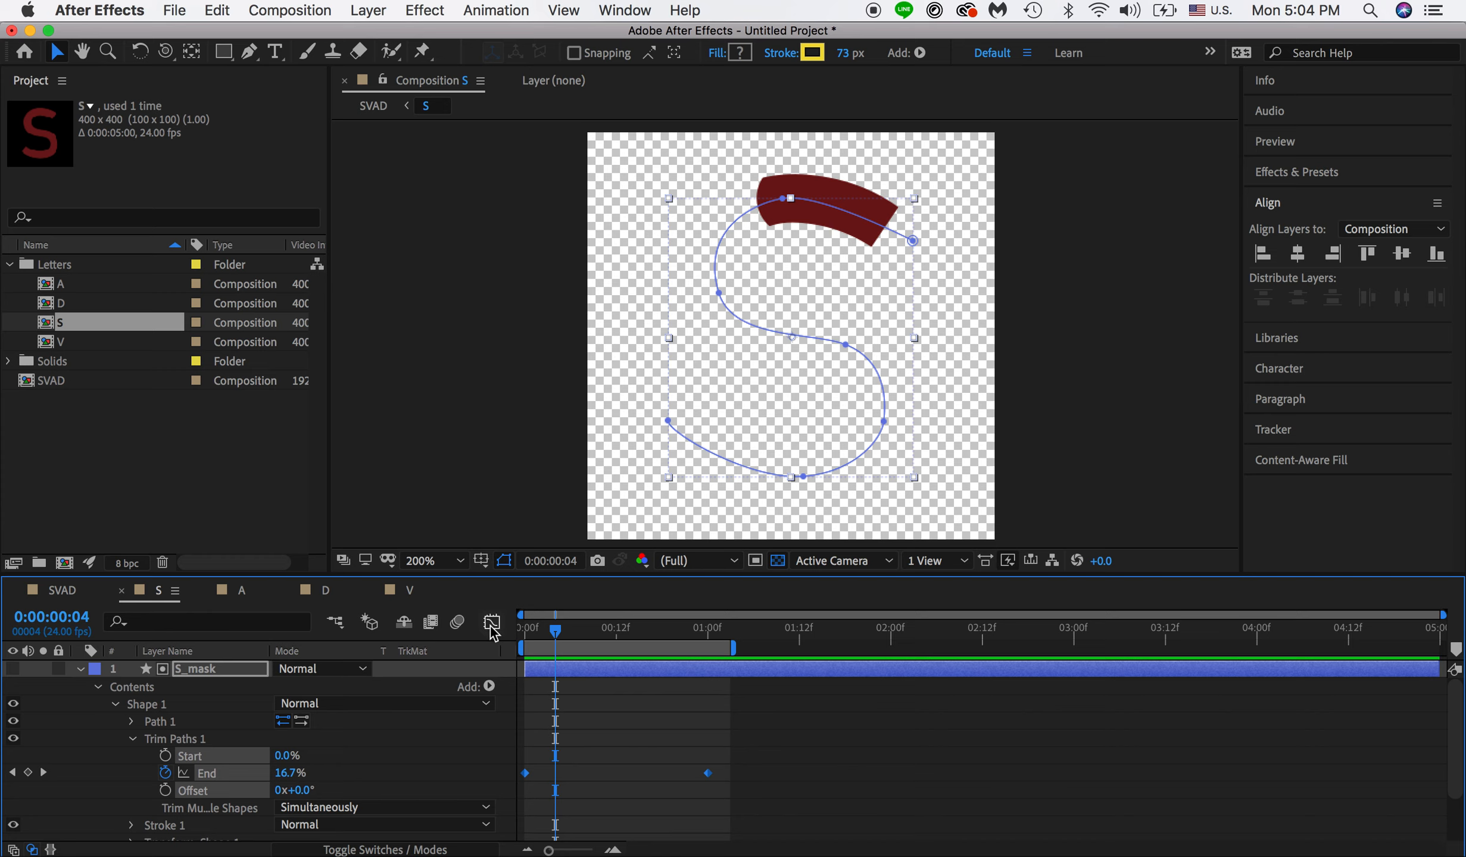
left_click_drag(756, 798, 513, 749)
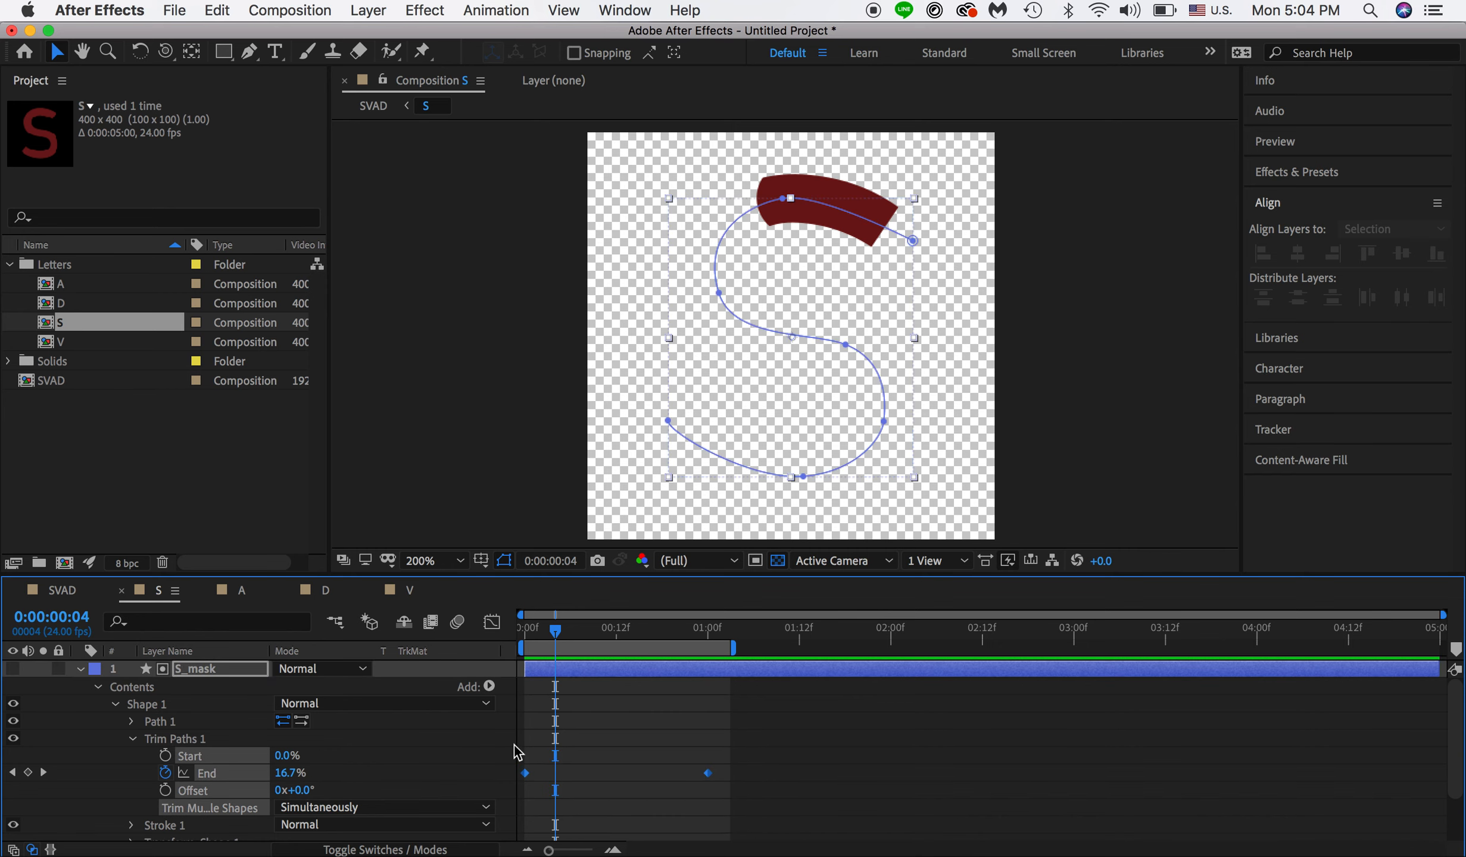
left_click(492, 623)
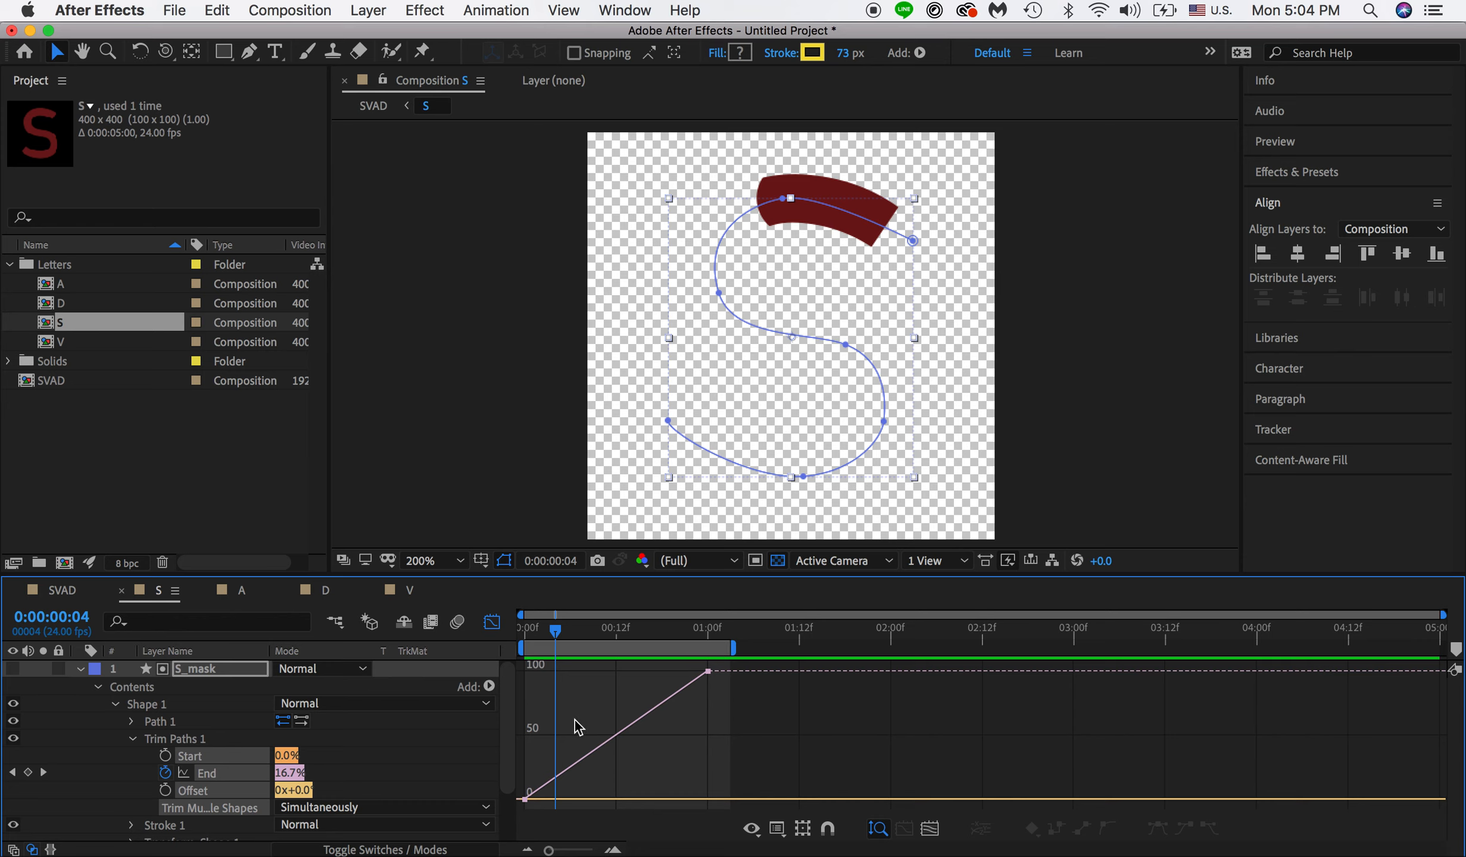
Step: Apply Easy Ease to the End keyframe at 0:00:01:00, extend its incoming handle back towards 0:00:00:04, and preview the S reveal
left_click(707, 672)
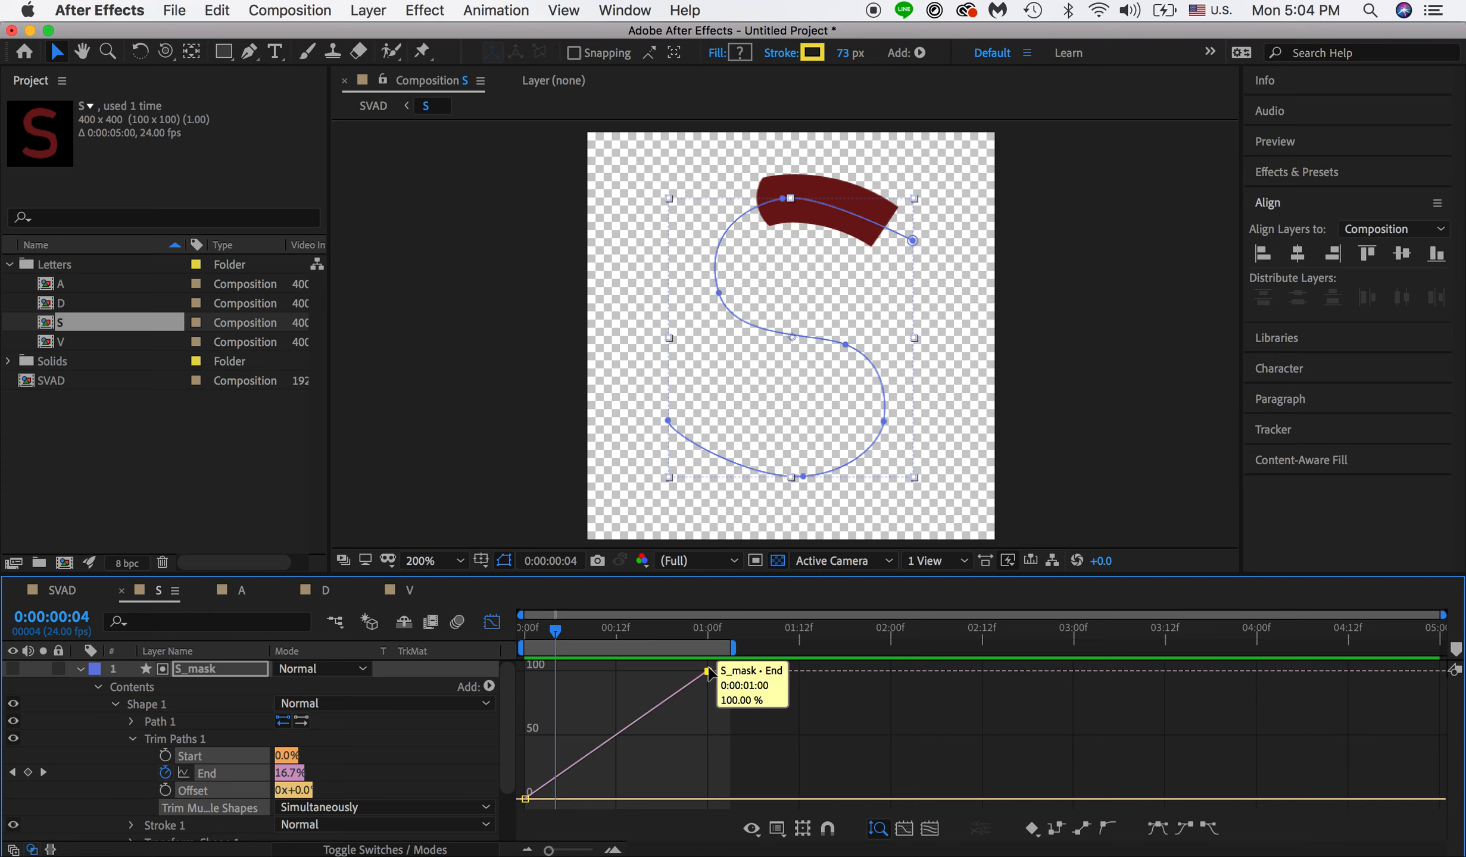
left_click(1159, 831)
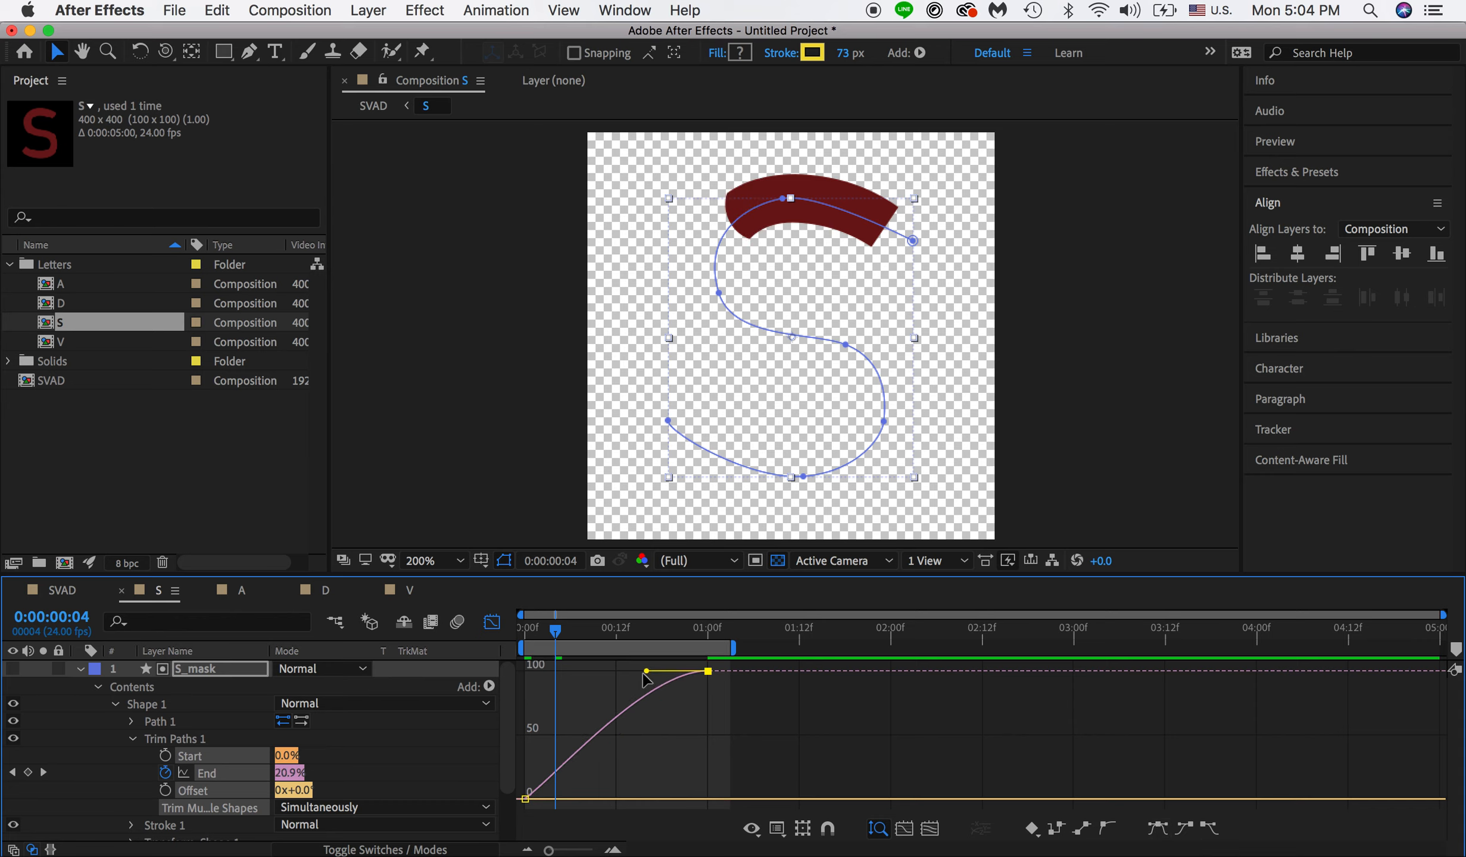
left_click_drag(646, 671, 563, 671)
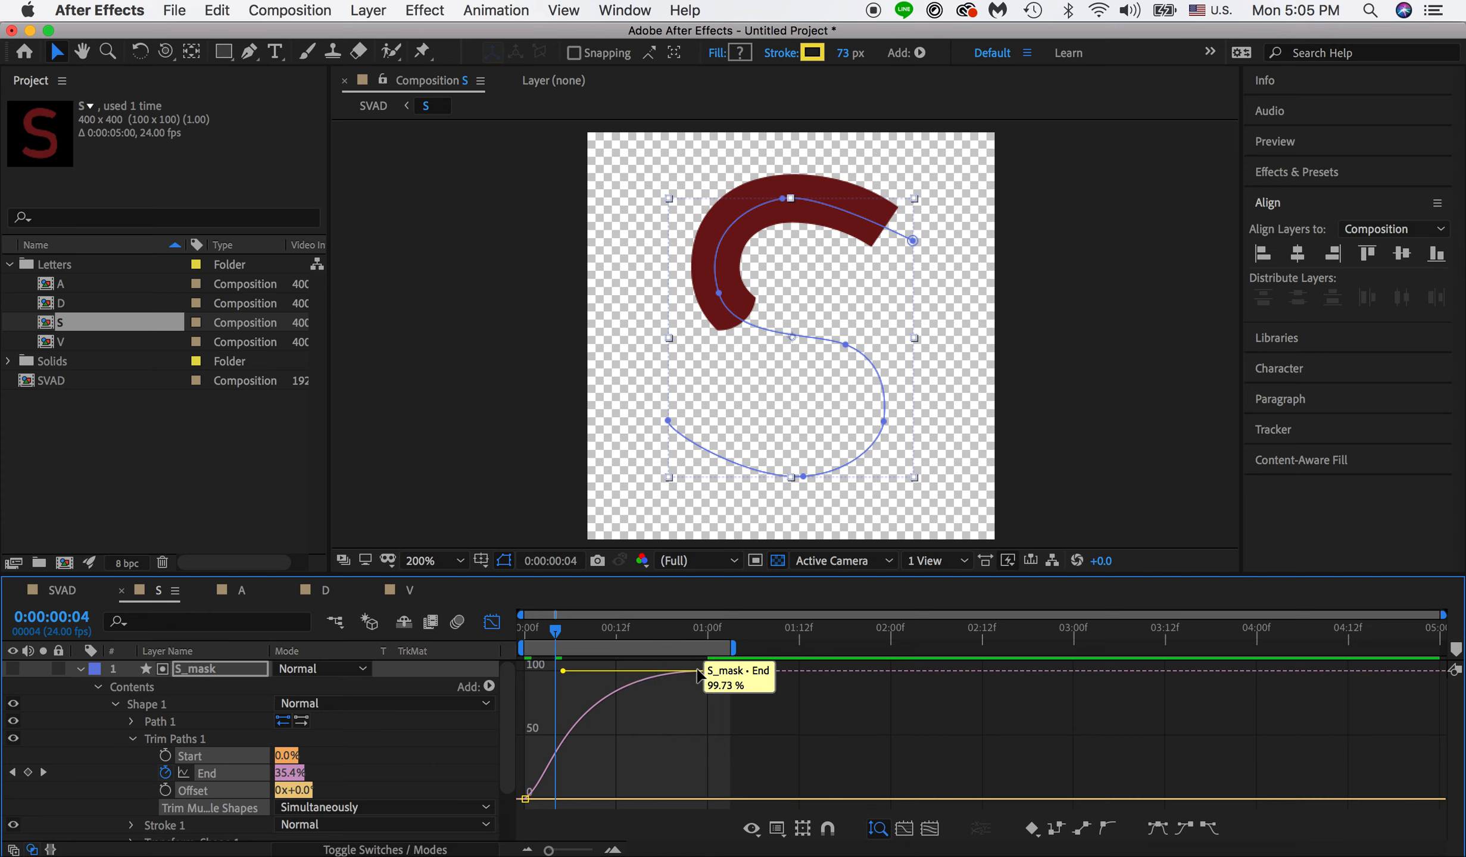
key("space")
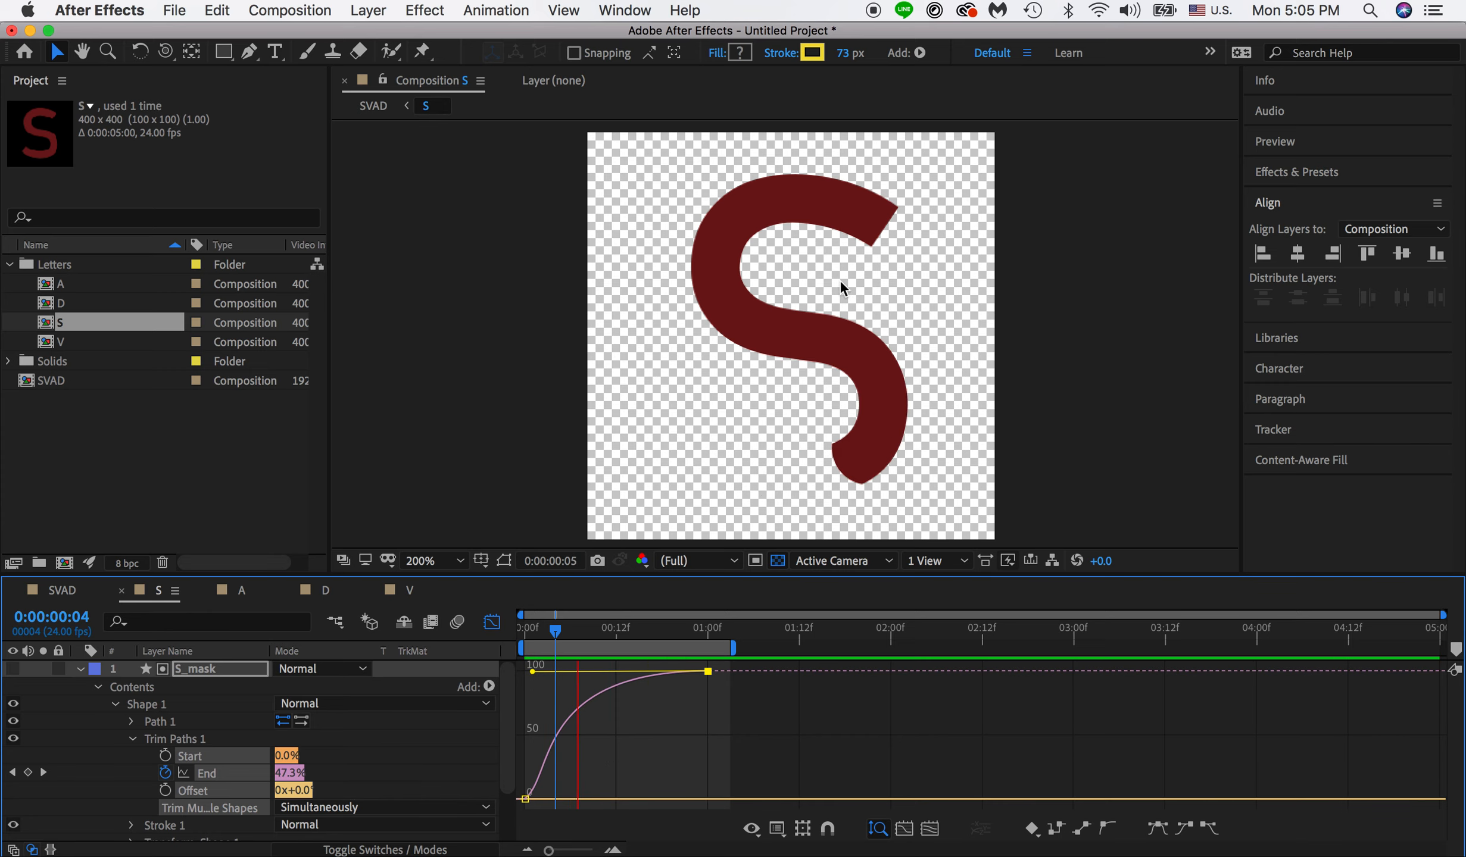
Step: Test a slow-start End curve, reshape it to start fast and ease into the last keyframe, and set the current time to 0:00:01:00
left_click_drag(533, 671, 722, 811)
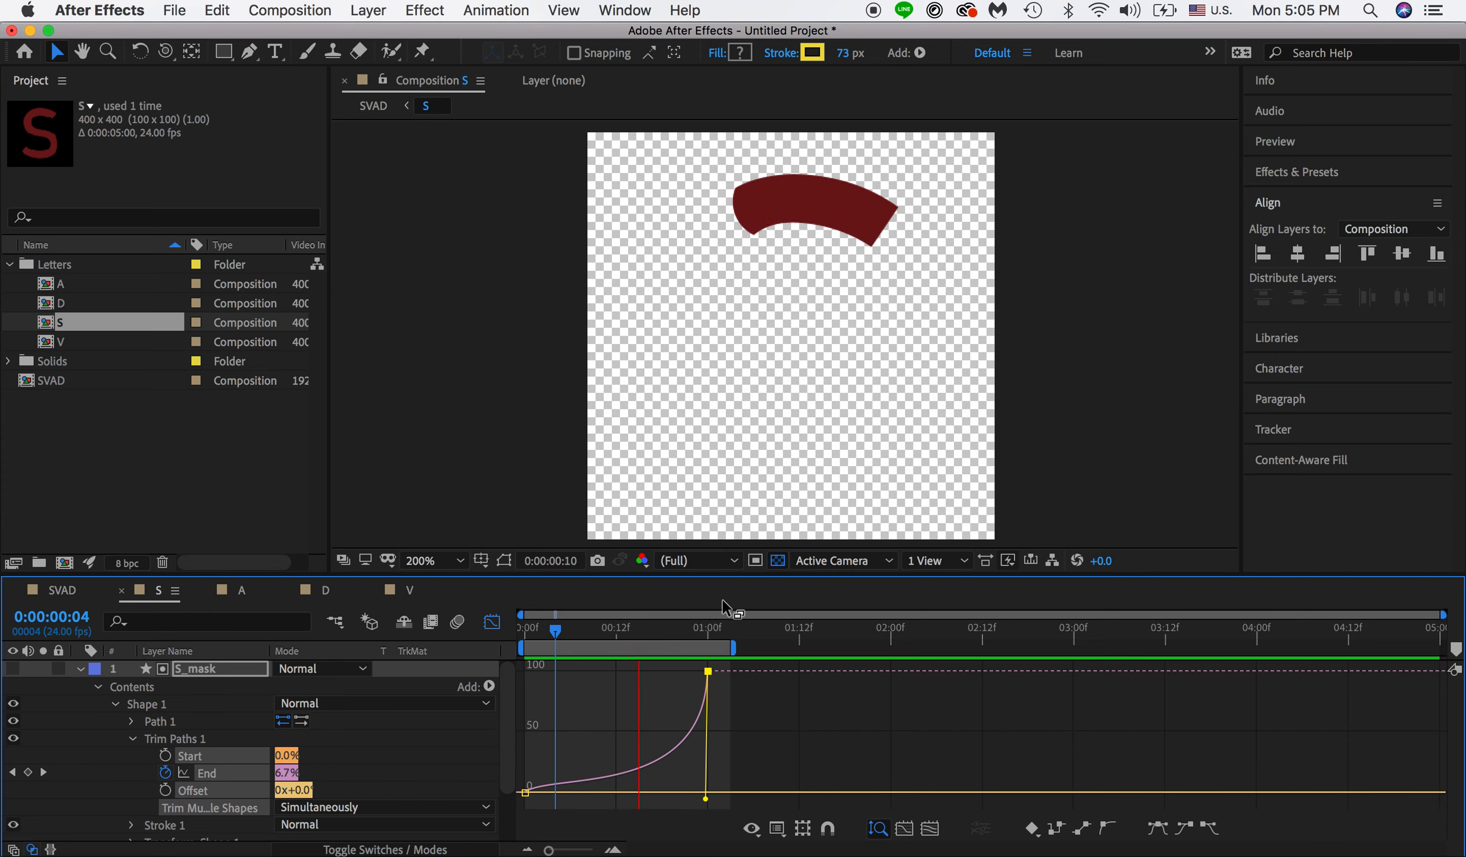
mouse_move(706, 797)
left_mouse_down()
mouse_move(611, 697)
mouse_move(558, 673)
left_mouse_up()
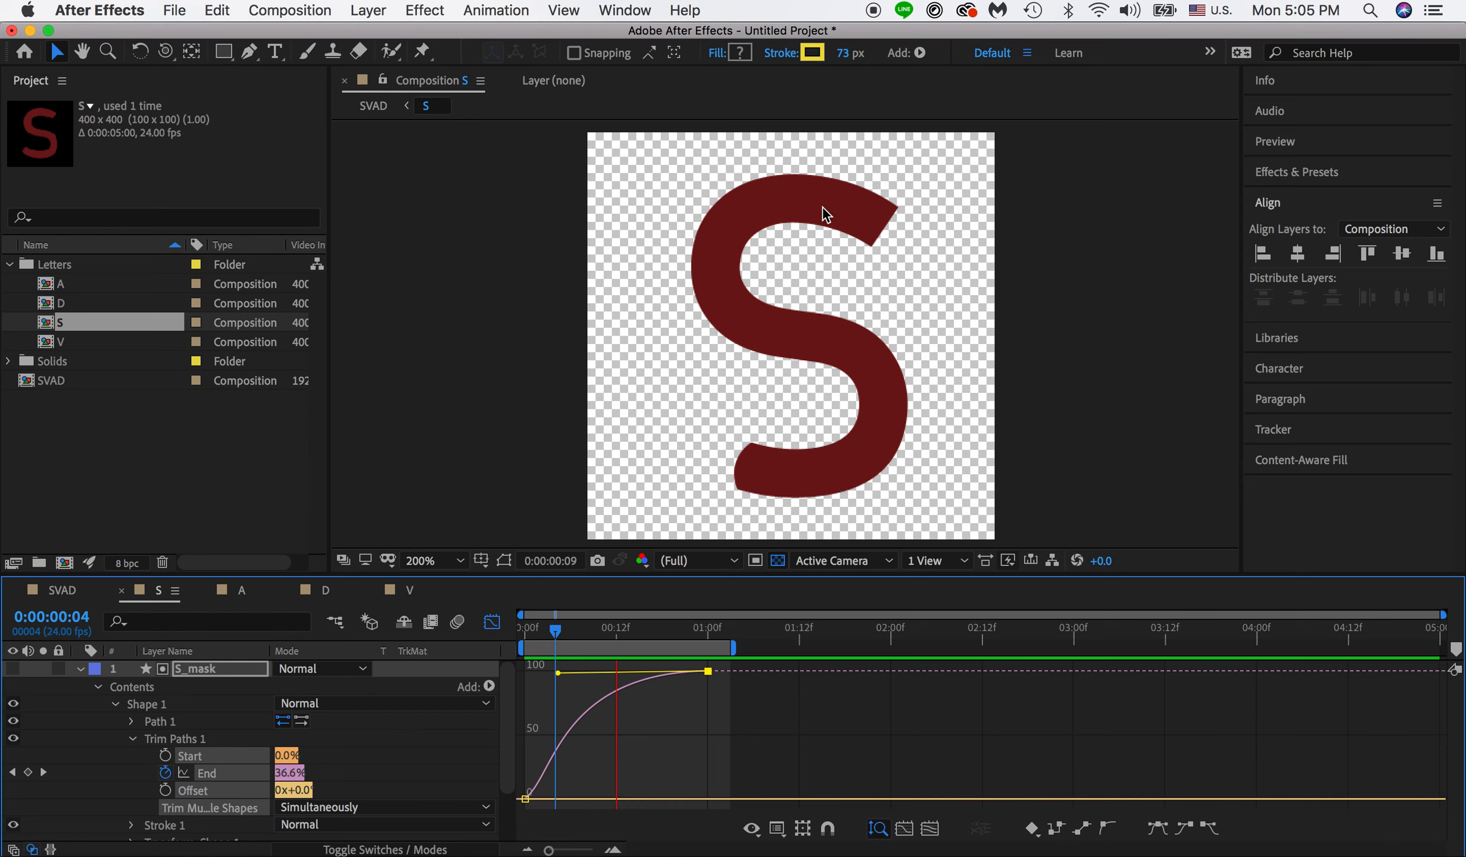
left_click_drag(616, 628, 708, 628)
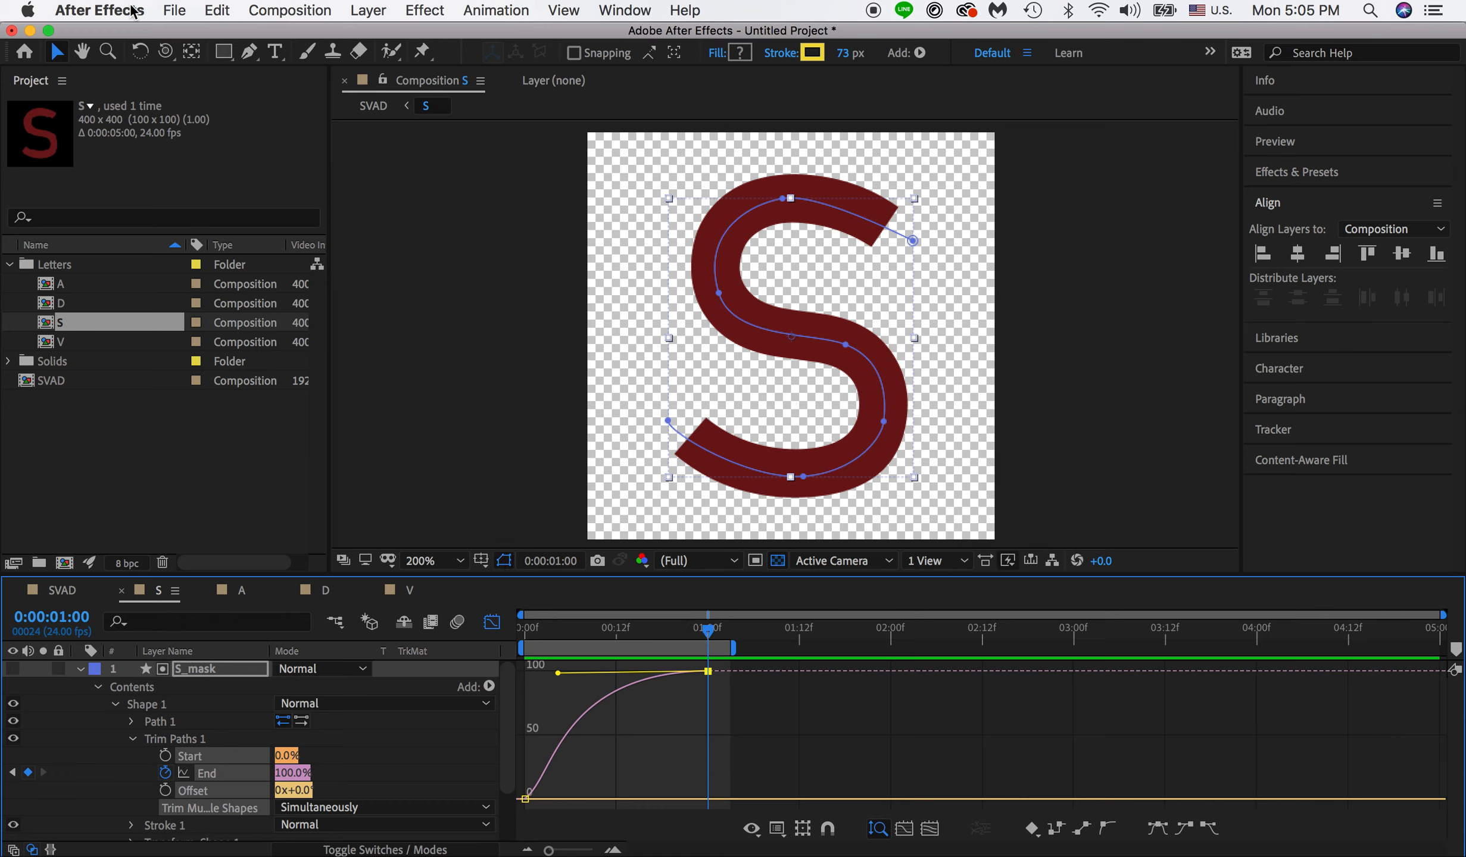
left_click(1089, 851)
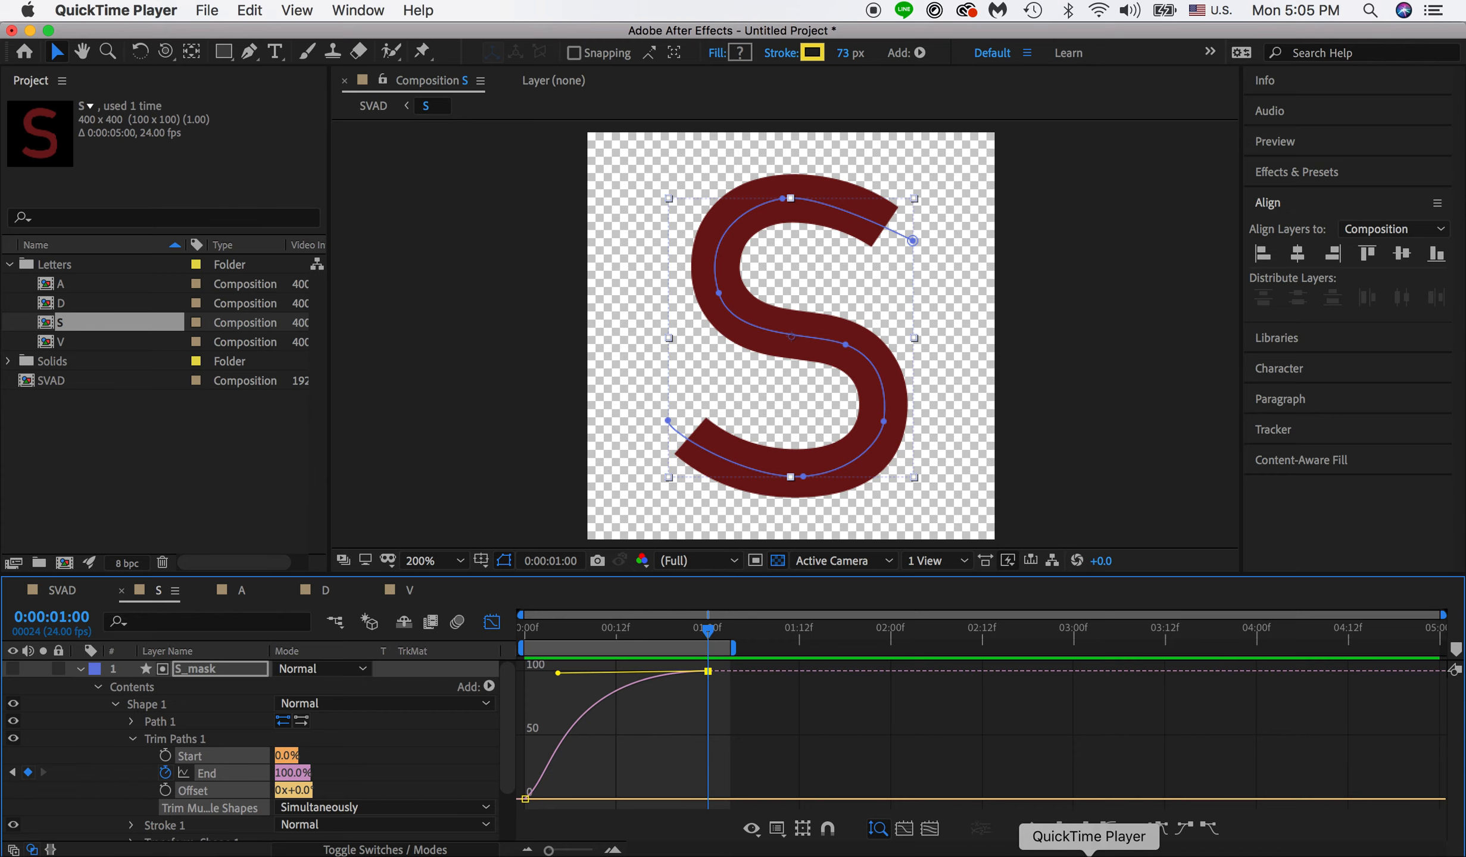